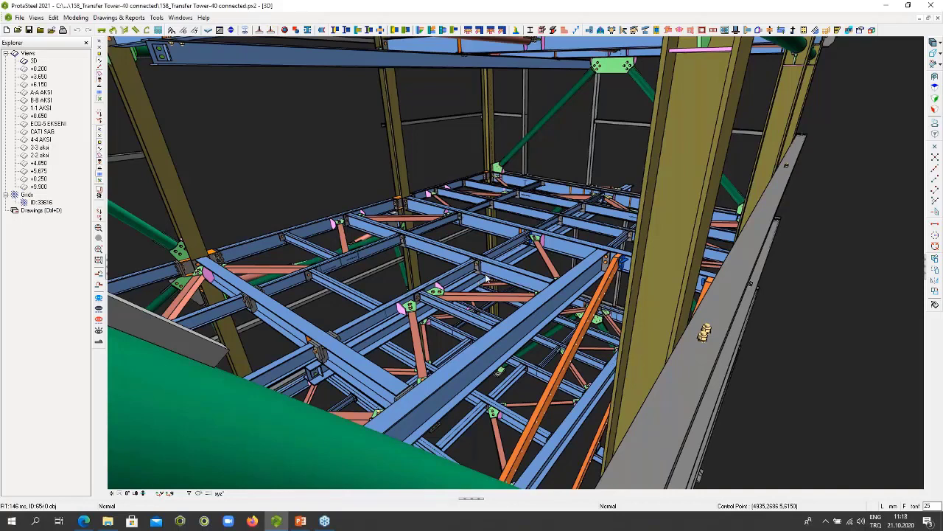
# - Open the recent project Intelliconnect portal frame.px2 in place of the current transfer tower model
pyautogui.click(20, 18)
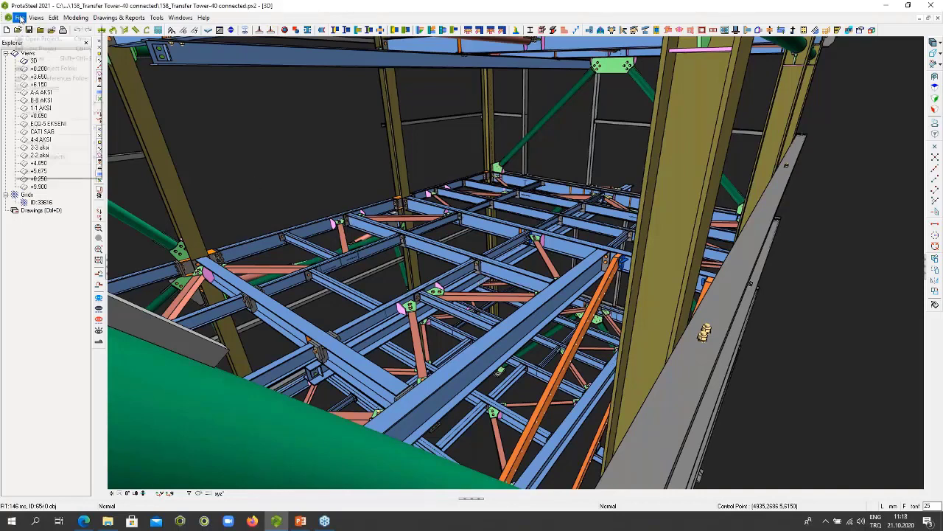
pyautogui.moveTo(56, 161)
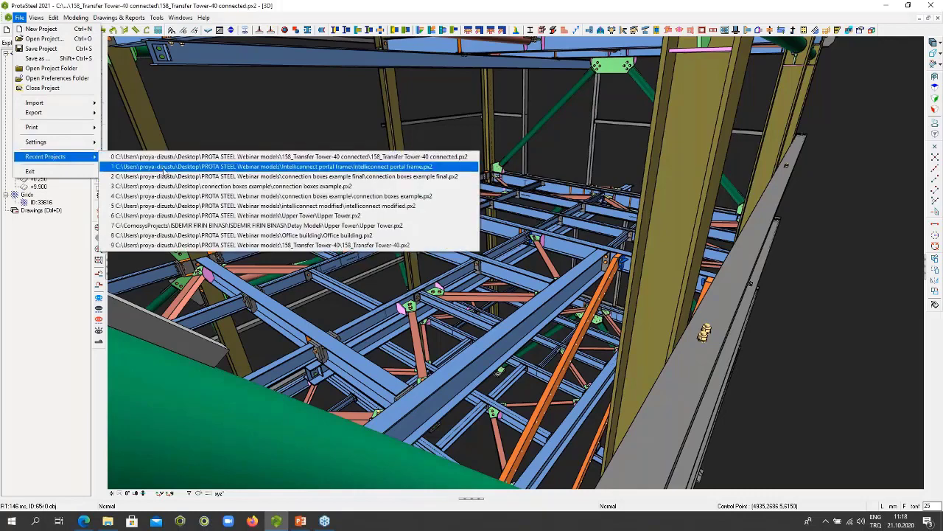
pyautogui.click(165, 168)
pyautogui.click(493, 301)
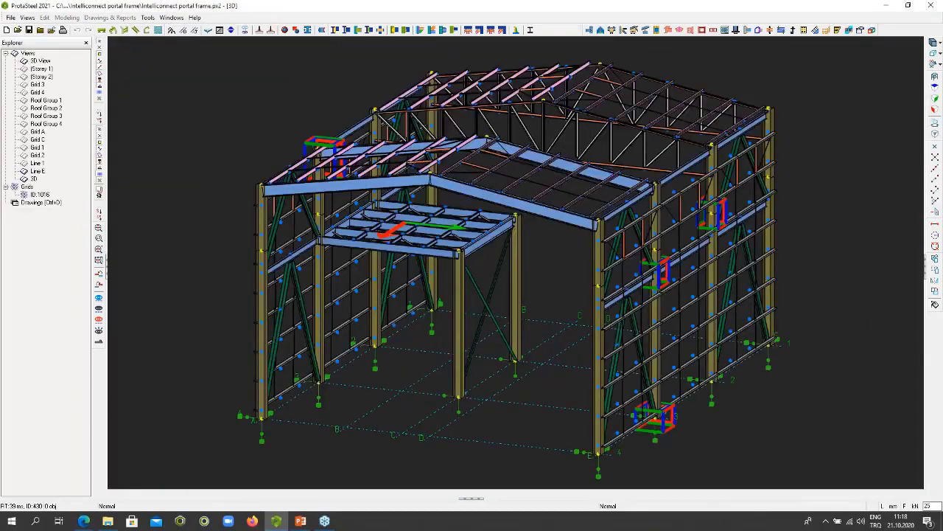
# - Examine the portal frame from another side, then inspect the purlins and sag rods on its rafter roof
pyautogui.scroll(-2, 487, 283)
pyautogui.moveTo(487, 283); pyautogui.dragTo(433, 214, button='middle')
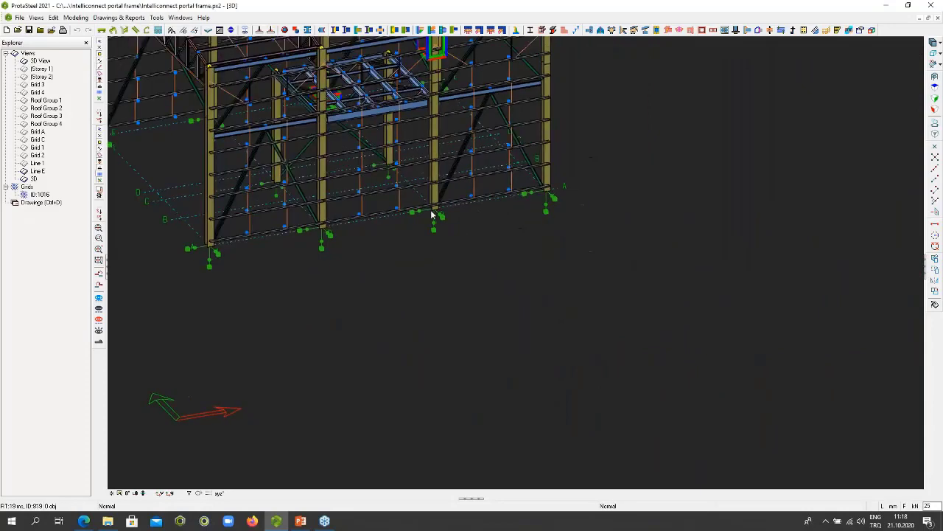
pyautogui.moveTo(414, 53); pyautogui.dragTo(531, 209, button='middle')
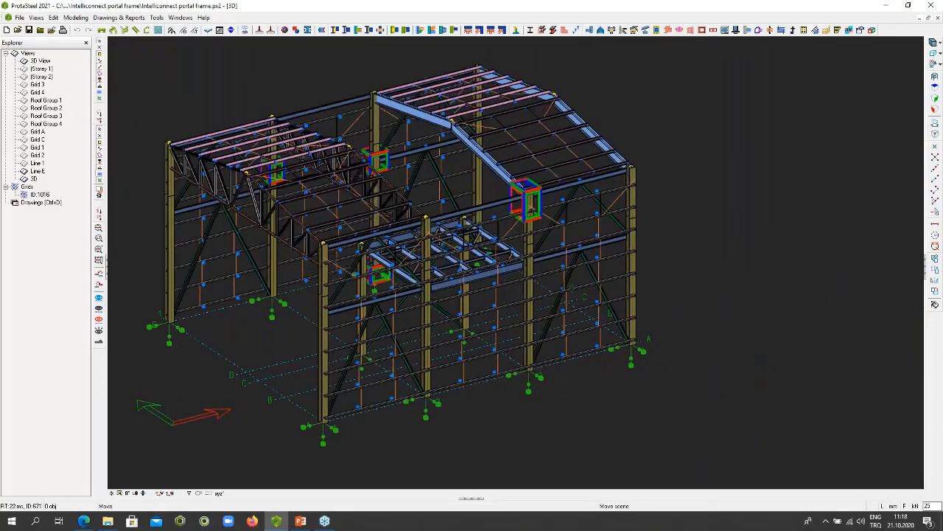
pyautogui.moveTo(471, 296); pyautogui.dragTo(549, 299, button='middle')
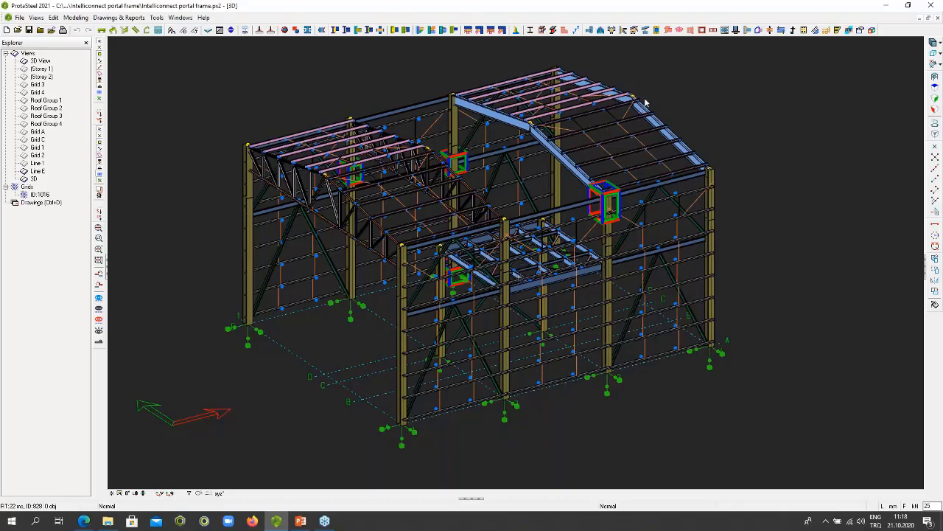
pyautogui.scroll(10, 649, 110)
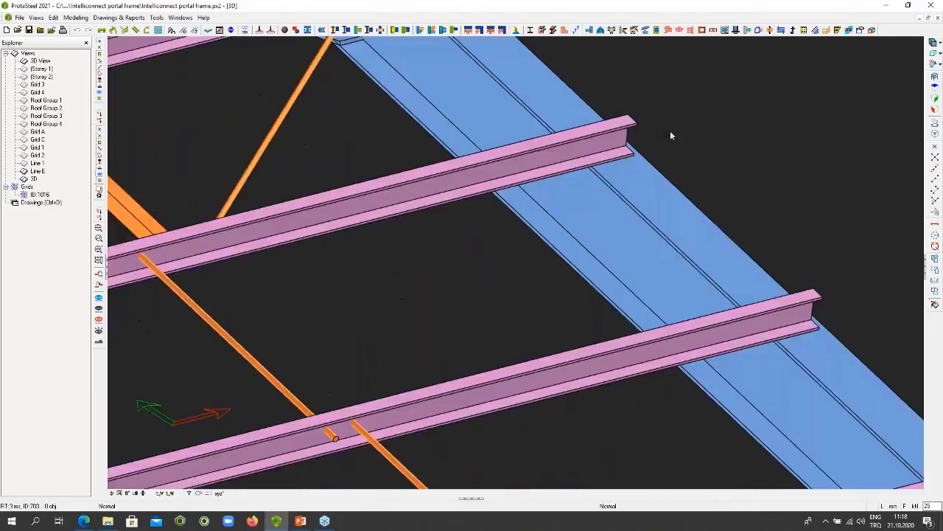
pyautogui.scroll(-10, 597, 134)
pyautogui.scroll(10, 597, 135)
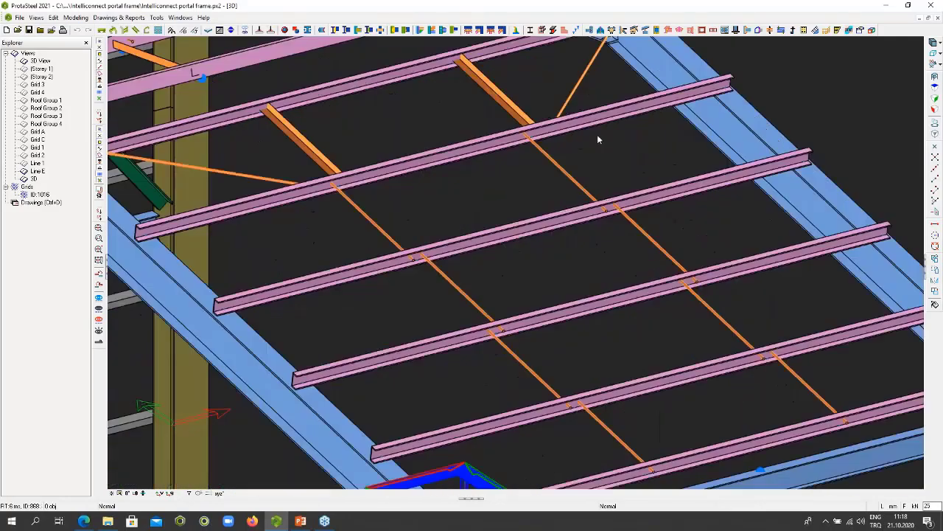
pyautogui.scroll(-10, 569, 140)
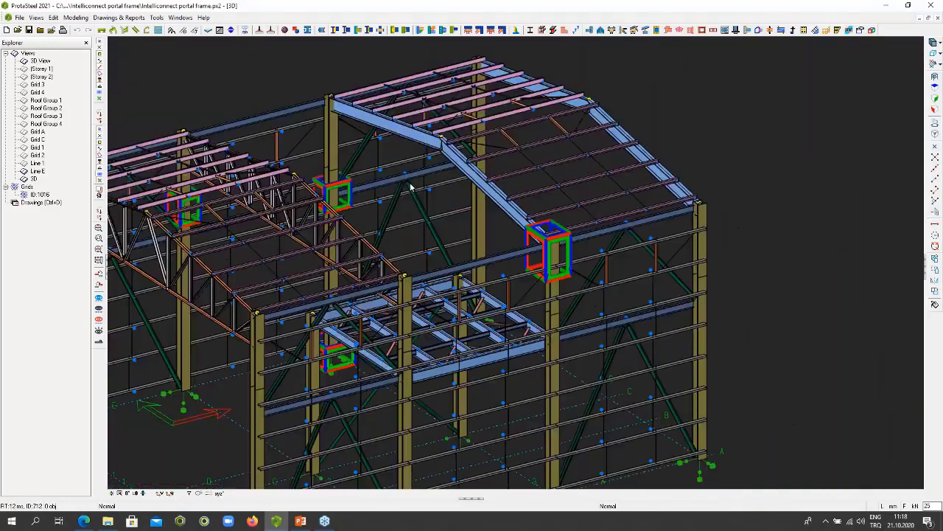
# - Inspect the roof truss members and purlins, including where the truss meets the corner column
pyautogui.scroll(8, 398, 175)
pyautogui.scroll(3, 398, 175)
pyautogui.scroll(-10, 406, 169)
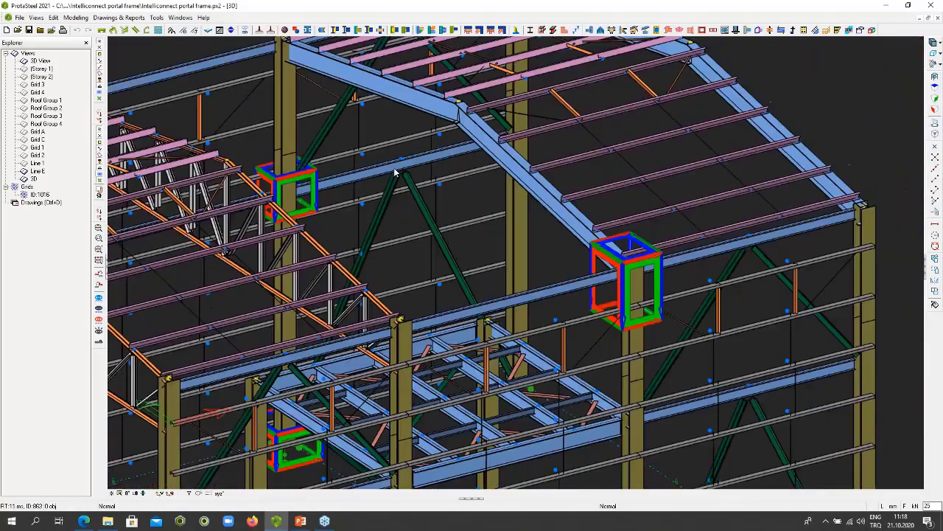
pyautogui.scroll(-3, 378, 175)
pyautogui.scroll(12, 300, 151)
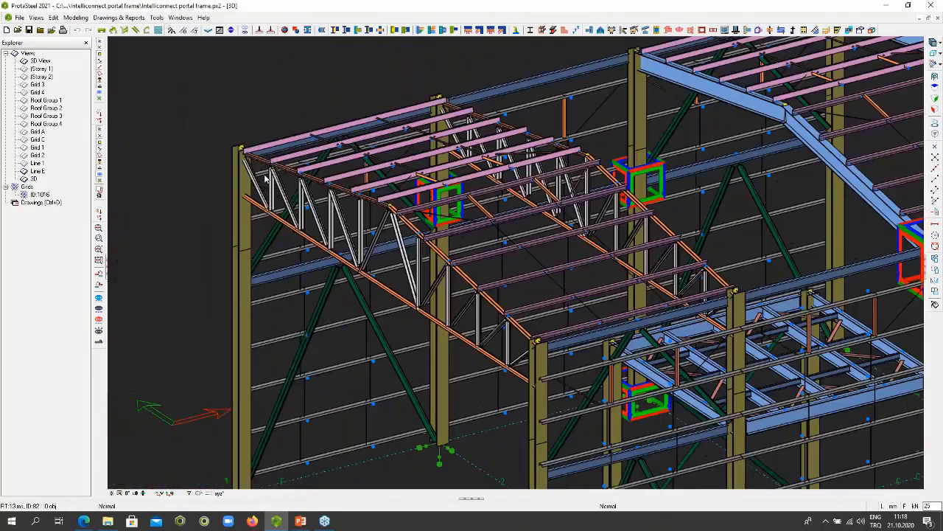
pyautogui.scroll(3, 300, 151)
pyautogui.scroll(-6, 203, 127)
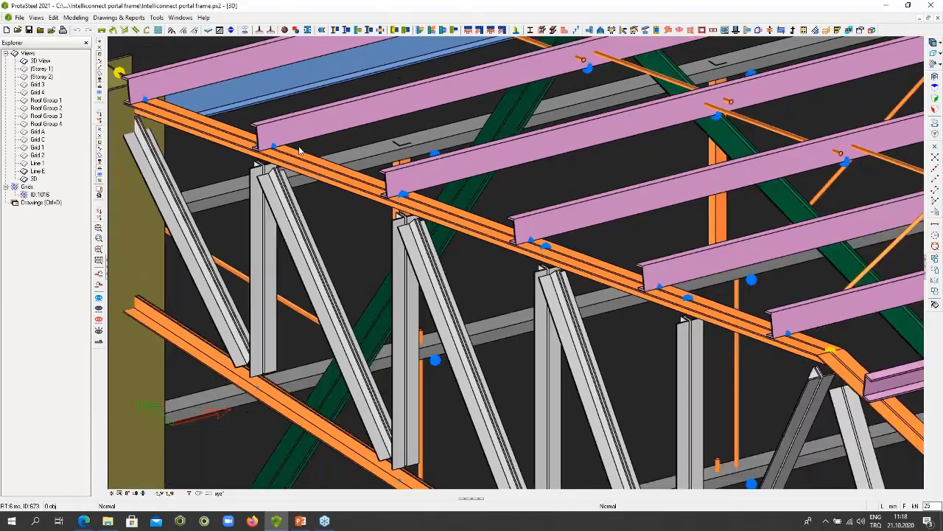
pyautogui.scroll(4, 203, 127)
pyautogui.scroll(-3, 273, 147)
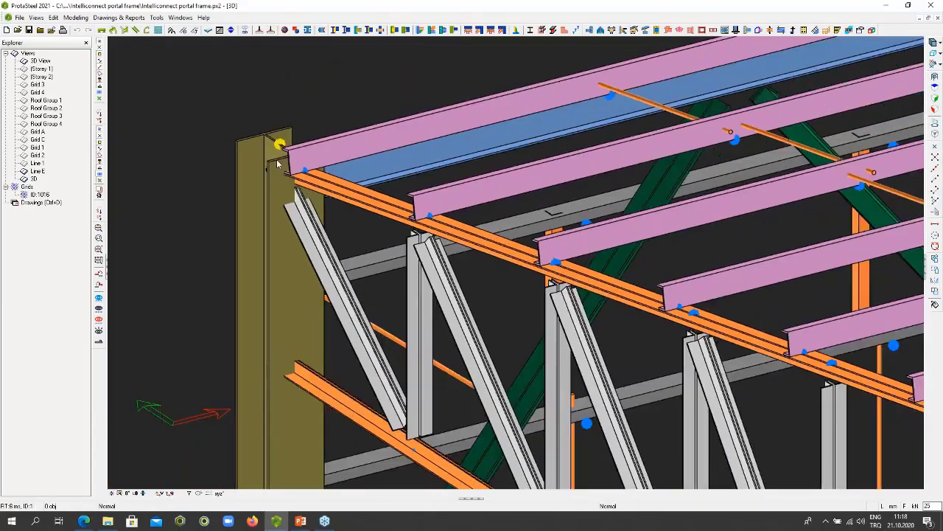
pyautogui.scroll(-5, 278, 163)
pyautogui.scroll(10, 398, 261)
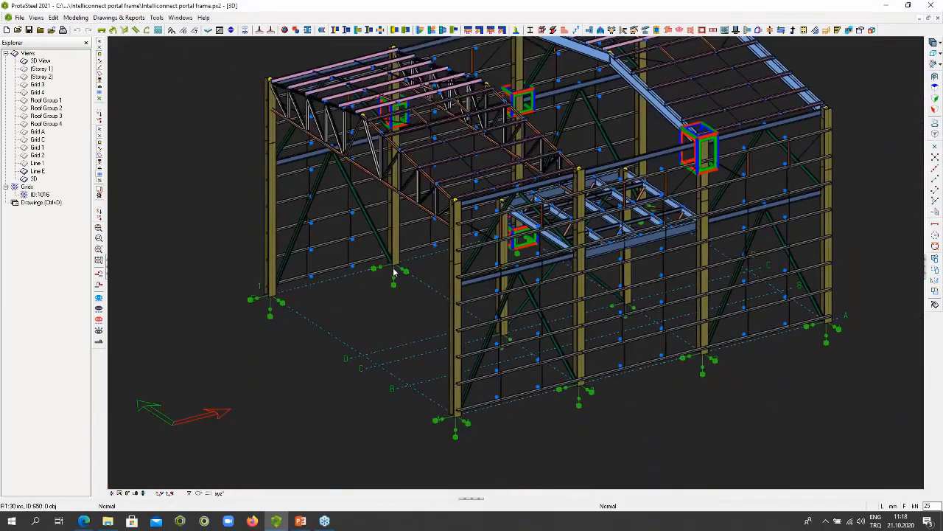
# - Examine the mezzanine floor framing between the columns and the layout of the complete portal frame
pyautogui.scroll(-8, 398, 262)
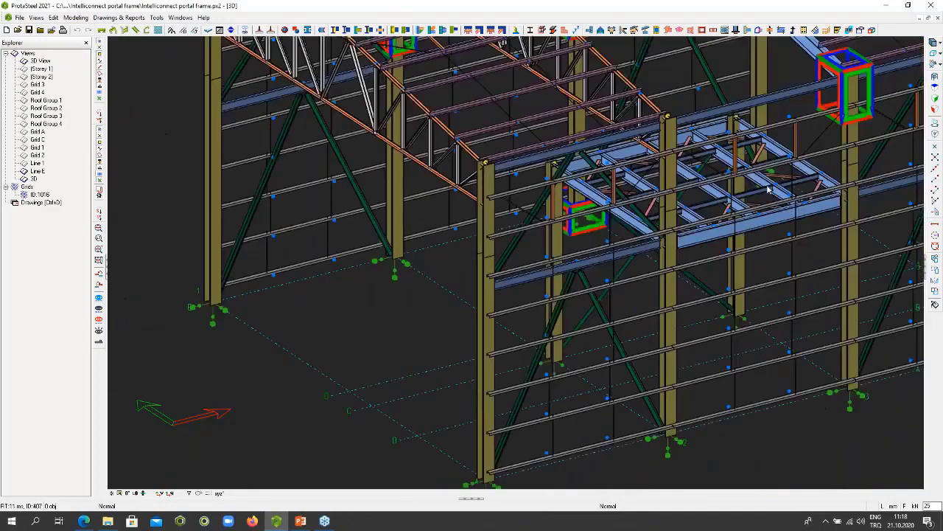
pyautogui.scroll(6, 790, 181)
pyautogui.scroll(-7, 790, 181)
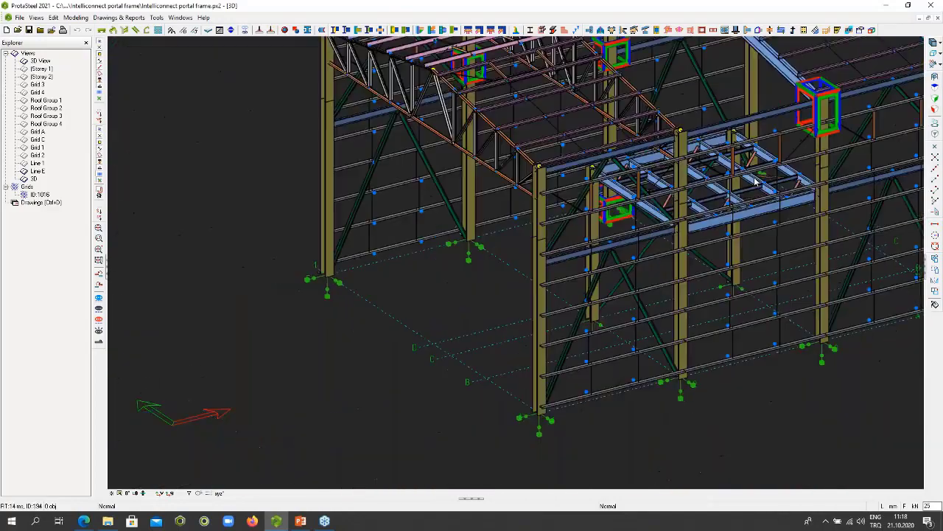
pyautogui.moveTo(604, 42); pyautogui.dragTo(372, 115, button='middle')
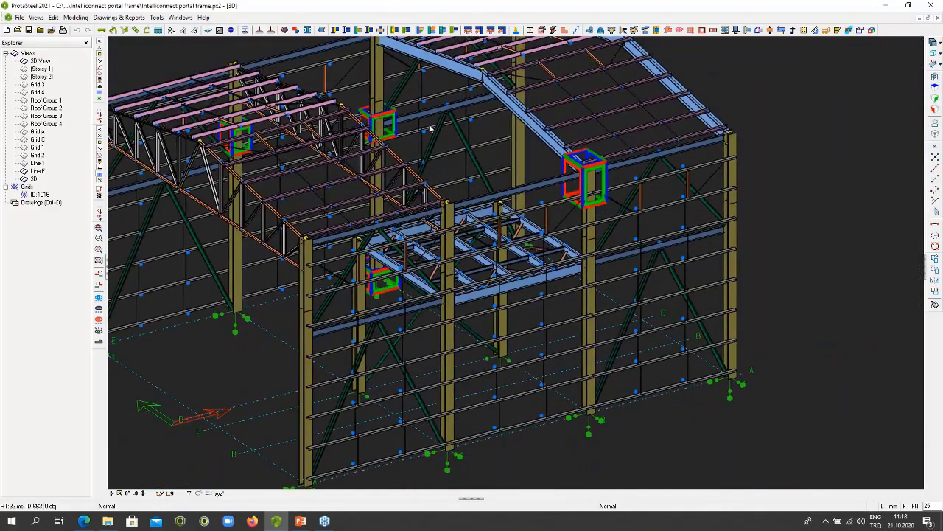
pyautogui.moveTo(429, 123); pyautogui.dragTo(429, 126, button='middle')
pyautogui.scroll(-8, 494, 199)
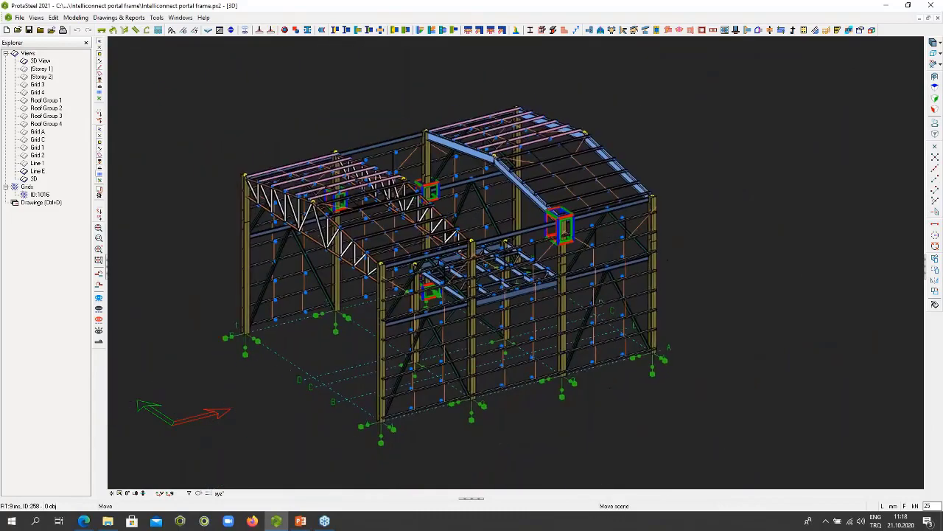
pyautogui.keyDown('shift'); pyautogui.moveTo(494, 199); pyautogui.dragTo(537, 230, button='middle'); pyautogui.keyUp('shift')
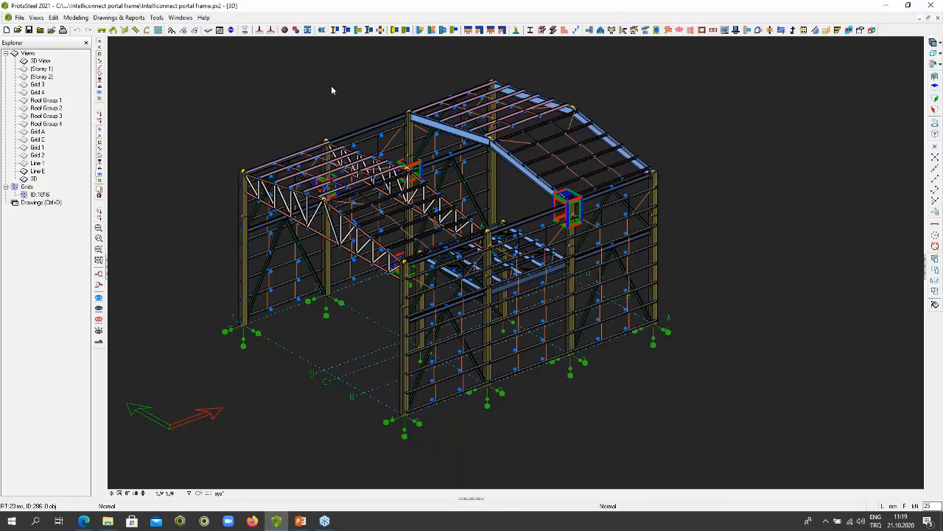
# - Open the Stiffened End Plate connection macro properties and review the figure, parts, bolts, welds, design parameters and macro presets
pyautogui.click(335, 30)
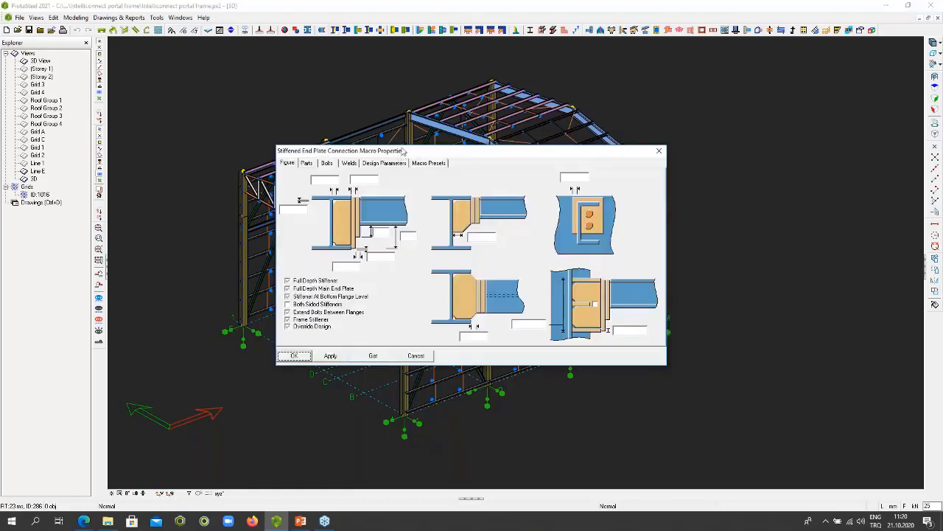
pyautogui.moveTo(423, 139); pyautogui.dragTo(588, 75)
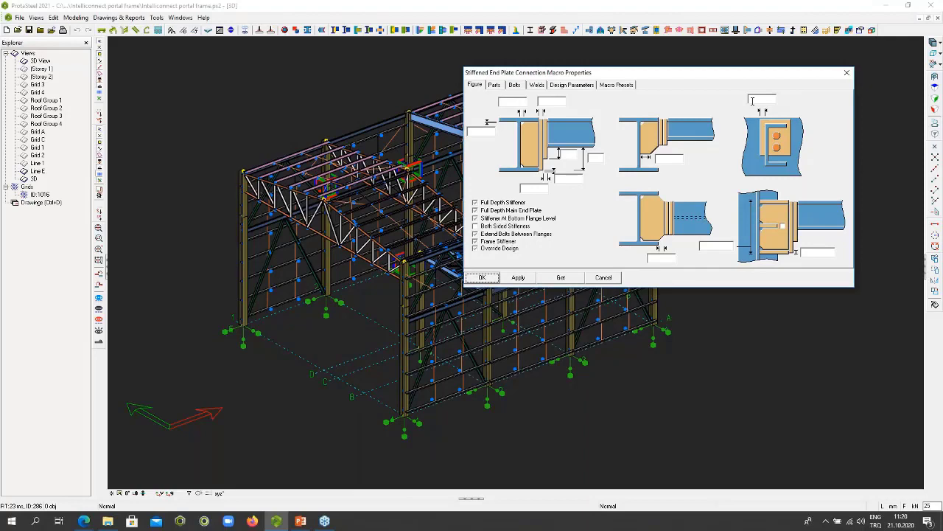
pyautogui.click(495, 86)
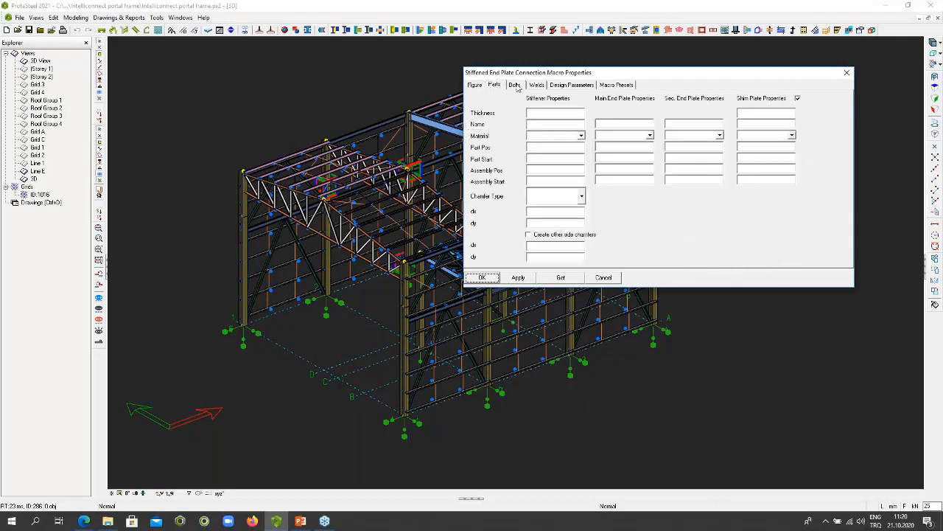
pyautogui.click(514, 85)
pyautogui.click(536, 84)
pyautogui.click(565, 85)
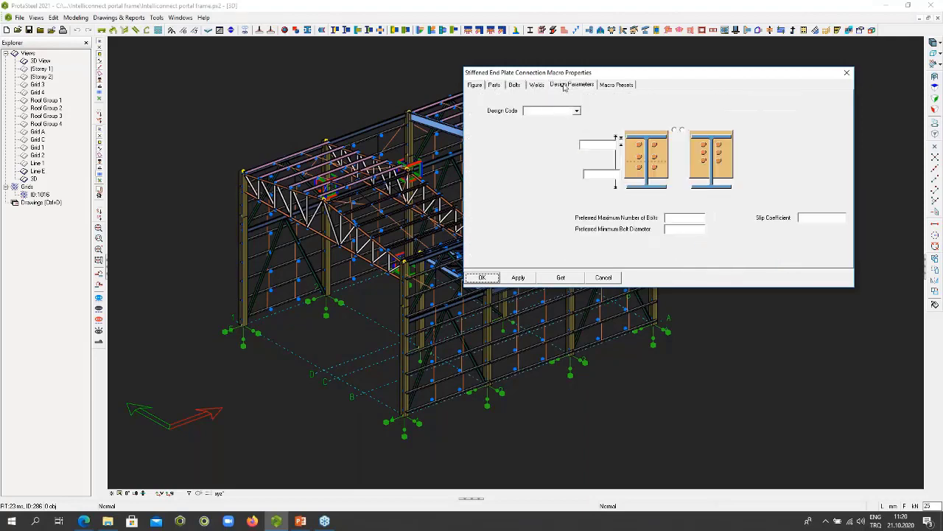
pyautogui.click(608, 86)
pyautogui.click(577, 87)
pyautogui.click(537, 86)
pyautogui.click(515, 87)
pyautogui.click(495, 87)
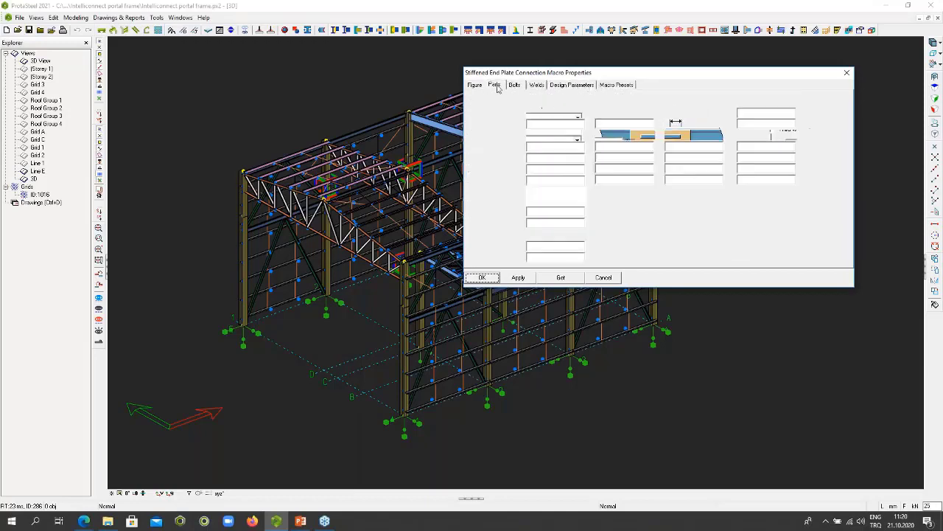
pyautogui.click(473, 86)
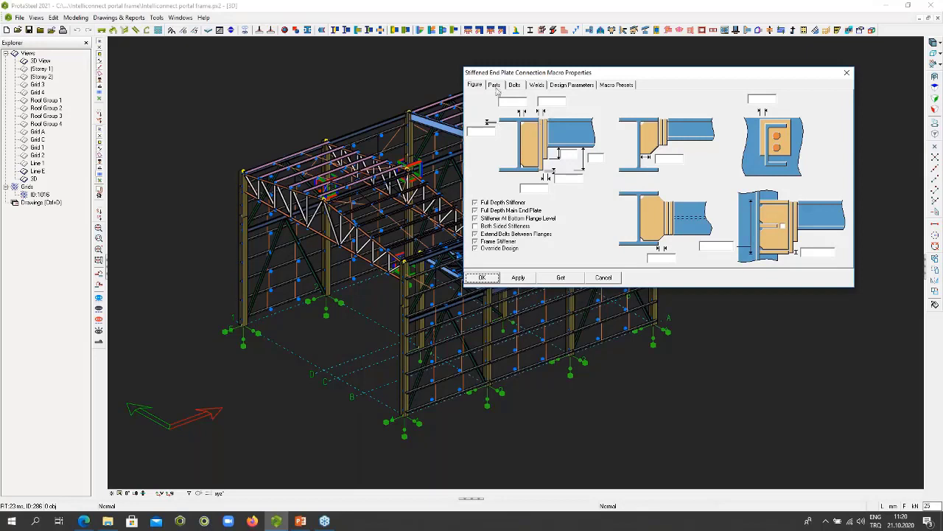
# - Go through the stiffened end plate macro's part, bolt and weld settings again, ending on its dimension figure
pyautogui.click(495, 87)
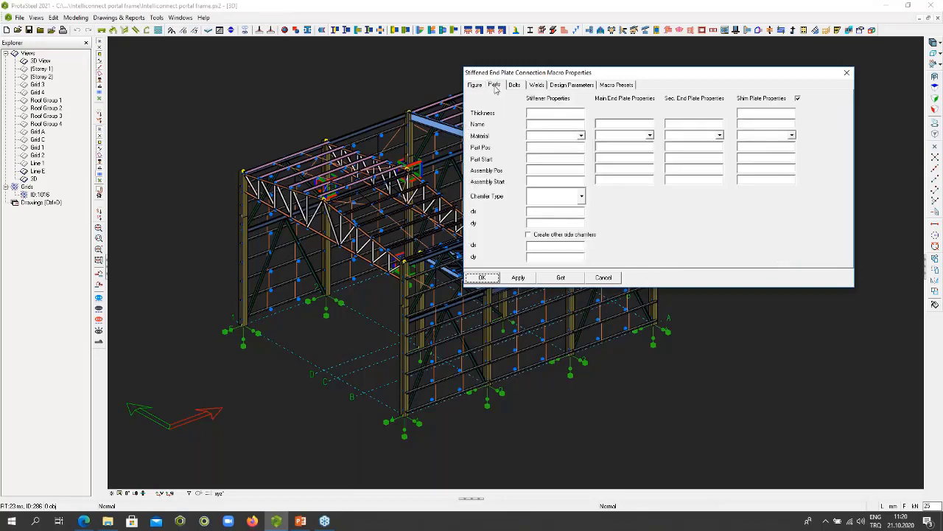
pyautogui.click(516, 86)
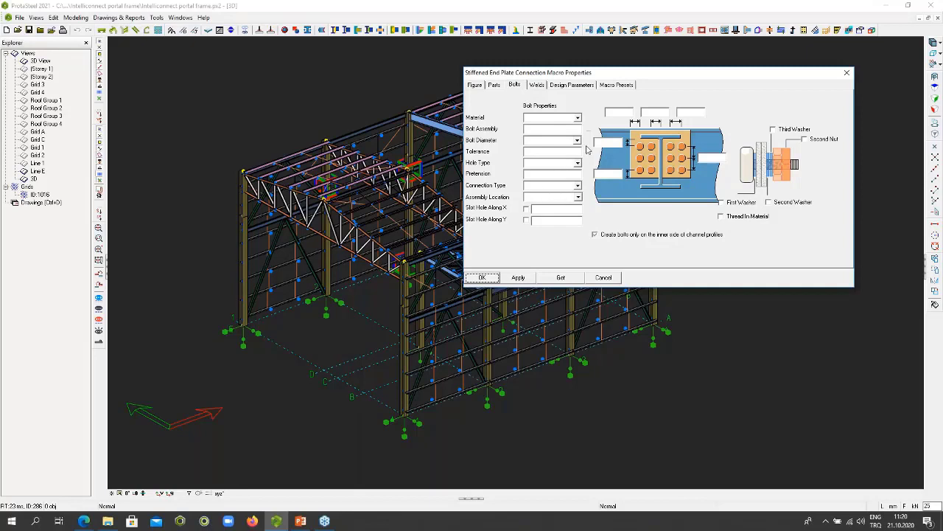
pyautogui.click(539, 86)
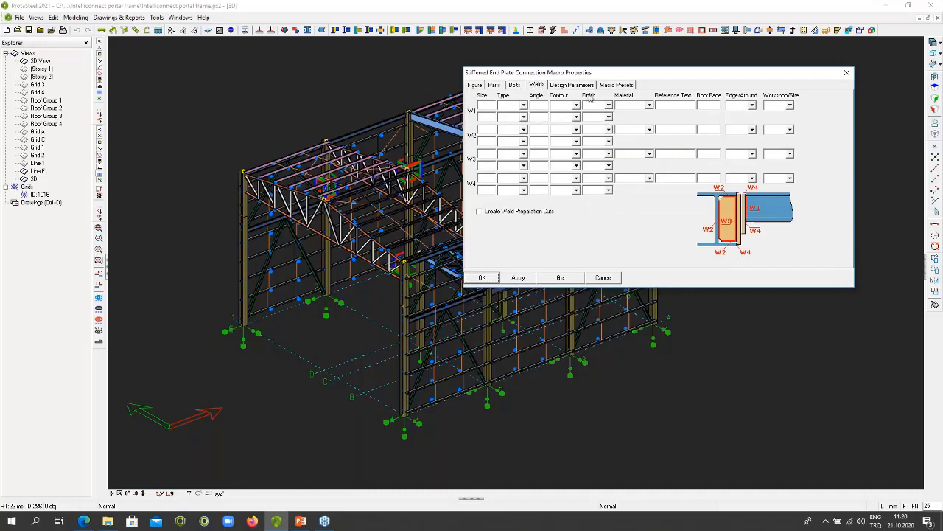
pyautogui.moveTo(589, 71); pyautogui.dragTo(608, 59)
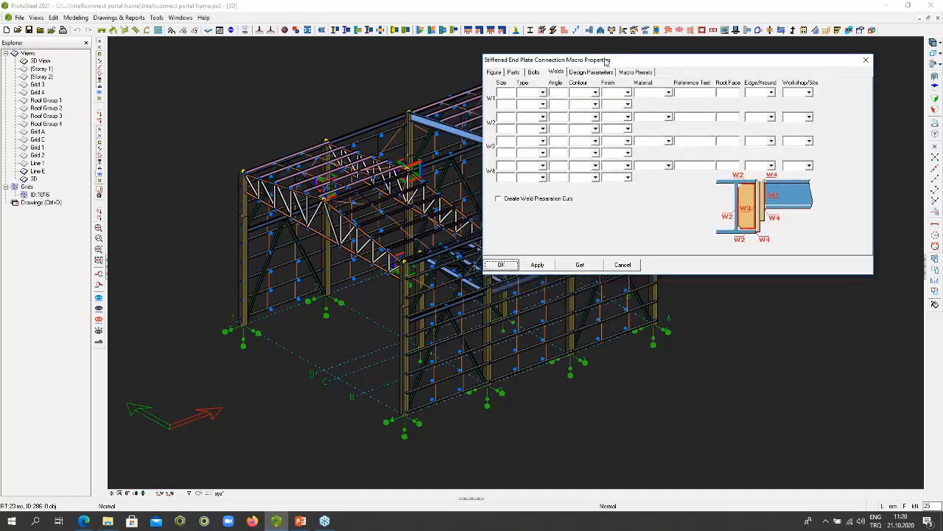
pyautogui.click(493, 75)
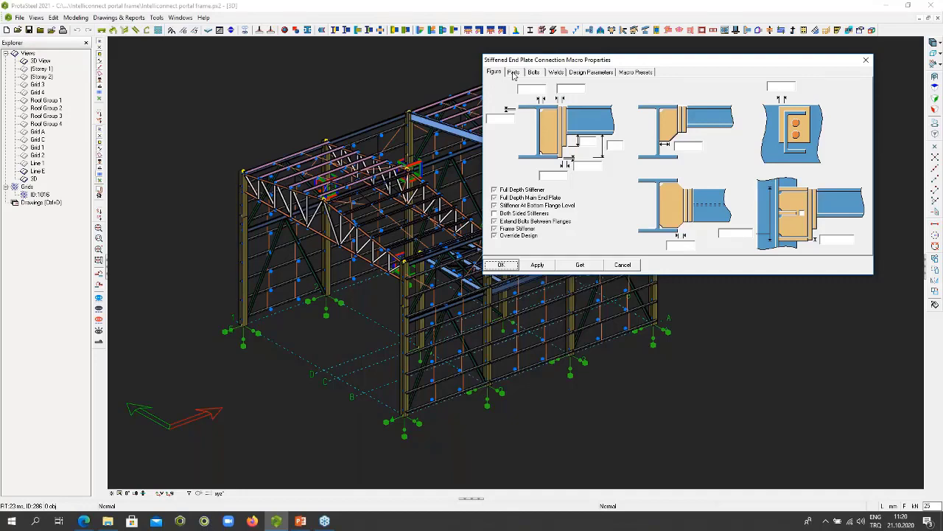
pyautogui.moveTo(530, 61); pyautogui.dragTo(547, 56)
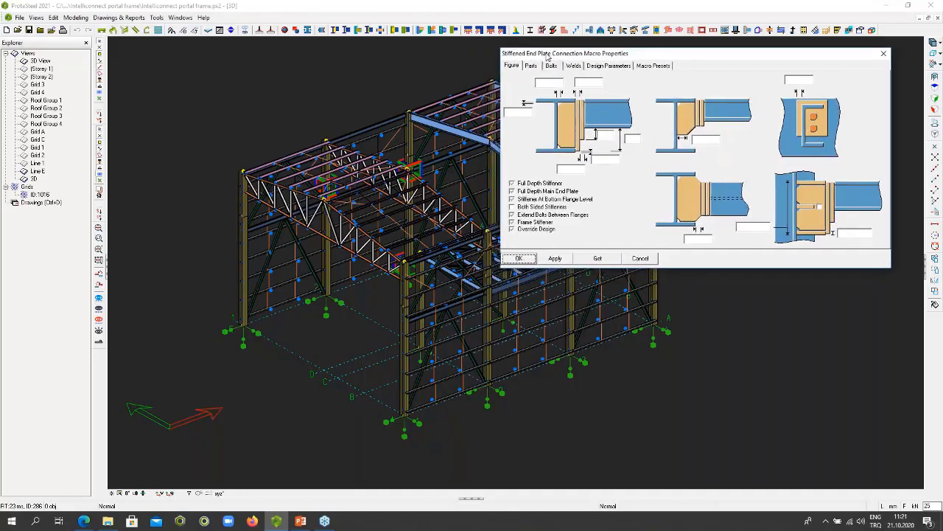
pyautogui.click(534, 68)
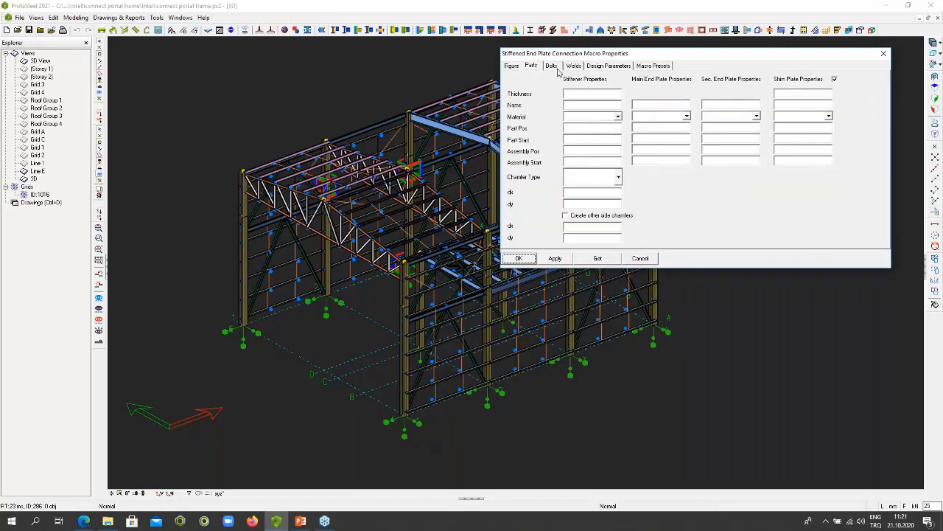
pyautogui.click(555, 68)
pyautogui.click(574, 66)
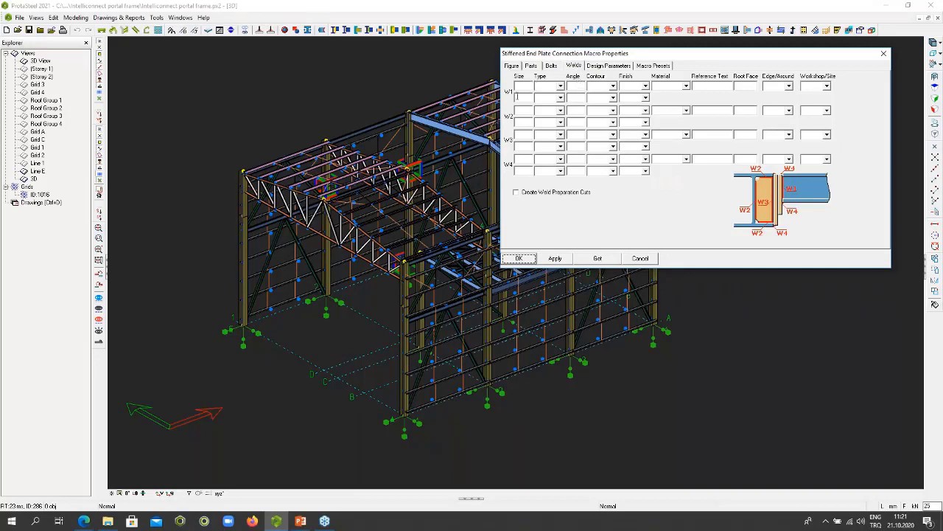
pyautogui.click(511, 67)
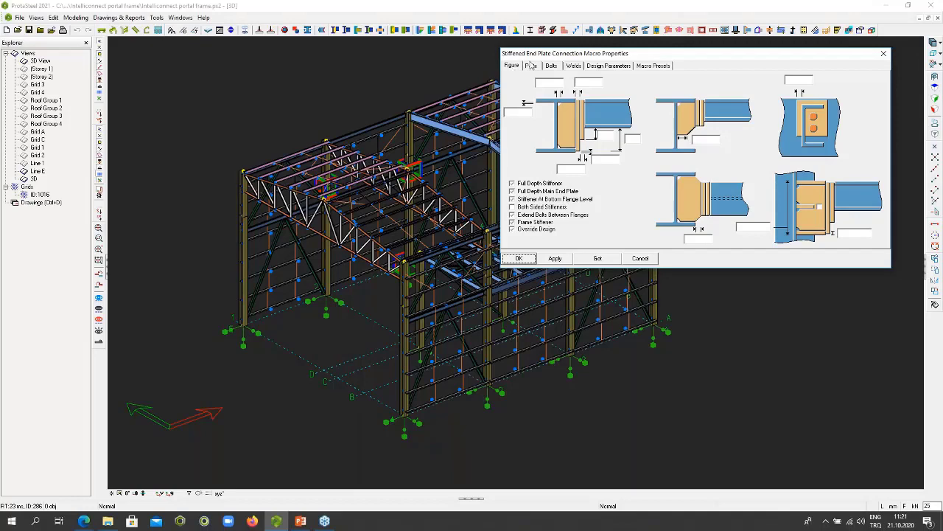
pyautogui.moveTo(548, 54); pyautogui.dragTo(539, 55)
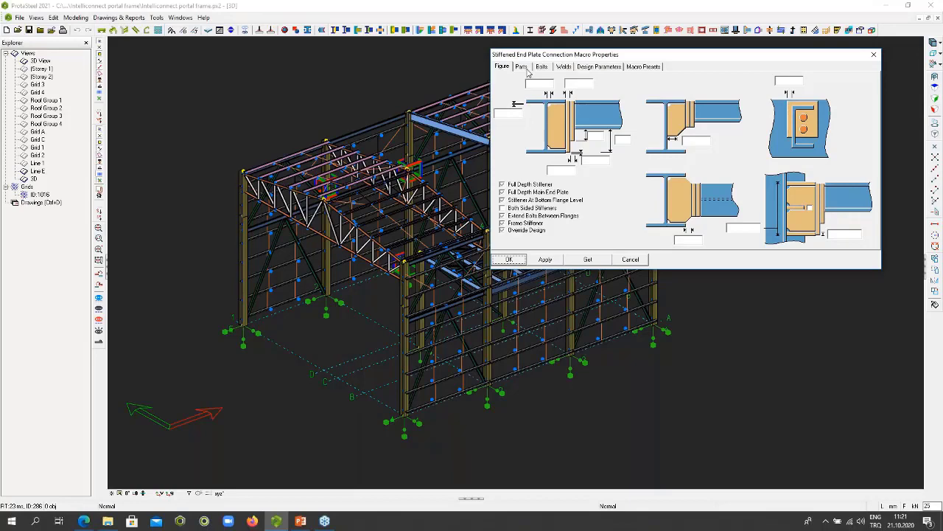
# - Review the parts, bolts and welds settings of the Stiffened End Plate macro once more and close its properties
pyautogui.click(524, 69)
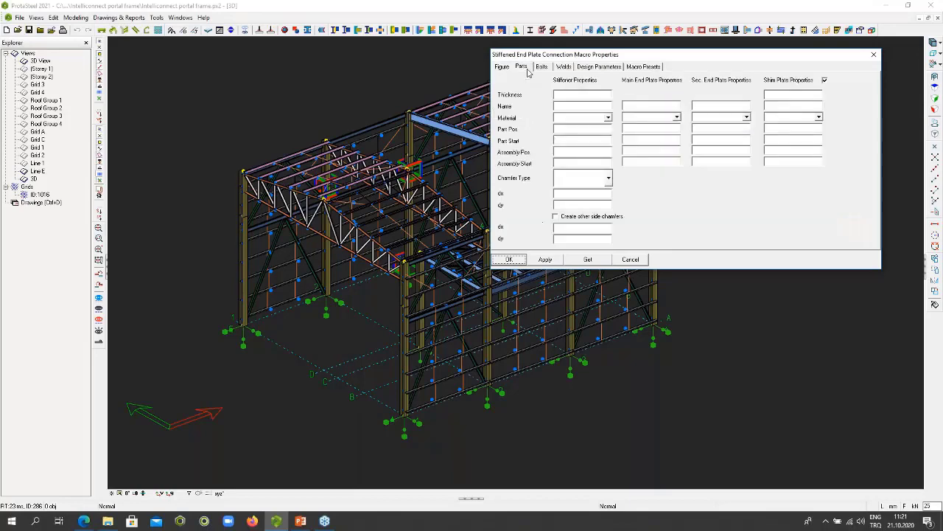
pyautogui.click(543, 70)
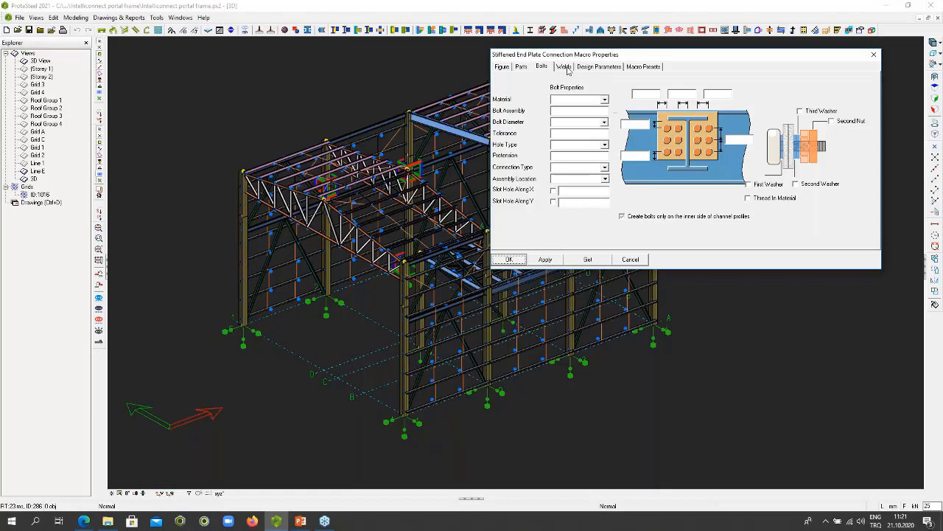
pyautogui.click(563, 67)
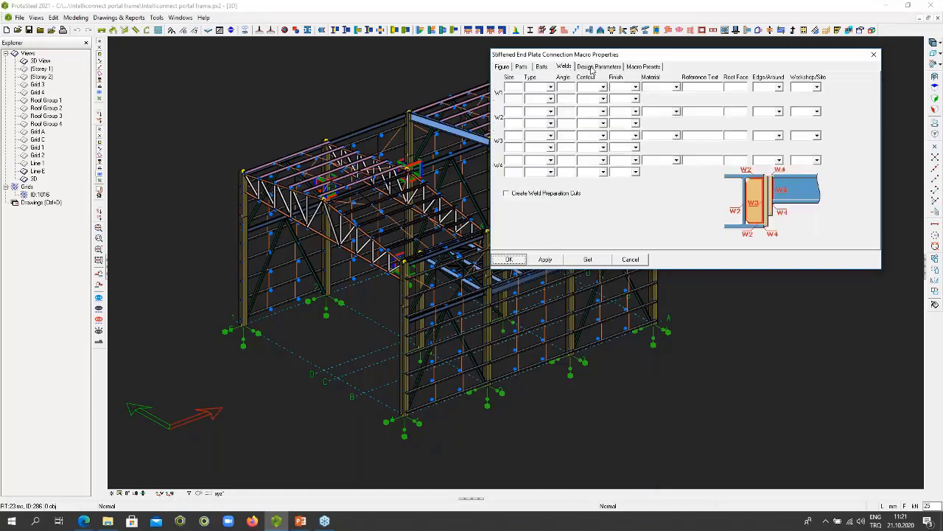
pyautogui.click(874, 54)
# - Create a Stiffened End Plate connection between a long mezzanine floor beam and the short beam framing into it near mid-span
pyautogui.moveTo(675, 223); pyautogui.dragTo(656, 265, button='middle')
pyautogui.moveTo(693, 354); pyautogui.dragTo(420, 99, button='middle')
pyautogui.moveTo(420, 99); pyautogui.dragTo(789, 166, button='middle')
pyautogui.moveTo(789, 165); pyautogui.dragTo(788, 155, button='middle')
pyautogui.moveTo(621, 240); pyautogui.dragTo(618, 222, button='middle')
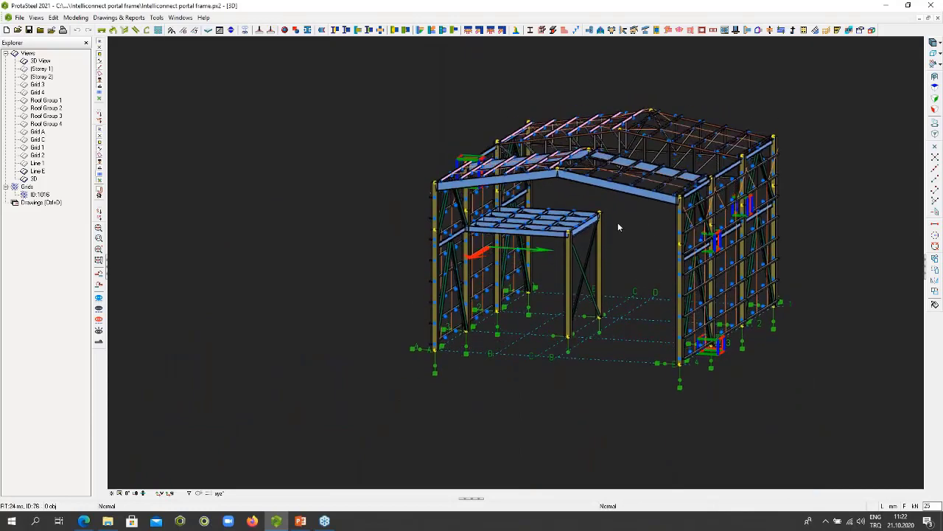
pyautogui.scroll(4, 559, 226)
pyautogui.scroll(5, 537, 220)
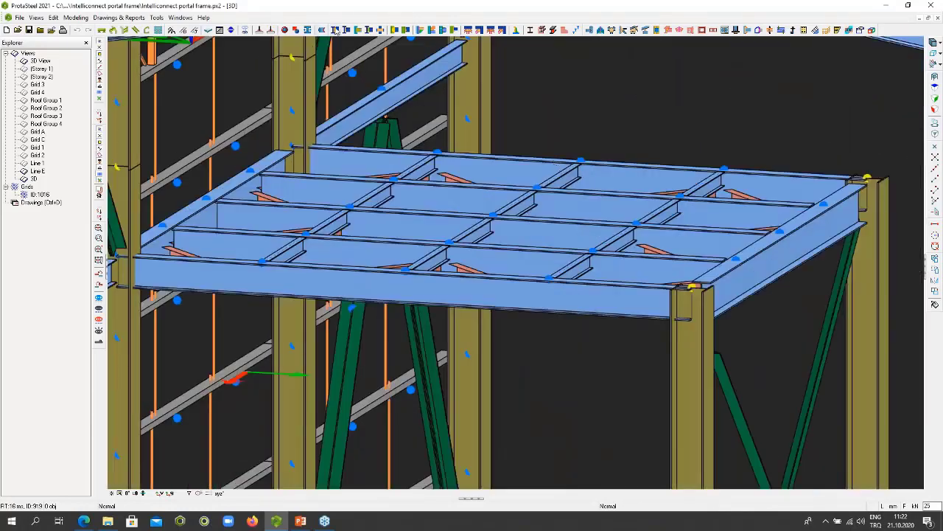
pyautogui.moveTo(336, 31)
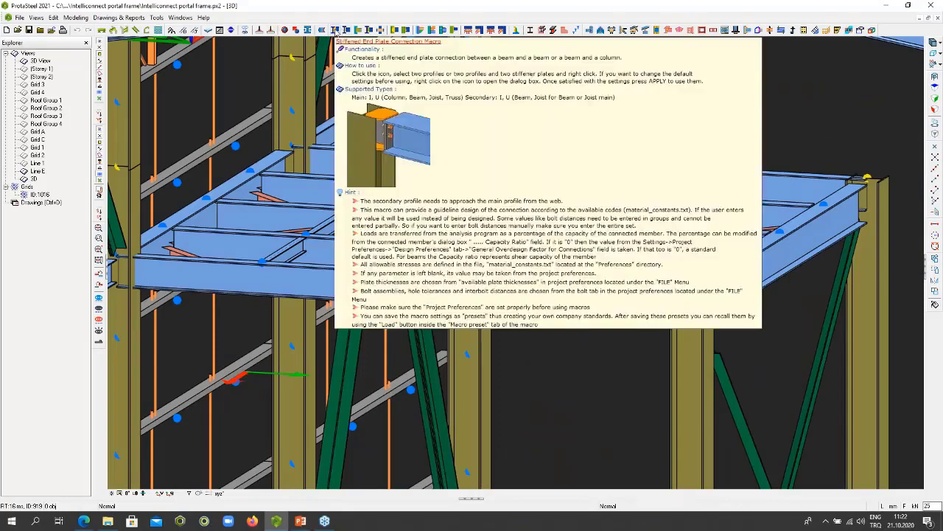
pyautogui.click(335, 32)
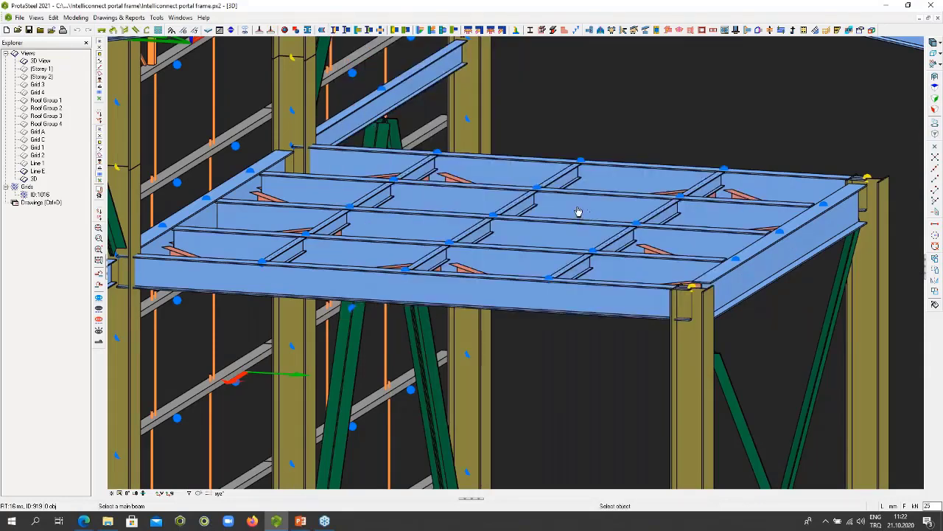
pyautogui.click(579, 211)
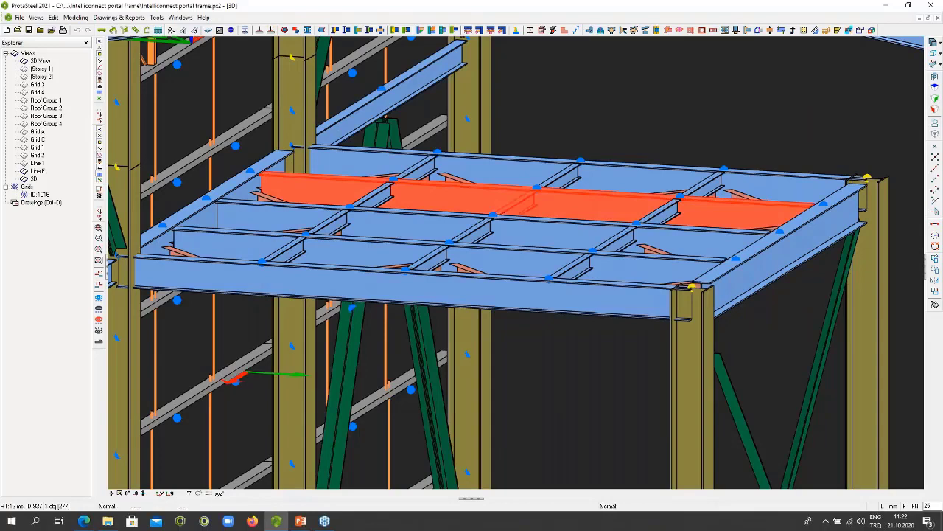
pyautogui.click(526, 205)
pyautogui.scroll(5, 576, 149)
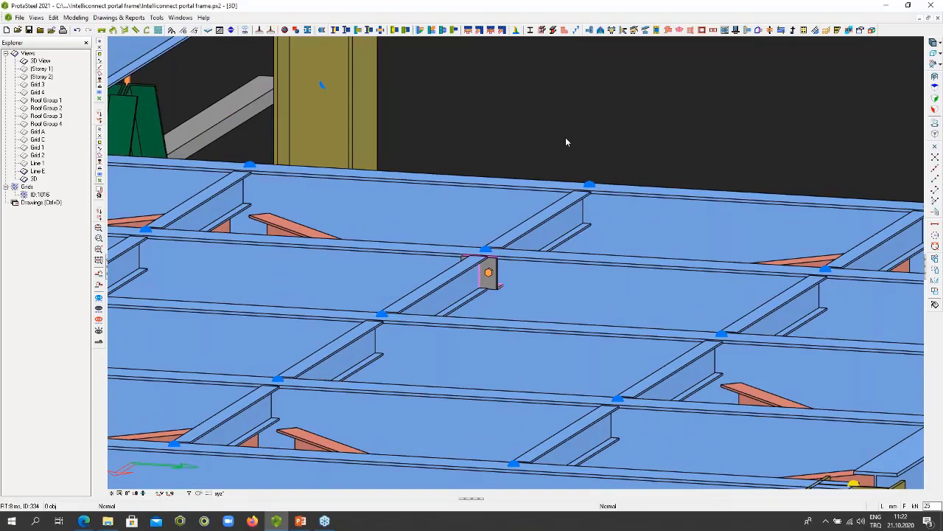
# - Open the new stiffened end plate connection's properties from the model, check its figure, parts and bolts, and close them without changes
pyautogui.scroll(-5, 565, 137)
pyautogui.scroll(3, 565, 137)
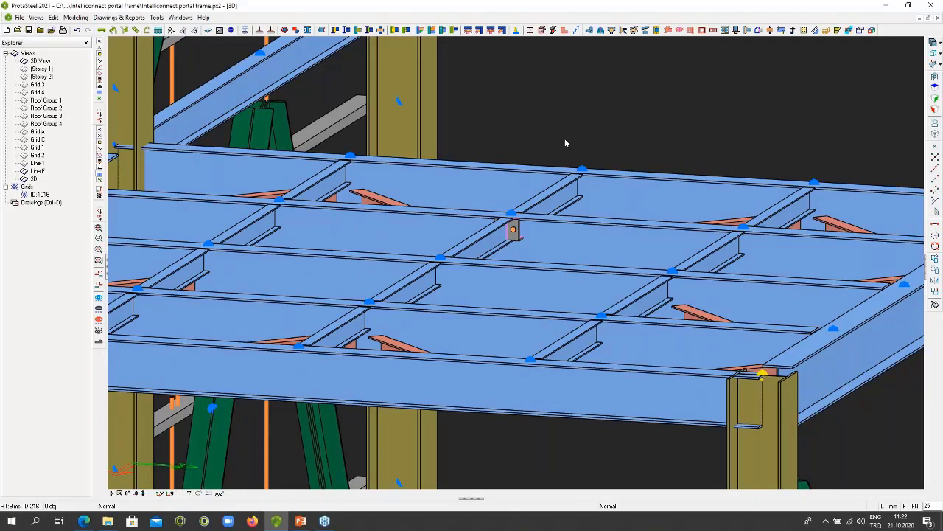
pyautogui.click(518, 237)
pyautogui.scroll(3, 518, 237)
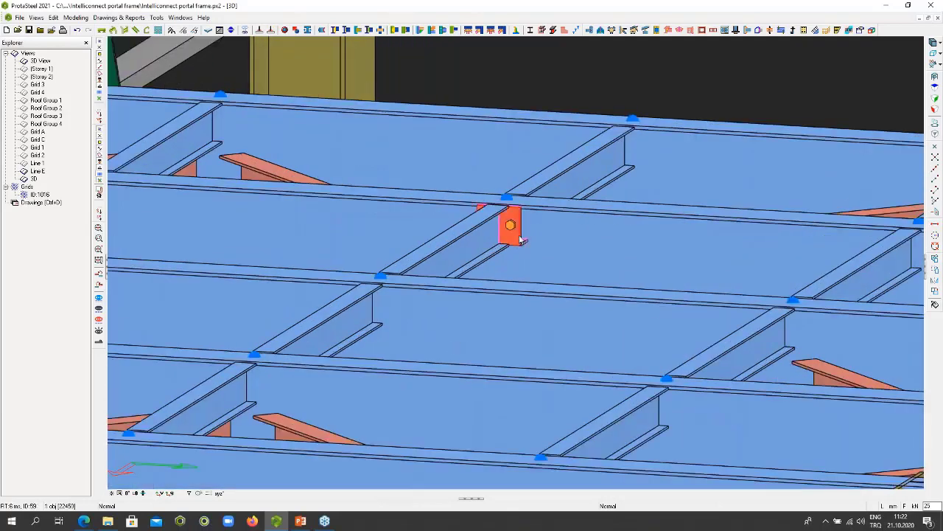
pyautogui.click(520, 238)
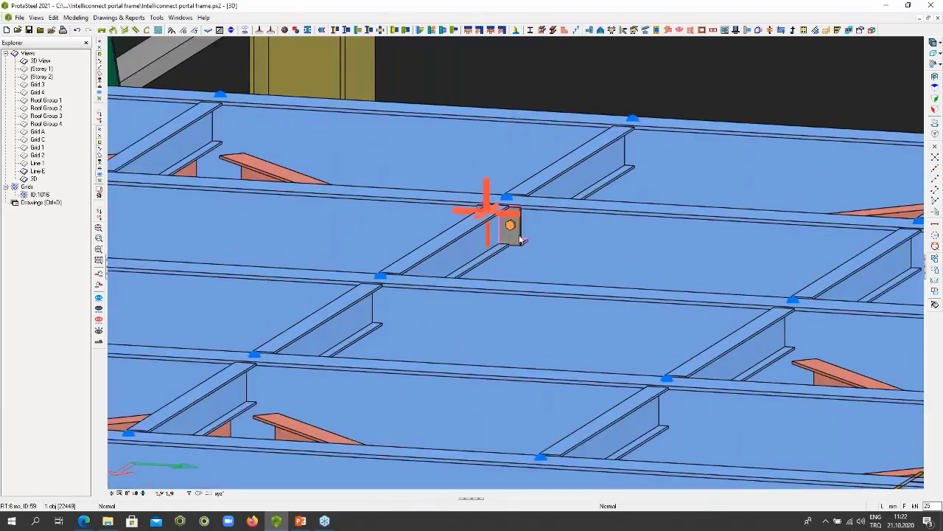
pyautogui.doubleClick(520, 238)
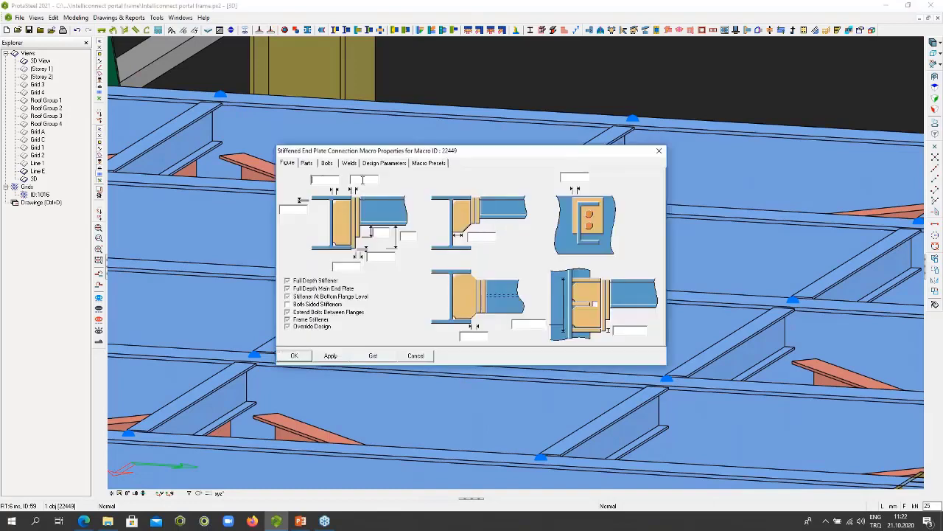
pyautogui.click(307, 164)
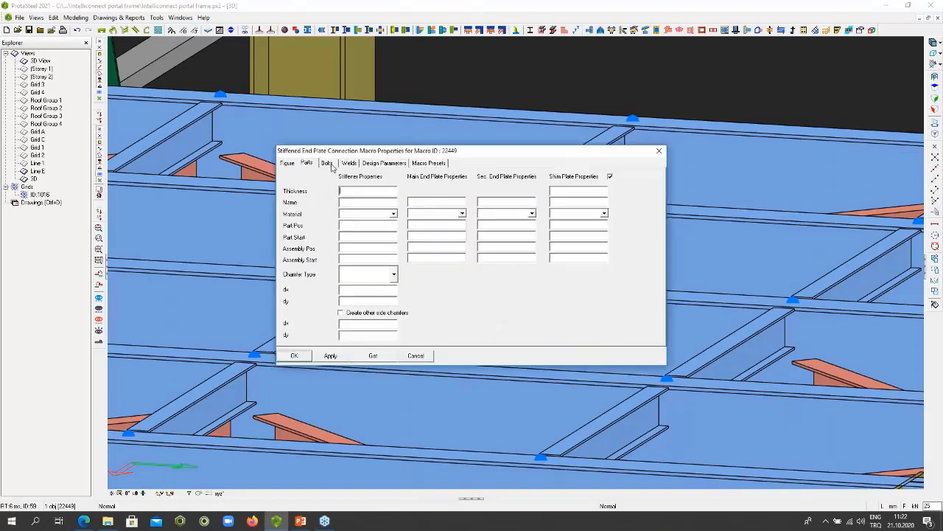
pyautogui.click(328, 163)
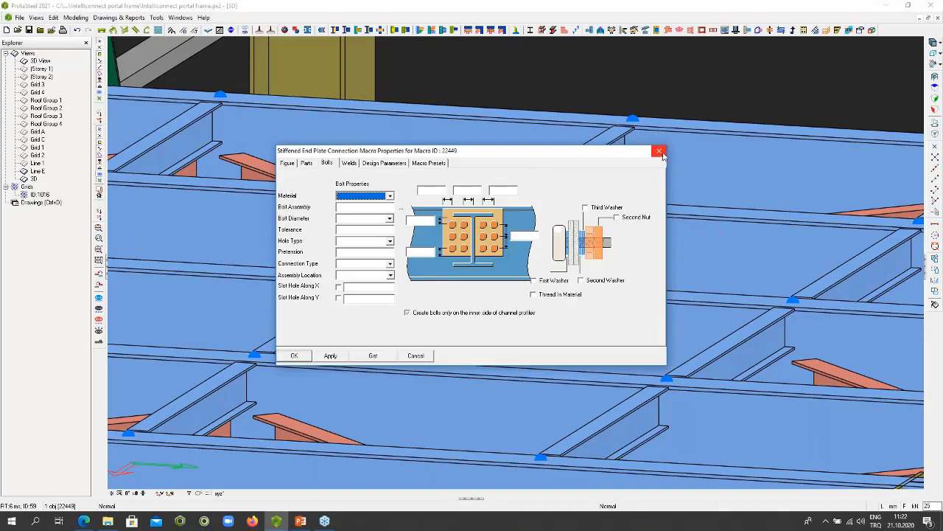
pyautogui.click(661, 153)
# - Create a Beam to Beam End Plate connection joining the next long mezzanine beam to the short beams on both its sides
pyautogui.scroll(-3, 560, 184)
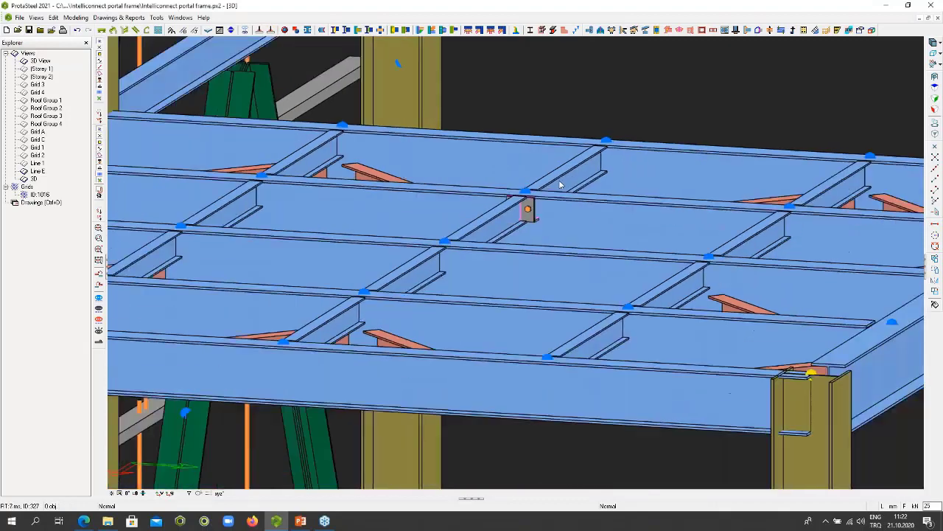
pyautogui.scroll(-2, 560, 185)
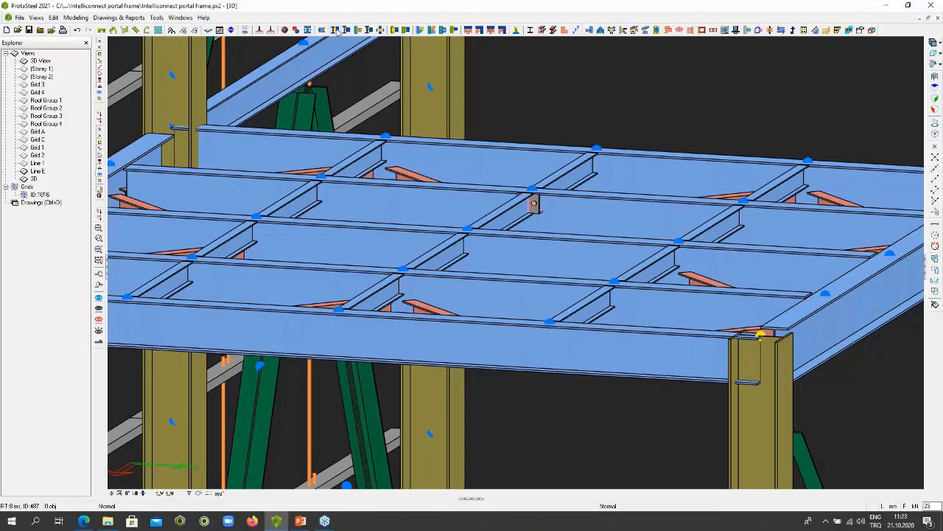
pyautogui.moveTo(336, 31)
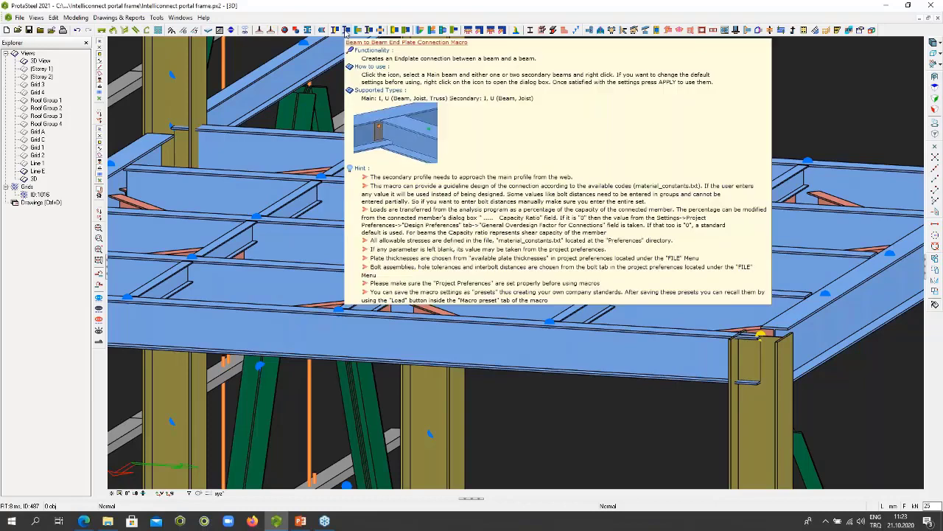
pyautogui.click(346, 30)
pyautogui.click(483, 250)
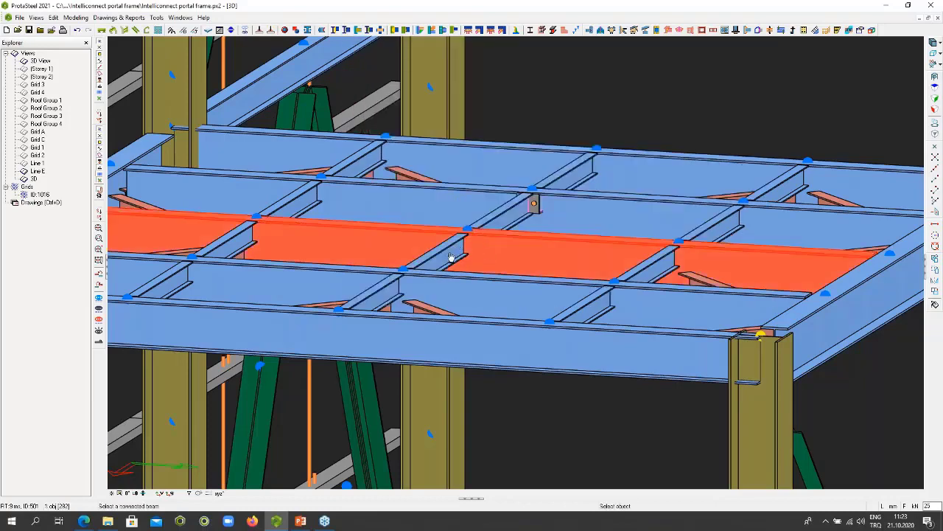
pyautogui.click(489, 220)
pyautogui.press('Escape')
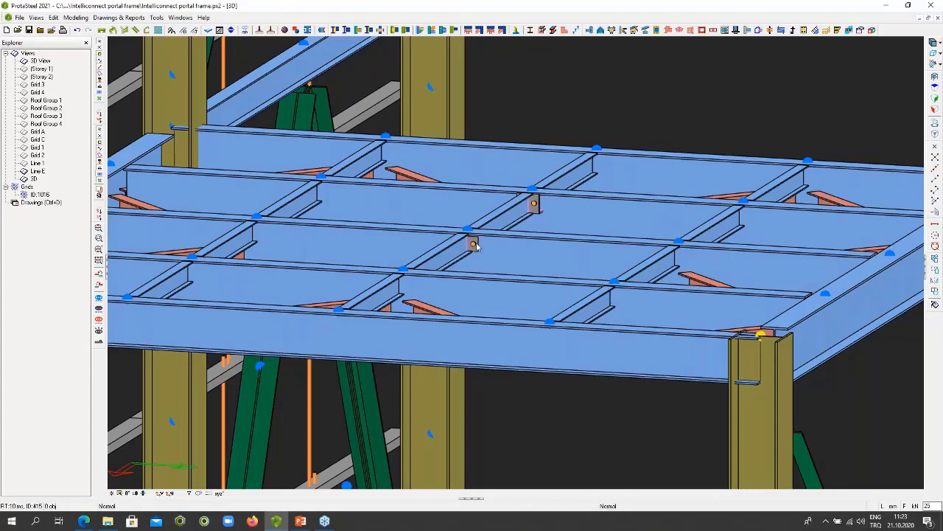
# - Inspect the plate and bolts of the new beam-to-beam end plate connection from the opposite side and within the mezzanine floor
pyautogui.click(475, 245)
pyautogui.moveTo(477, 249); pyautogui.dragTo(423, 249, button='middle')
pyautogui.moveTo(508, 242); pyautogui.dragTo(445, 237, button='middle')
pyautogui.scroll(2, 473, 237)
pyautogui.scroll(2, 460, 246)
pyautogui.rightClick(444, 251)
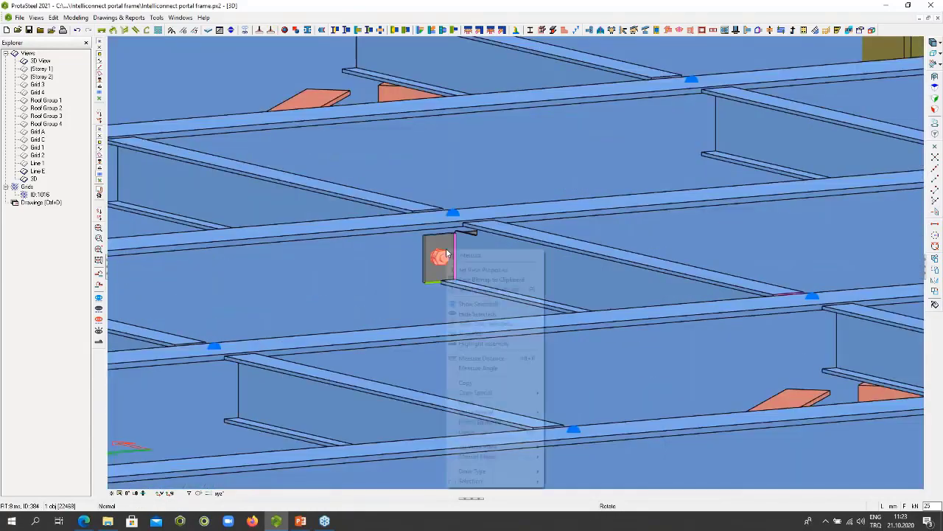
pyautogui.press('Escape')
pyautogui.moveTo(443, 258); pyautogui.dragTo(508, 257, button='middle')
pyautogui.scroll(-4, 508, 257)
pyautogui.scroll(-6, 507, 256)
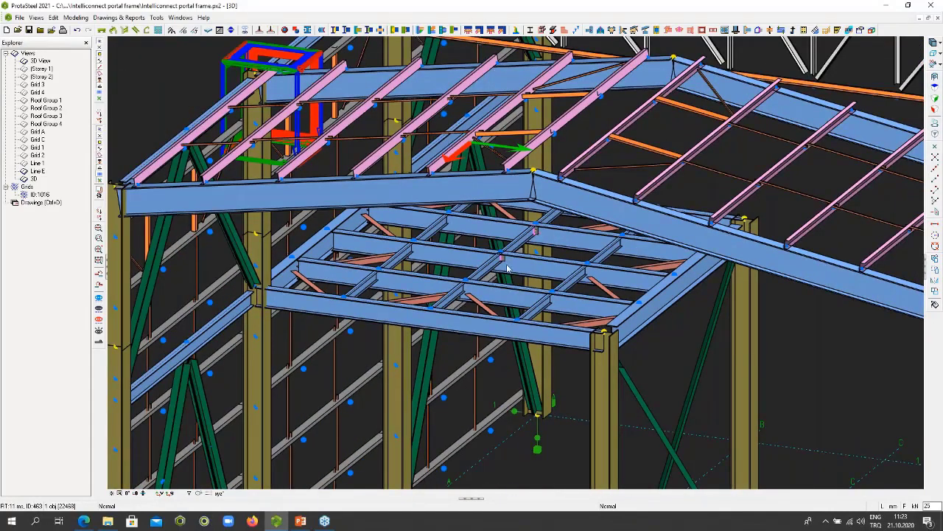
pyautogui.moveTo(509, 271); pyautogui.dragTo(497, 303, button='middle')
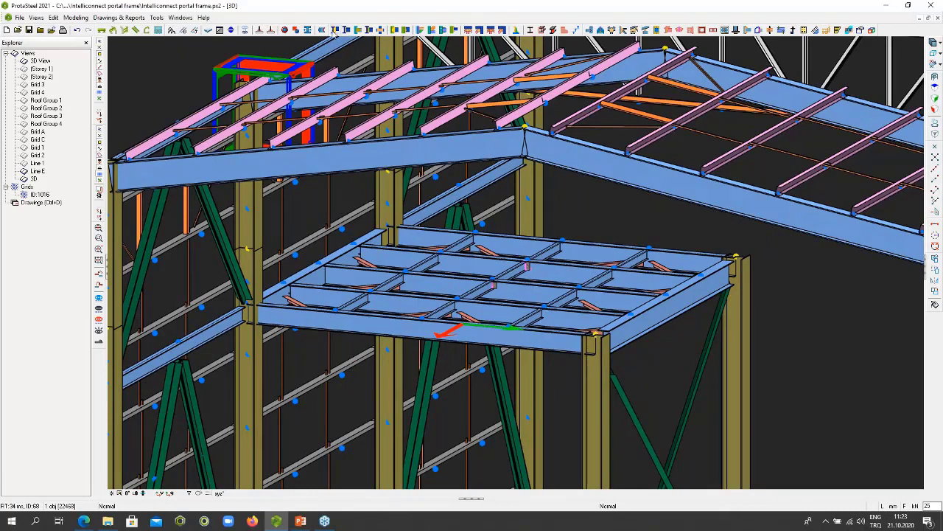
# - Create a Purlin/Girt connection between the roof truss top chord and the end of a purlin resting on it
pyautogui.moveTo(334, 30)
pyautogui.scroll(-3, 553, 193)
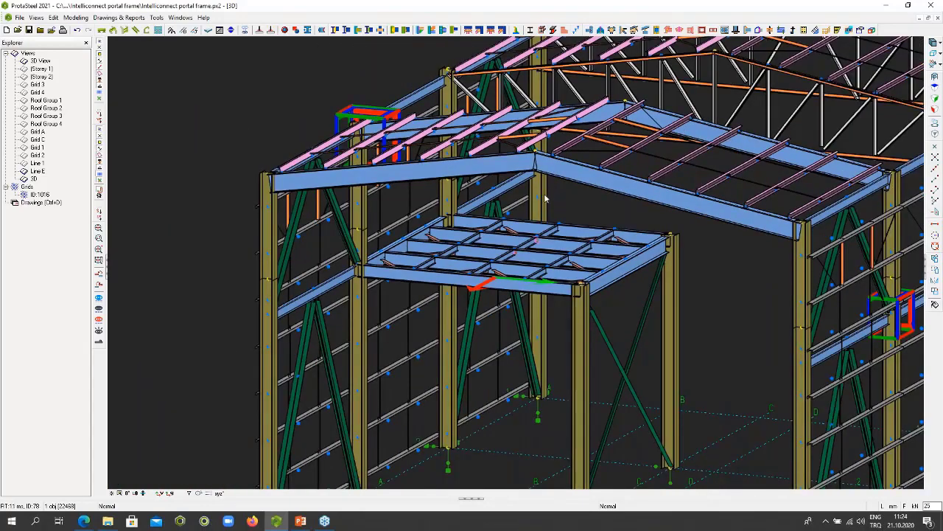
pyautogui.scroll(-3, 545, 198)
pyautogui.scroll(6, 539, 177)
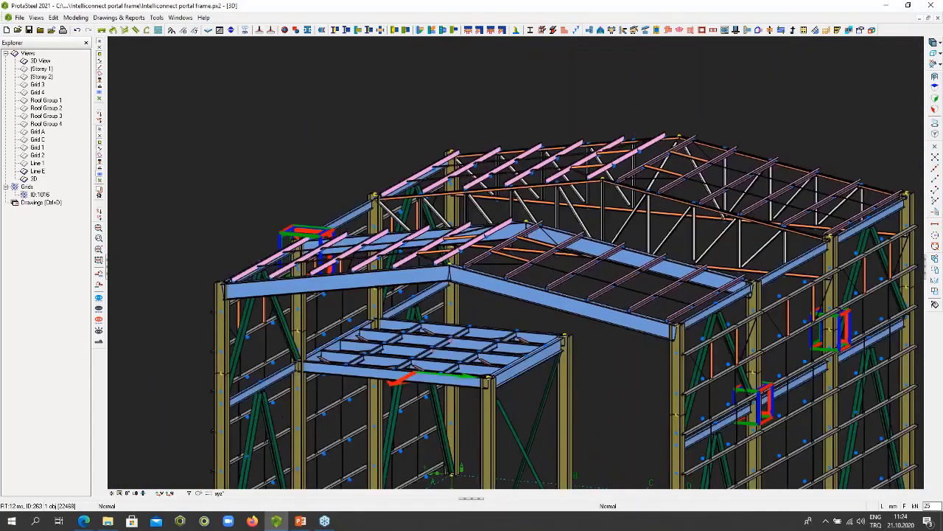
pyautogui.scroll(3, 539, 177)
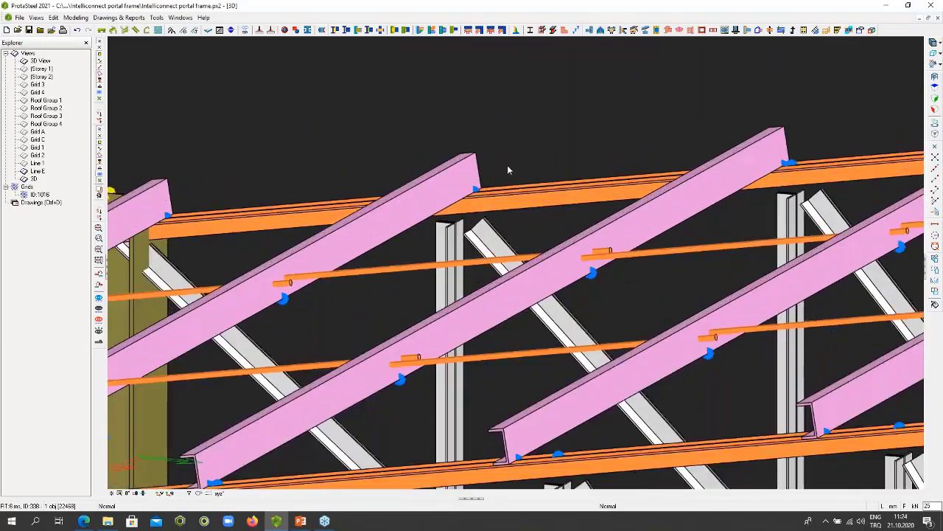
pyautogui.click(516, 31)
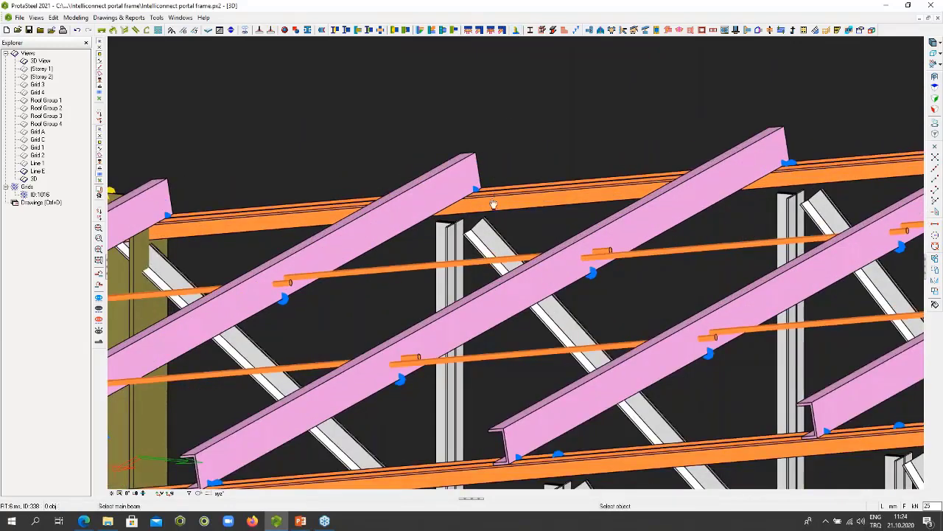
pyautogui.click(470, 175)
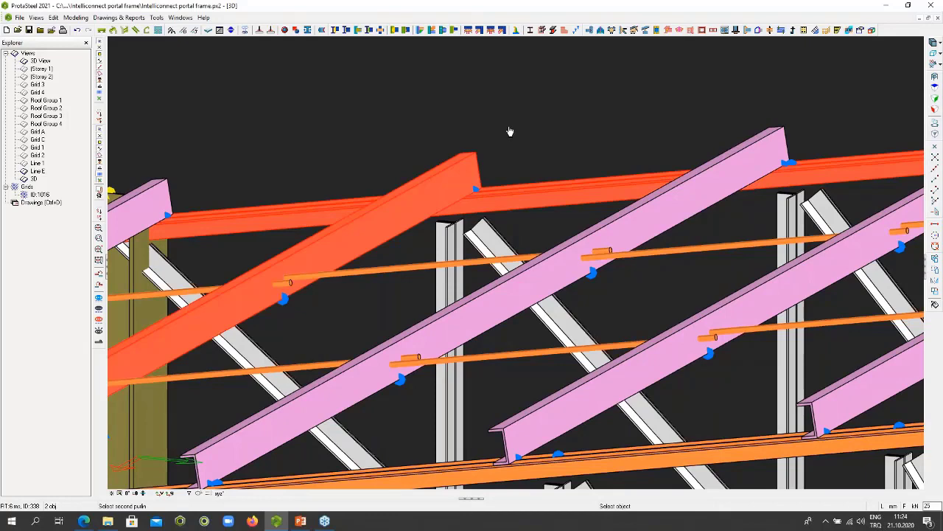
pyautogui.rightClick(510, 133)
pyautogui.scroll(5, 499, 157)
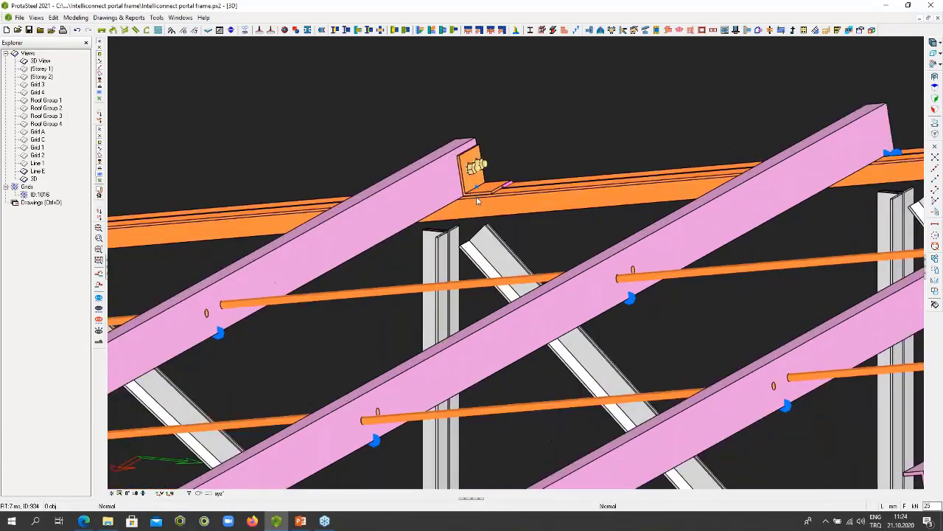
# - Change the new purlin connection's support type to Folded Plate Type, apply it and close the macro properties
pyautogui.moveTo(498, 157); pyautogui.dragTo(576, 193, button='middle')
pyautogui.click(575, 193)
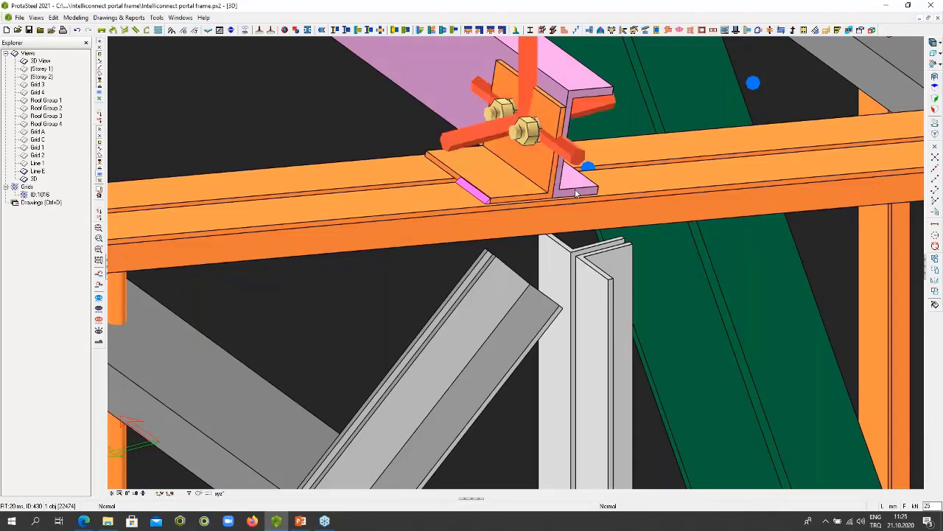
pyautogui.doubleClick(576, 193)
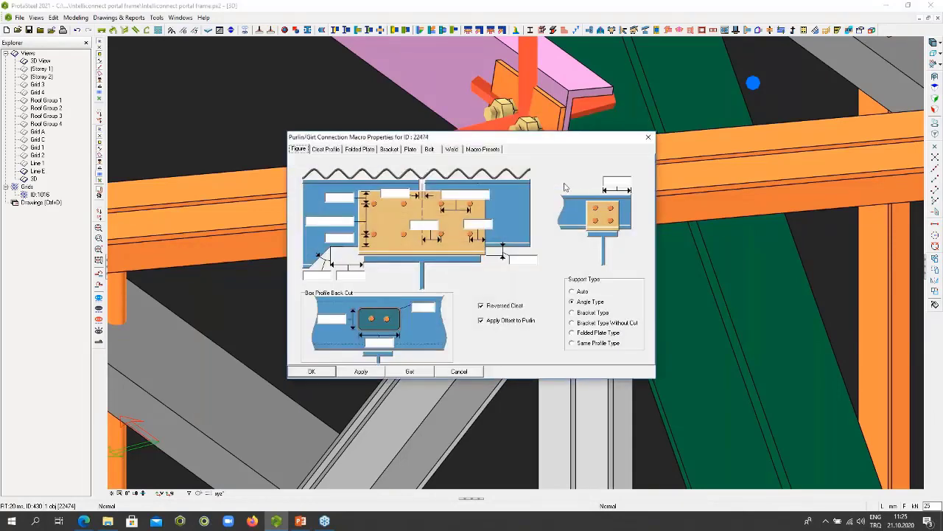
pyautogui.moveTo(517, 143); pyautogui.dragTo(244, 65)
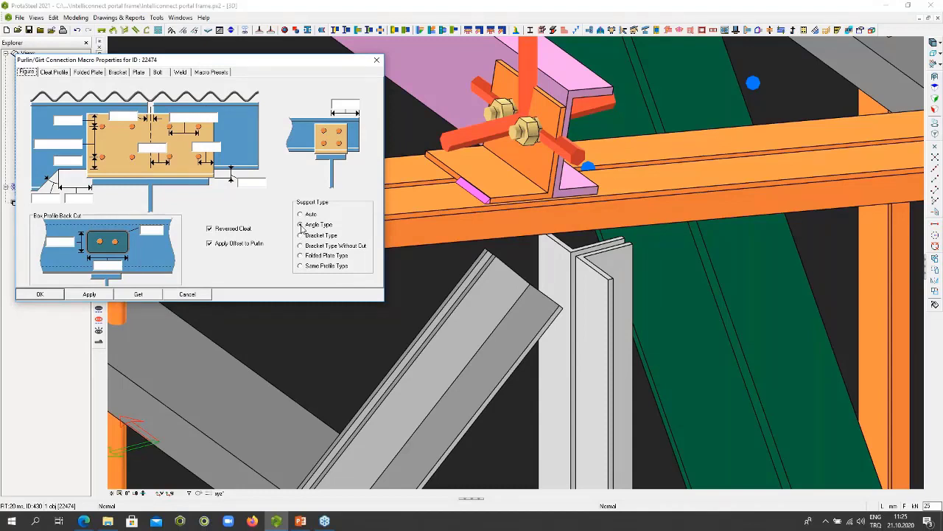
pyautogui.click(300, 255)
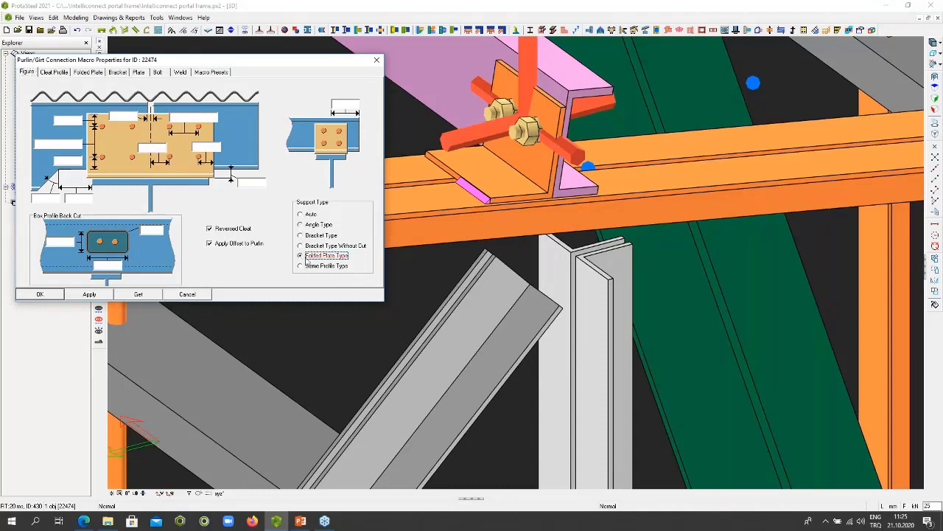
pyautogui.click(87, 294)
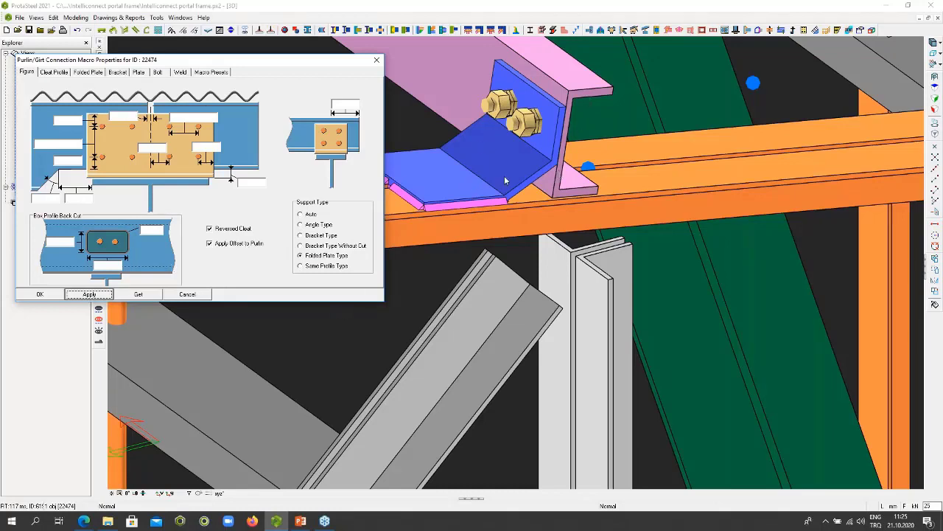
pyautogui.click(377, 60)
pyautogui.scroll(-10, 457, 171)
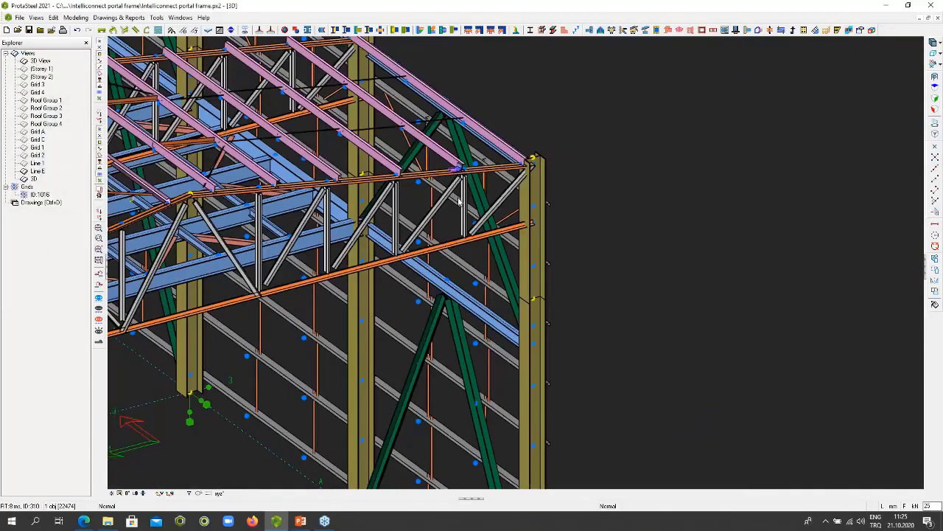
# - Create a bolted splice connection between the lower and upper profiles of the side wall's corner column
pyautogui.scroll(-5, 461, 205)
pyautogui.moveTo(461, 206); pyautogui.dragTo(486, 247, button='middle')
pyautogui.scroll(7, 498, 254)
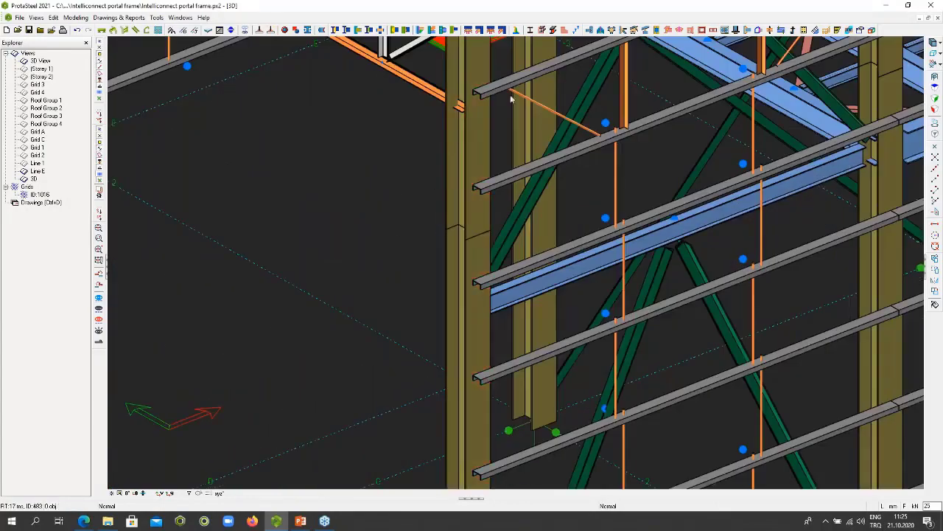
pyautogui.click(530, 30)
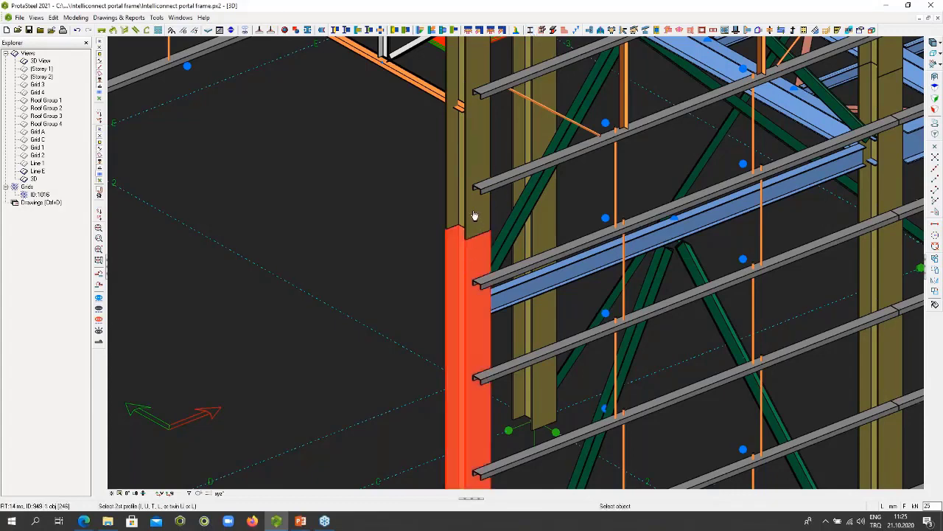
pyautogui.click(476, 216)
pyautogui.scroll(-4, 485, 224)
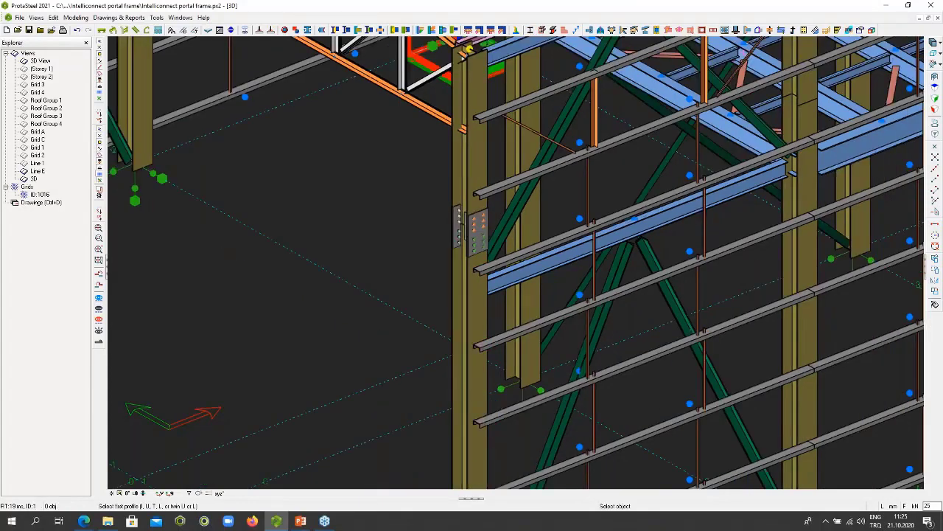
# - Create the same bolted splice connection on the other three columns along this side wall and leave the macro
pyautogui.scroll(5, 713, 177)
pyautogui.click(647, 125)
pyautogui.click(648, 92)
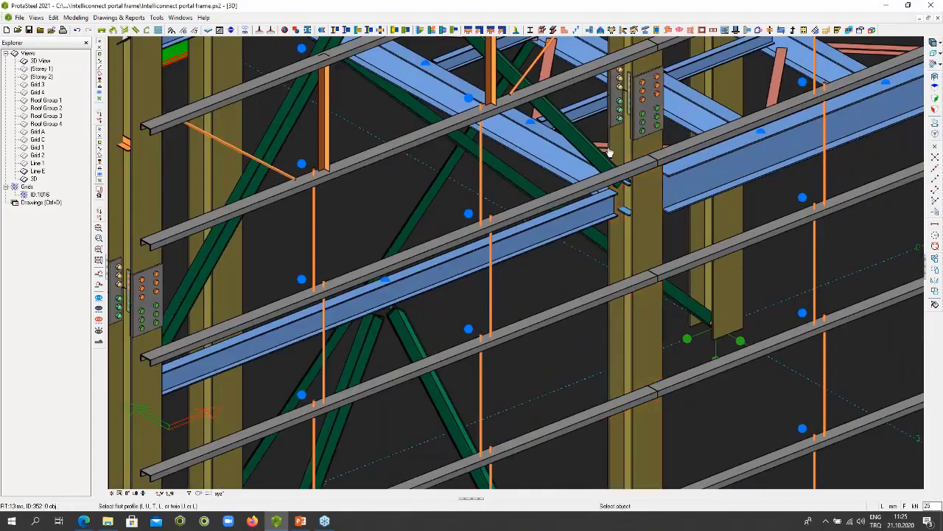
pyautogui.scroll(-5, 586, 171)
pyautogui.scroll(6, 581, 174)
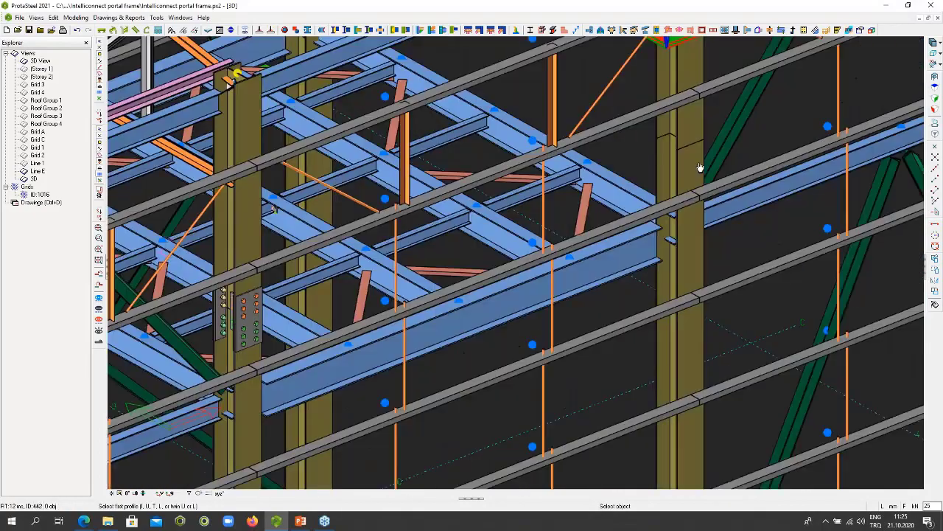
pyautogui.scroll(-5, 718, 132)
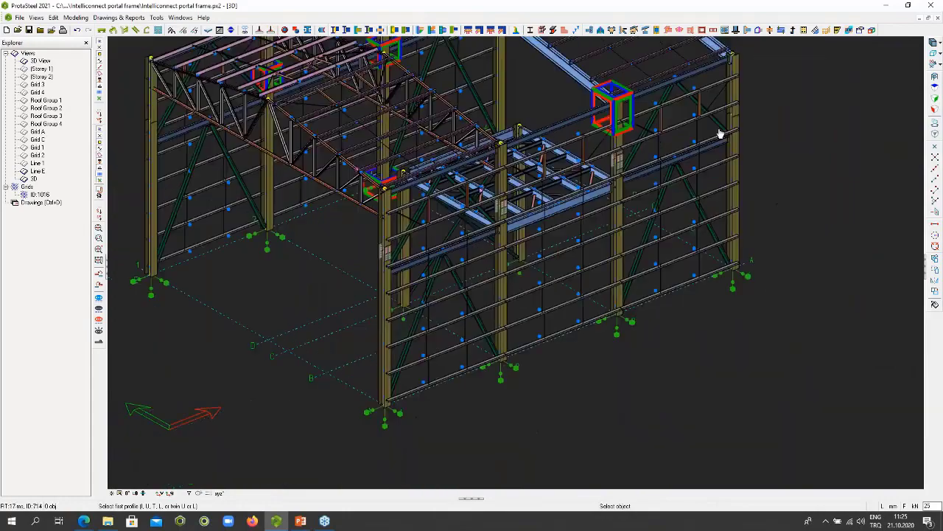
pyautogui.press('Escape')
pyautogui.scroll(6, 726, 111)
pyautogui.press('Escape')
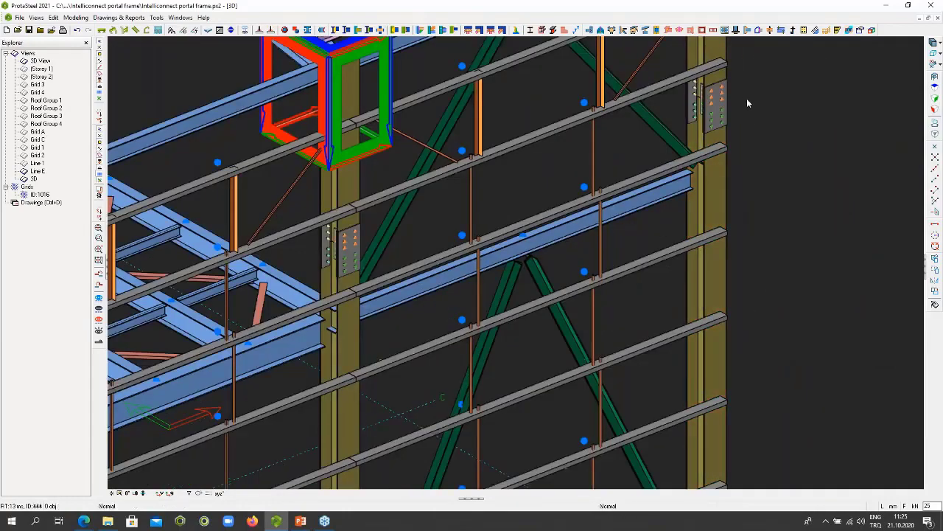
# - Connect the eaves beam to the web of the truss-supporting column with a bolted plate and stiffener connection
pyautogui.scroll(-6, 746, 109)
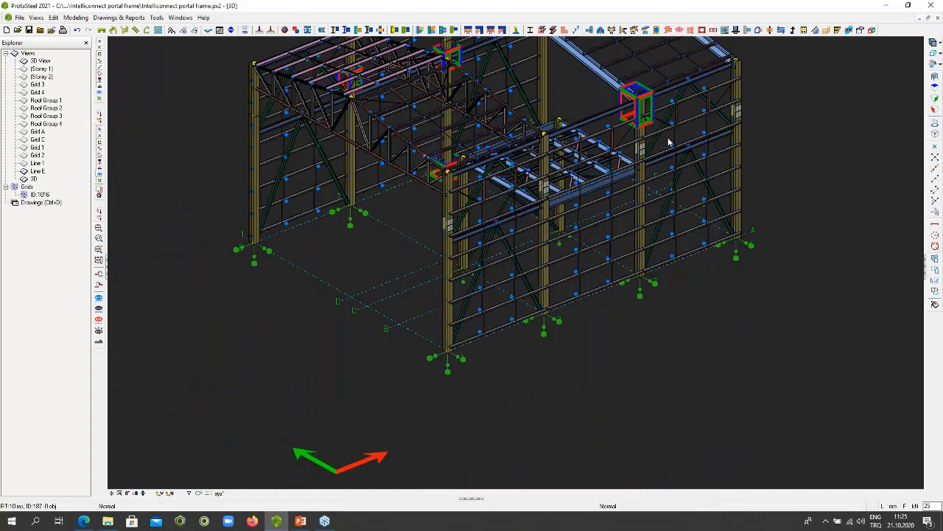
pyautogui.moveTo(669, 142); pyautogui.dragTo(666, 214, button='middle')
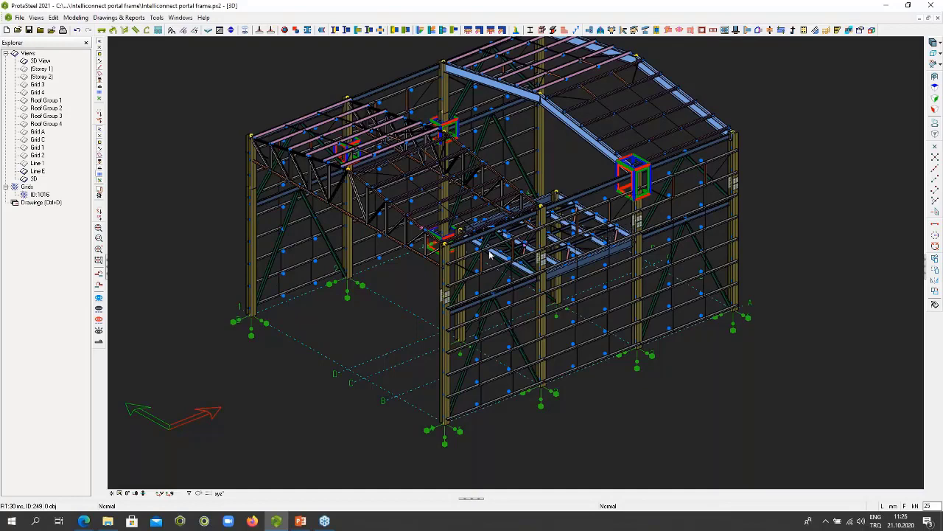
pyautogui.scroll(5, 350, 125)
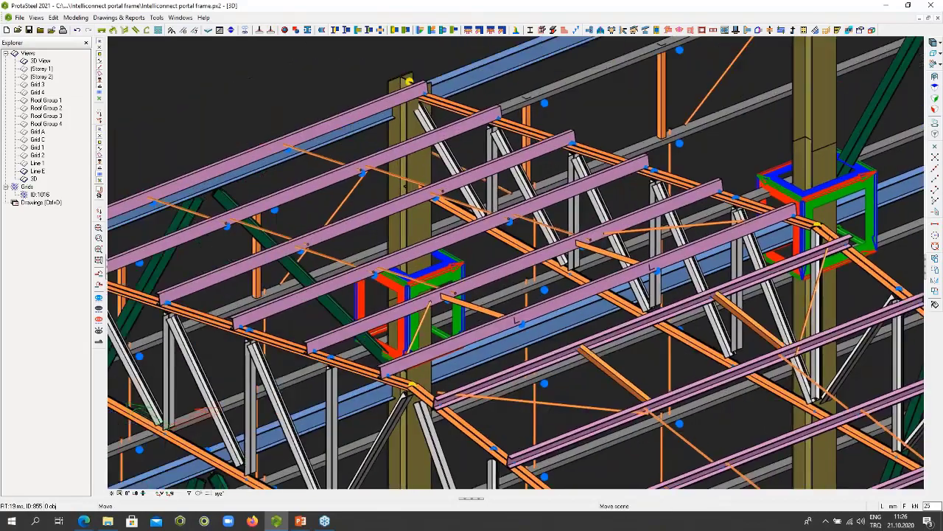
pyautogui.moveTo(416, 118); pyautogui.dragTo(697, 221, button='middle')
pyautogui.click(544, 152)
pyautogui.scroll(3, 544, 152)
pyautogui.press('Escape')
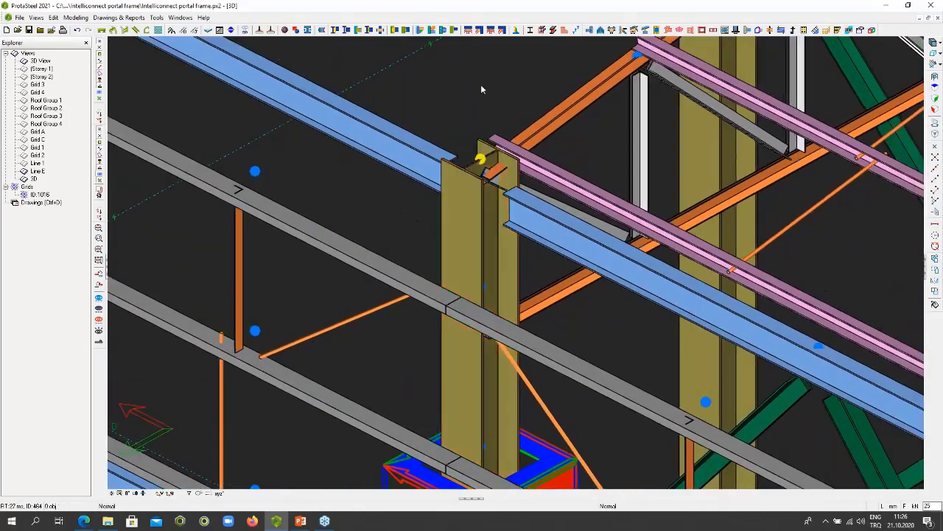
pyautogui.click(335, 30)
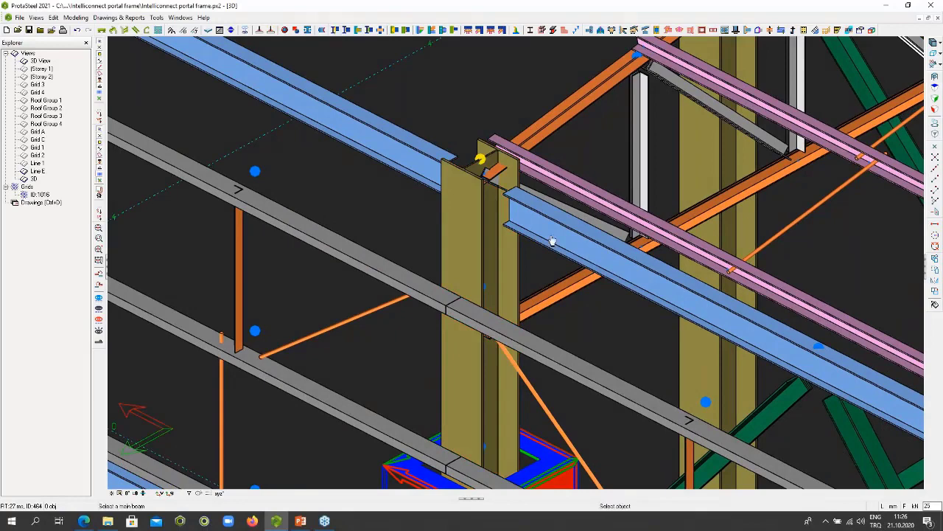
pyautogui.click(477, 214)
pyautogui.click(539, 217)
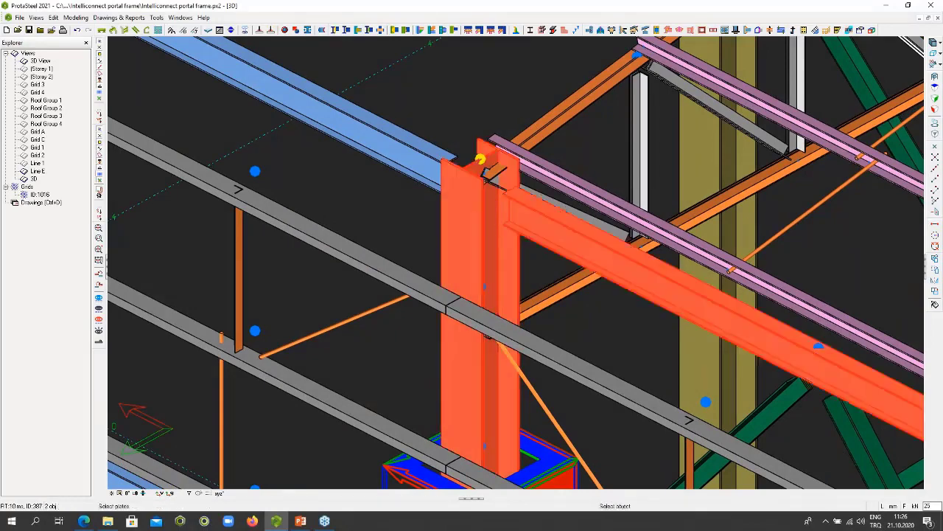
pyautogui.rightClick(533, 208)
pyautogui.scroll(5, 532, 205)
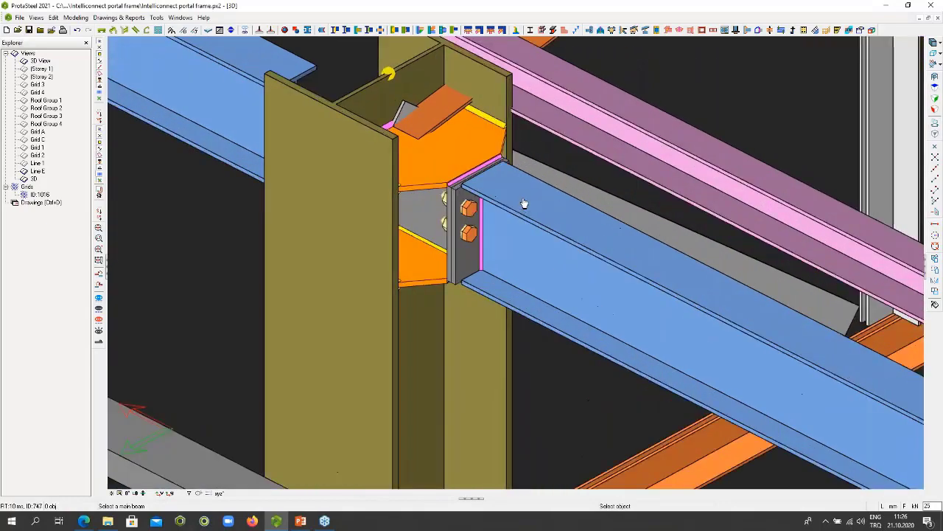
pyautogui.scroll(-10, 473, 182)
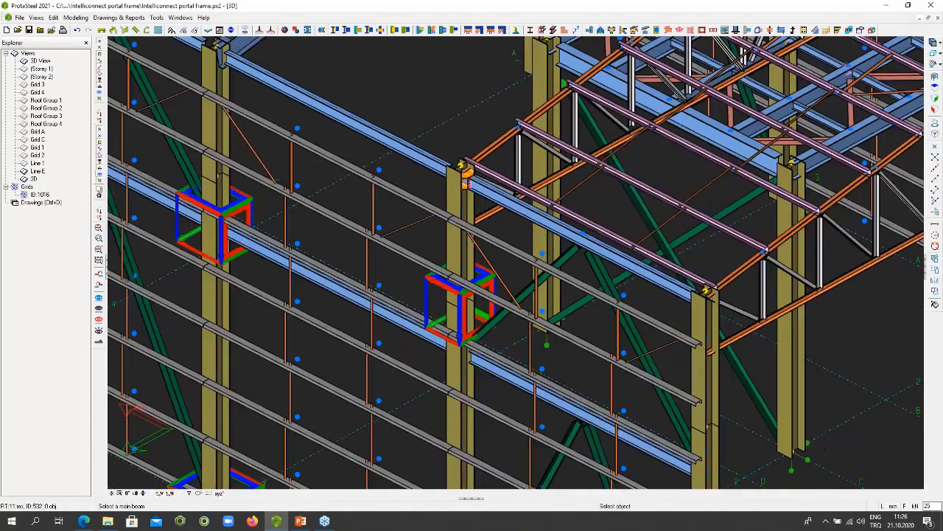
pyautogui.scroll(-2, 464, 178)
pyautogui.press('Escape')
# - Create a Beam to Column End Plate connection between the portal frame column and the eaves beam meeting its web
pyautogui.moveTo(302, 96); pyautogui.dragTo(352, 134, button='middle')
pyautogui.scroll(8, 351, 134)
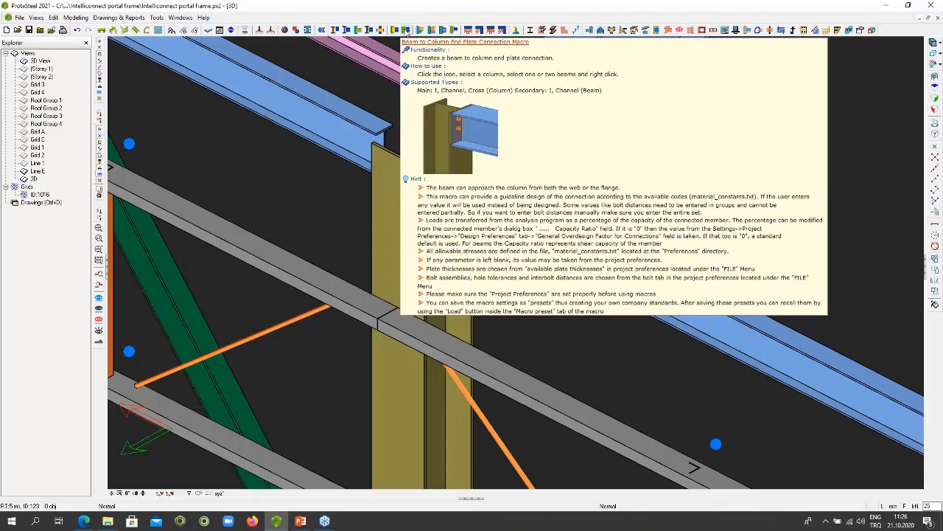
pyautogui.click(406, 31)
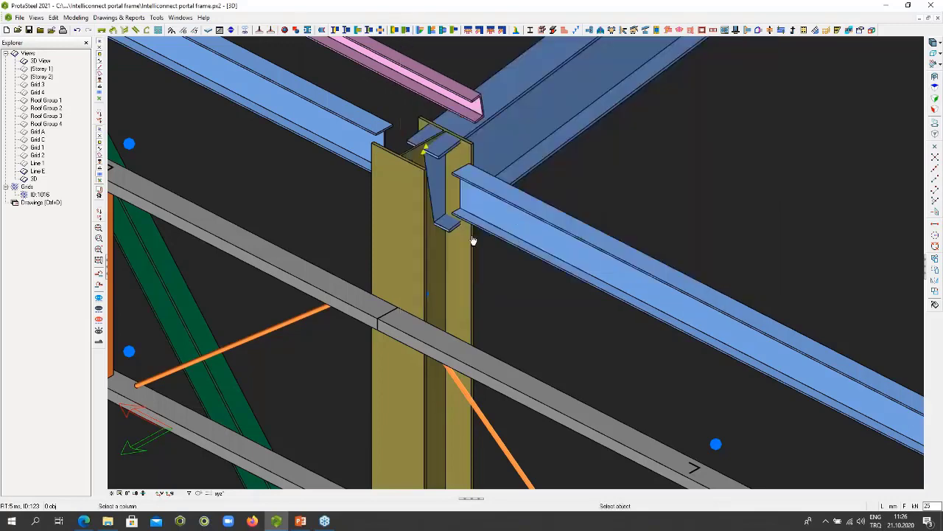
pyautogui.click(408, 205)
pyautogui.click(506, 204)
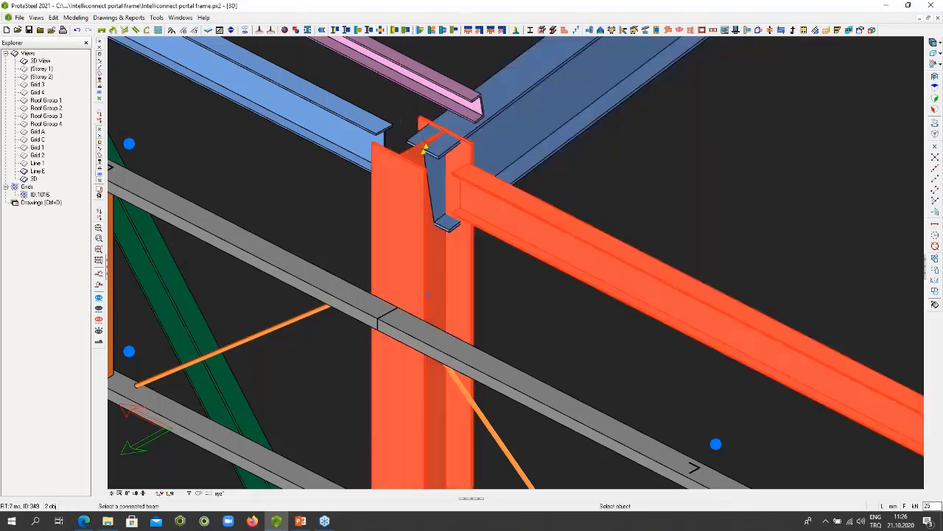
pyautogui.scroll(5, 443, 175)
pyautogui.scroll(-5, 494, 209)
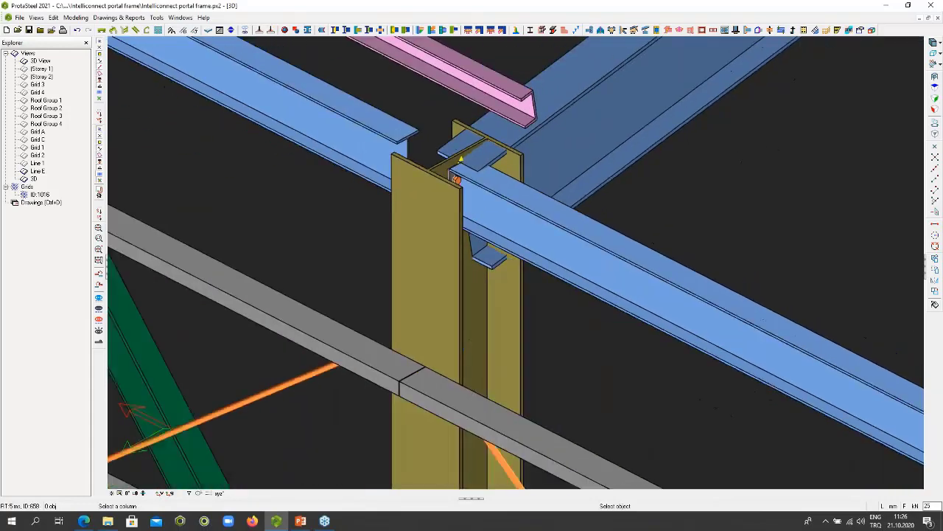
# - Create another Beam to Column End Plate connection between the same column and the roof rafter, and inspect its bolts from the inside
pyautogui.scroll(3, 502, 180)
pyautogui.click(500, 179)
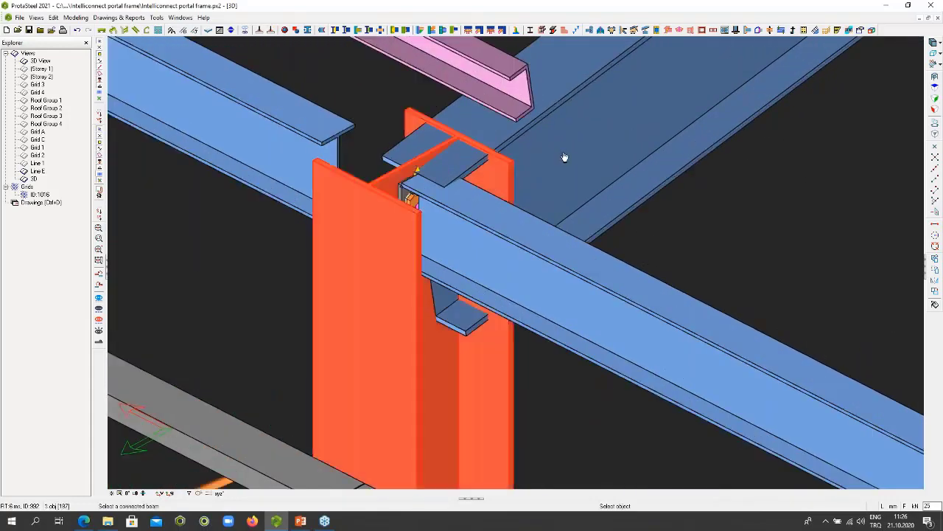
pyautogui.click(564, 157)
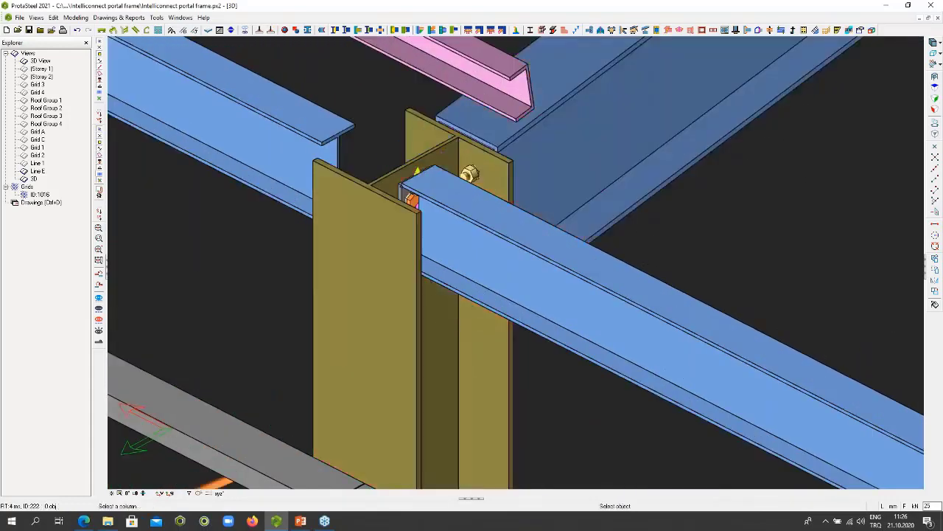
pyautogui.scroll(-2, 563, 157)
pyautogui.click(506, 168)
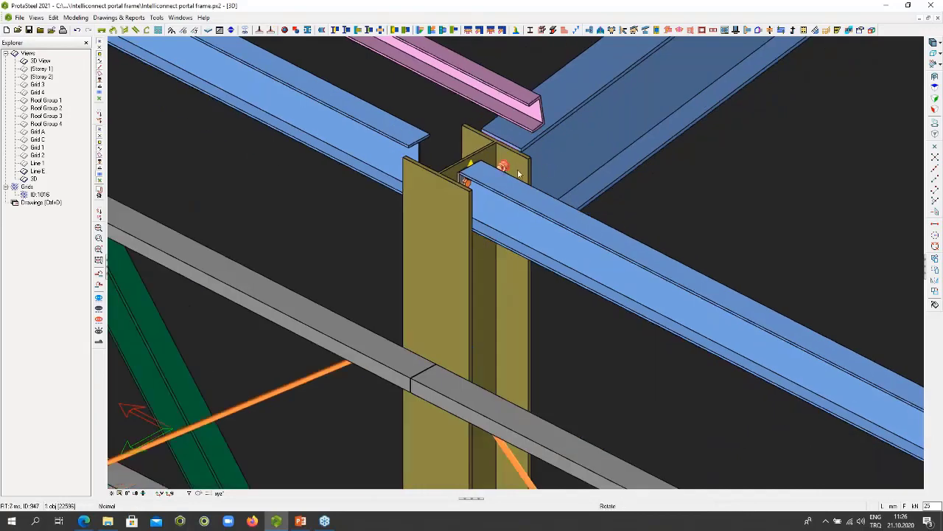
pyautogui.moveTo(519, 173); pyautogui.dragTo(357, 149, button='middle')
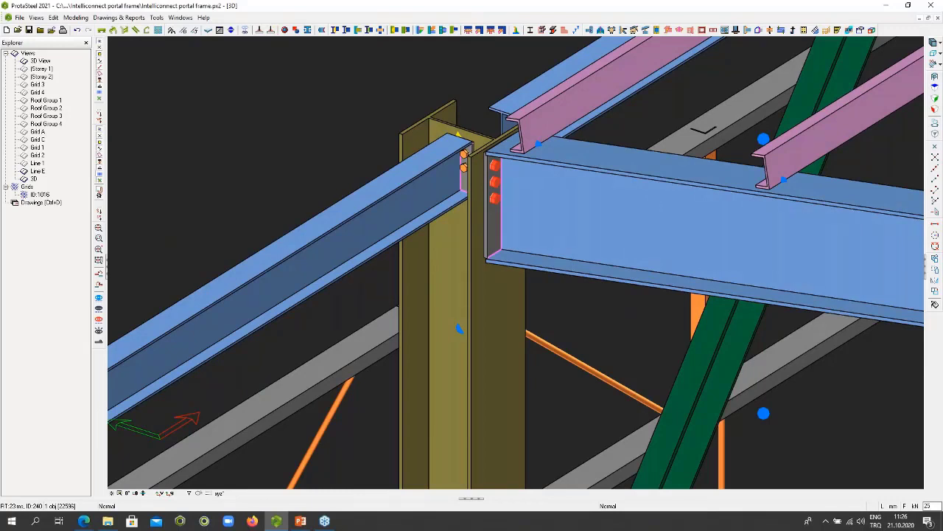
pyautogui.scroll(-10, 458, 328)
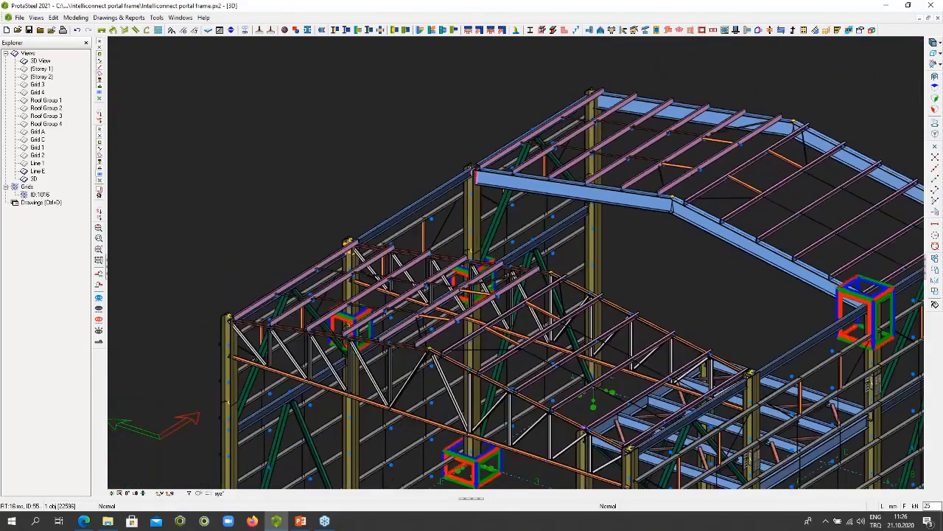
# - Create a haunched, bolted beam-to-column connection between the mezzanine corner column and the long beam meeting its flange
pyautogui.moveTo(390, 244); pyautogui.dragTo(468, 199, button='middle')
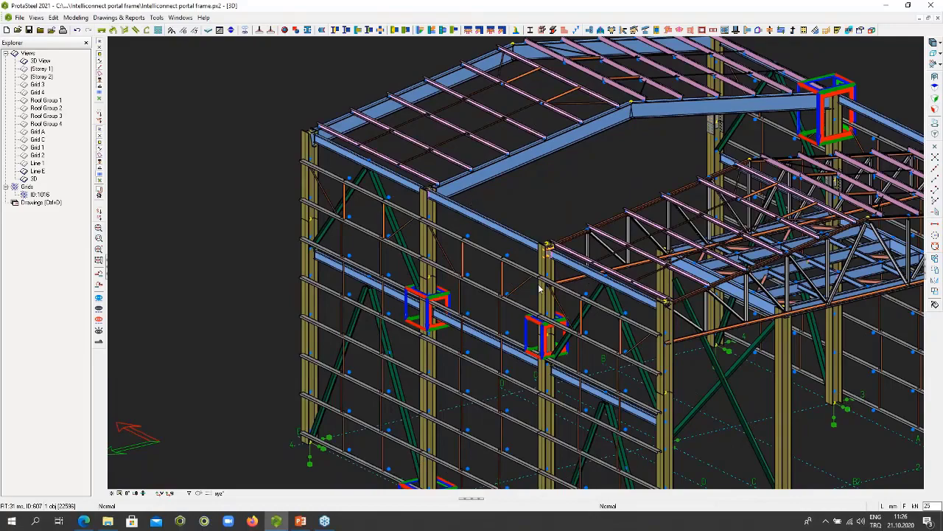
pyautogui.moveTo(539, 288); pyautogui.dragTo(510, 229, button='middle')
pyautogui.scroll(5, 510, 230)
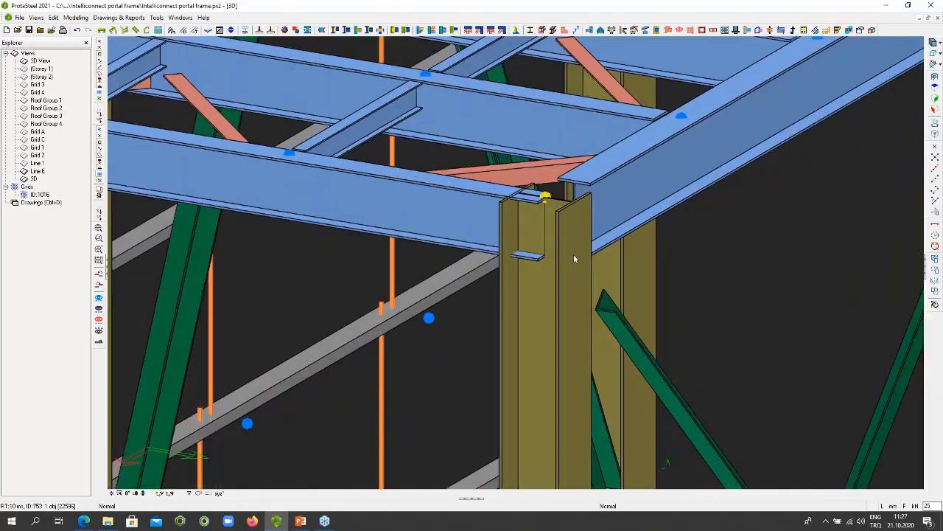
pyautogui.click(573, 254)
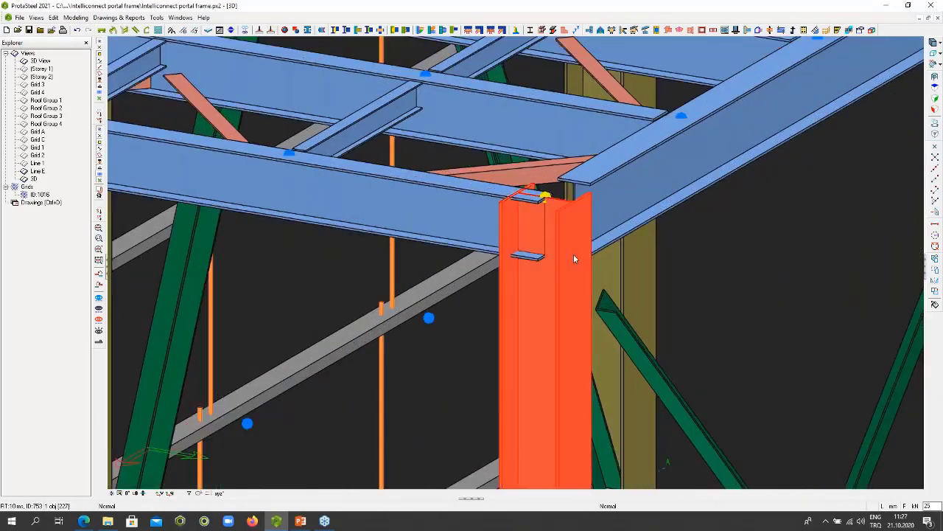
pyautogui.click(437, 209)
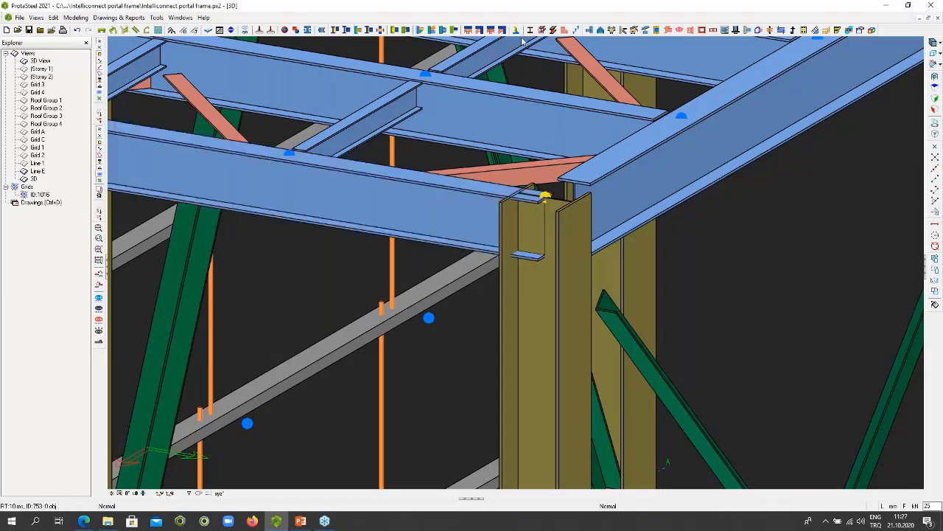
pyautogui.click(420, 29)
pyautogui.click(521, 314)
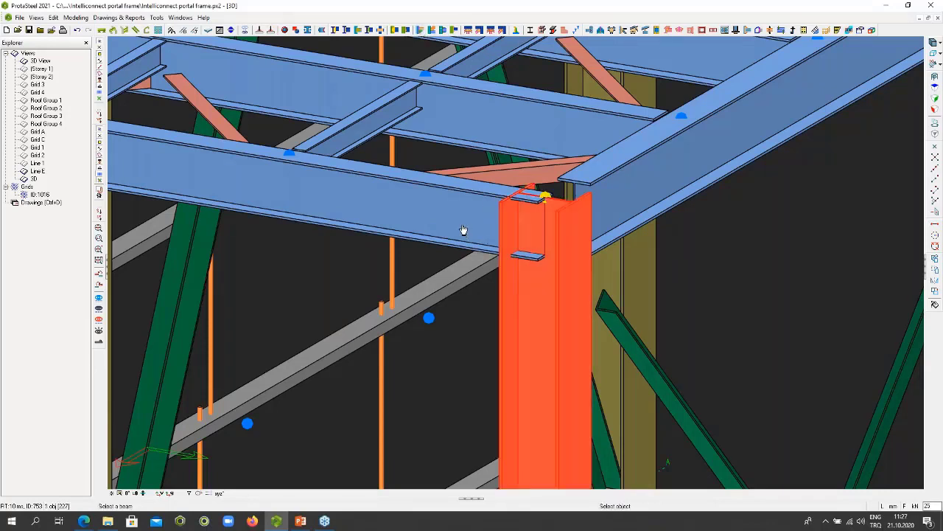
pyautogui.click(463, 229)
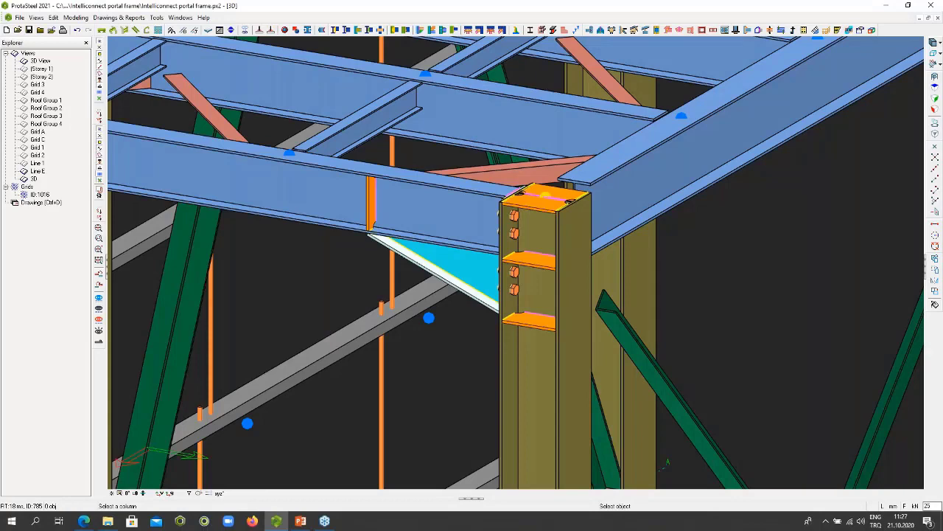
pyautogui.rightClick(463, 227)
# - Examine the haunch connection's stiffeners and bolts from behind, together with the perpendicular edge beam at the corner column's web
pyautogui.click(477, 233)
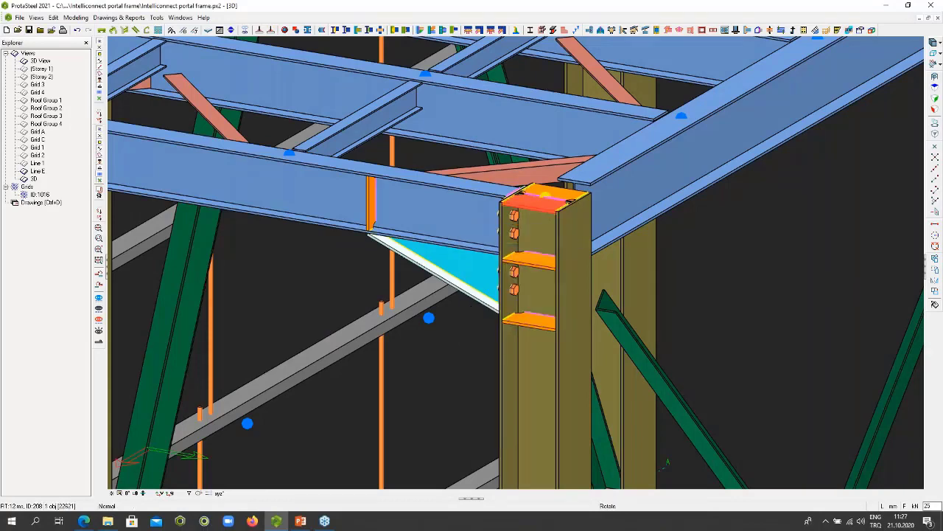
pyautogui.moveTo(561, 210); pyautogui.dragTo(858, 151, button='middle')
pyautogui.moveTo(564, 167); pyautogui.dragTo(592, 168, button='middle')
pyautogui.scroll(3, 603, 157)
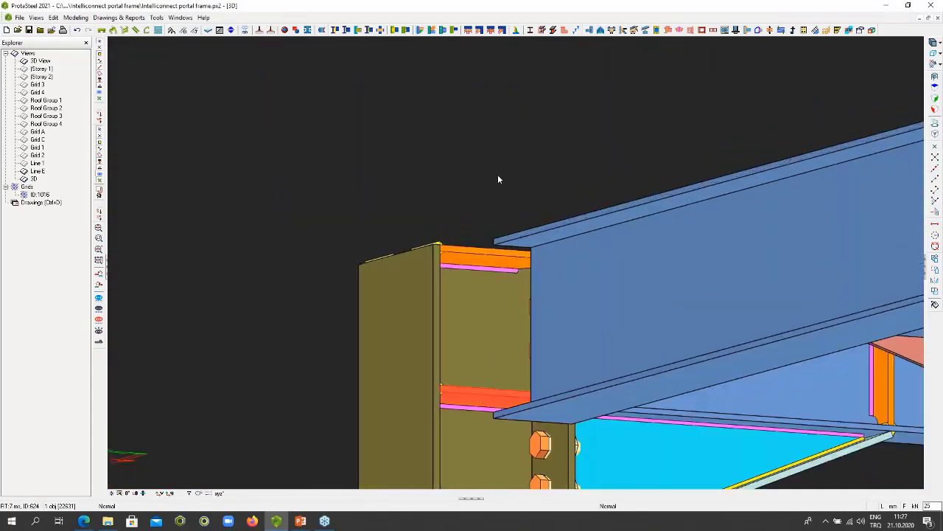
pyautogui.scroll(-2, 497, 174)
pyautogui.scroll(-1, 496, 175)
pyautogui.click(541, 226)
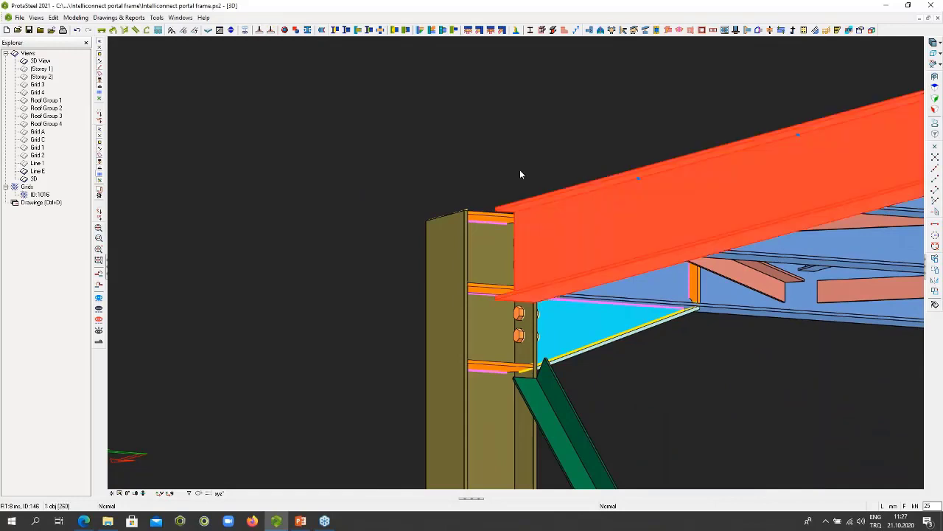
pyautogui.press('Escape')
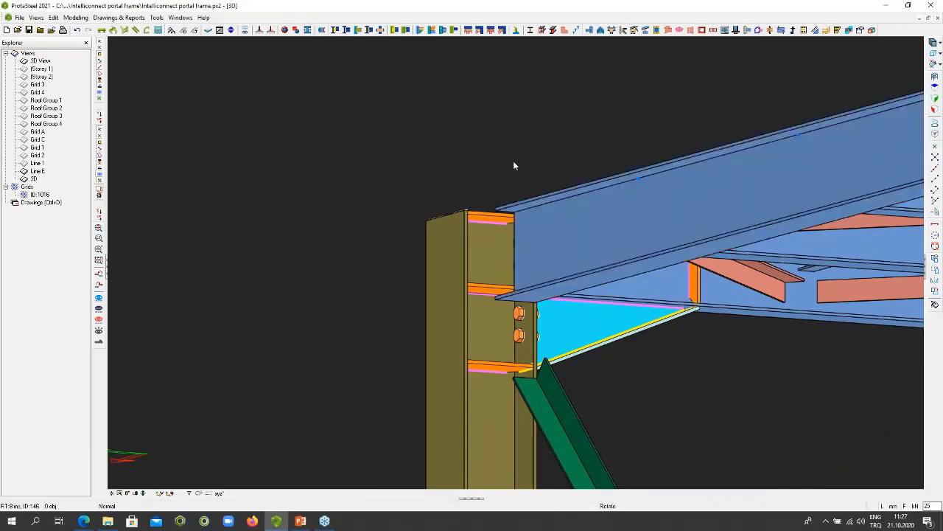
# - Create a bolted plate connection between the mezzanine corner column's web and the perpendicular edge beam, using the column's upper and middle stiffener plates
pyautogui.moveTo(513, 164); pyautogui.dragTo(513, 221, button='middle')
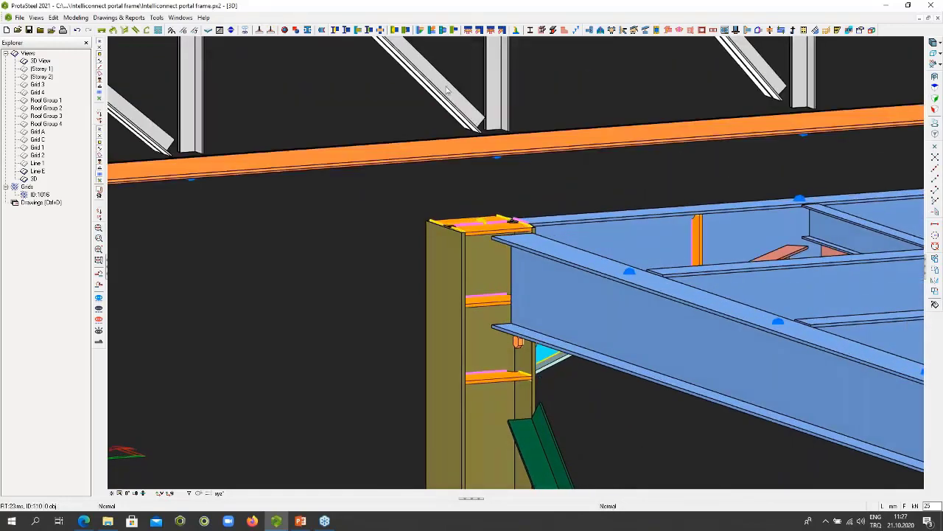
pyautogui.click(336, 31)
pyautogui.click(457, 267)
pyautogui.click(546, 263)
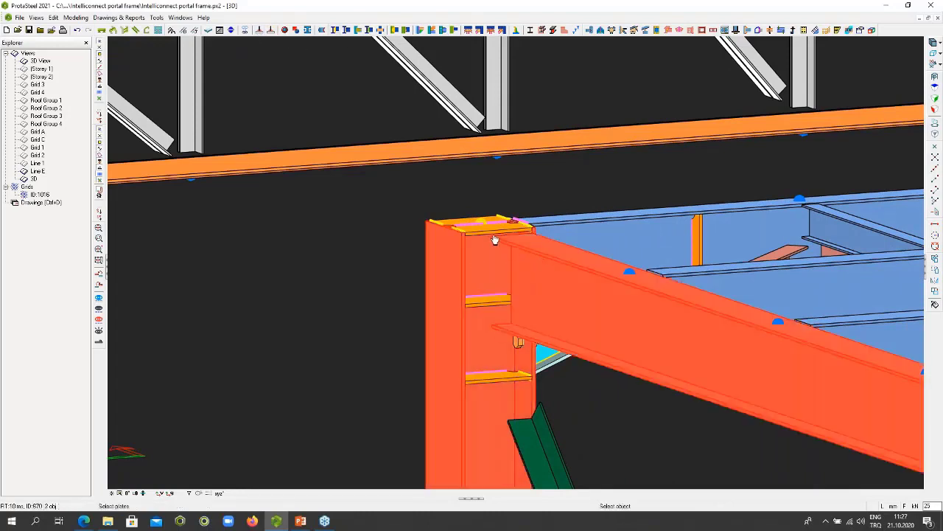
pyautogui.scroll(2, 486, 239)
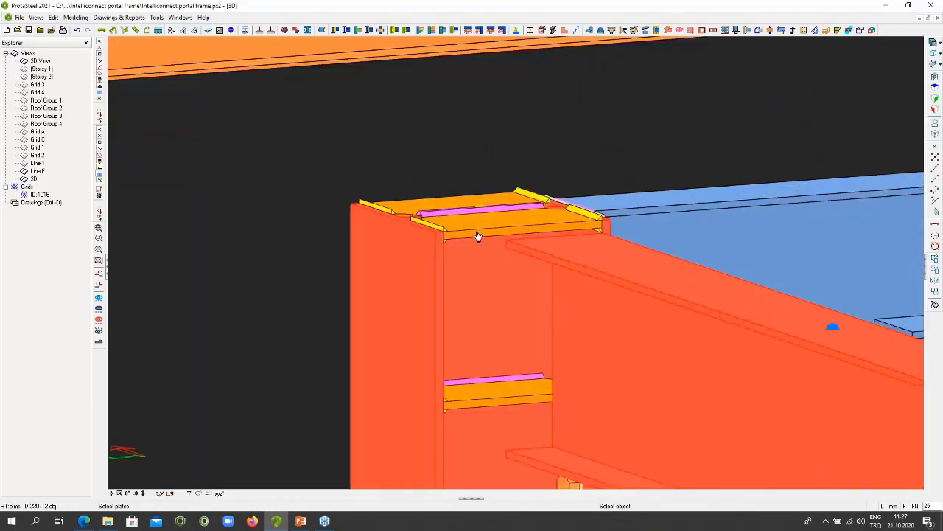
pyautogui.click(478, 236)
pyautogui.click(485, 407)
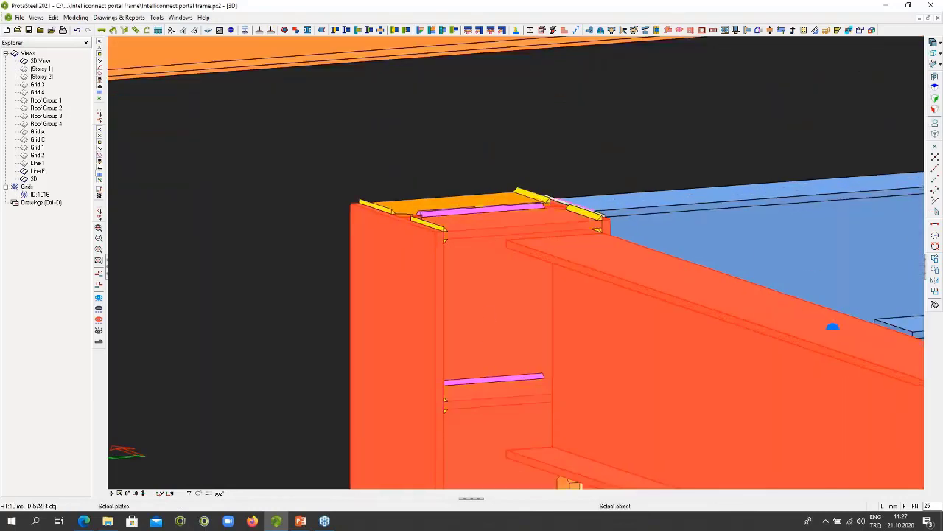
pyautogui.rightClick(488, 314)
pyautogui.scroll(-2, 492, 311)
pyautogui.scroll(-1, 492, 312)
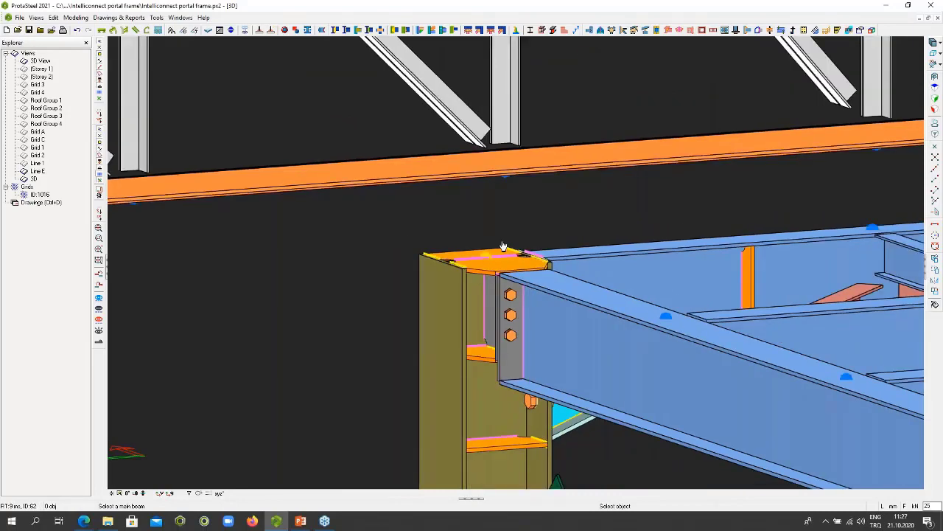
pyautogui.moveTo(518, 290); pyautogui.dragTo(565, 248, button='middle')
pyautogui.scroll(-7, 565, 248)
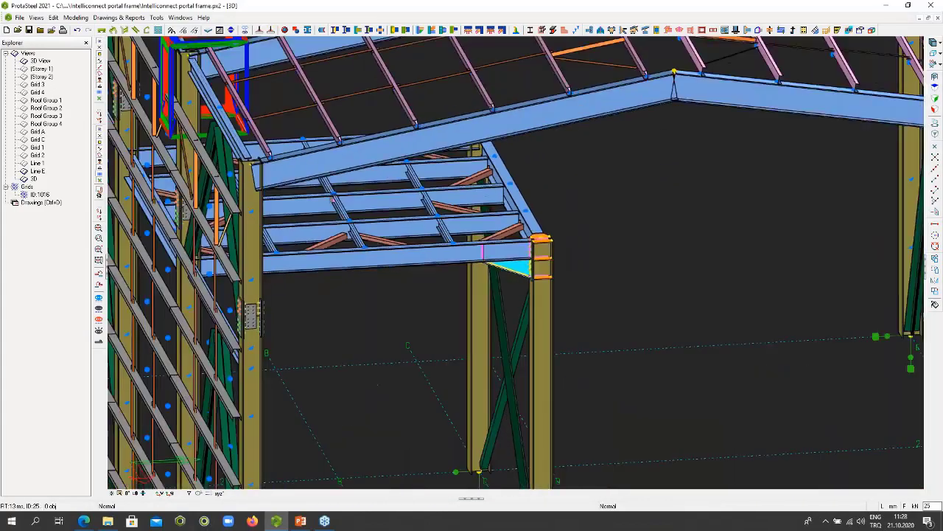
# - Create a bolted shear plate connection between the mezzanine edge beam and the secondary beam beside the diagonal brace, without including any brace
pyautogui.moveTo(503, 249); pyautogui.dragTo(575, 217, button='middle')
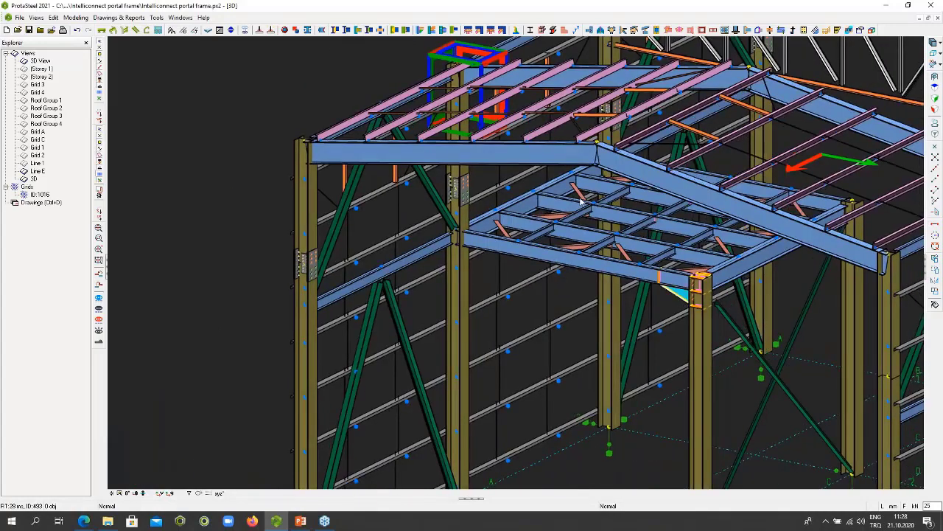
pyautogui.scroll(10, 580, 201)
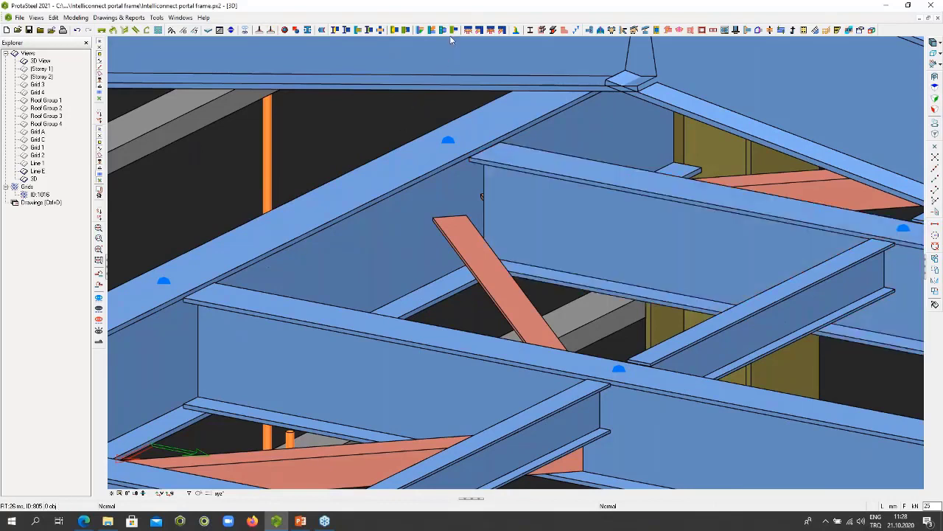
pyautogui.click(359, 31)
pyautogui.click(442, 196)
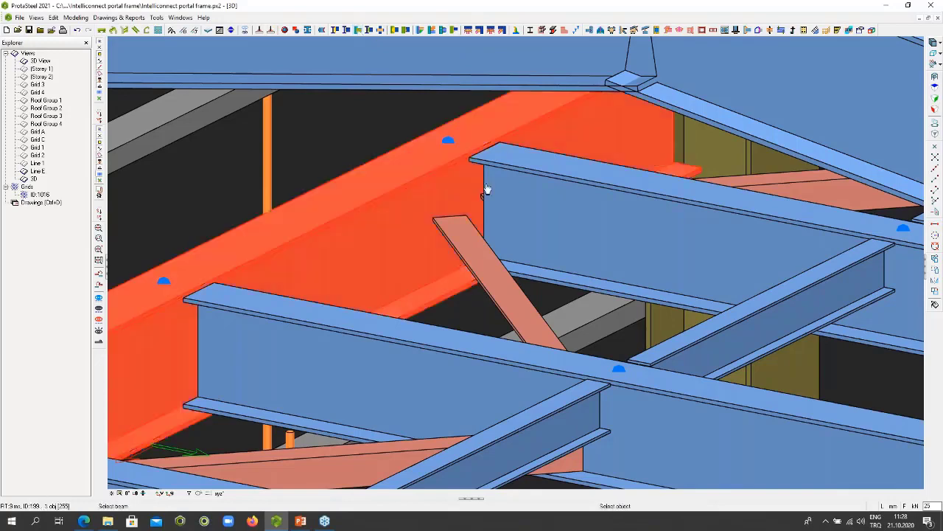
pyautogui.click(531, 192)
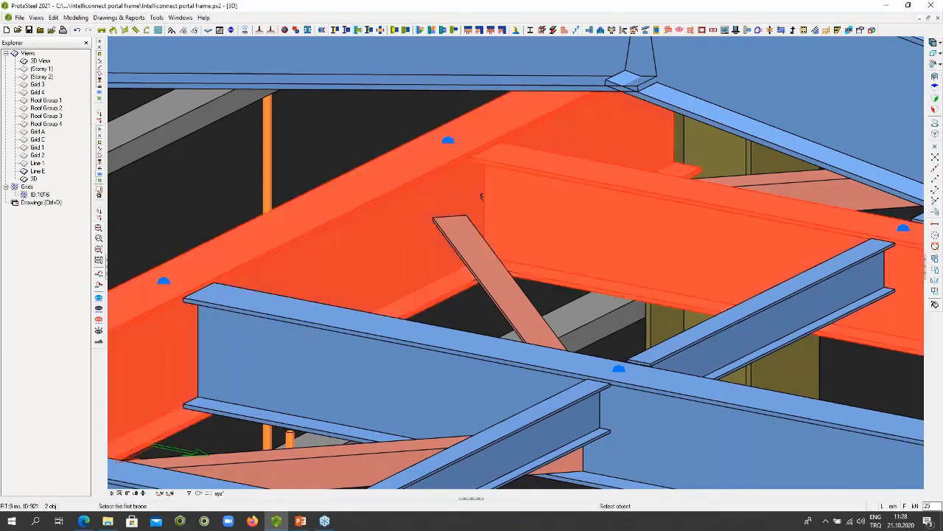
pyautogui.click(480, 196)
pyautogui.press('Escape')
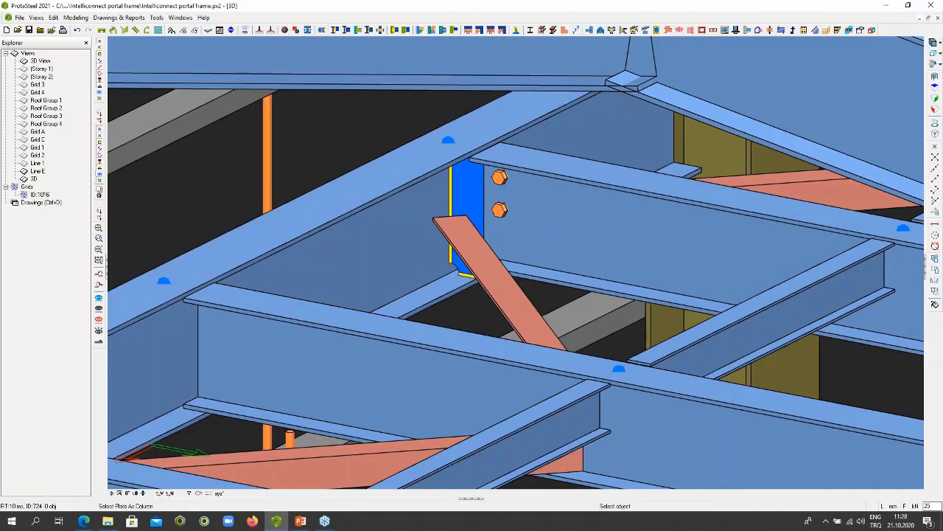
pyautogui.rightClick(541, 198)
pyautogui.click(545, 202)
# - Create a Corner Bolted Gusset Plate connection joining the diagonal brace to the mezzanine edge beam, with the new shear plate as boundary member
pyautogui.click(479, 31)
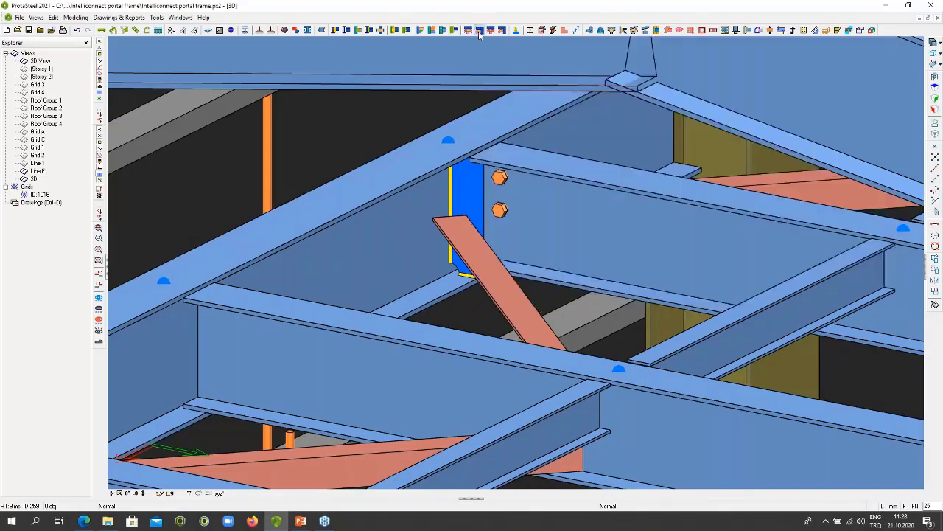
pyautogui.click(405, 224)
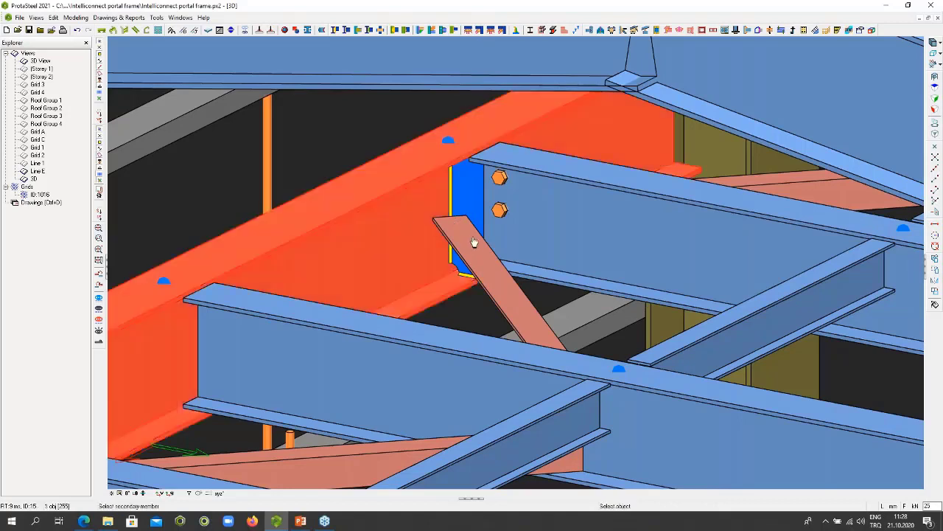
pyautogui.click(476, 244)
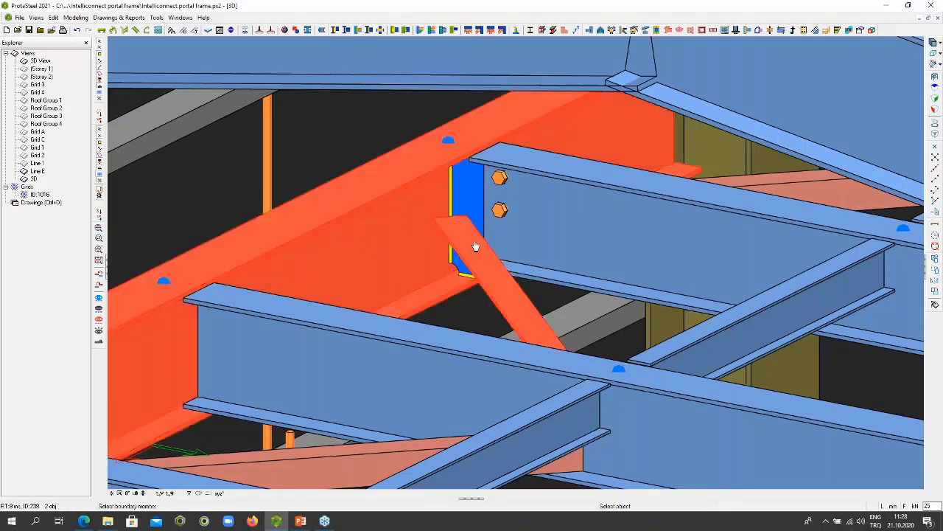
pyautogui.click(471, 190)
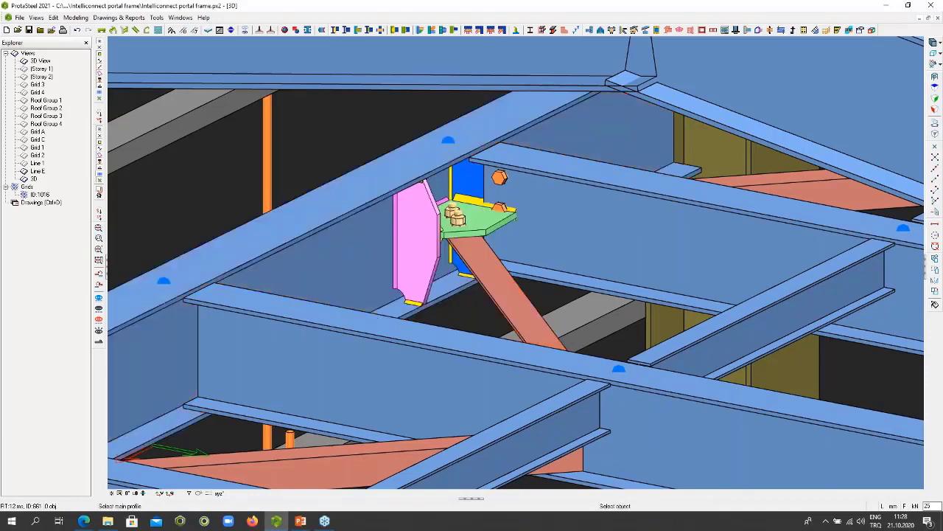
# - Shorten the corner gusset plate along the secondary beam by changing its dimension in the connection macro's properties
pyautogui.click(484, 229)
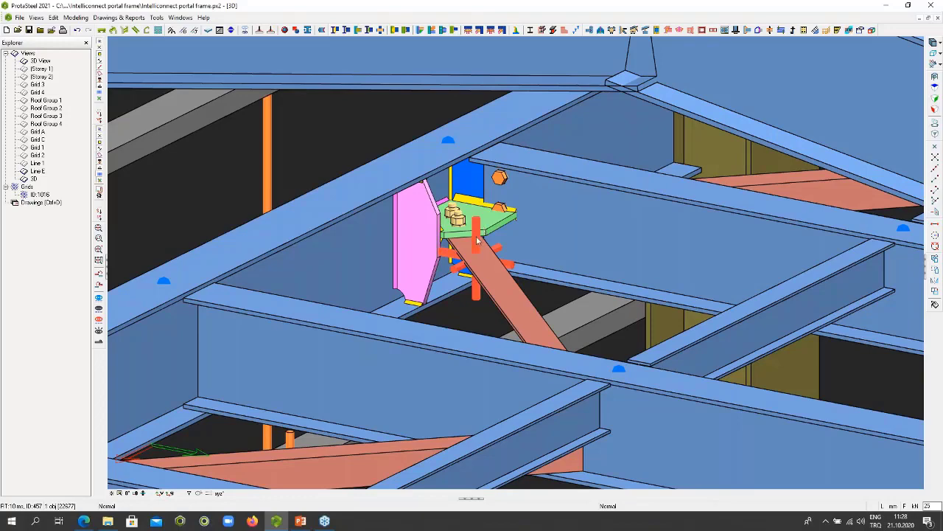
pyautogui.doubleClick(476, 246)
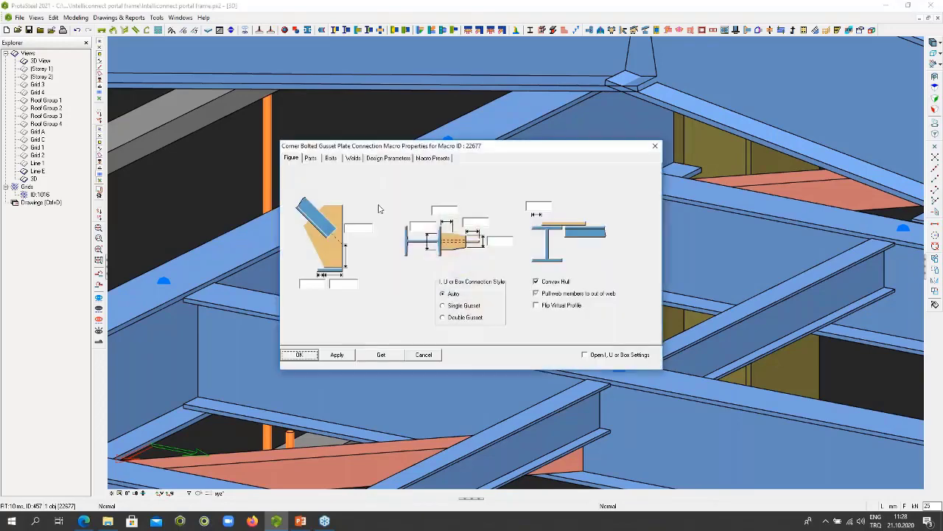
pyautogui.moveTo(396, 151); pyautogui.dragTo(661, 151)
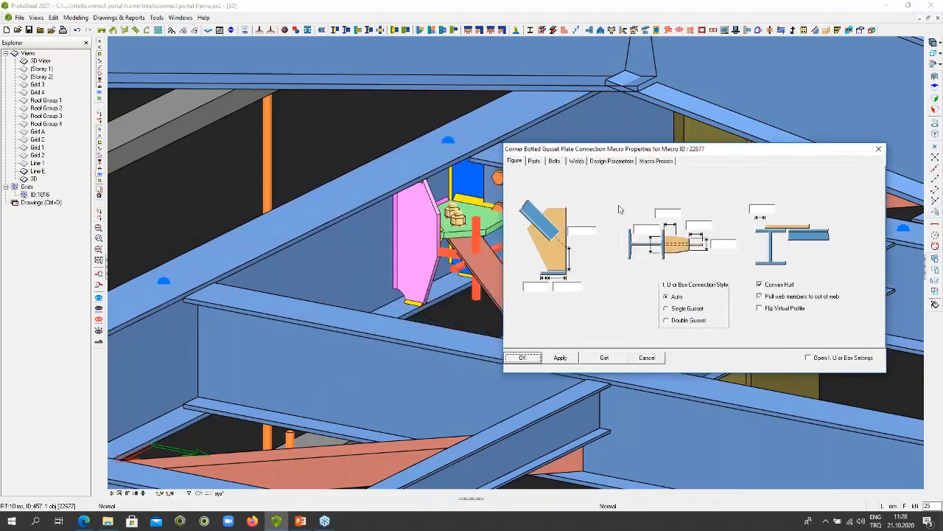
pyautogui.click(569, 288)
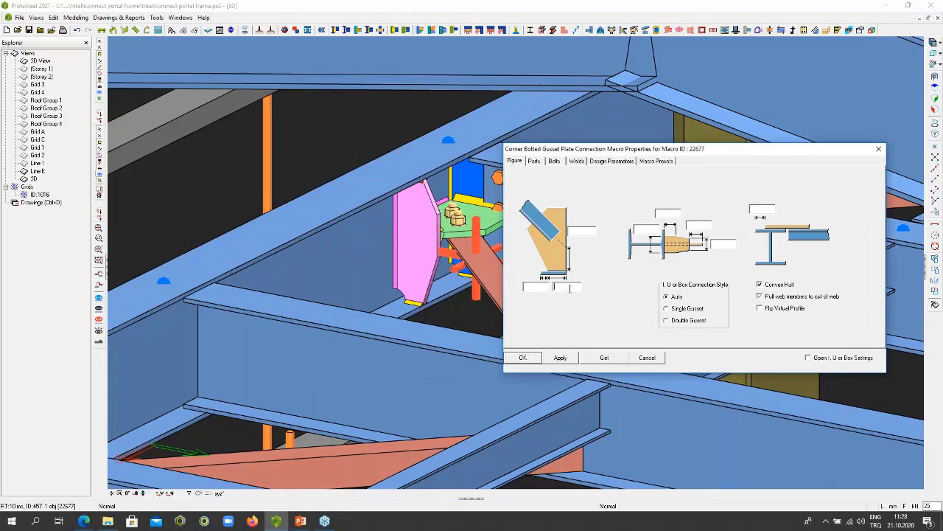
pyautogui.click(537, 361)
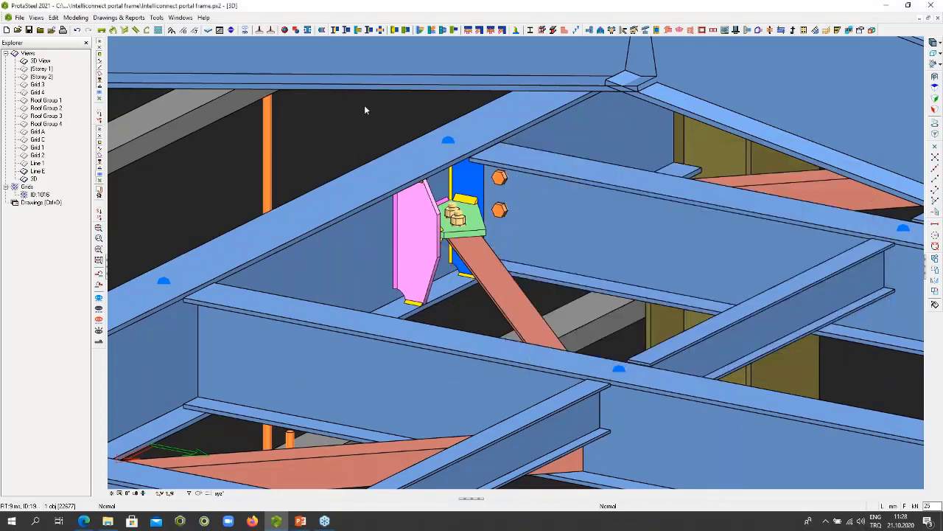
pyautogui.click(365, 106)
# - Create a Bolted Gusset Plate connection between the wall bracing beam and the two inverted-V braces meeting beneath it
pyautogui.scroll(-2, 501, 216)
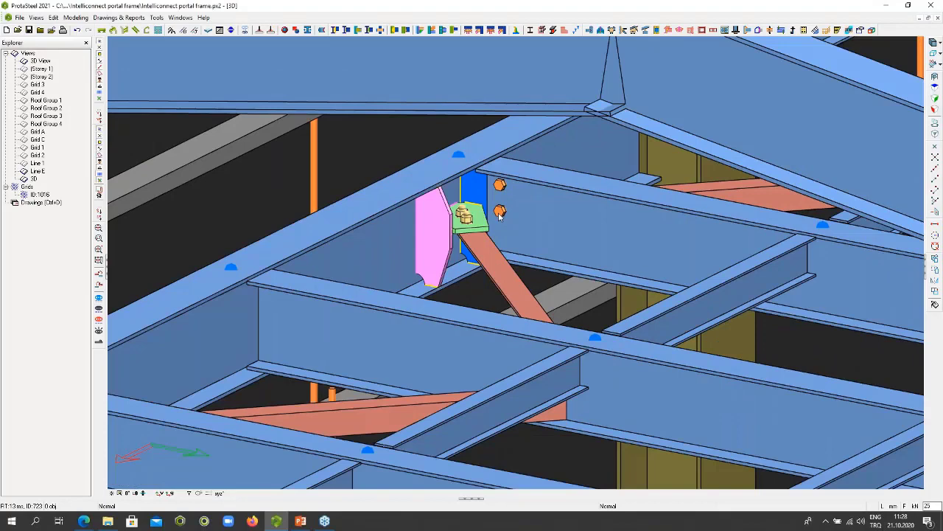
pyautogui.scroll(-5, 500, 214)
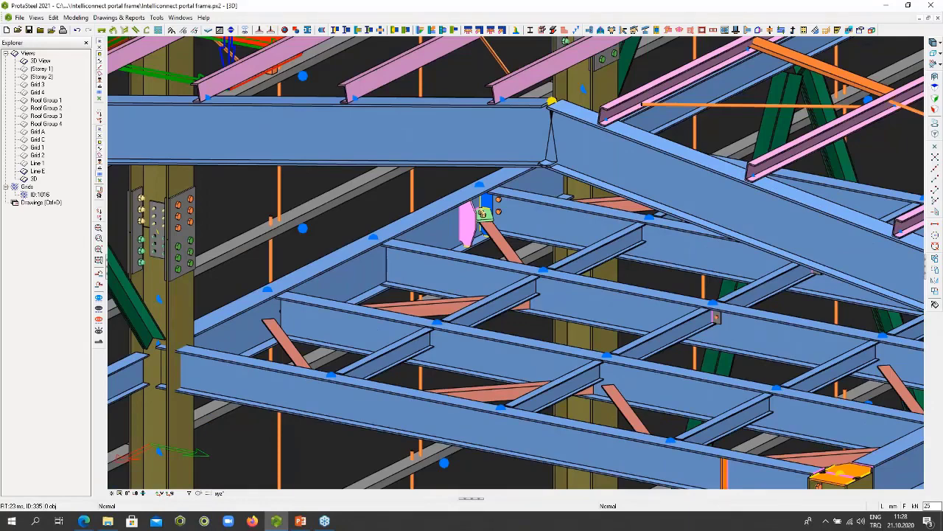
pyautogui.scroll(-5, 467, 218)
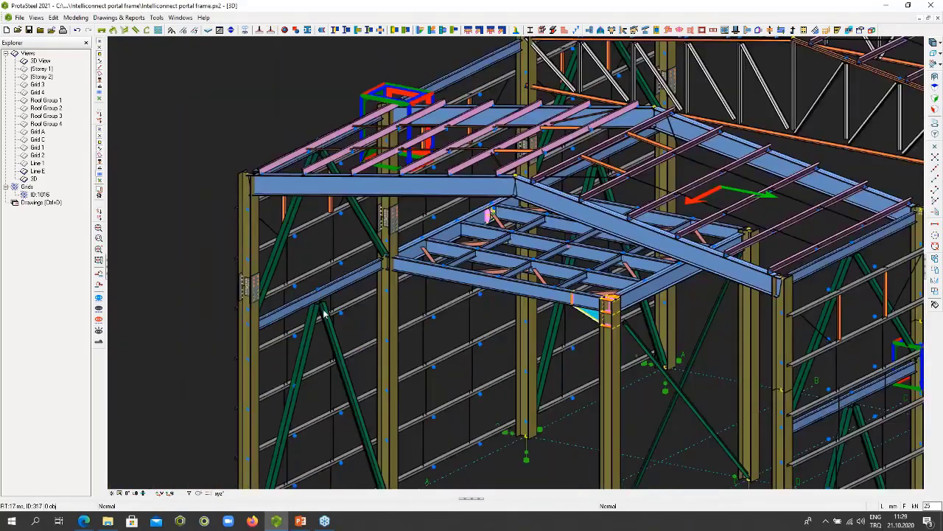
pyautogui.scroll(4, 302, 288)
pyautogui.scroll(2, 302, 288)
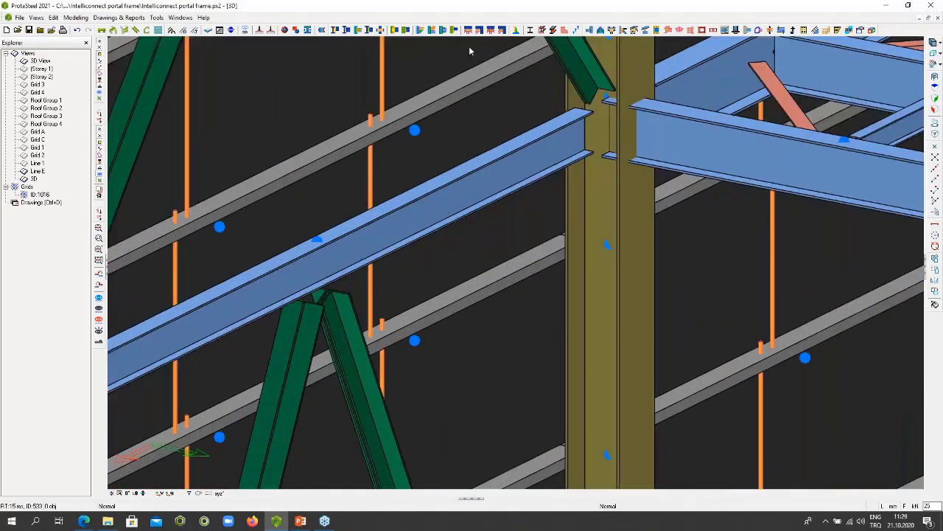
pyautogui.click(350, 326)
pyautogui.press('Escape')
pyautogui.click(469, 30)
pyautogui.click(292, 280)
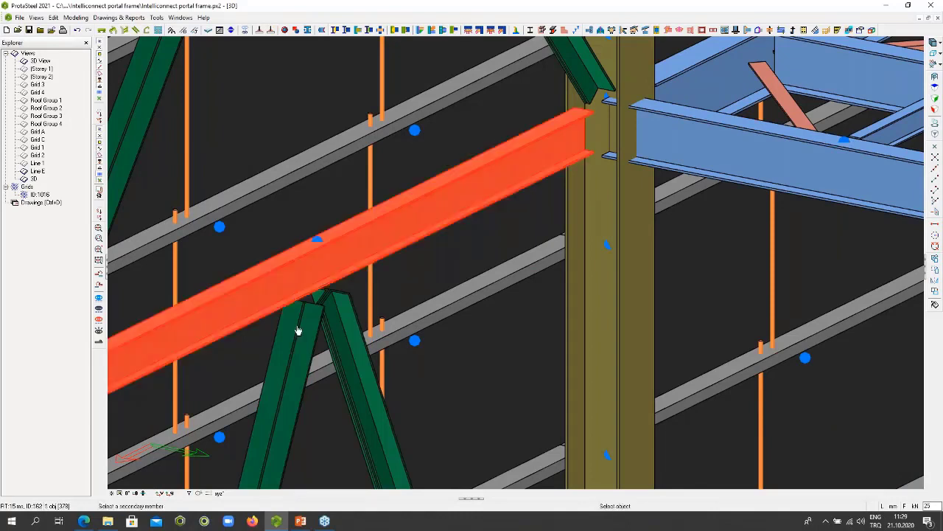
pyautogui.click(298, 333)
pyautogui.click(350, 322)
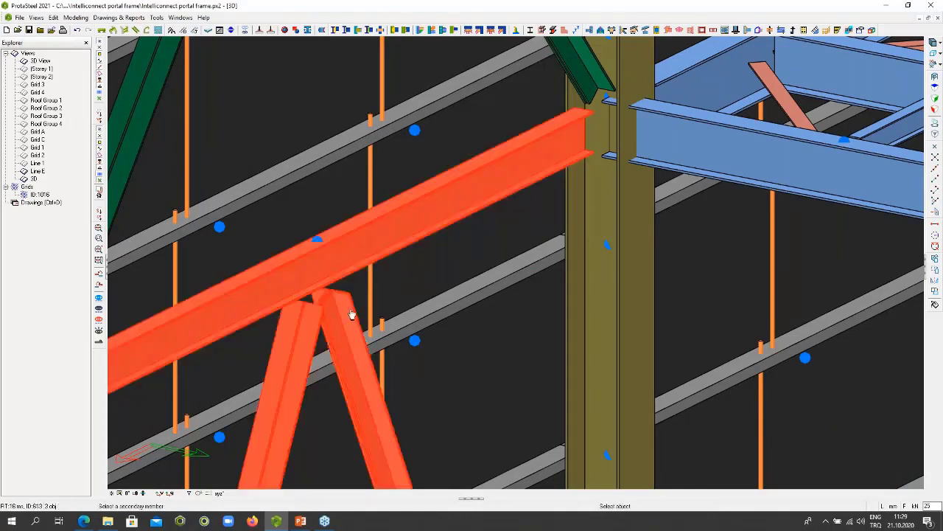
pyautogui.press('Return')
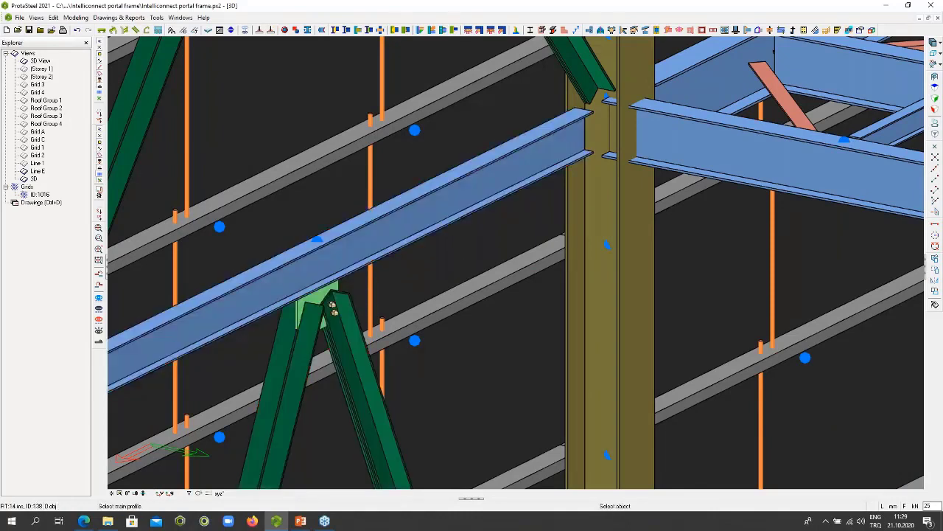
pyautogui.press('Escape')
# - Review the figure settings in the new brace gusset connection's macro properties, and close them without making changes
pyautogui.click(315, 297)
pyautogui.moveTo(314, 297); pyautogui.dragTo(296, 276, button='middle')
pyautogui.doubleClick(315, 297)
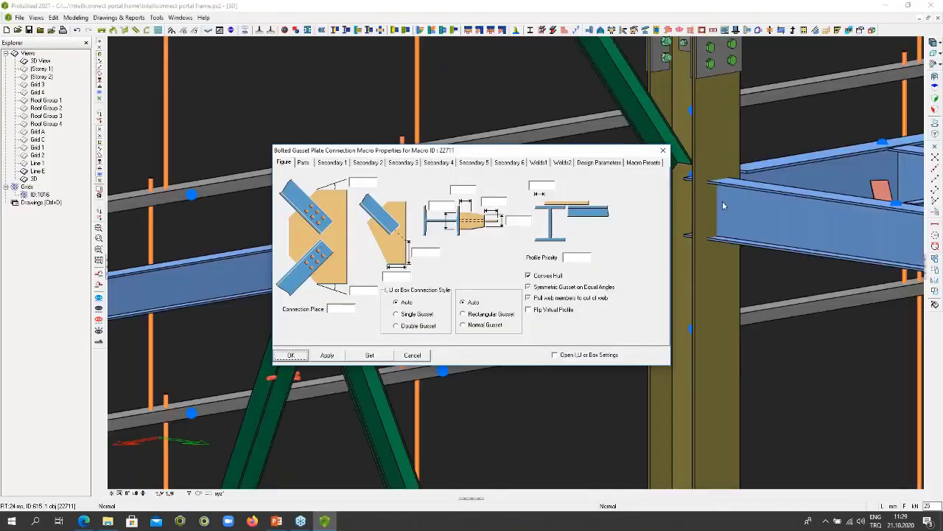
pyautogui.click(663, 150)
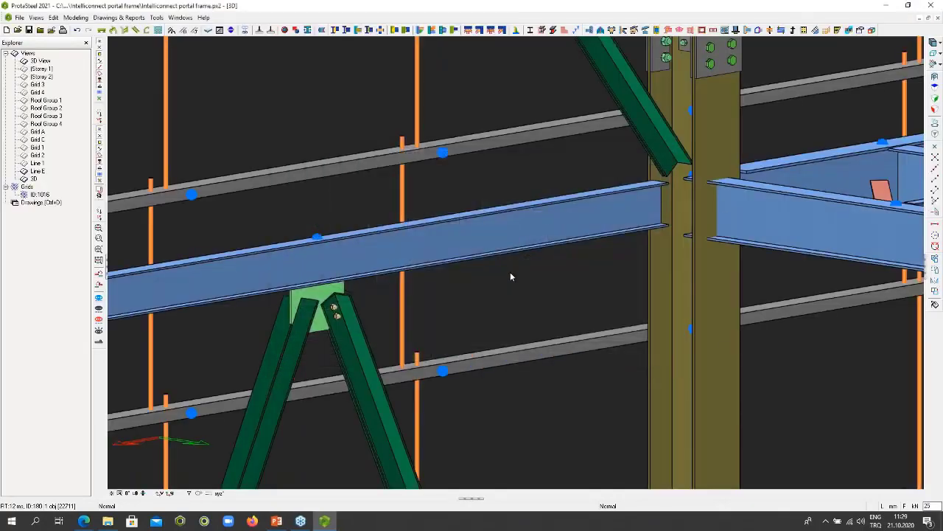
# - Create a Sag Rod Connection between the side wall girt near the column splice and the diagonal sag rod
pyautogui.scroll(-5, 510, 273)
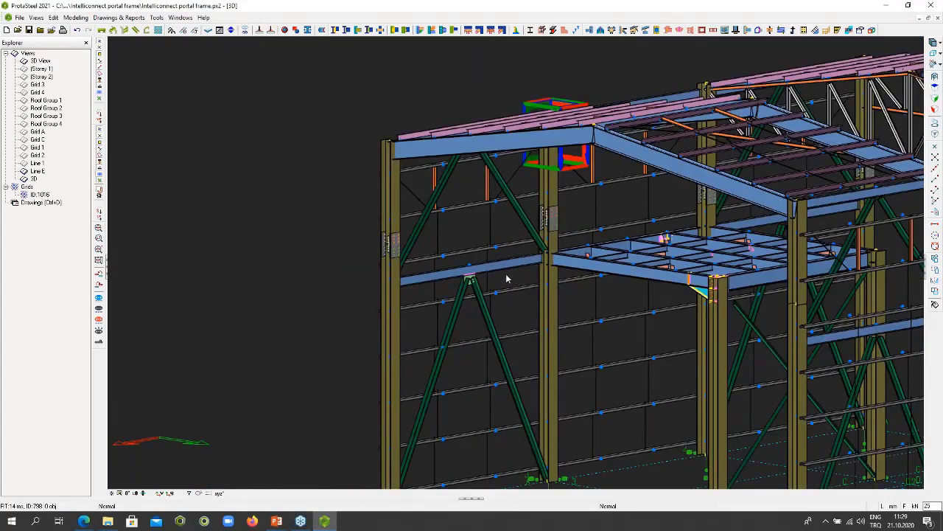
pyautogui.scroll(-2, 506, 274)
pyautogui.scroll(6, 442, 291)
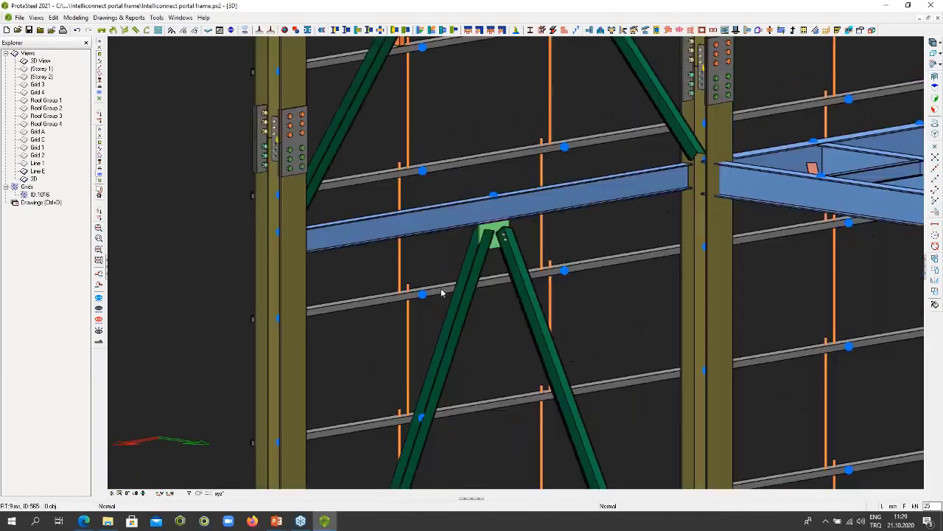
pyautogui.scroll(-6, 486, 275)
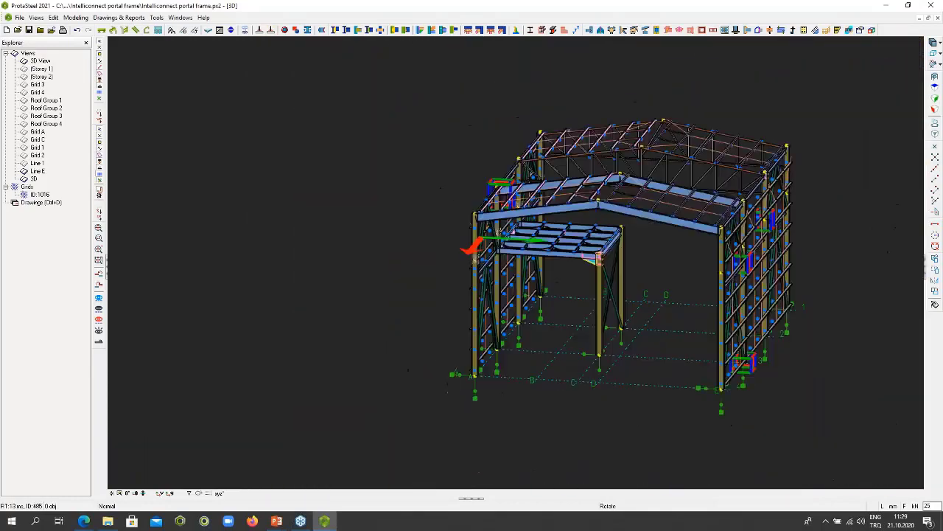
pyautogui.moveTo(485, 276); pyautogui.dragTo(487, 265, button='middle')
pyautogui.scroll(10, 505, 231)
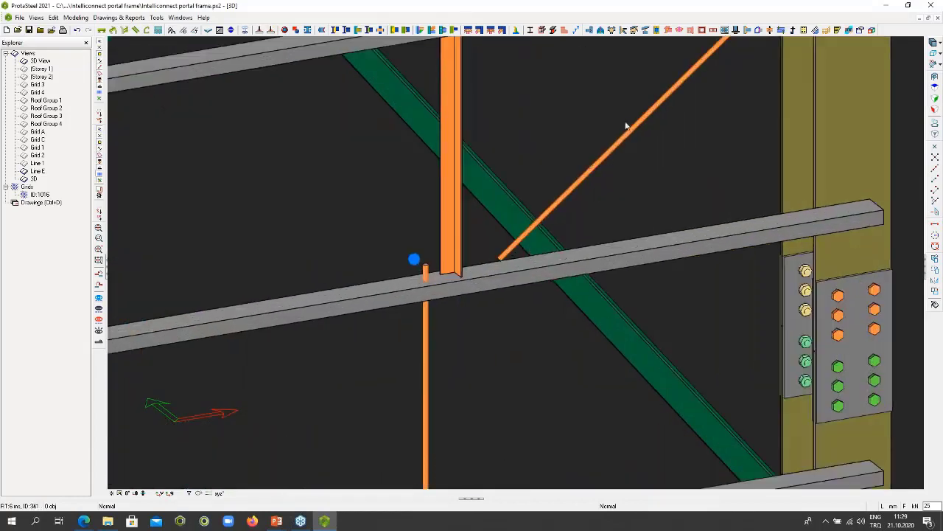
pyautogui.click(771, 31)
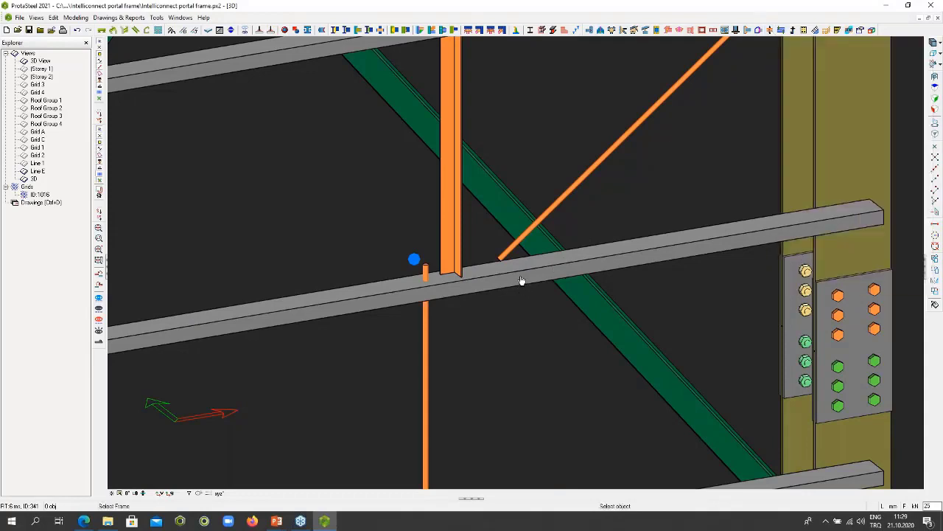
pyautogui.click(523, 280)
pyautogui.click(555, 212)
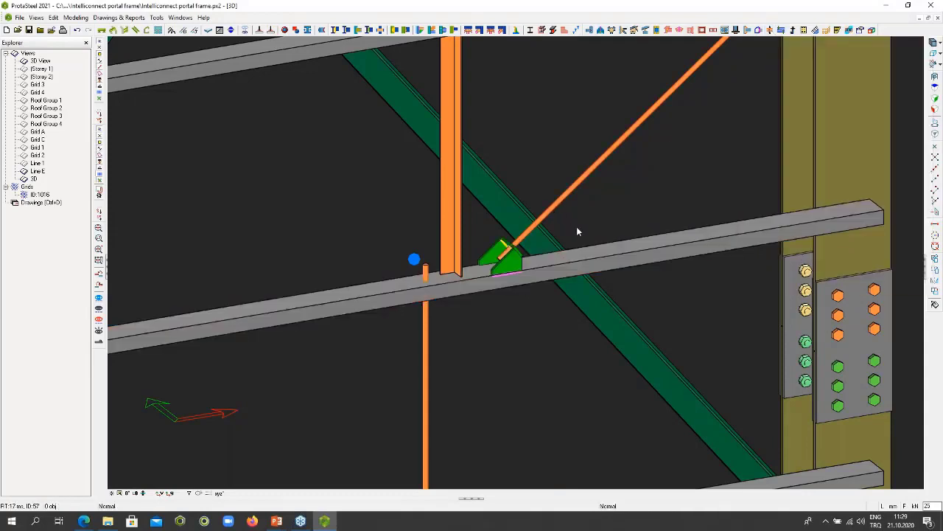
pyautogui.scroll(5, 514, 259)
pyautogui.scroll(-4, 514, 258)
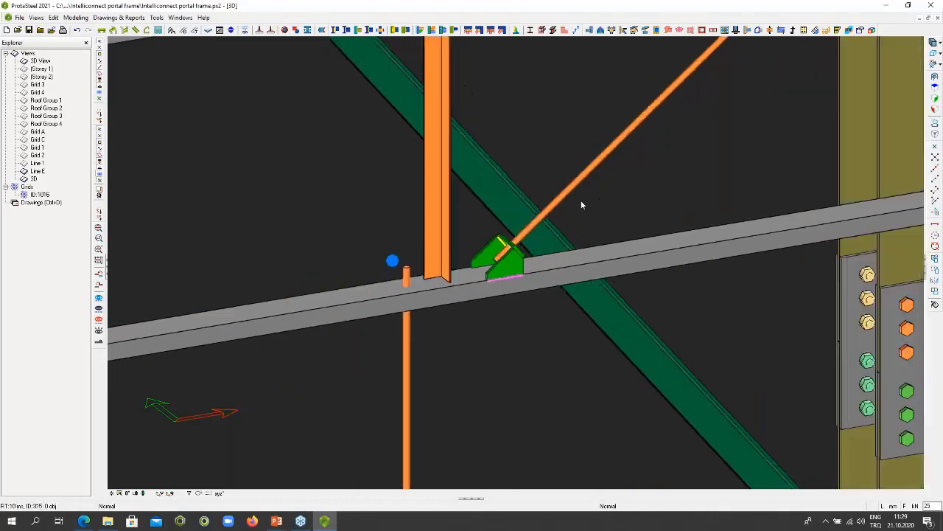
pyautogui.click(771, 31)
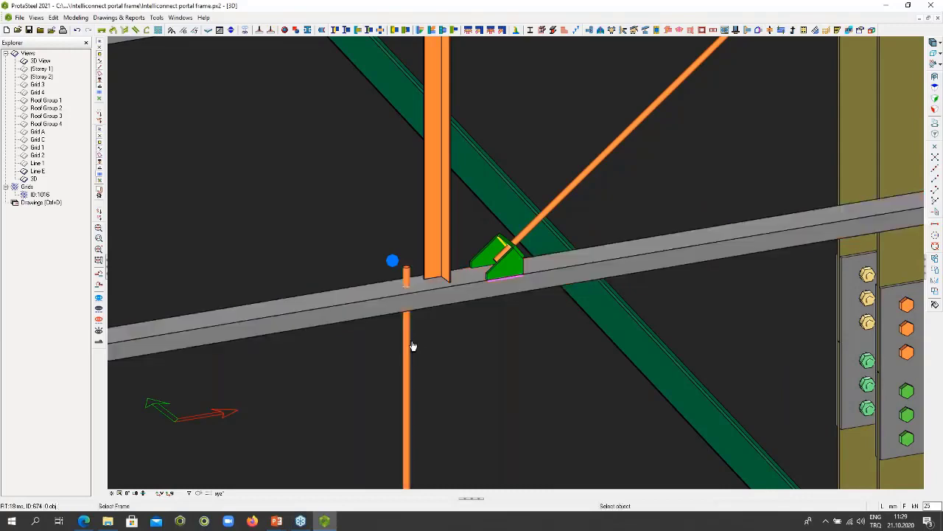
pyautogui.scroll(4, 410, 289)
pyautogui.scroll(-4, 406, 269)
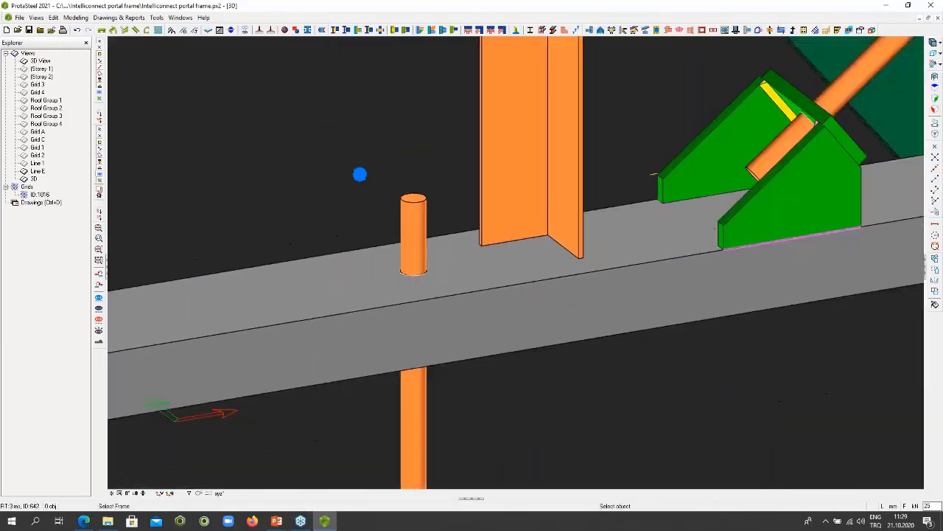
pyautogui.scroll(-8, 420, 276)
pyautogui.press('Escape')
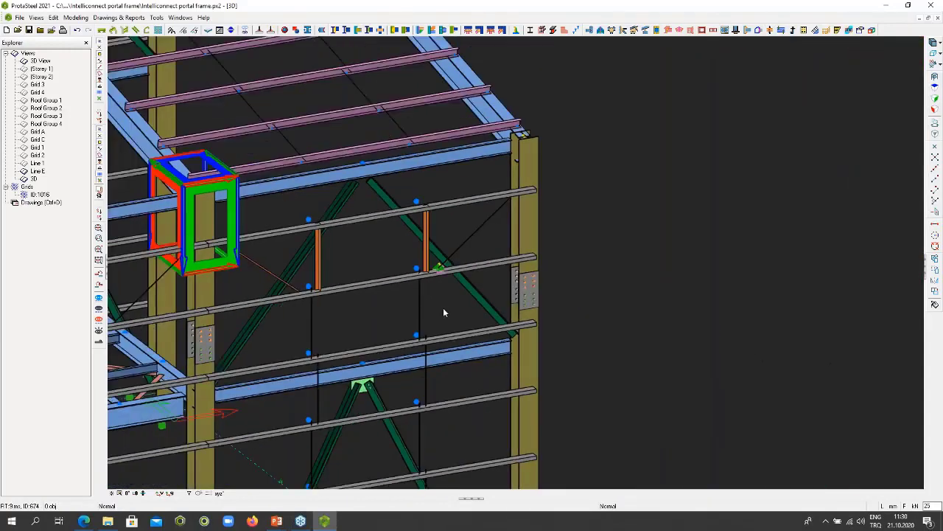
# - Review the restraints of the base joints under the braced side wall column and the interior column on grid 3, closing both without changes
pyautogui.moveTo(443, 308); pyautogui.dragTo(331, 325, button='middle')
pyautogui.scroll(-6, 470, 292)
pyautogui.scroll(2, 567, 395)
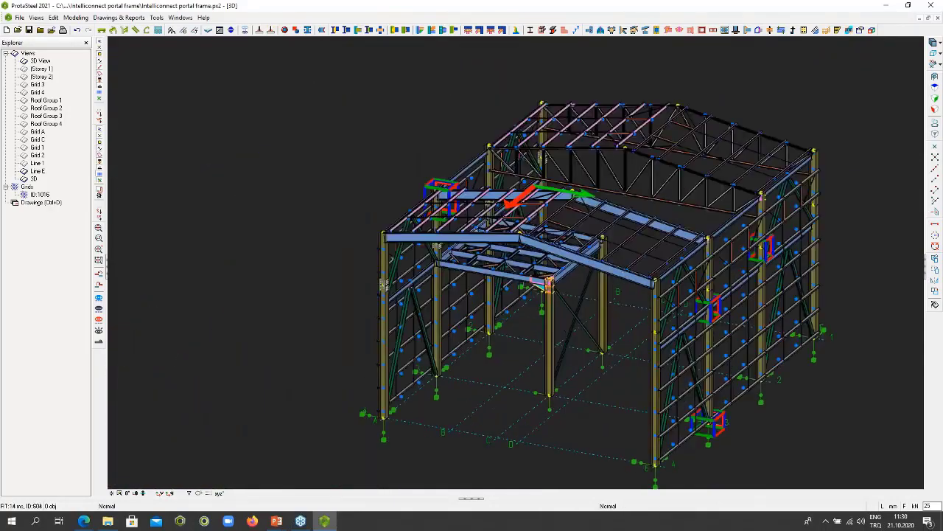
pyautogui.scroll(4, 568, 402)
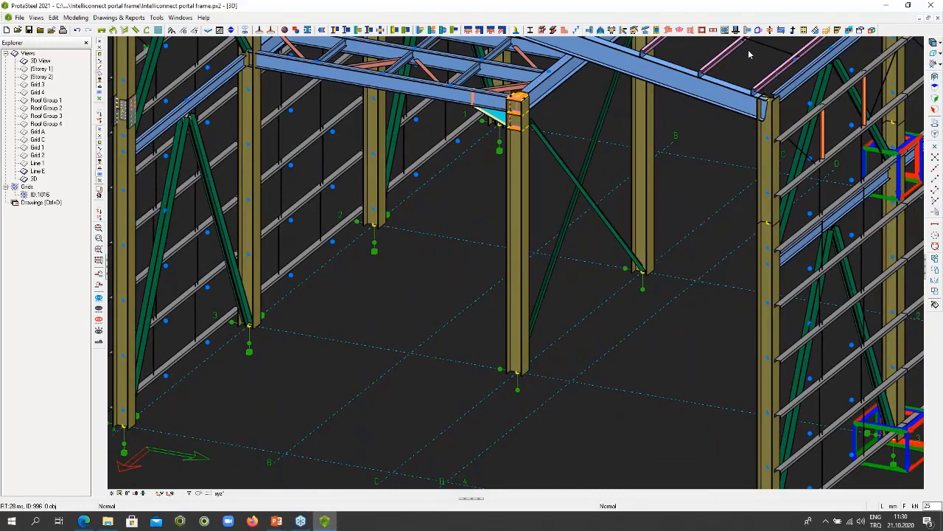
pyautogui.click(257, 296)
pyautogui.doubleClick(249, 353)
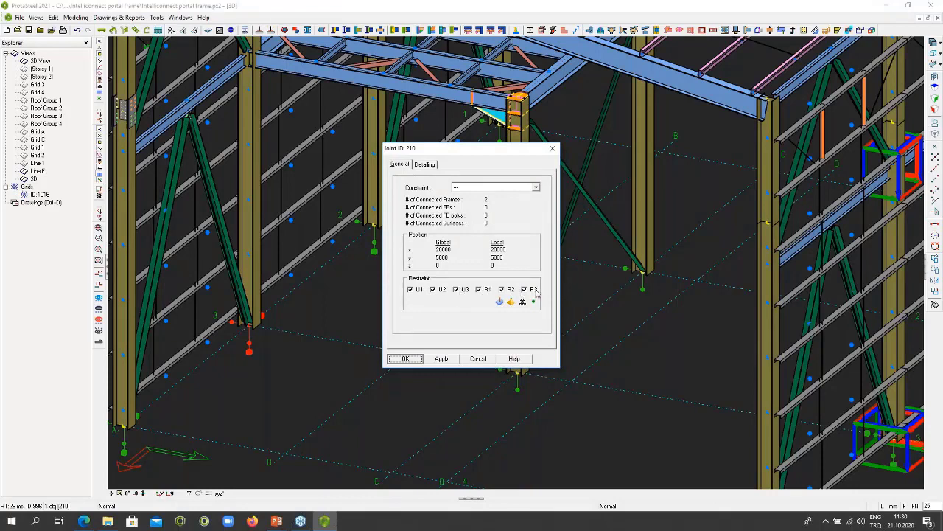
pyautogui.click(480, 359)
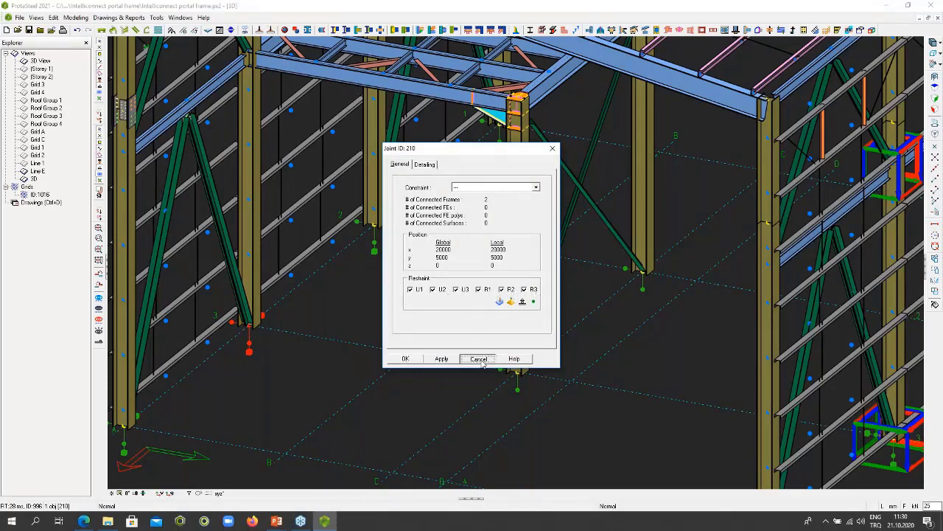
pyautogui.doubleClick(519, 392)
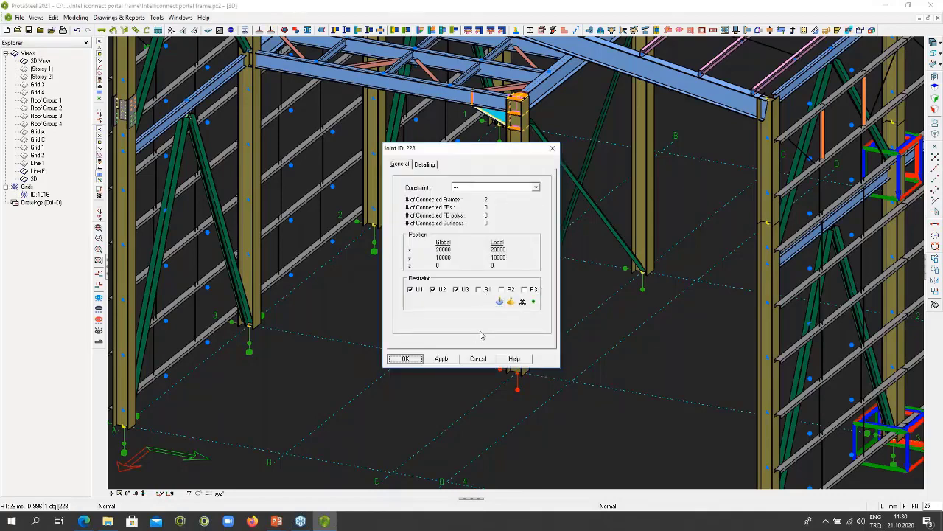
pyautogui.click(479, 359)
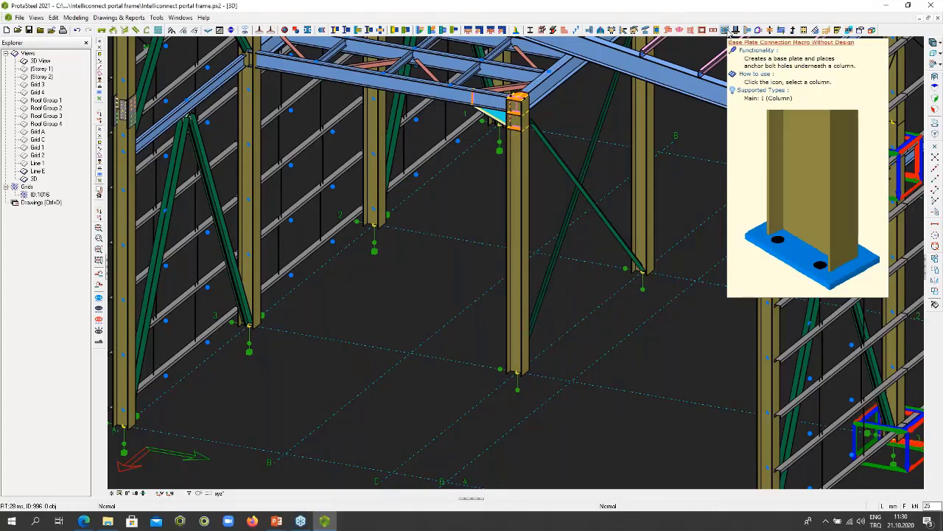
# - Create a Base Plate Connection Without Design beneath the interior column on grid 3
pyautogui.click(726, 31)
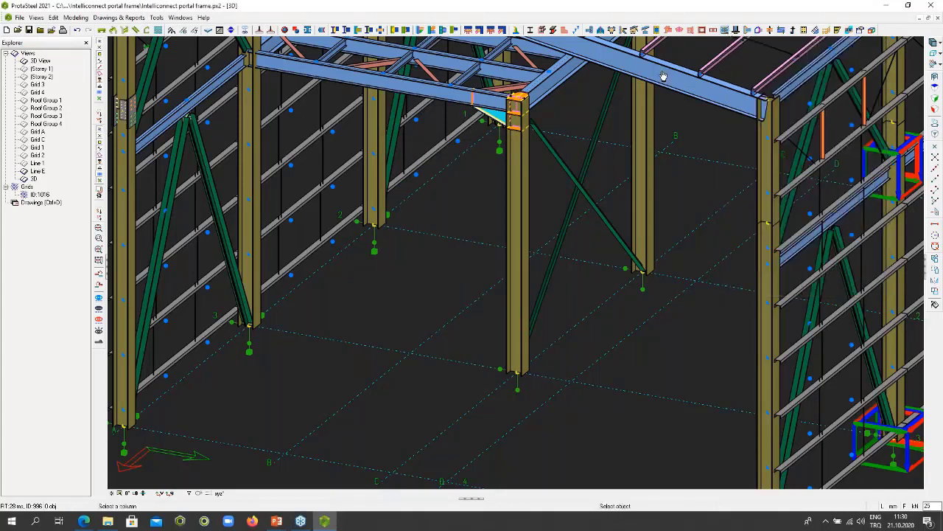
pyautogui.click(517, 320)
pyautogui.scroll(5, 516, 379)
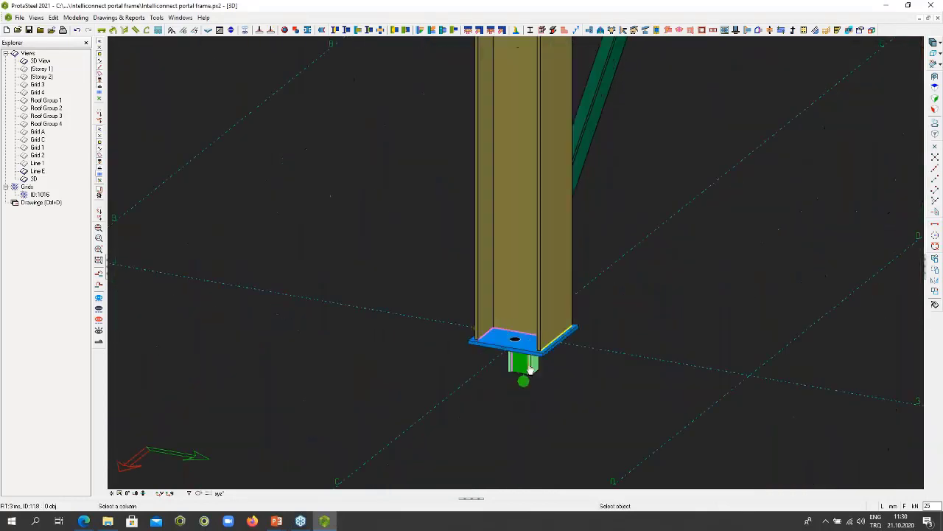
# - Create a Base Plate Connection Without Design beneath the braced side wall column where grids A and 3 meet
pyautogui.scroll(-8, 530, 368)
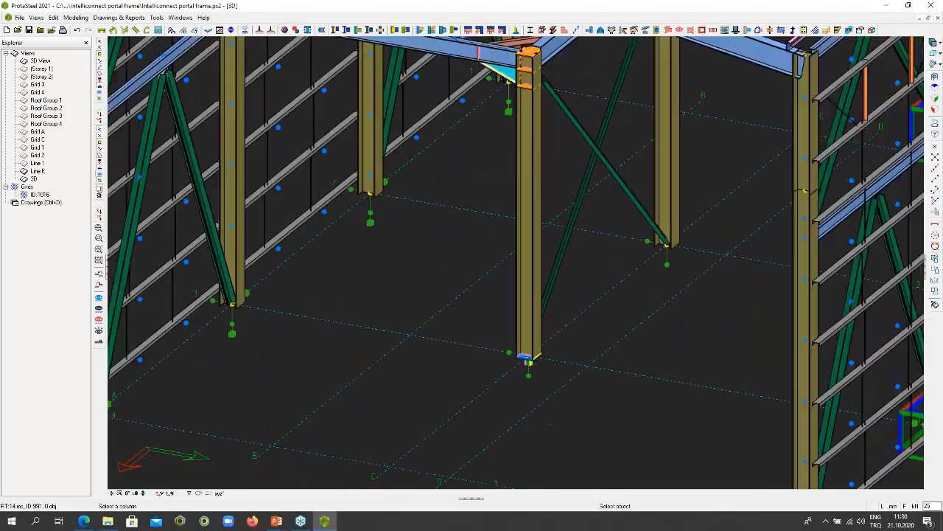
pyautogui.scroll(5, 297, 293)
pyautogui.click(297, 293)
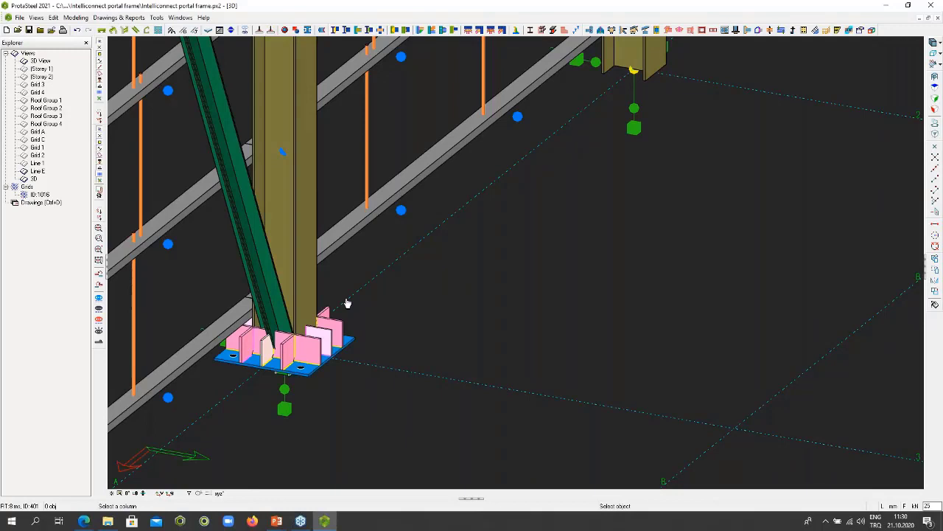
pyautogui.press('Escape')
pyautogui.scroll(-1, 361, 294)
pyautogui.scroll(-3, 361, 294)
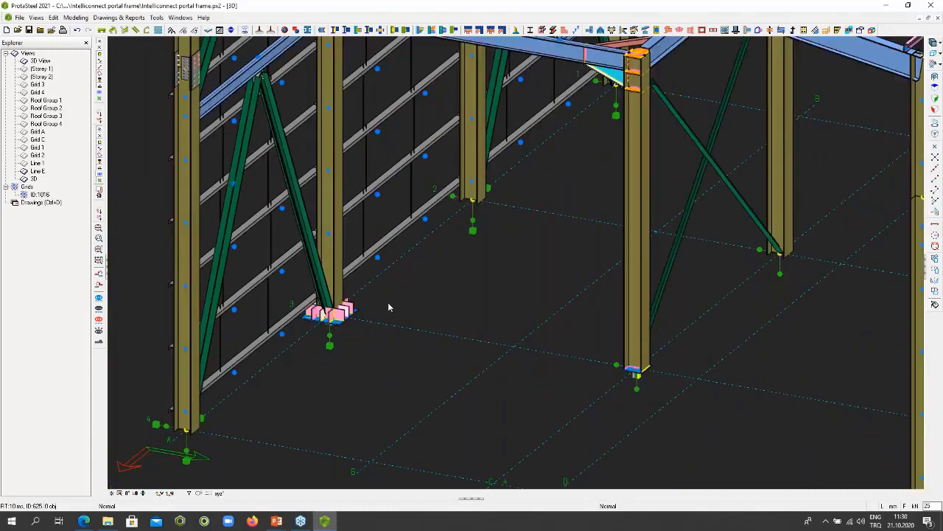
# - Create anchor bolts at the holes of the interior column's base plate by selecting the plate
pyautogui.scroll(4, 526, 331)
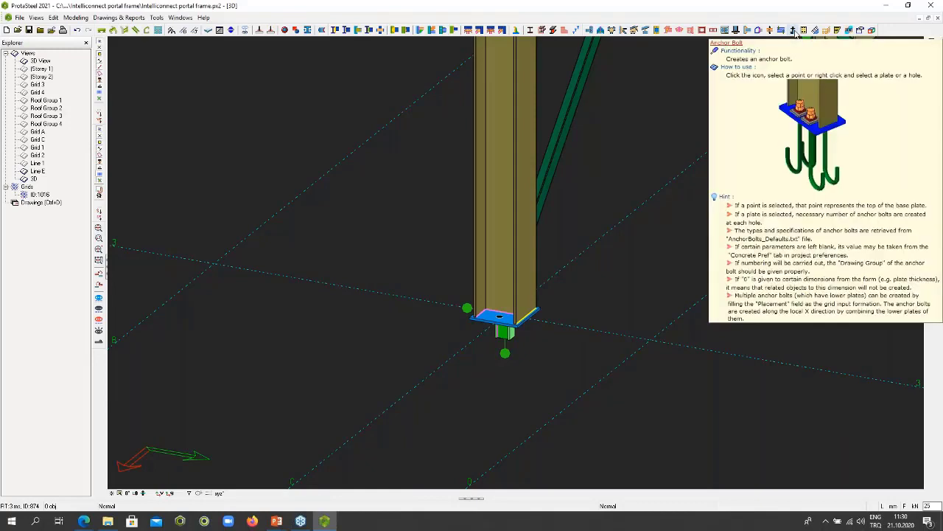
pyautogui.click(795, 33)
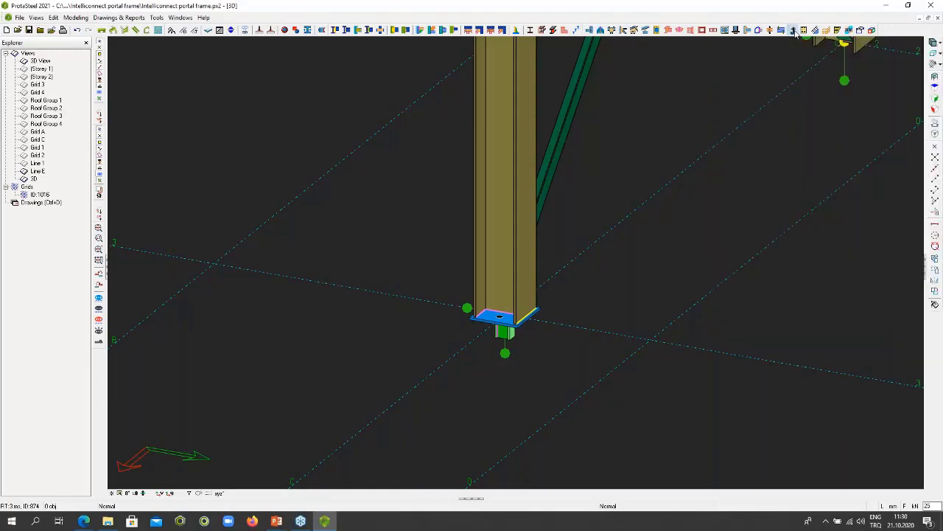
pyautogui.rightClick(576, 204)
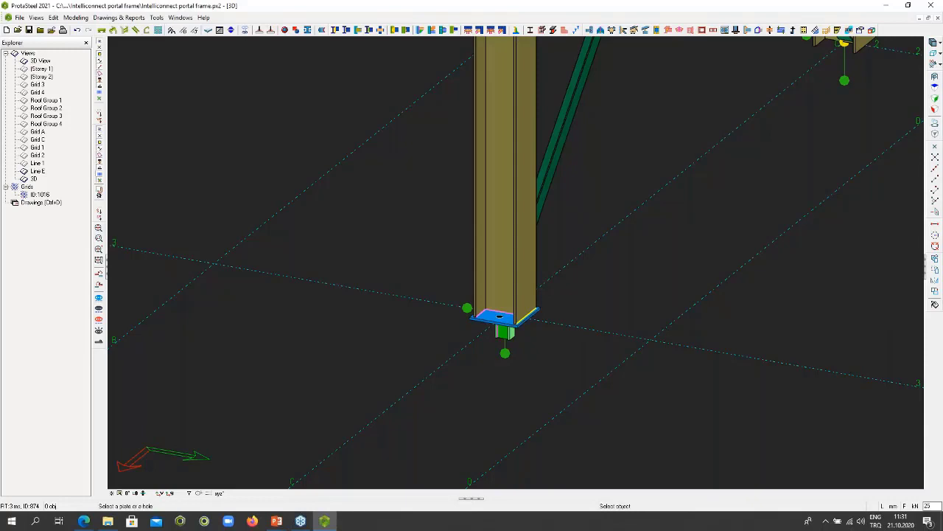
pyautogui.scroll(3, 488, 322)
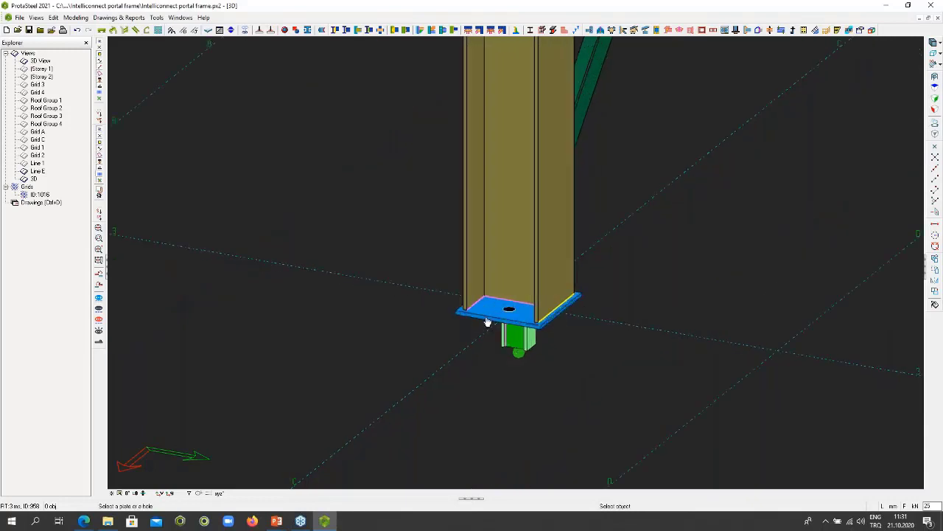
pyautogui.click(487, 322)
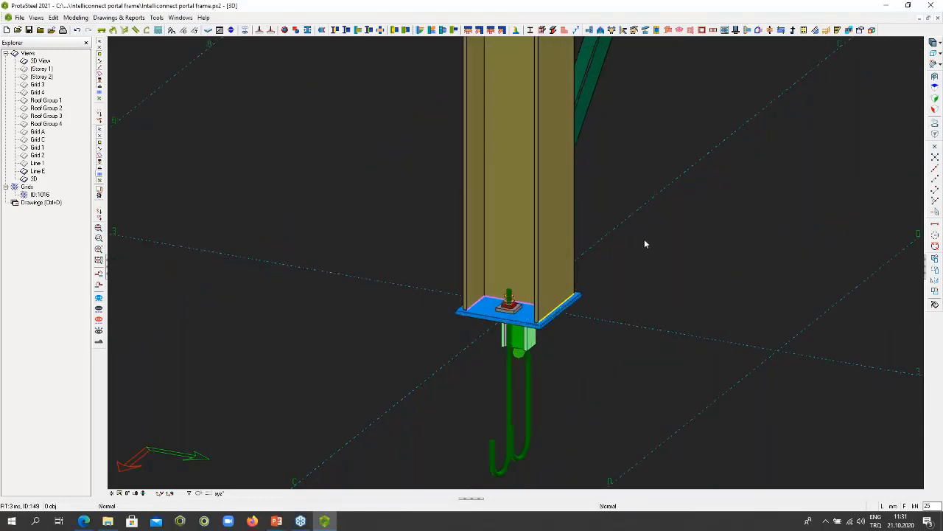
# - Set the rotation of one hooked anchor bolt under the interior column to 180 in its geometry properties
pyautogui.scroll(3, 507, 339)
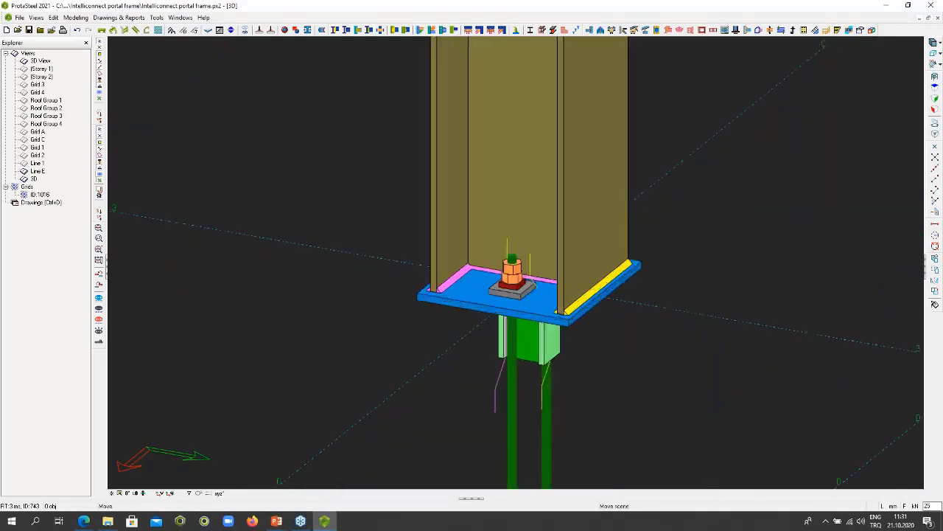
pyautogui.moveTo(564, 451); pyautogui.dragTo(546, 269, button='middle')
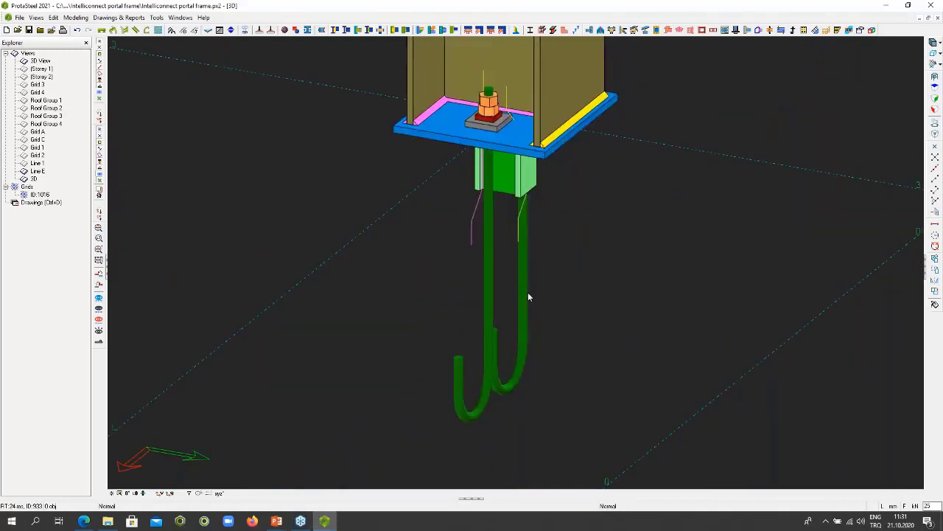
pyautogui.doubleClick(526, 316)
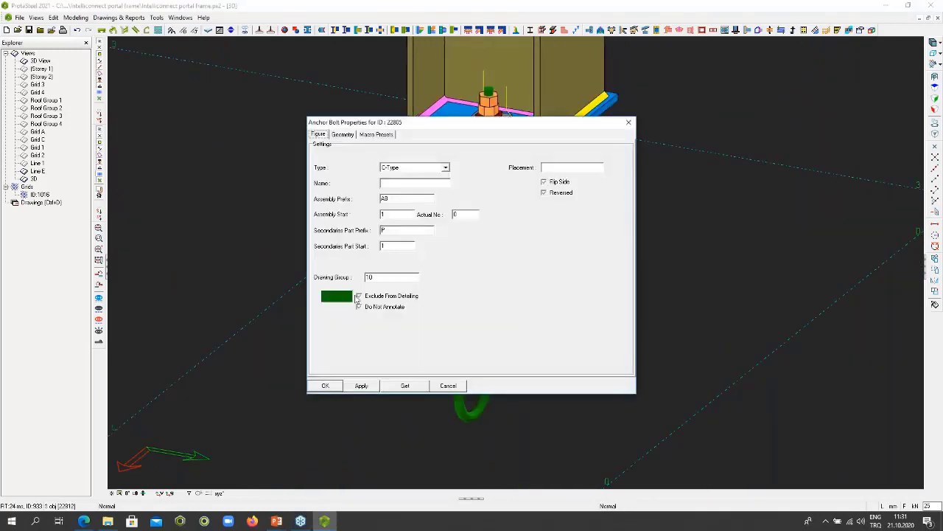
pyautogui.click(344, 134)
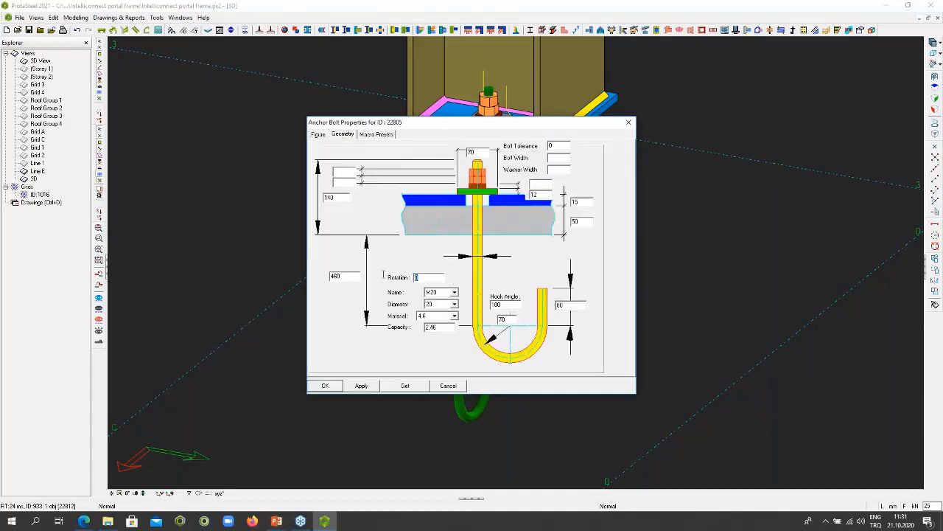
pyautogui.write('180')
pyautogui.click(326, 386)
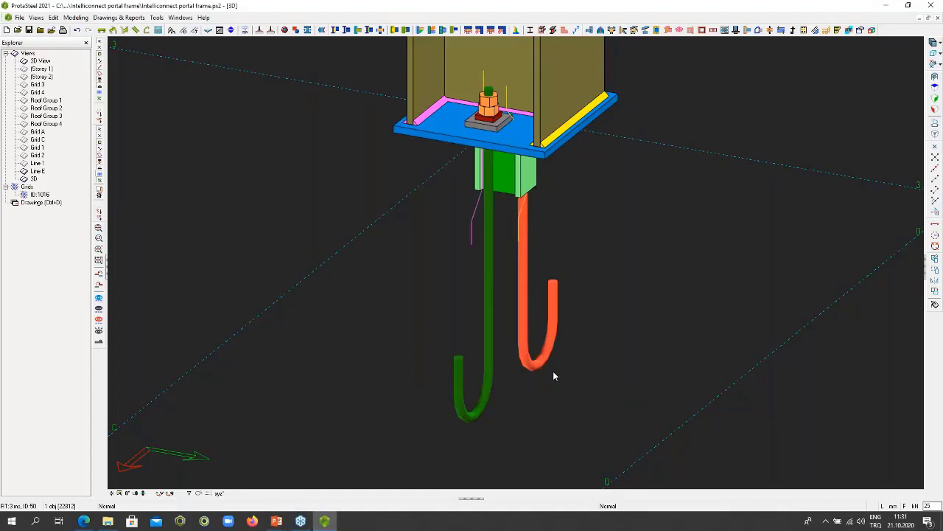
# - Create Multiple Stiffened Web Openings along the front portal rafter between the ridge and the grid E column
pyautogui.scroll(-4, 617, 248)
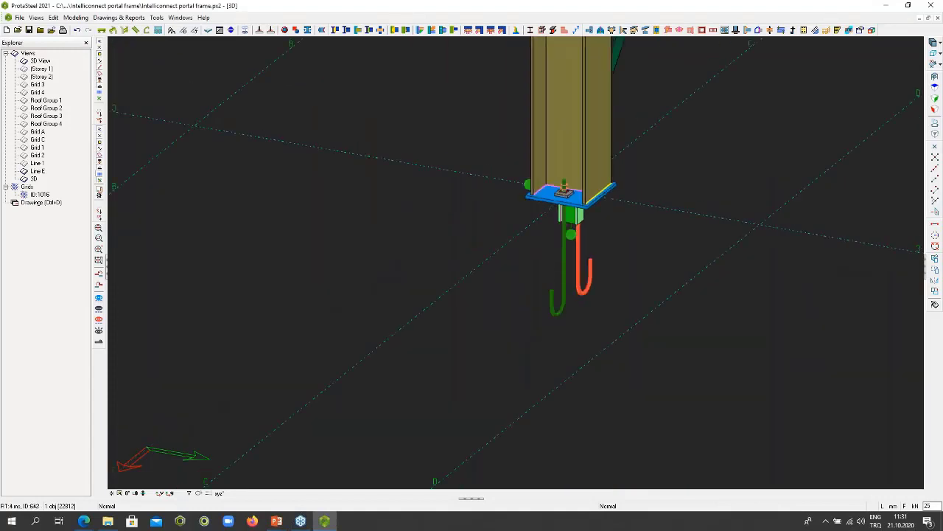
pyautogui.scroll(-10, 616, 251)
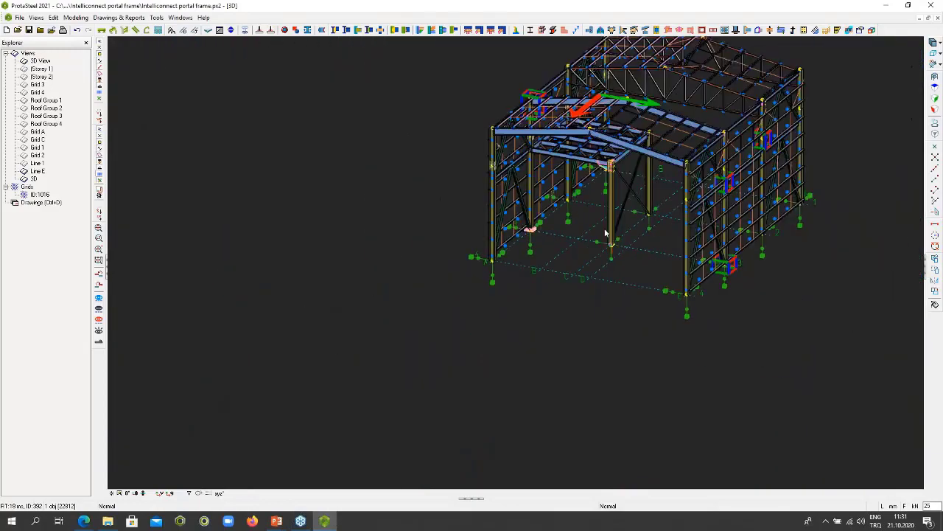
pyautogui.moveTo(617, 250); pyautogui.dragTo(511, 352, button='middle')
pyautogui.moveTo(510, 241); pyautogui.dragTo(611, 246, button='middle')
pyautogui.scroll(4, 610, 246)
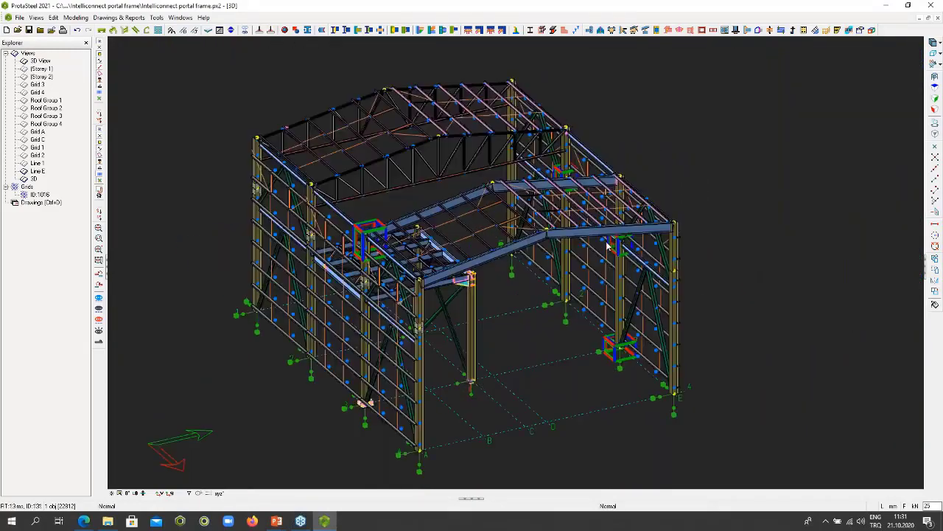
pyautogui.scroll(4, 608, 247)
pyautogui.scroll(2, 769, 164)
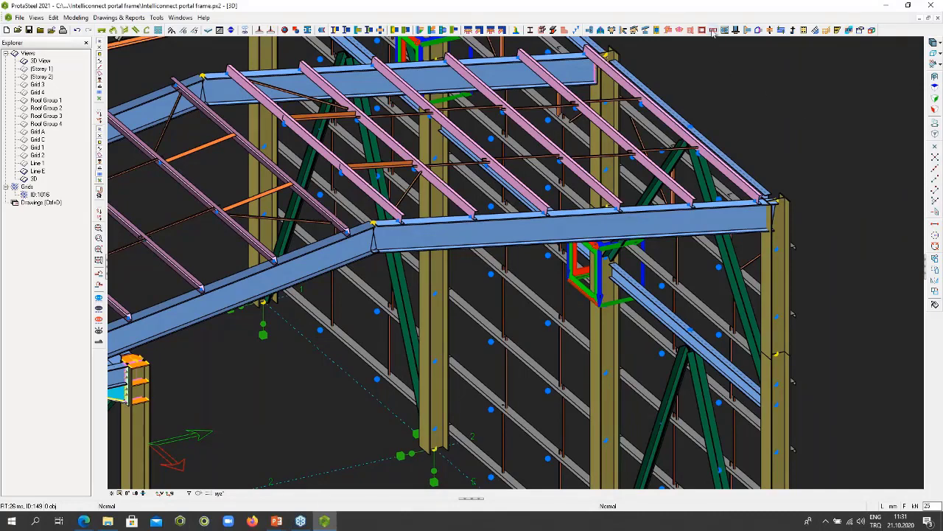
pyautogui.moveTo(713, 32)
pyautogui.click(713, 29)
pyautogui.click(662, 230)
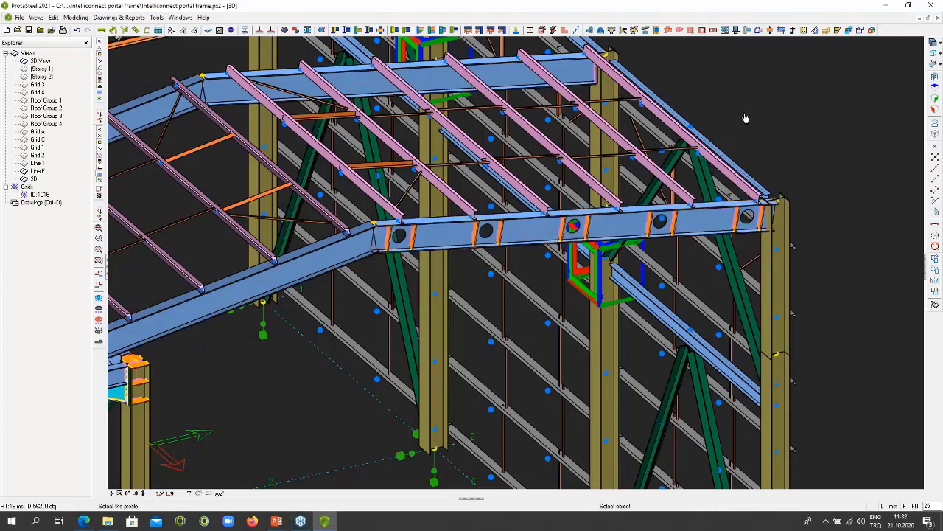
# - Remove the vertical stiffeners beside the rafter's circular web openings in the macro's geometry properties
pyautogui.scroll(5, 591, 241)
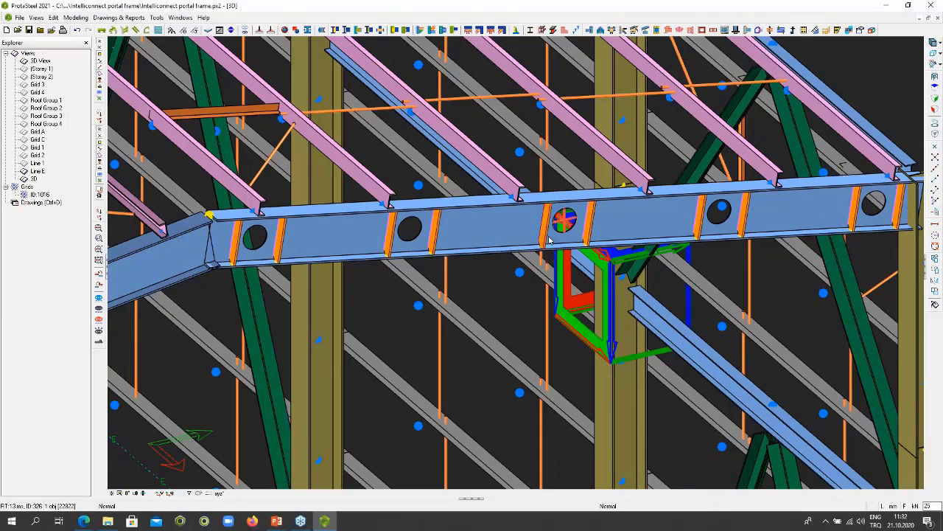
pyautogui.doubleClick(549, 240)
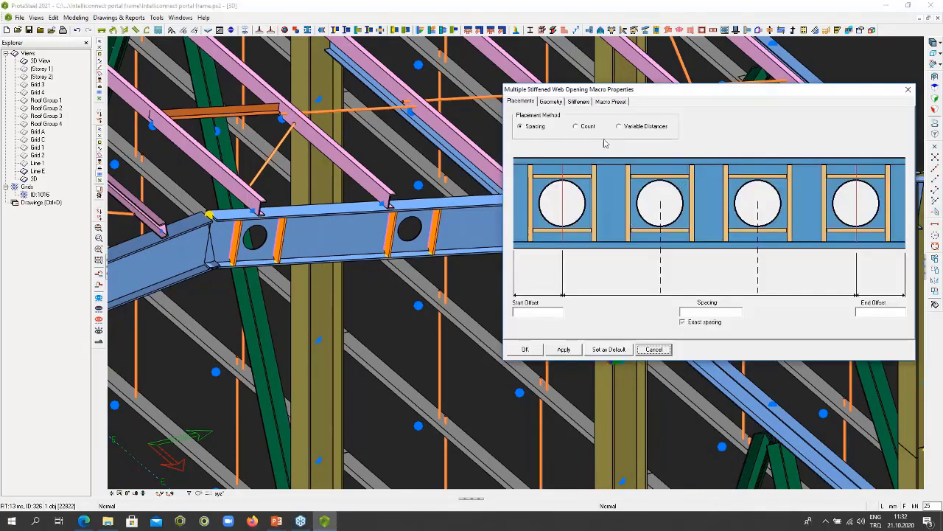
pyautogui.click(551, 102)
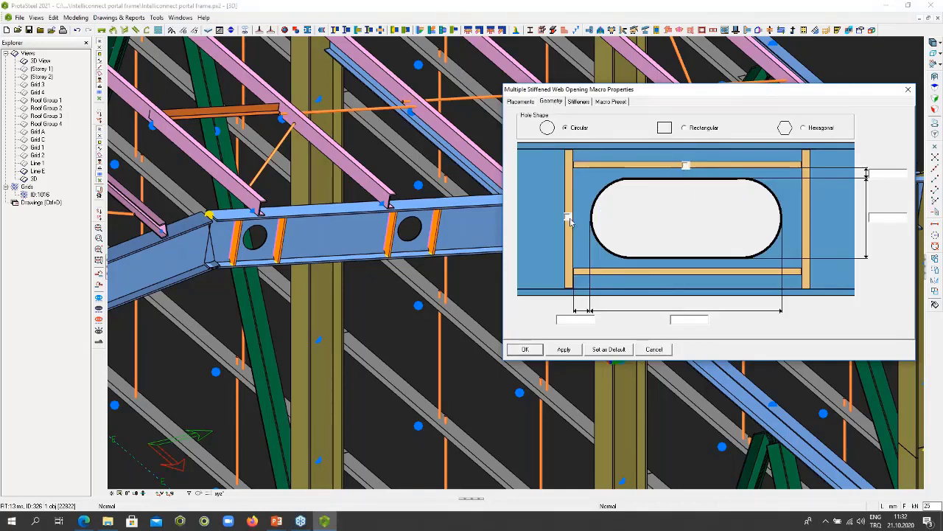
pyautogui.moveTo(611, 90); pyautogui.dragTo(627, 79)
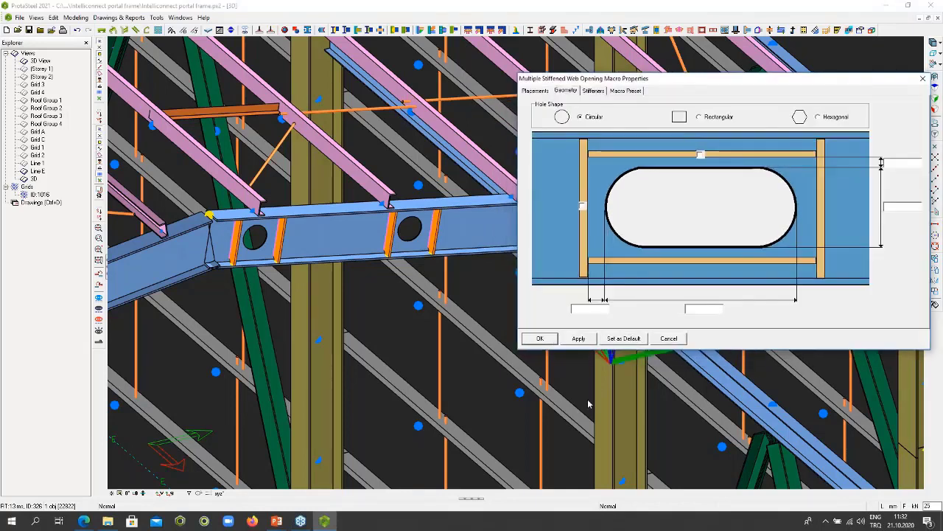
pyautogui.click(545, 339)
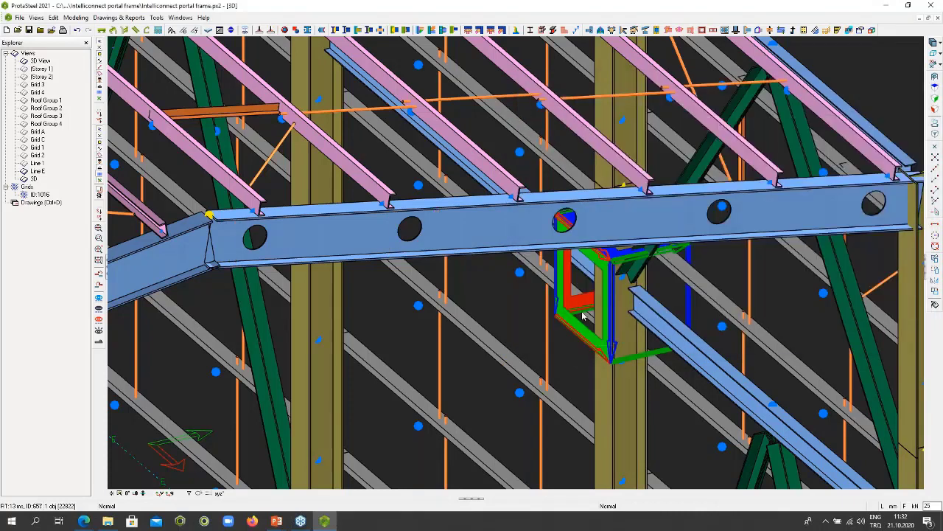
# - Change the rafter's web openings to hexagonal holes and place them by count with 9 openings
pyautogui.doubleClick(582, 316)
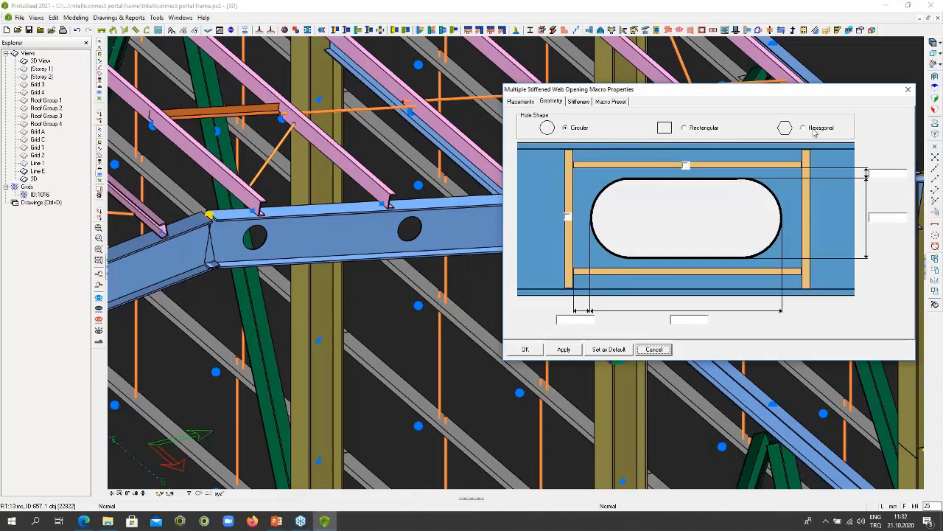
pyautogui.click(807, 131)
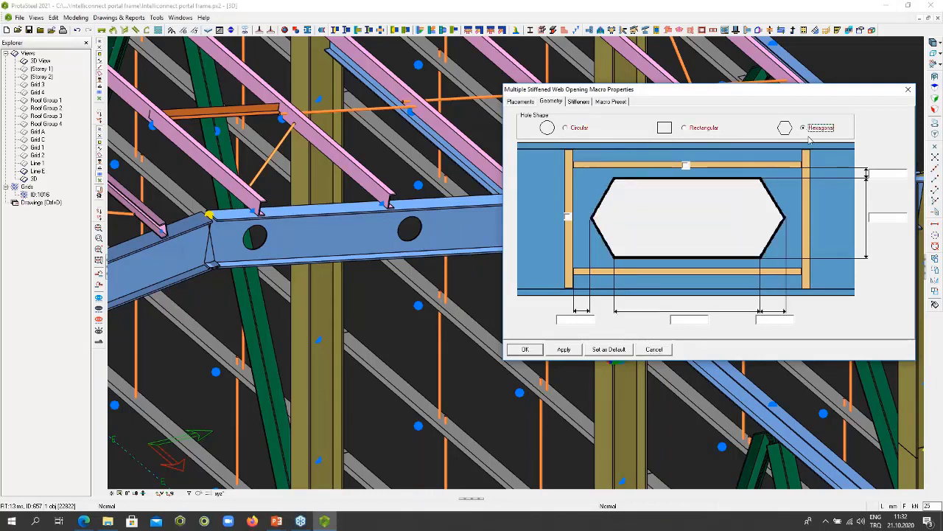
pyautogui.press('Return')
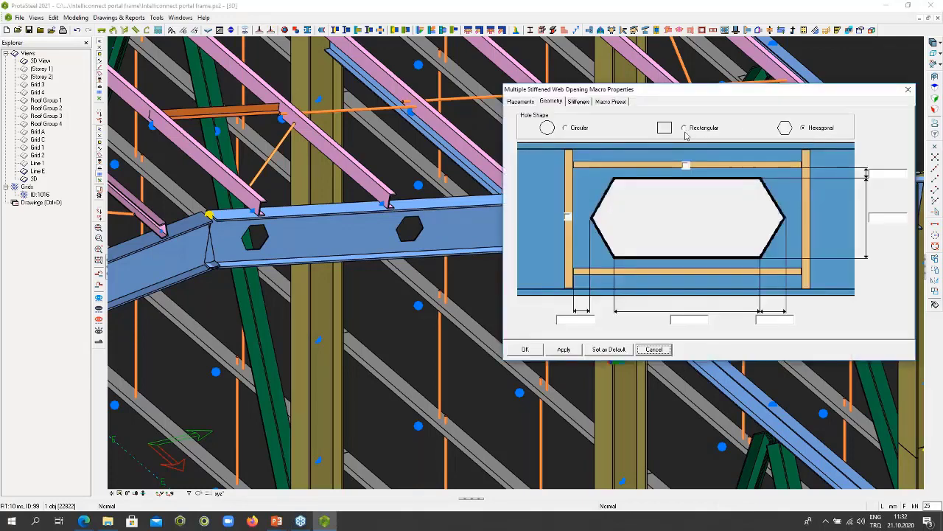
pyautogui.click(530, 103)
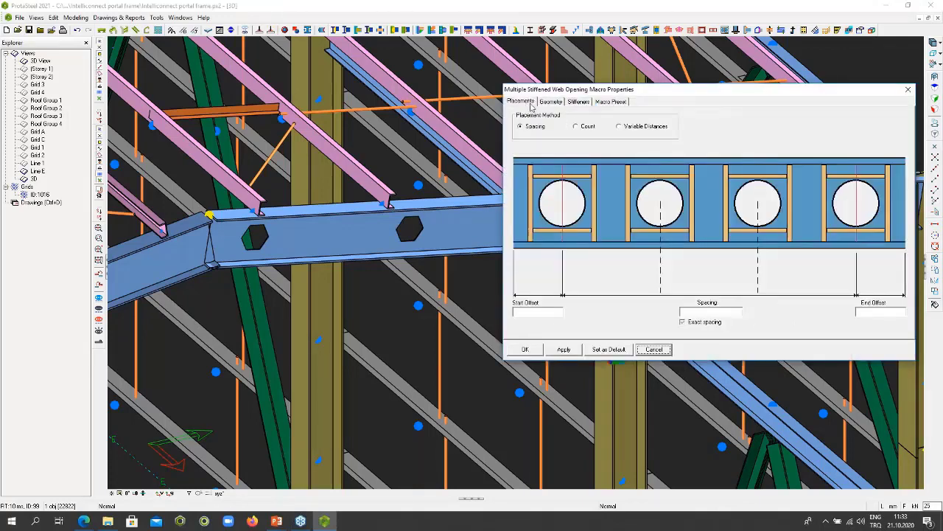
pyautogui.click(586, 126)
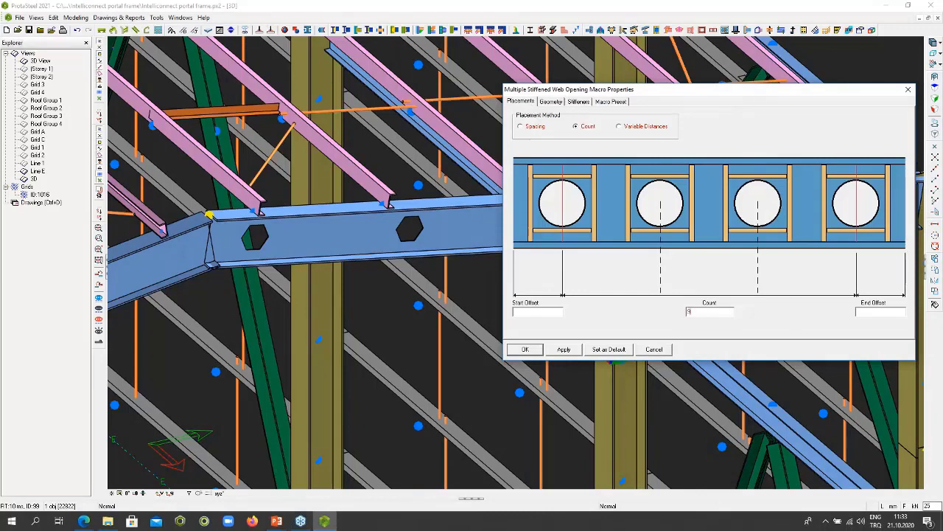
pyautogui.write('9')
pyautogui.click(525, 349)
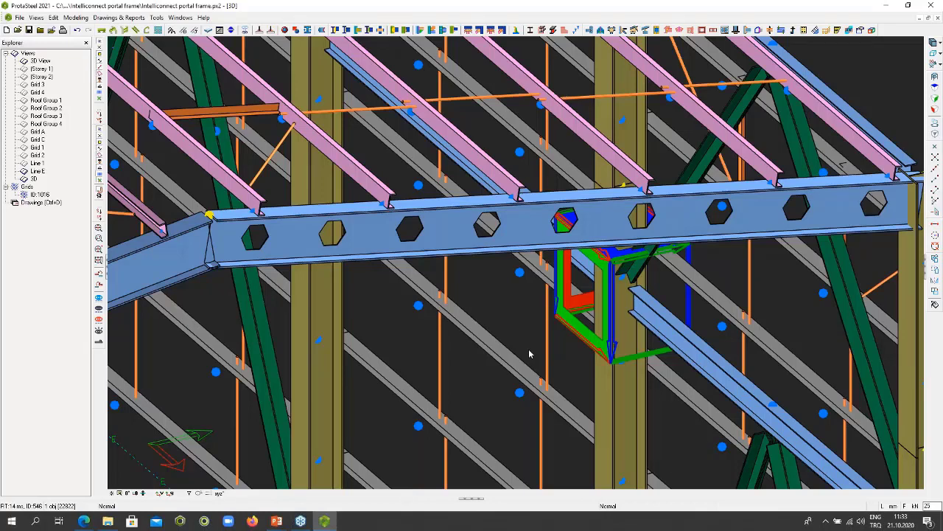
# - Create studs along the mezzanine's front edge beam with the Stud Group macro, using an equal distance of 750 and a start/end distance of 350
pyautogui.scroll(-7, 529, 350)
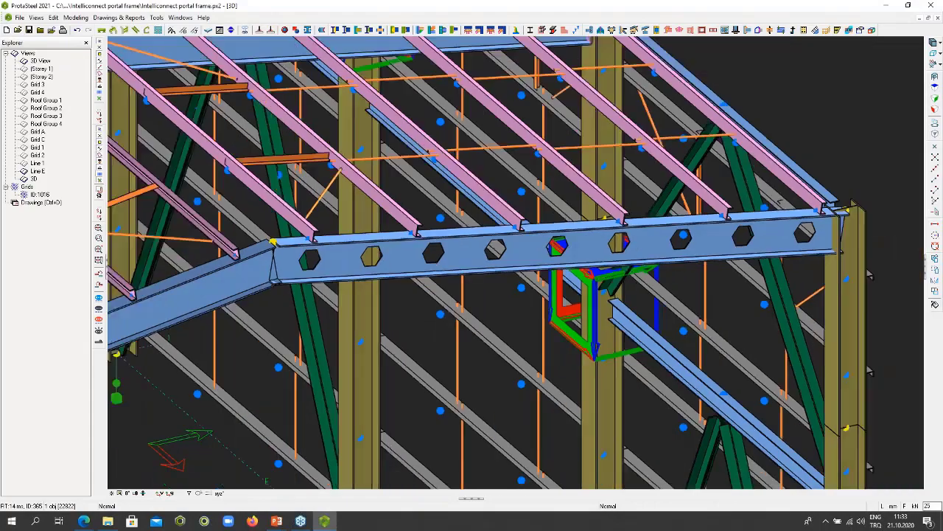
pyautogui.moveTo(519, 398); pyautogui.dragTo(390, 397, button='middle')
pyautogui.moveTo(476, 393); pyautogui.dragTo(437, 343, button='middle')
pyautogui.scroll(8, 438, 343)
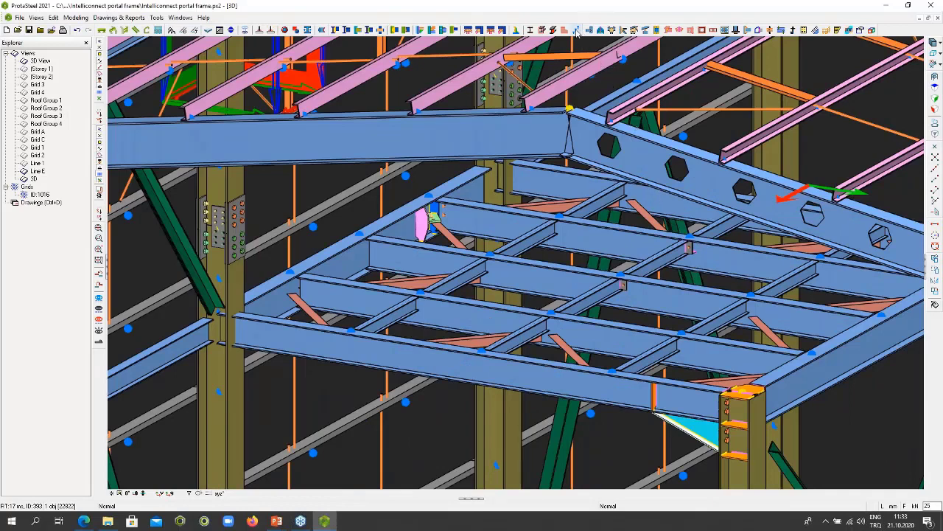
pyautogui.click(577, 31)
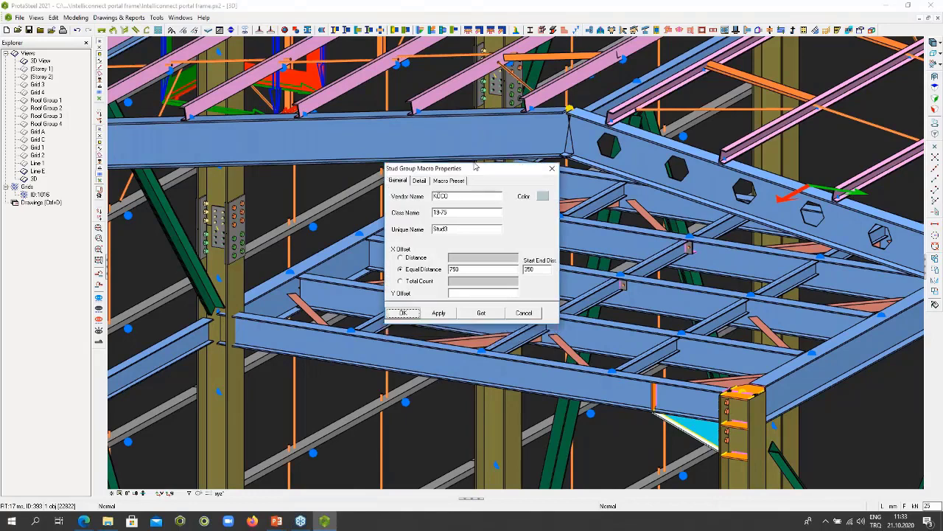
pyautogui.moveTo(476, 166); pyautogui.dragTo(454, 96)
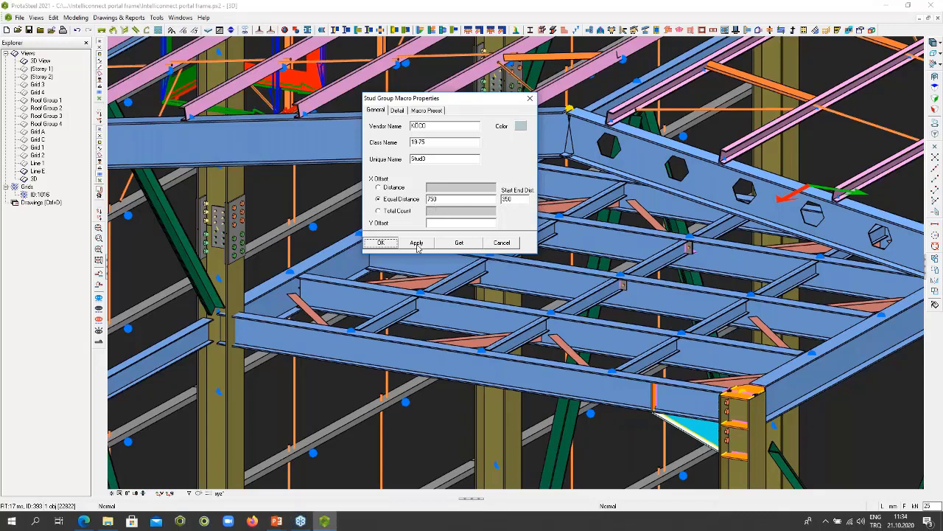
pyautogui.click(380, 242)
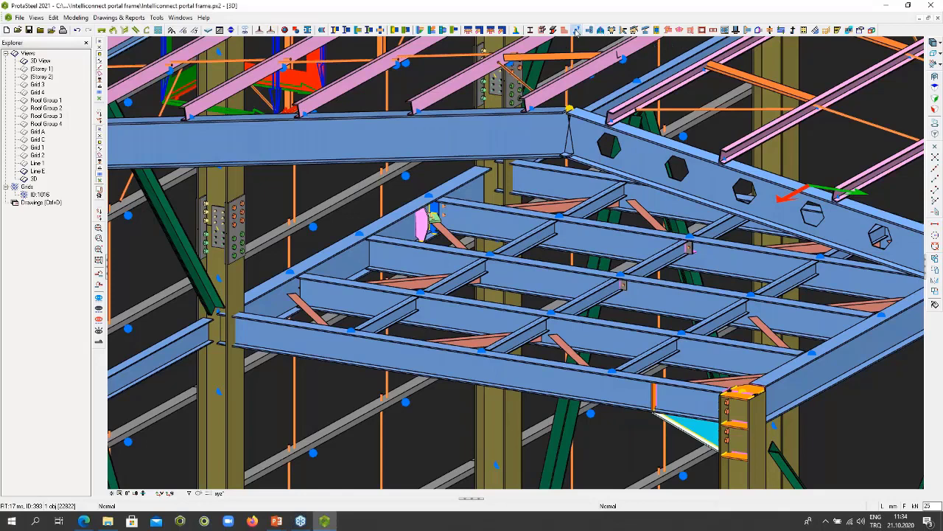
pyautogui.click(576, 30)
pyautogui.click(397, 360)
pyautogui.rightClick(396, 360)
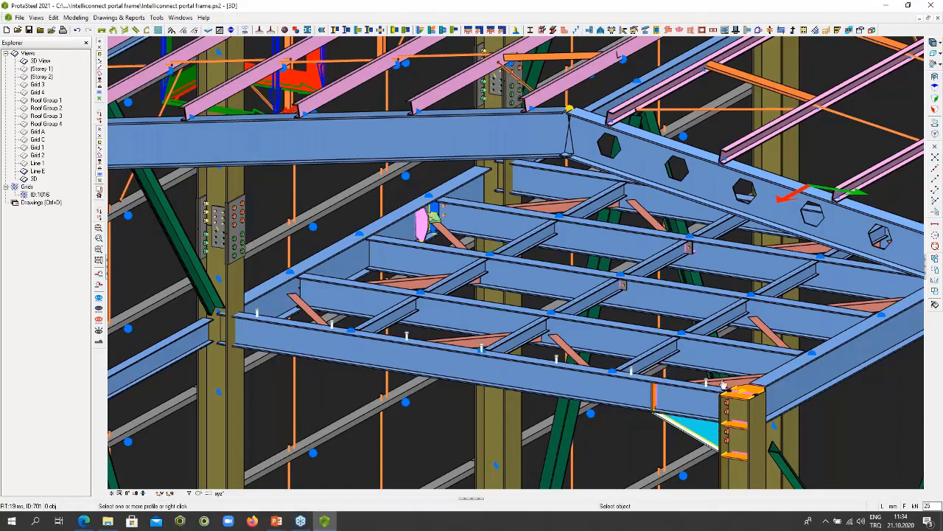
# - Add stud groups to four short secondary beams in the mezzanine's two bays nearest the front edge
pyautogui.click(394, 317)
pyautogui.rightClick(395, 318)
pyautogui.scroll(5, 394, 318)
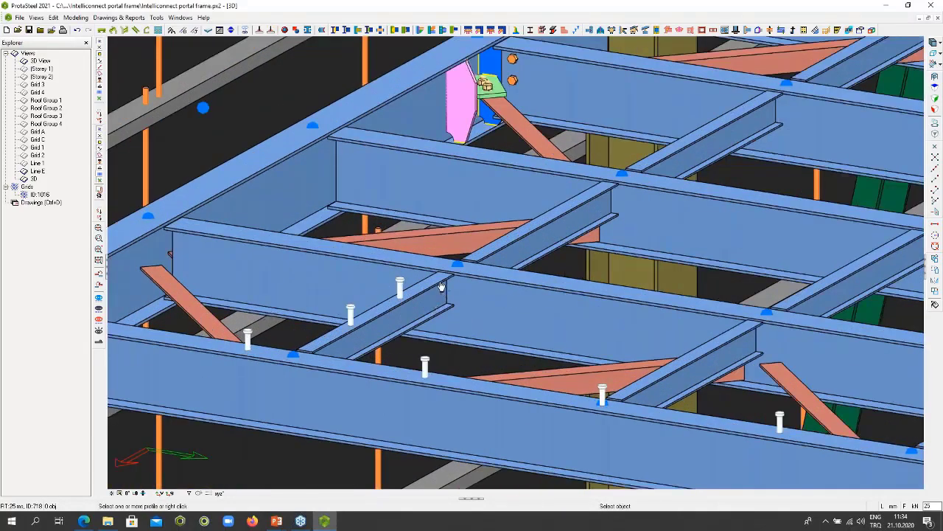
pyautogui.click(678, 376)
pyautogui.rightClick(678, 376)
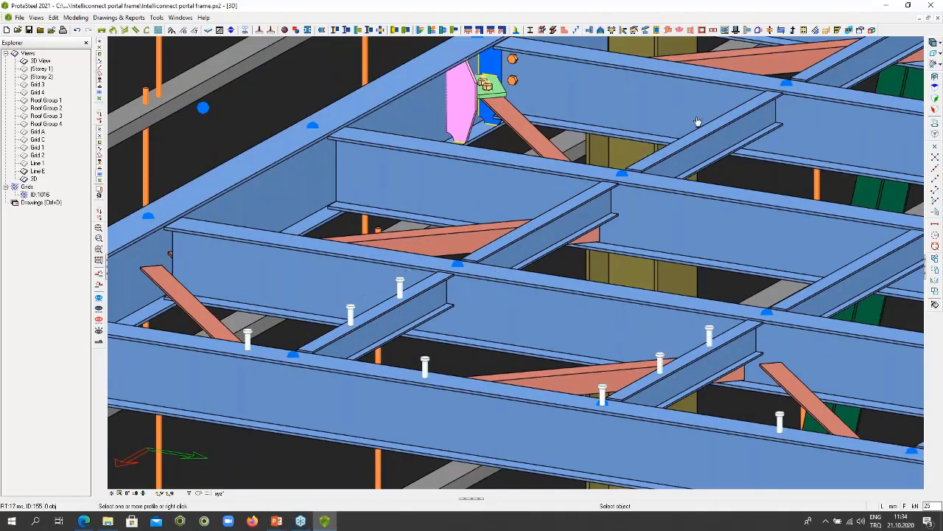
pyautogui.click(560, 226)
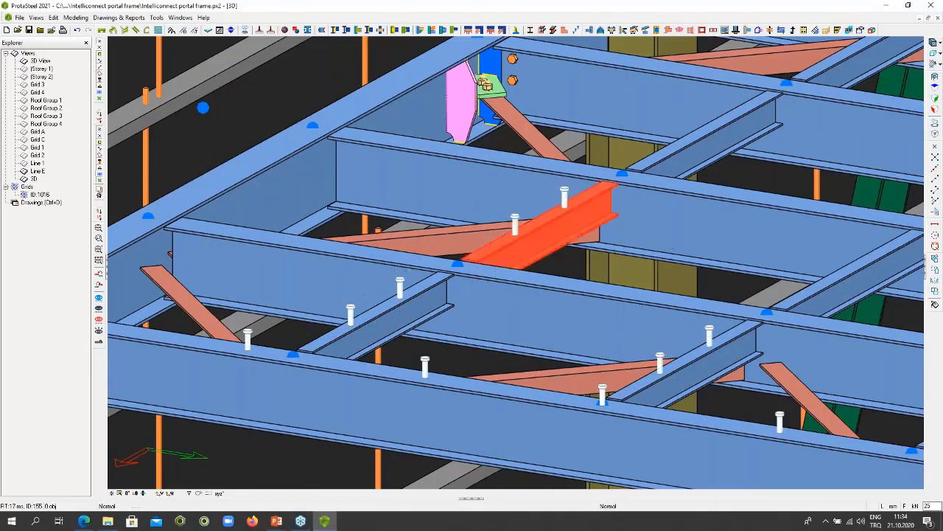
pyautogui.click(845, 293)
# - Add stud groups to the mezzanine's side edge beam, two long secondary beams and another short secondary beam
pyautogui.click(665, 211)
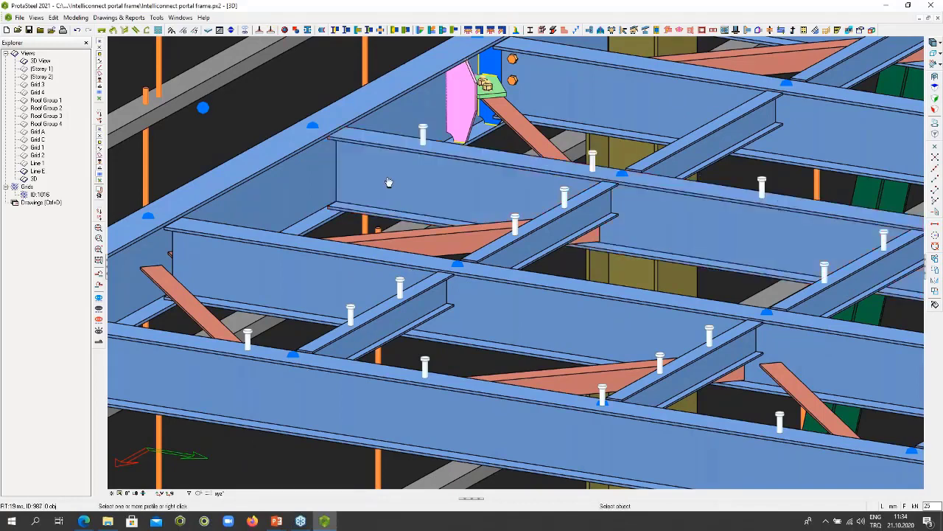
pyautogui.click(277, 183)
pyautogui.scroll(-3, 277, 183)
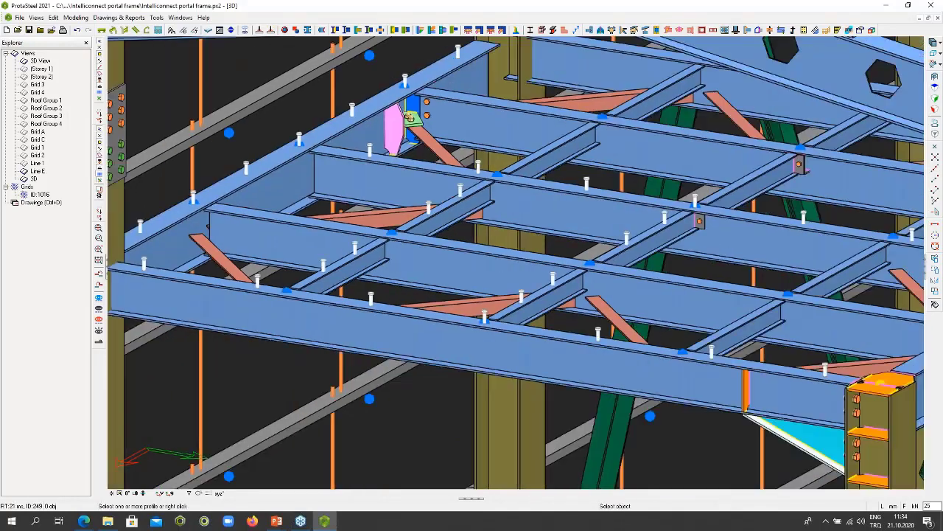
pyautogui.click(732, 256)
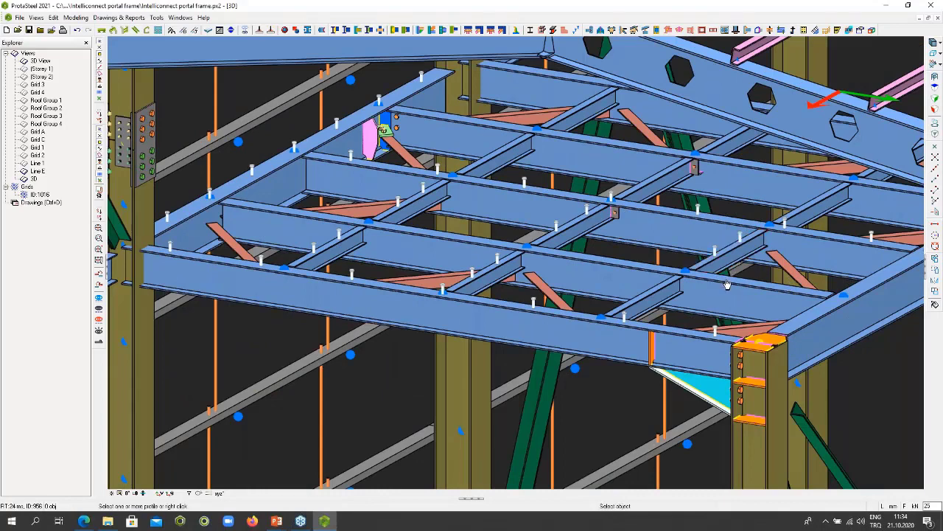
pyautogui.click(730, 284)
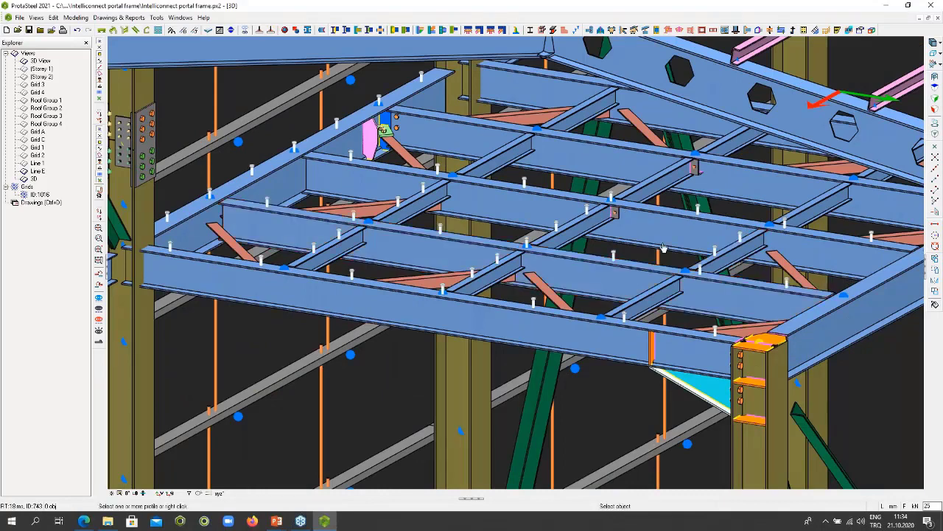
pyautogui.press('Escape')
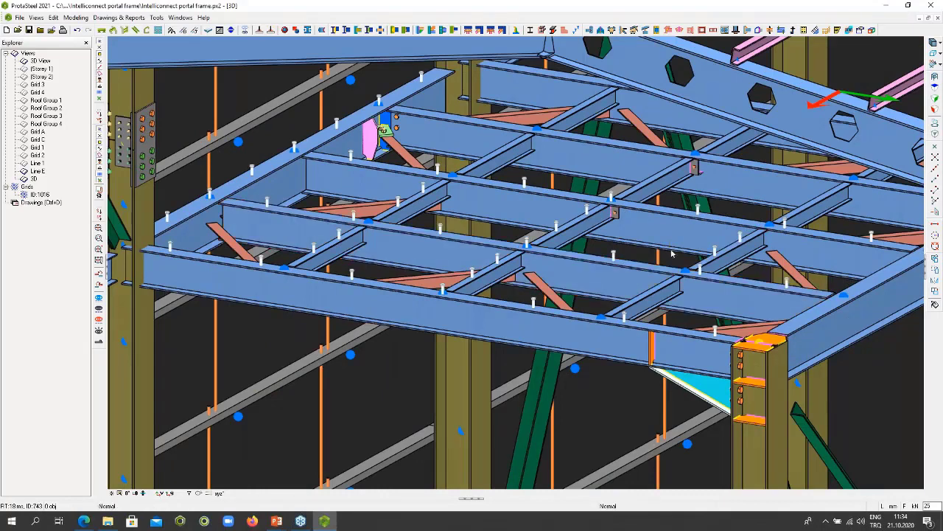
# - Create handrails along the mezzanine's front edge beam and the adjoining side edge beam that meet at the haunched column
pyautogui.scroll(-5, 685, 255)
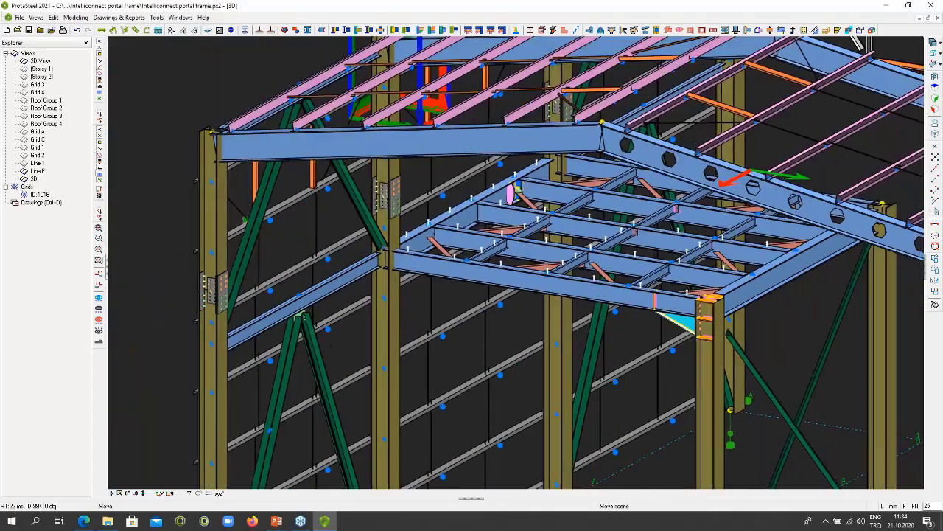
pyautogui.moveTo(681, 254); pyautogui.dragTo(550, 253, button='middle')
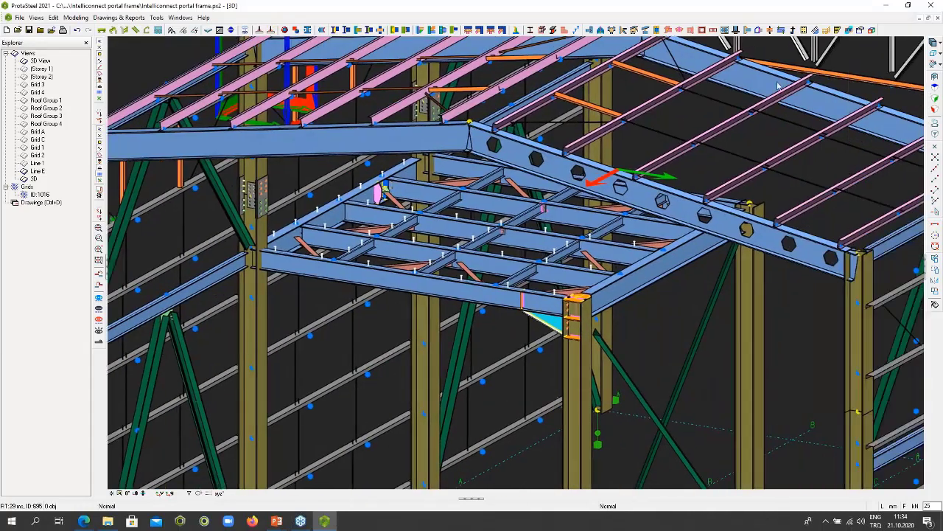
pyautogui.click(815, 30)
pyautogui.click(312, 270)
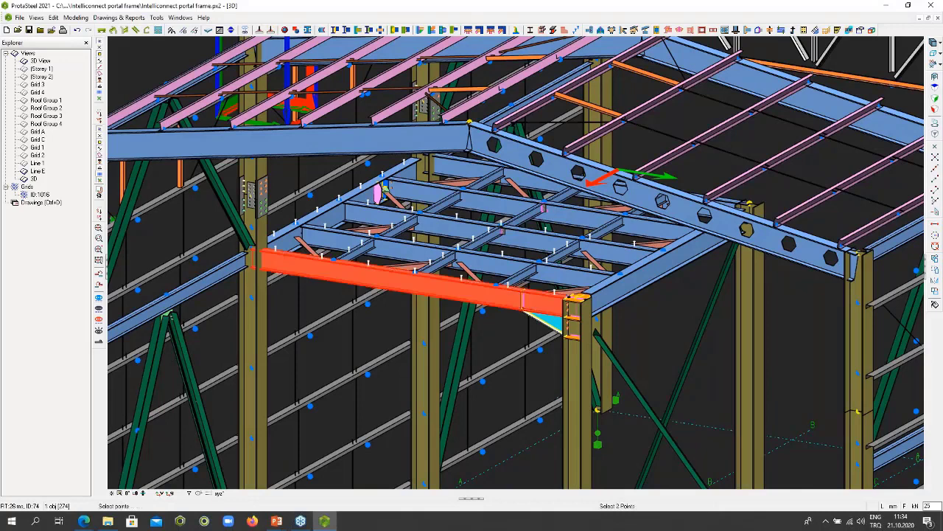
pyautogui.rightClick(328, 268)
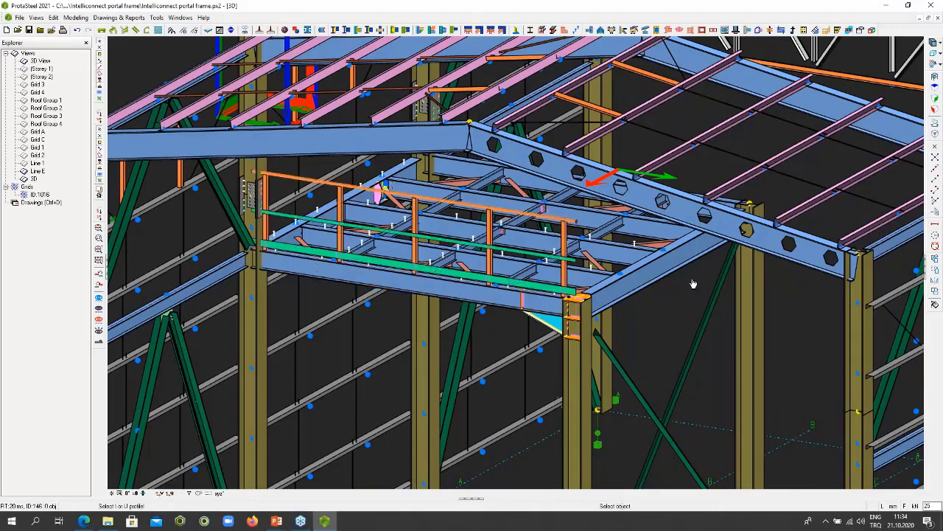
pyautogui.click(666, 276)
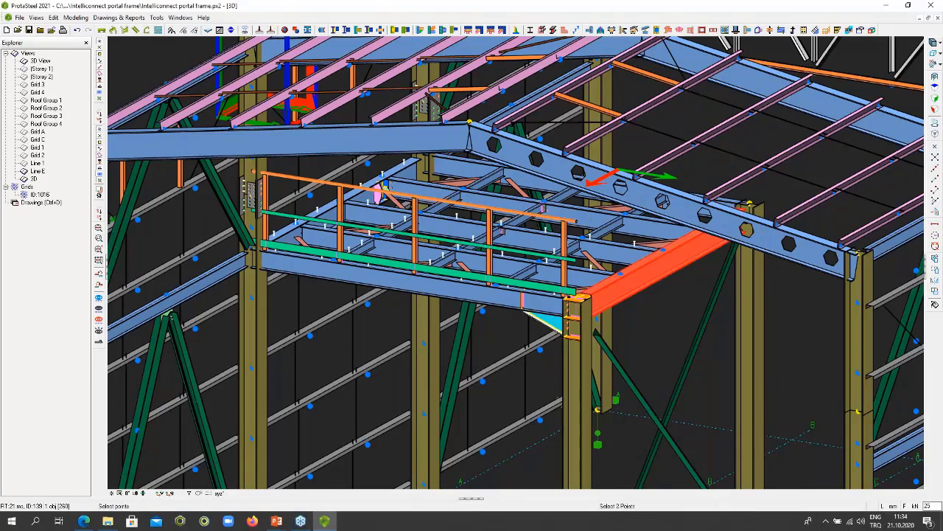
pyautogui.rightClick(656, 278)
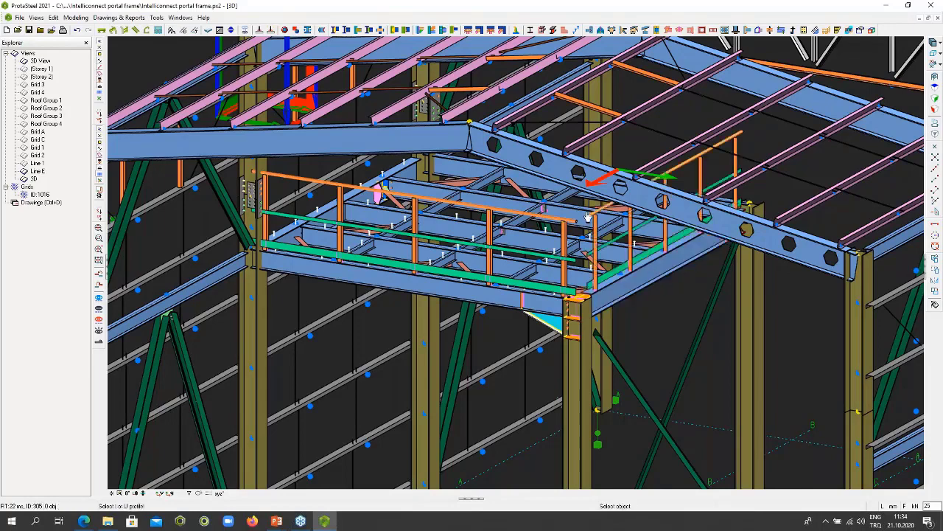
# - Connect the front and side handrails at the mezzanine corner with the handrail connection macro
pyautogui.scroll(3, 656, 281)
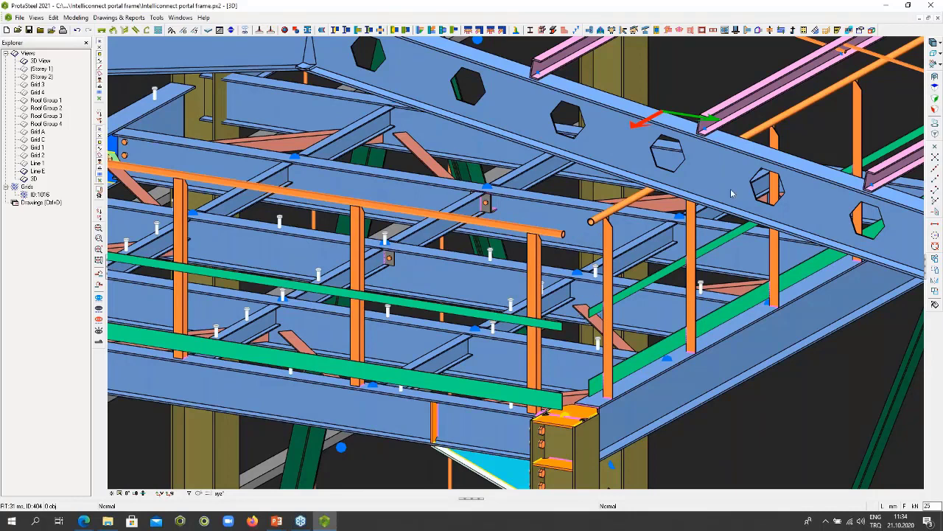
pyautogui.click(828, 34)
pyautogui.click(595, 225)
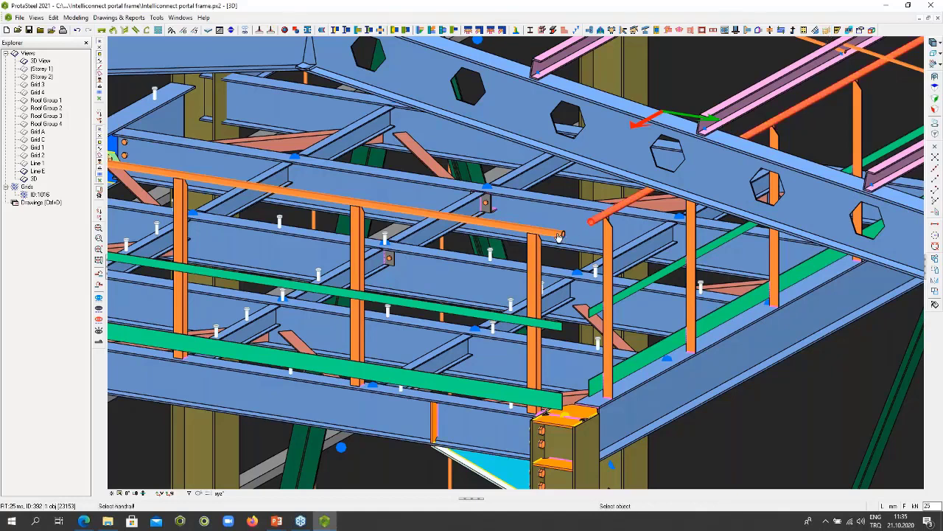
pyautogui.click(559, 235)
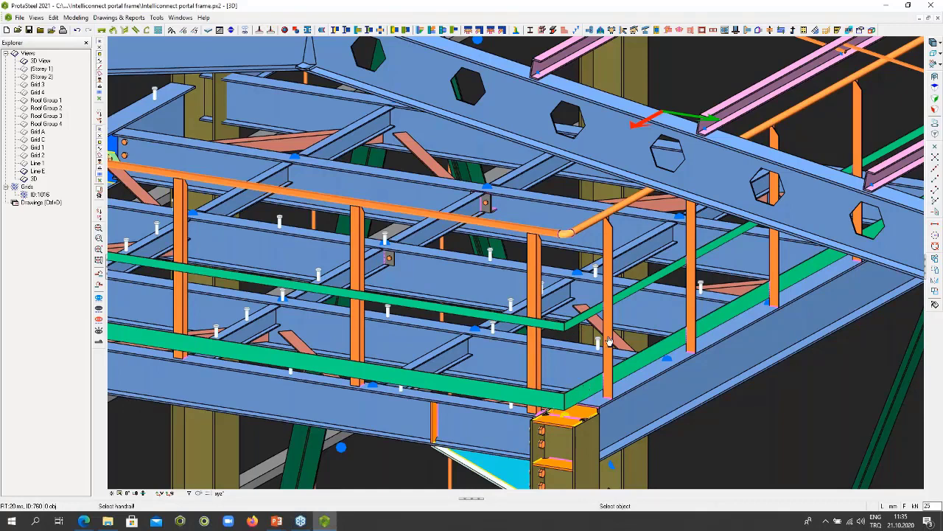
# - Create a floor panel with Floor Modeller in the mezzanine's corner bay by the haunched column, bounded by its four surrounding beams
pyautogui.scroll(-2, 618, 330)
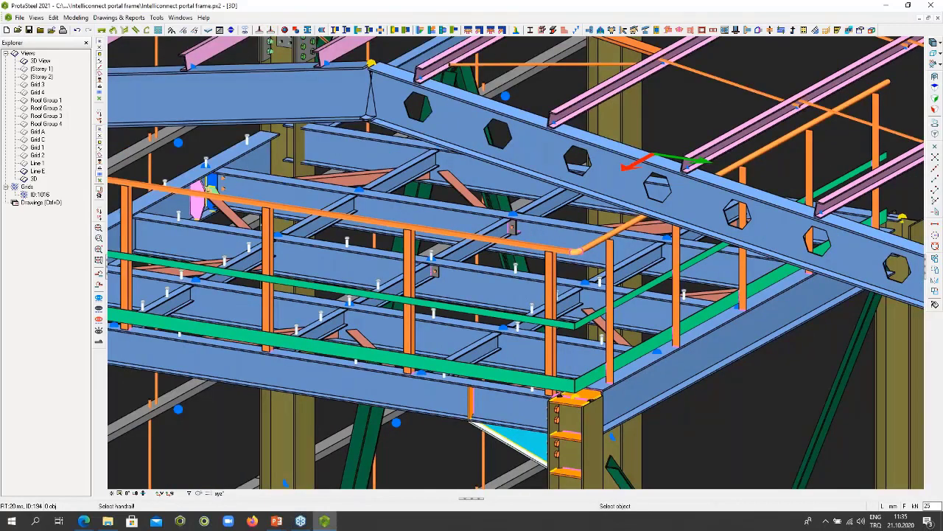
pyautogui.scroll(-1, 617, 324)
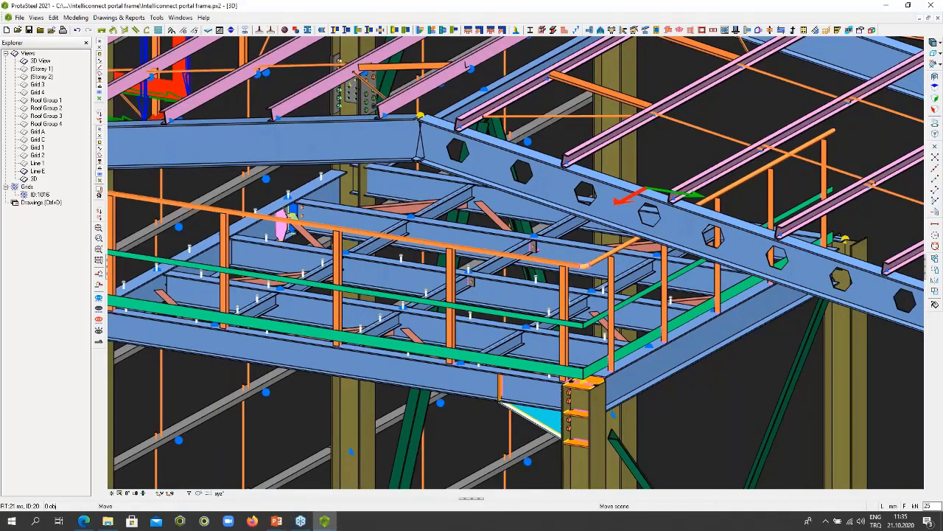
pyautogui.moveTo(617, 325); pyautogui.dragTo(633, 307, button='middle')
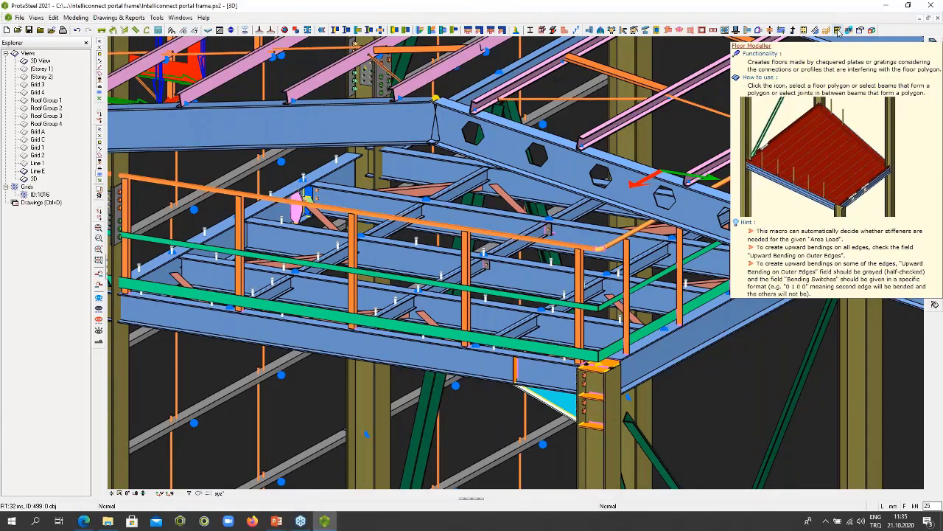
pyautogui.click(839, 33)
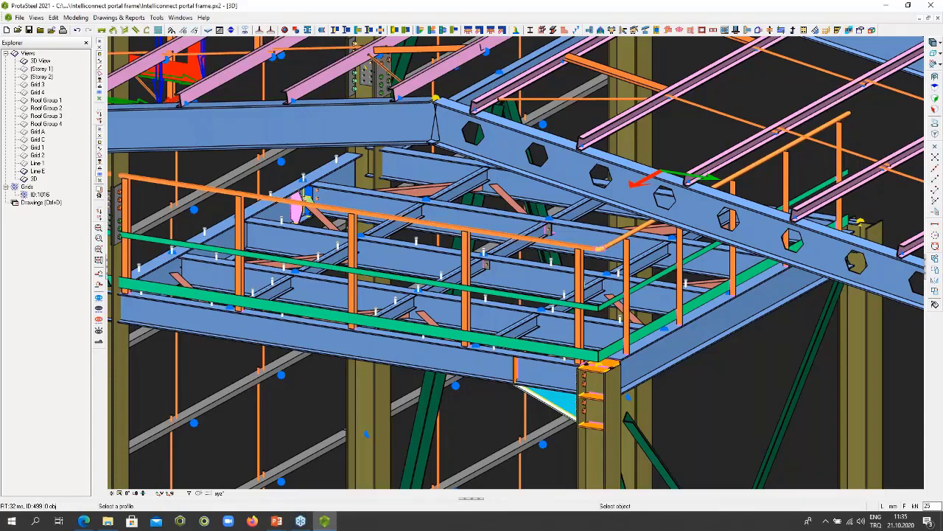
pyautogui.scroll(2, 558, 367)
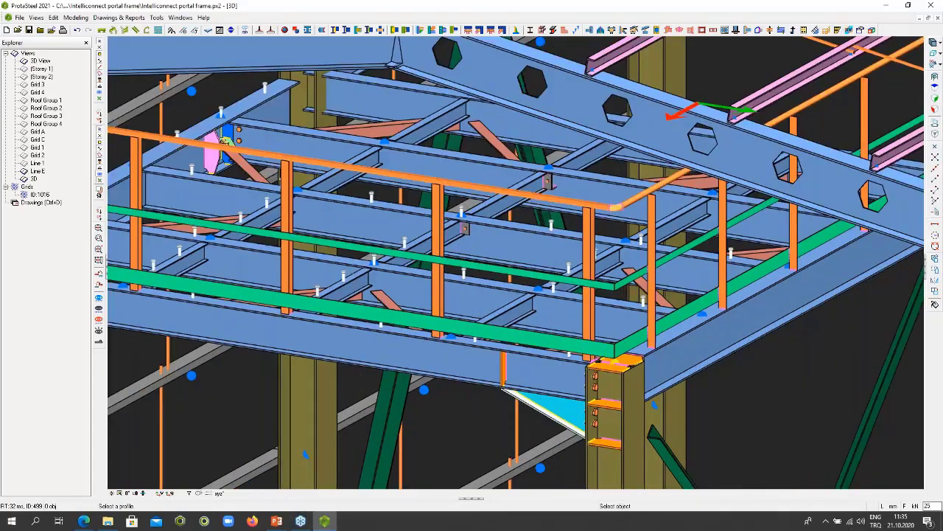
pyautogui.scroll(3, 555, 371)
pyautogui.click(555, 371)
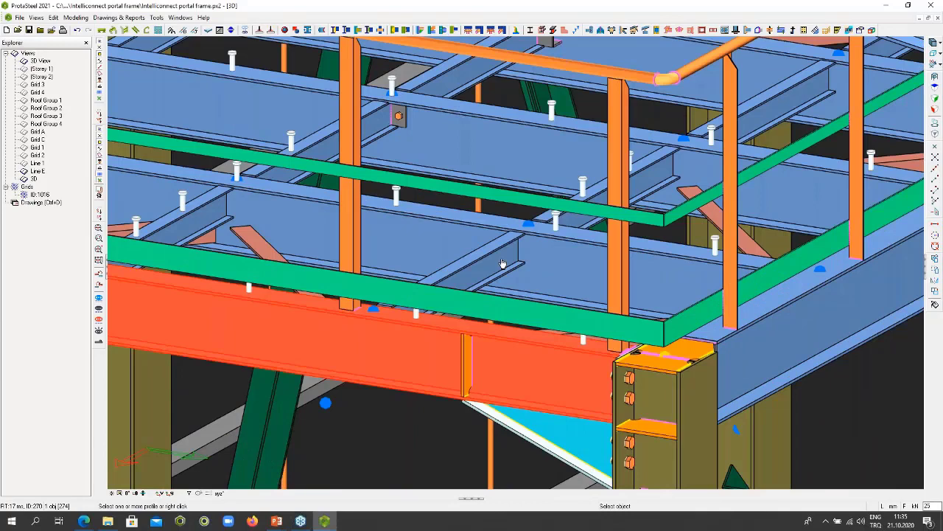
pyautogui.click(502, 263)
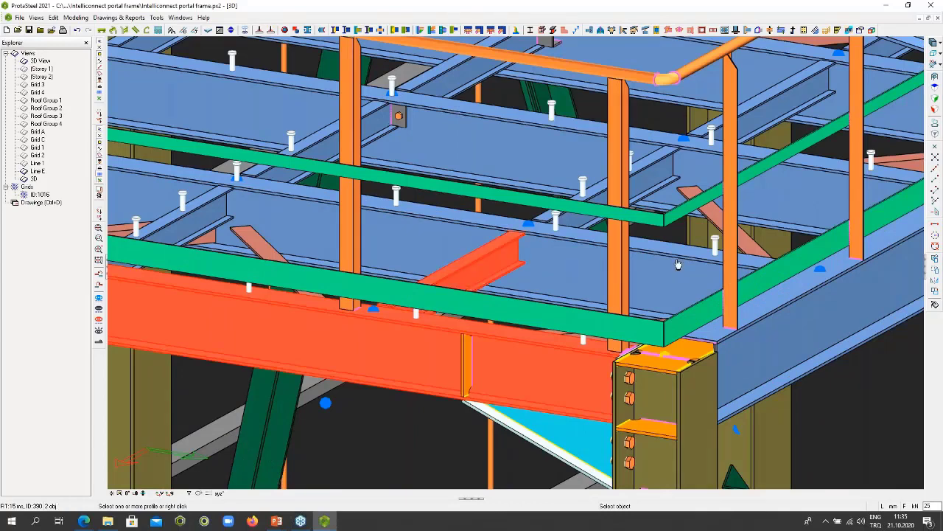
pyautogui.click(678, 264)
pyautogui.click(806, 350)
pyautogui.rightClick(532, 252)
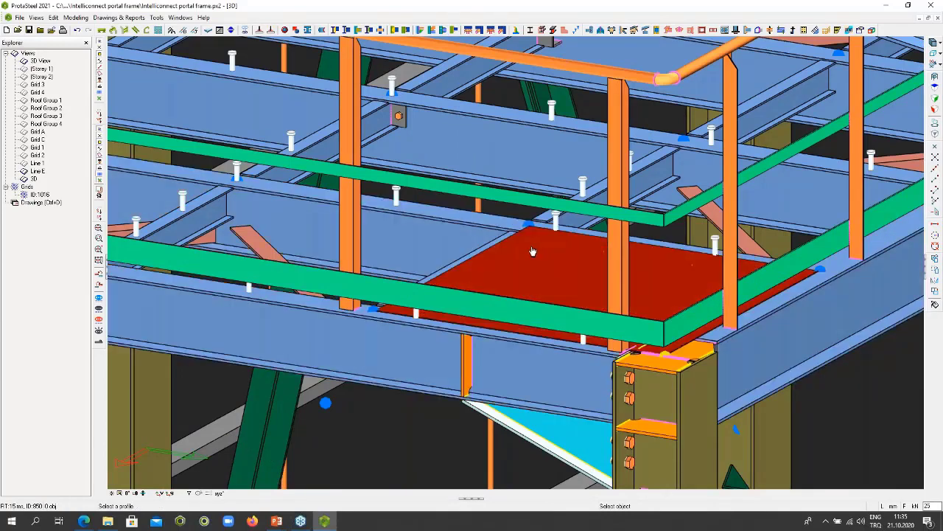
# - Add a second floor panel in the adjoining bay along the mezzanine's front edge beam, using that bay's bounding beams
pyautogui.scroll(-4, 593, 285)
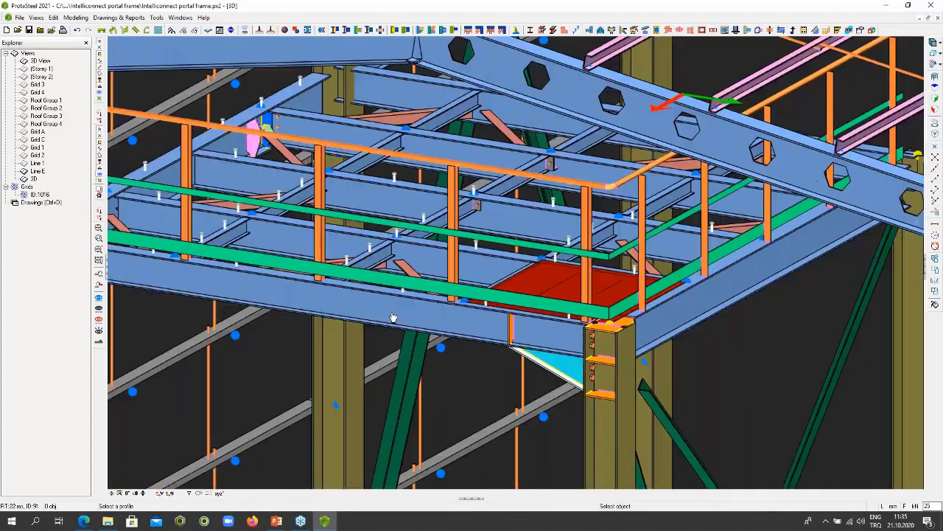
pyautogui.click(393, 317)
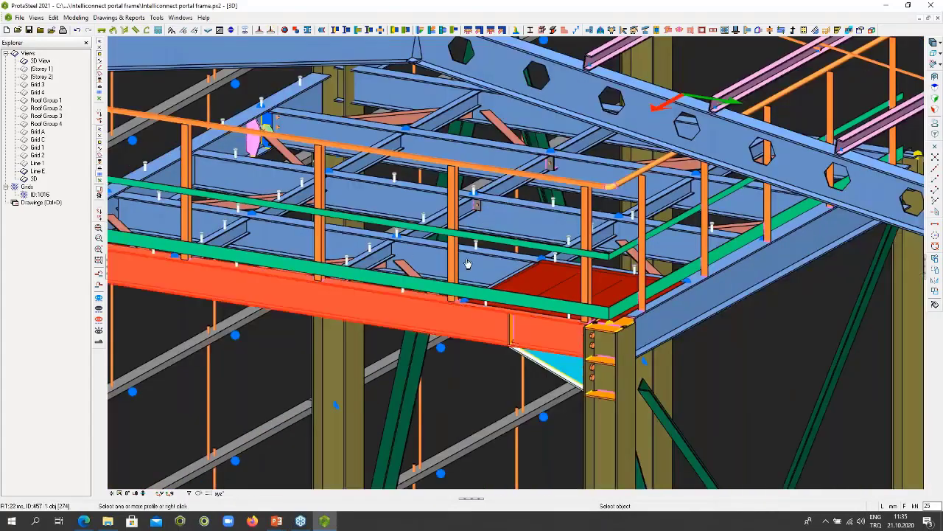
pyautogui.click(373, 251)
pyautogui.scroll(3, 509, 295)
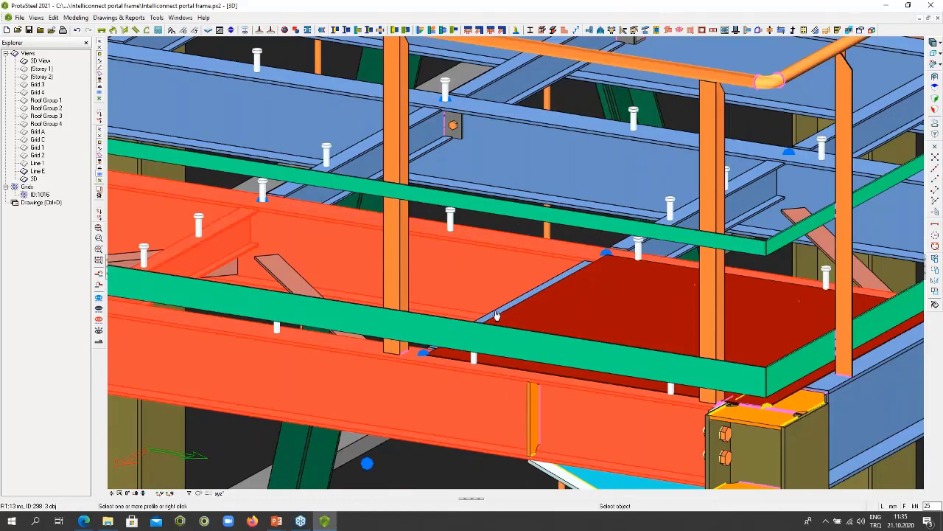
pyautogui.rightClick(496, 315)
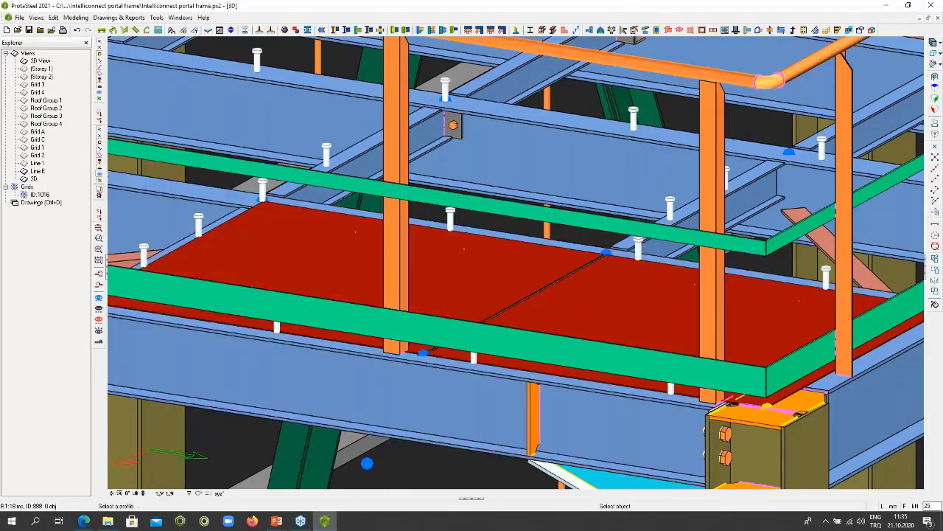
pyautogui.scroll(-3, 495, 314)
pyautogui.press('Escape')
pyautogui.moveTo(492, 314); pyautogui.dragTo(479, 332, button='middle')
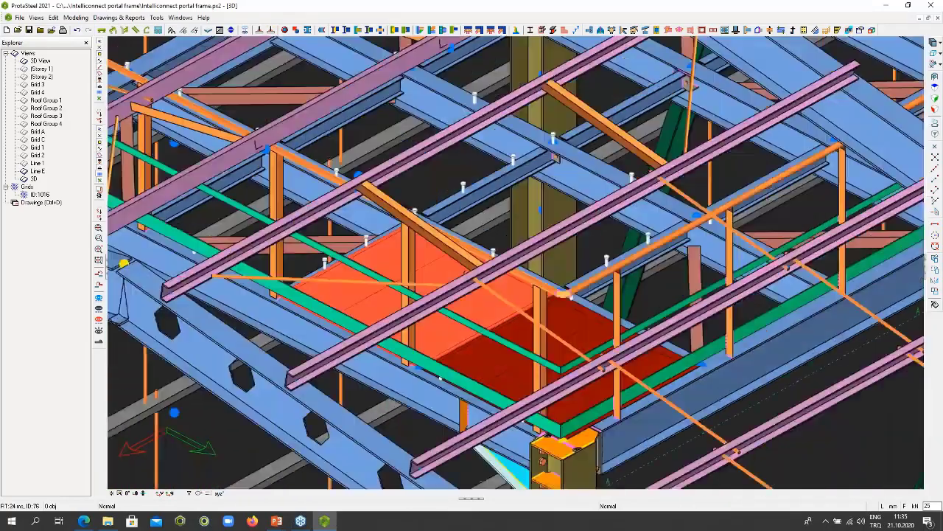
pyautogui.moveTo(440, 377); pyautogui.dragTo(495, 302, button='middle')
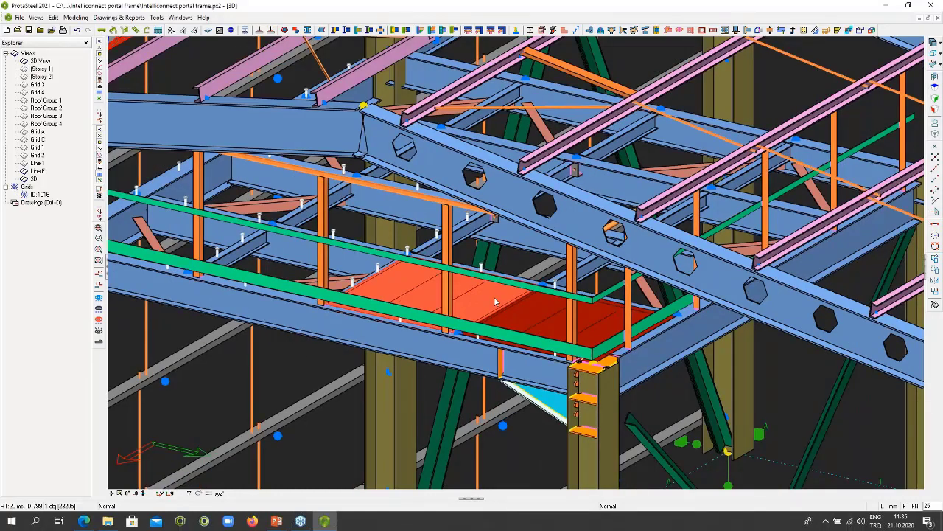
# - Add a haunched end-plate connection between the other end of the mezzanine's front edge beam and its supporting column
pyautogui.scroll(-3, 496, 302)
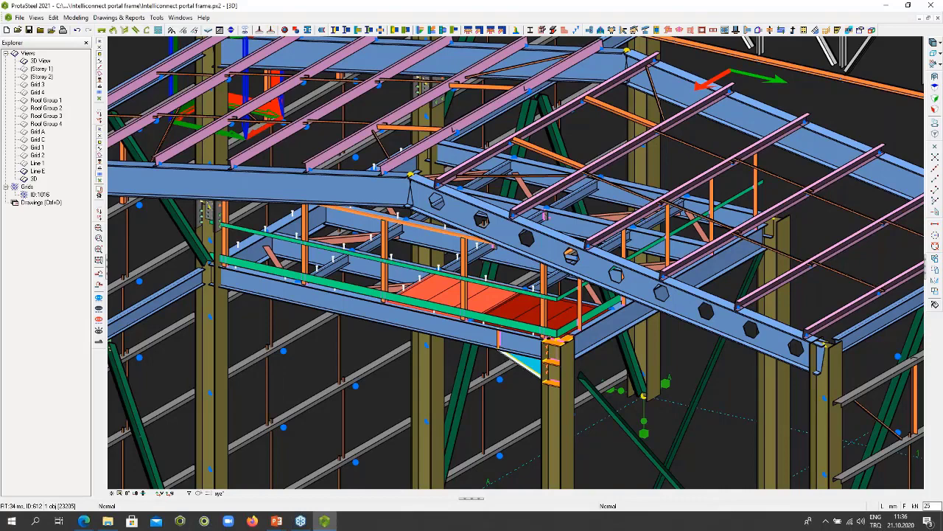
pyautogui.scroll(-5, 454, 219)
pyautogui.scroll(3, 454, 219)
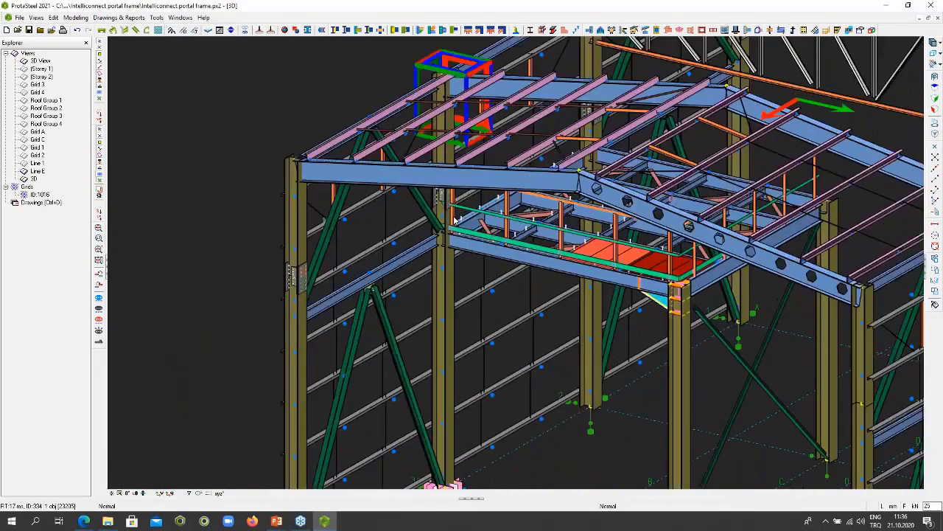
pyautogui.scroll(6, 454, 219)
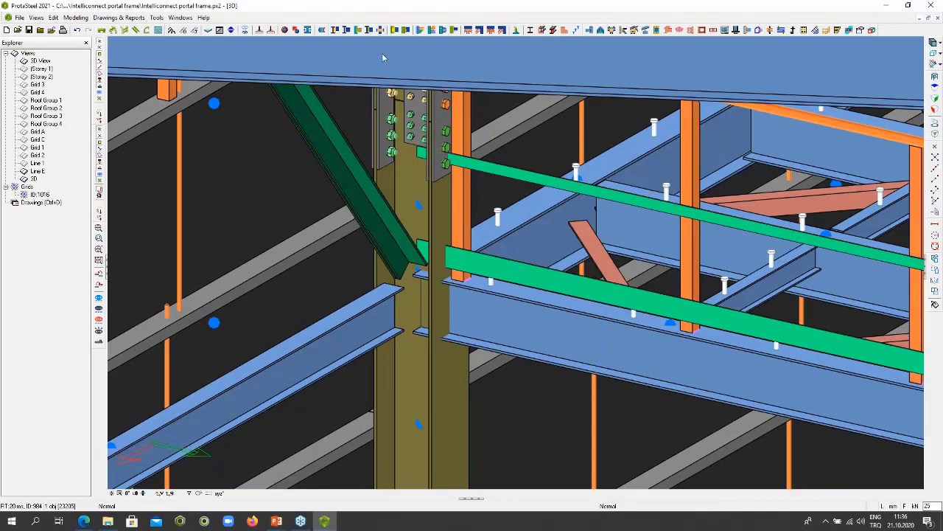
pyautogui.click(438, 362)
pyautogui.keyDown('ctrl'); pyautogui.click(505, 333); pyautogui.keyUp('ctrl')
pyautogui.rightClick(509, 317)
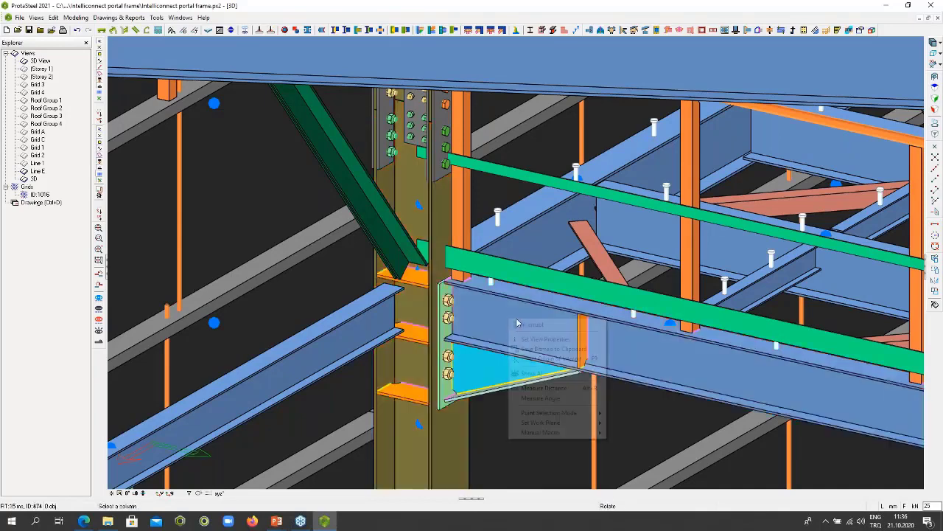
pyautogui.click(525, 324)
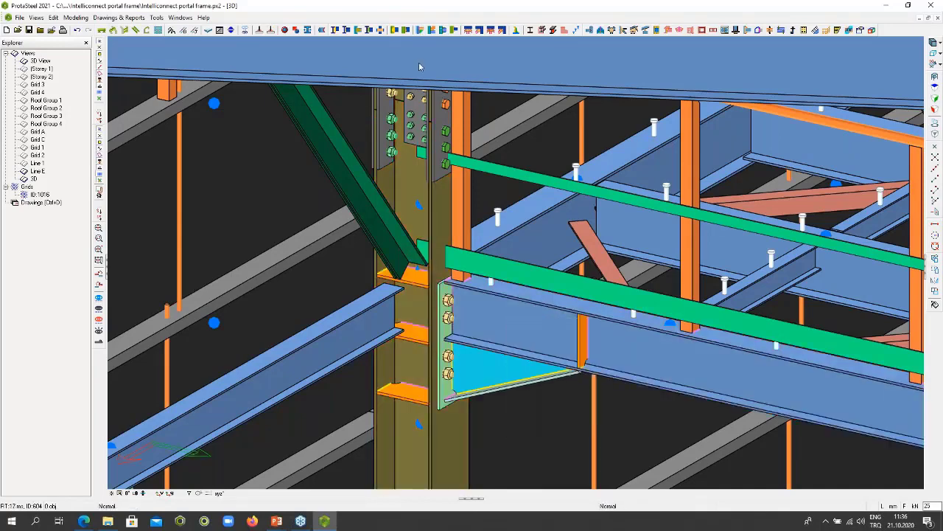
# - Connect the side beam to the same column's web, including the column's upper and middle stiffener plates in the connection
pyautogui.click(333, 30)
pyautogui.click(402, 309)
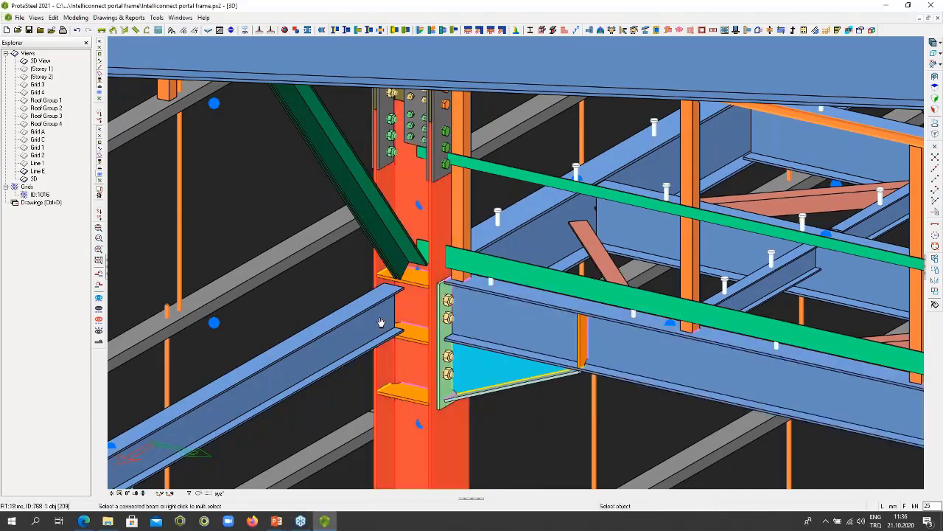
pyautogui.click(391, 306)
pyautogui.scroll(4, 420, 288)
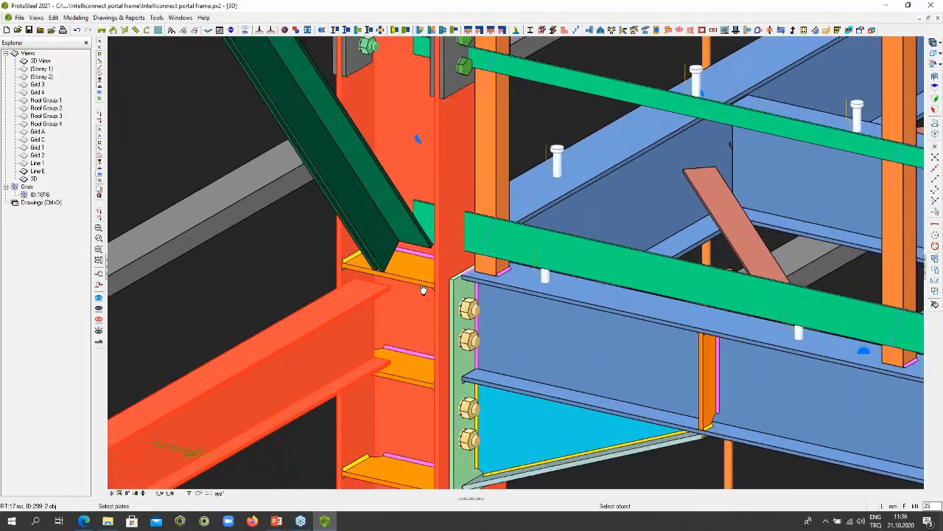
pyautogui.click(418, 387)
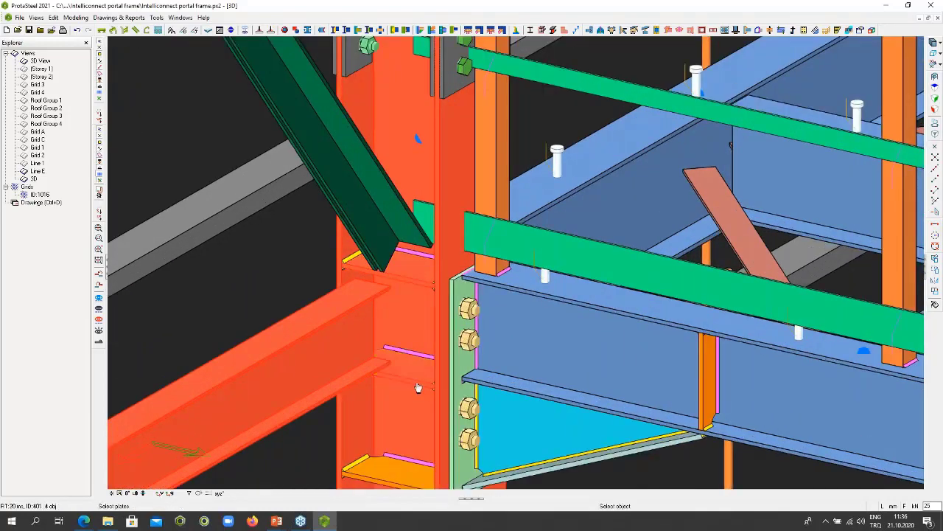
pyautogui.rightClick(419, 385)
pyautogui.press('Escape')
pyautogui.scroll(-3, 445, 183)
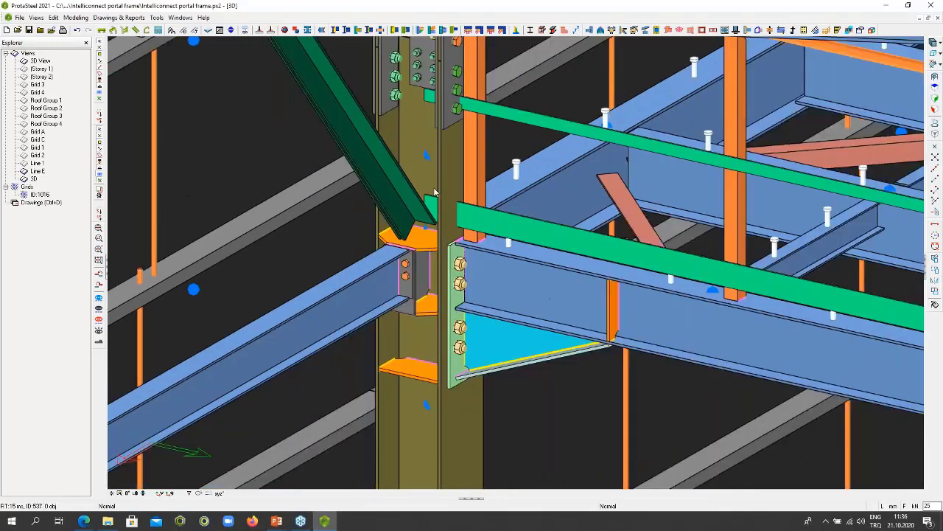
# - Connect the diagonal brace to the same column with a bolted gusset plate just above the side beam
pyautogui.scroll(2, 426, 189)
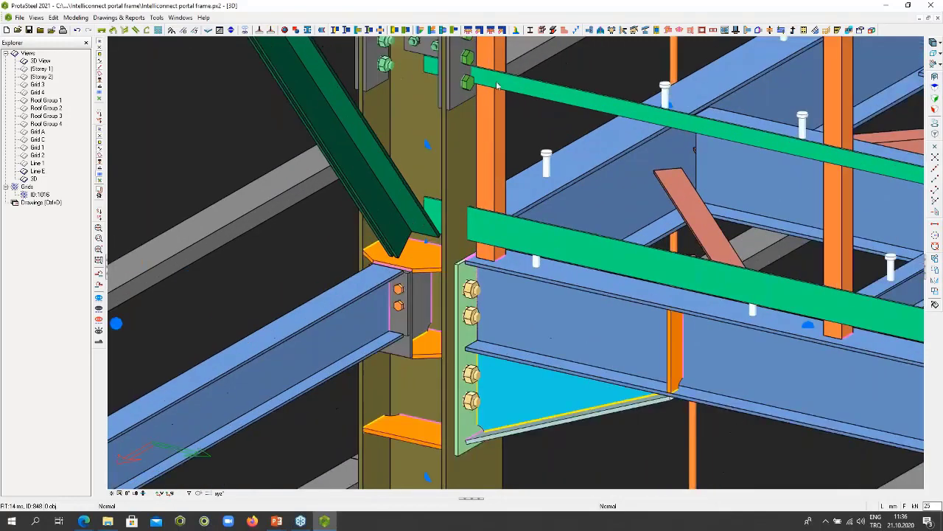
pyautogui.click(479, 30)
pyautogui.click(448, 176)
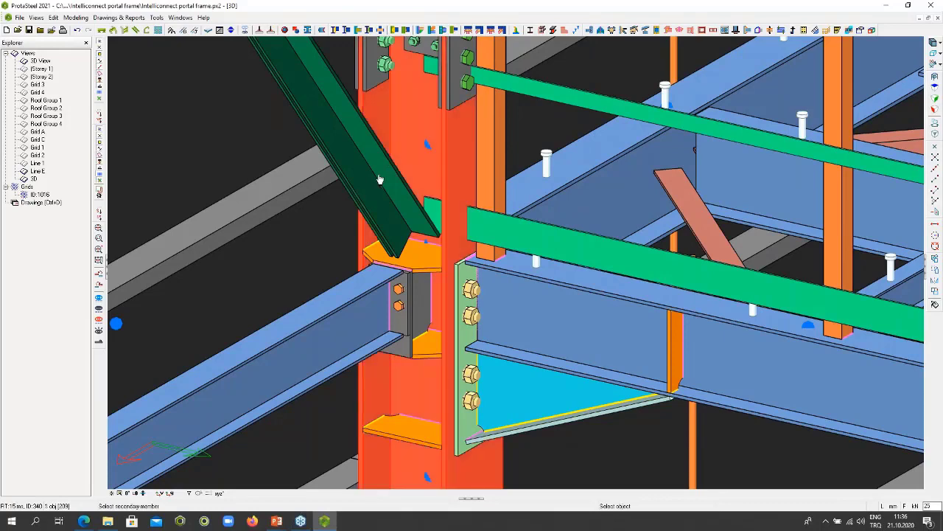
pyautogui.click(380, 180)
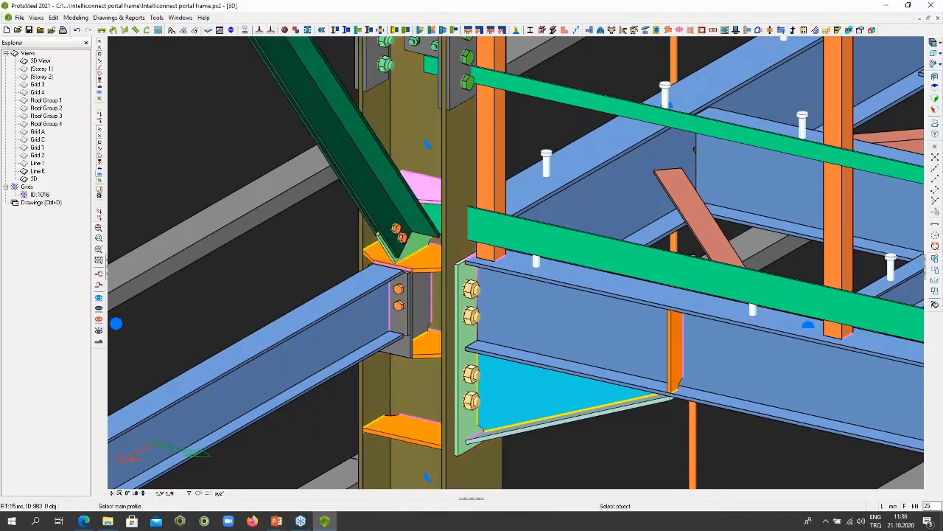
pyautogui.press('Escape')
pyautogui.scroll(-3, 435, 248)
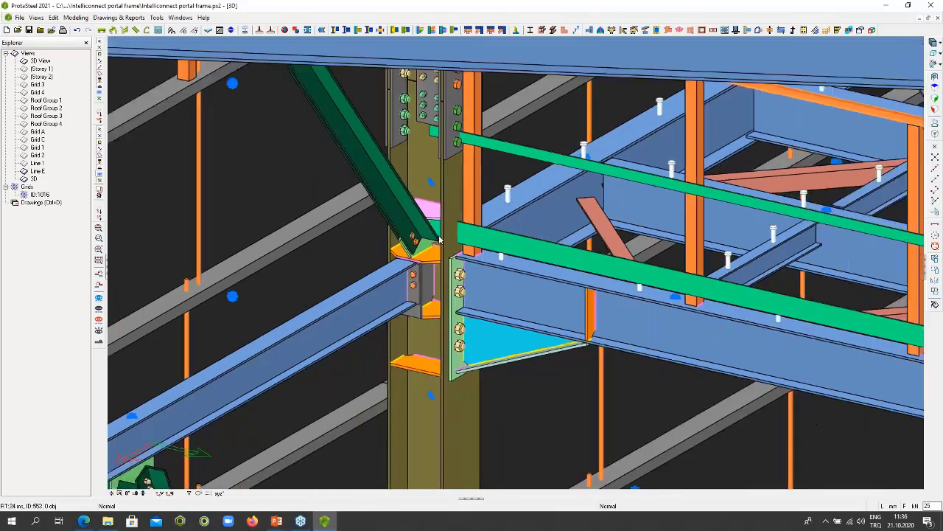
# - Highlight the assembly of the newly connected column and show only that assembly
pyautogui.click(446, 204)
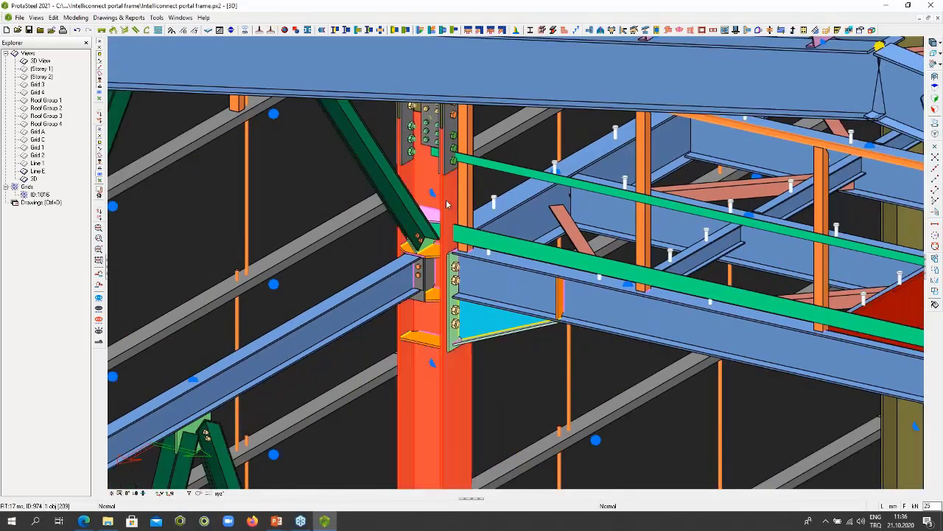
pyautogui.rightClick(447, 201)
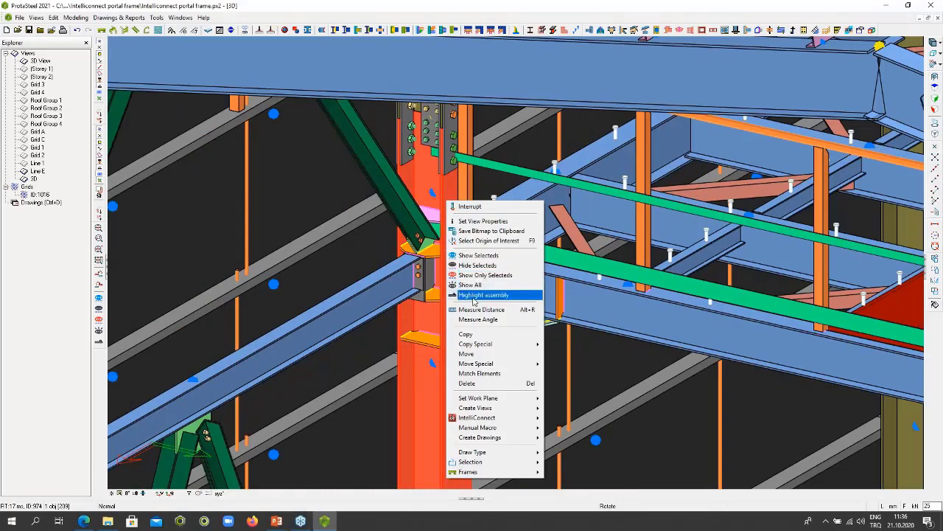
pyautogui.click(474, 295)
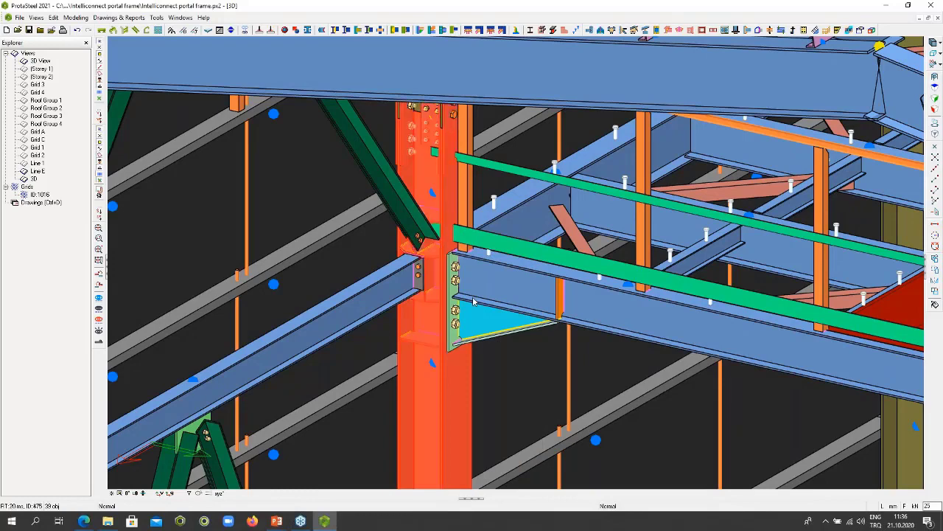
pyautogui.rightClick(454, 196)
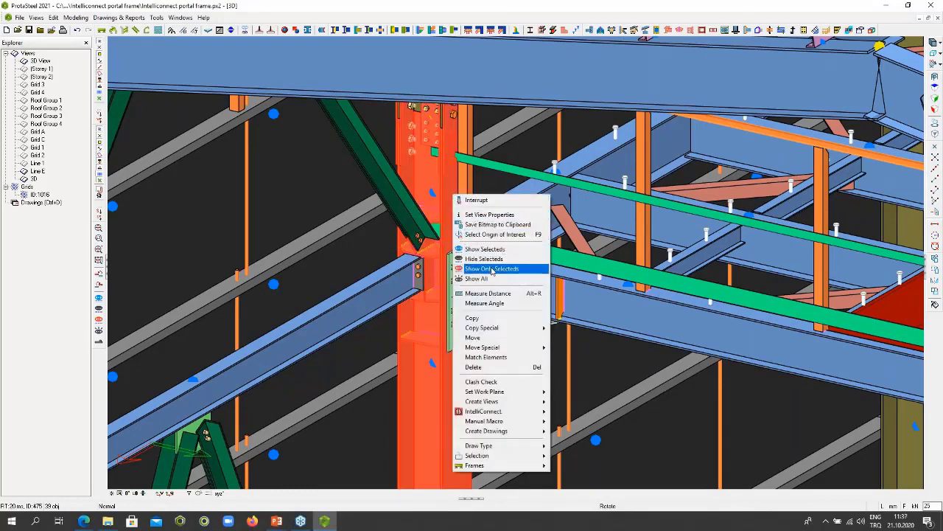
pyautogui.click(492, 271)
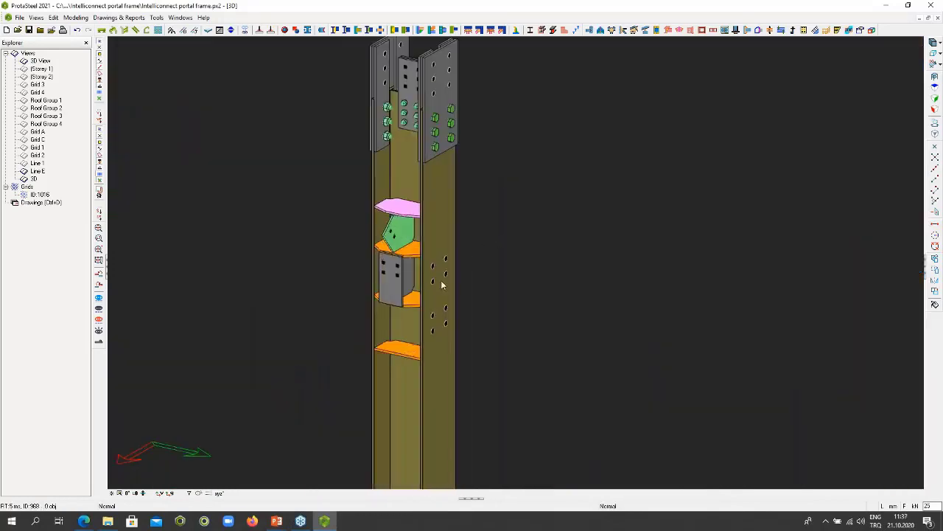
# - Examine the isolated column assembly's splice plates, stiffeners, gusset, beam connection plate and bolt holes from several angles
pyautogui.click(400, 277)
pyautogui.moveTo(402, 286); pyautogui.dragTo(340, 286, button='middle')
pyautogui.scroll(3, 396, 278)
pyautogui.scroll(-5, 384, 270)
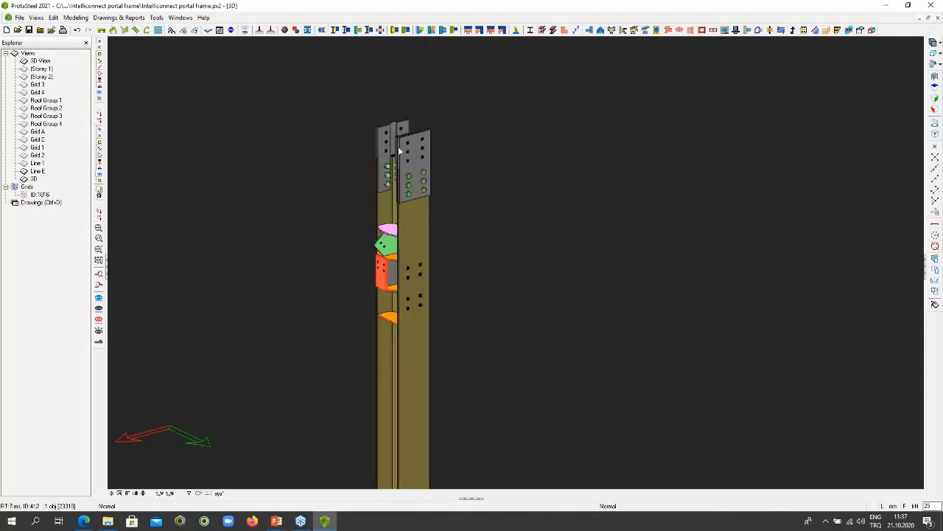
pyautogui.scroll(5, 410, 156)
pyautogui.moveTo(404, 209)
pyautogui.mouseDown(button='middle')
pyautogui.moveTo(476, 210)
pyautogui.moveTo(413, 206)
pyautogui.mouseUp(button='middle')
pyautogui.scroll(-4, 412, 207)
pyautogui.scroll(4, 408, 211)
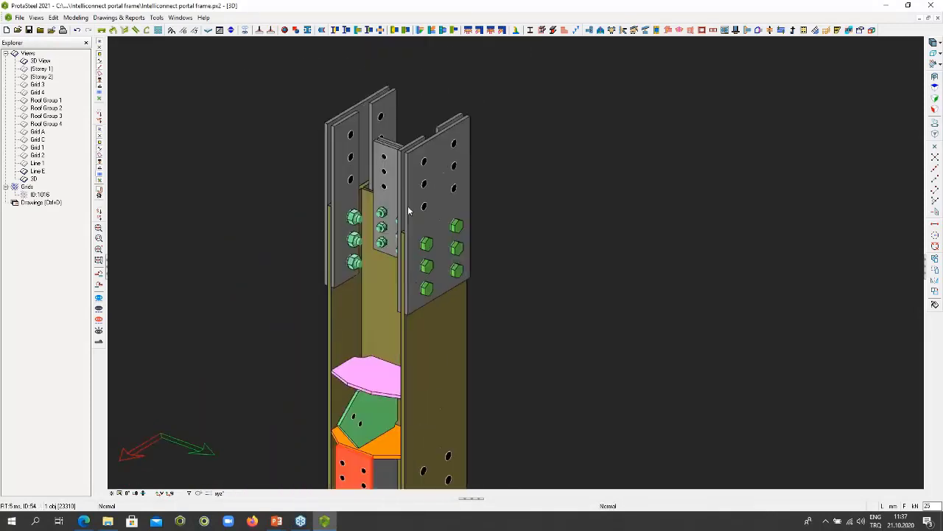
pyautogui.moveTo(427, 289); pyautogui.dragTo(426, 155, button='middle')
pyautogui.scroll(-2, 432, 188)
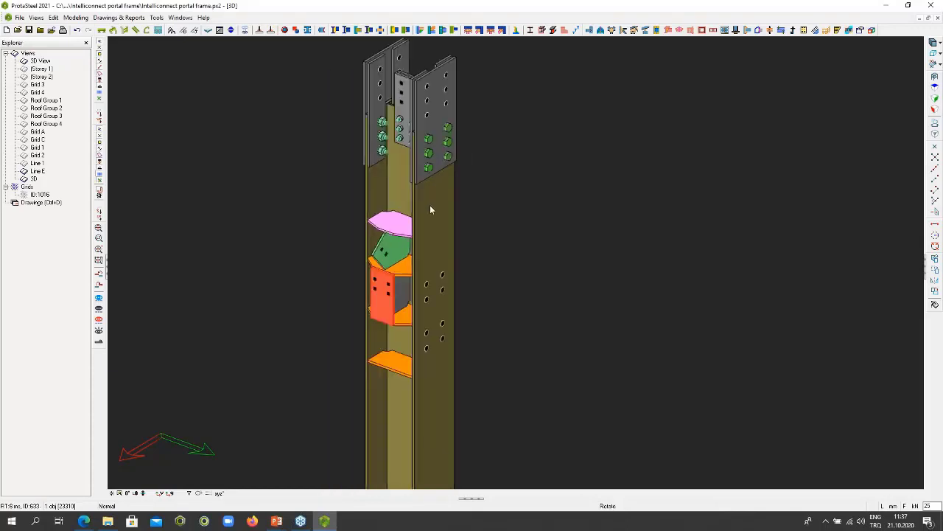
# - Show all hidden parts of the model again and bring the complete portal frame into view
pyautogui.moveTo(429, 205); pyautogui.dragTo(493, 177, button='middle')
pyautogui.rightClick(493, 177)
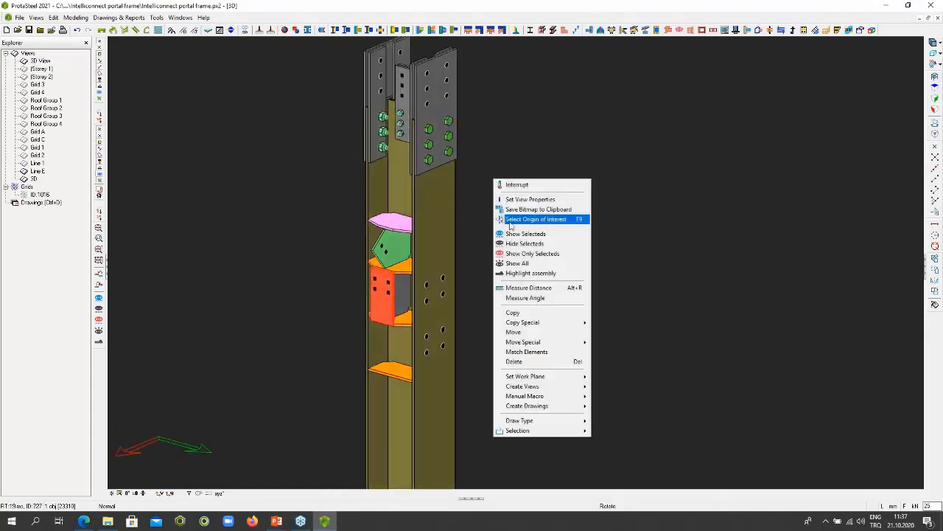
pyautogui.click(520, 263)
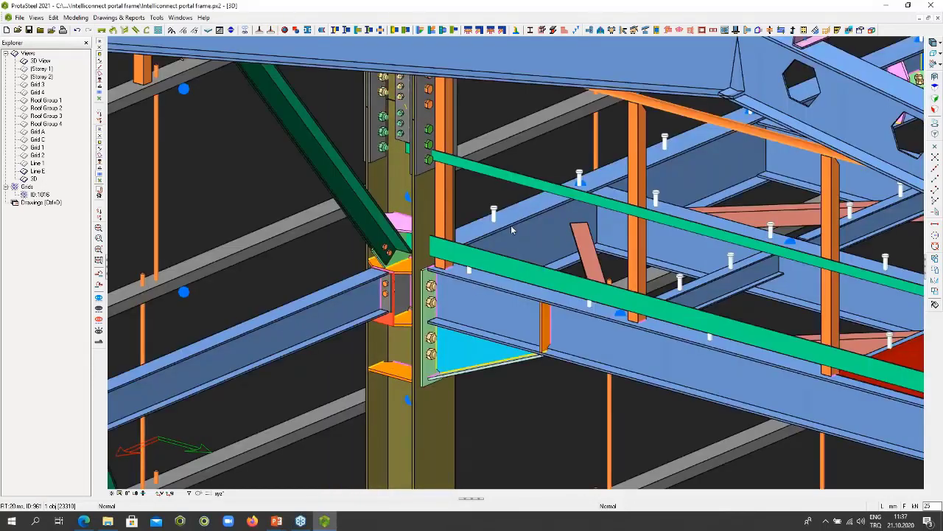
pyautogui.scroll(-5, 498, 231)
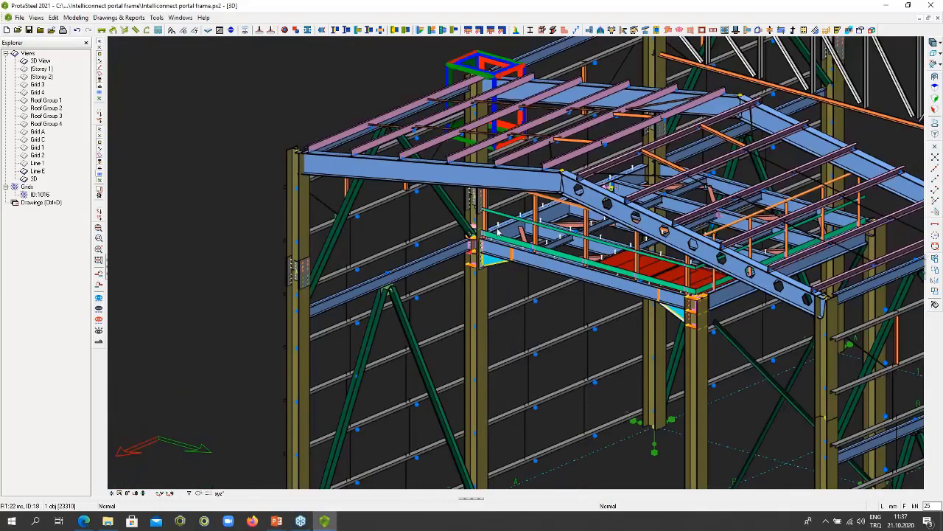
pyautogui.scroll(-2, 498, 231)
pyautogui.scroll(-1, 621, 259)
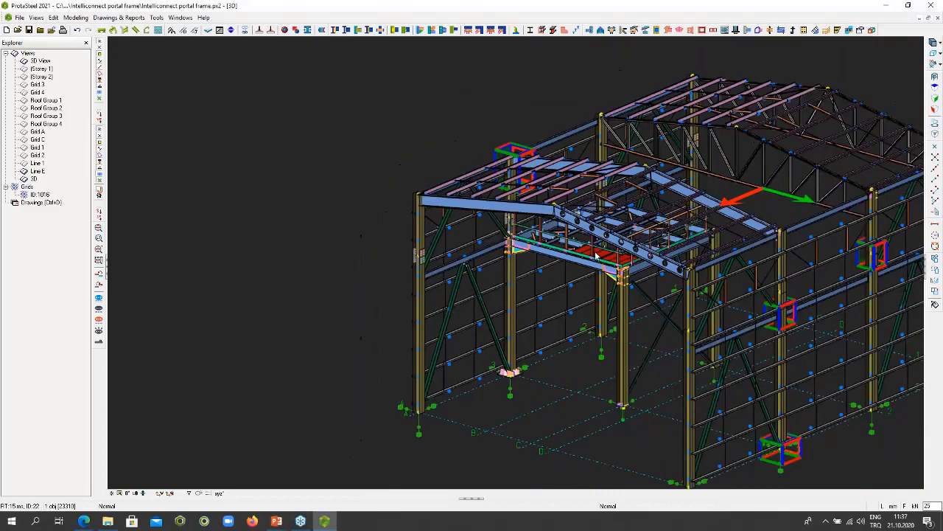
pyautogui.moveTo(621, 260); pyautogui.dragTo(398, 244, button='middle')
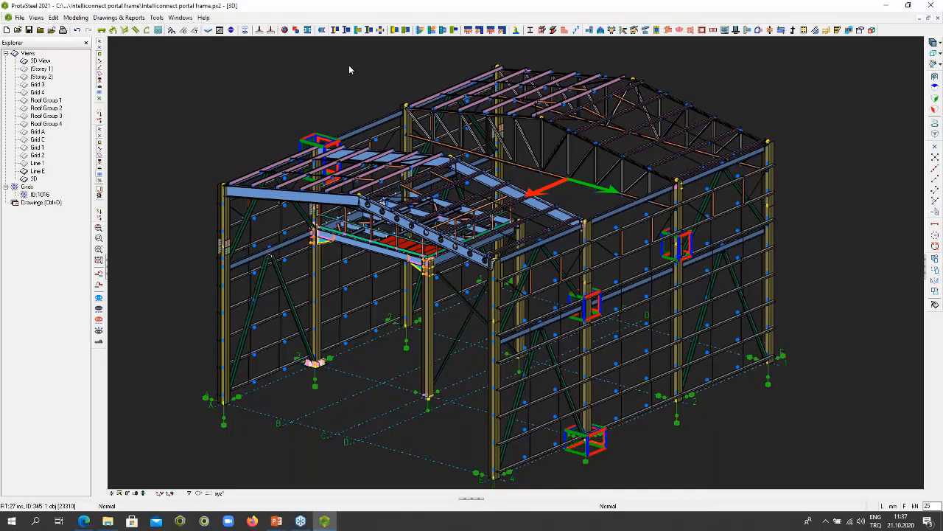
# - Reopen the recent project Intelliconnect portal frame.px2, discarding the unsaved changes, and view the whole frame
pyautogui.click(21, 17)
pyautogui.moveTo(53, 160)
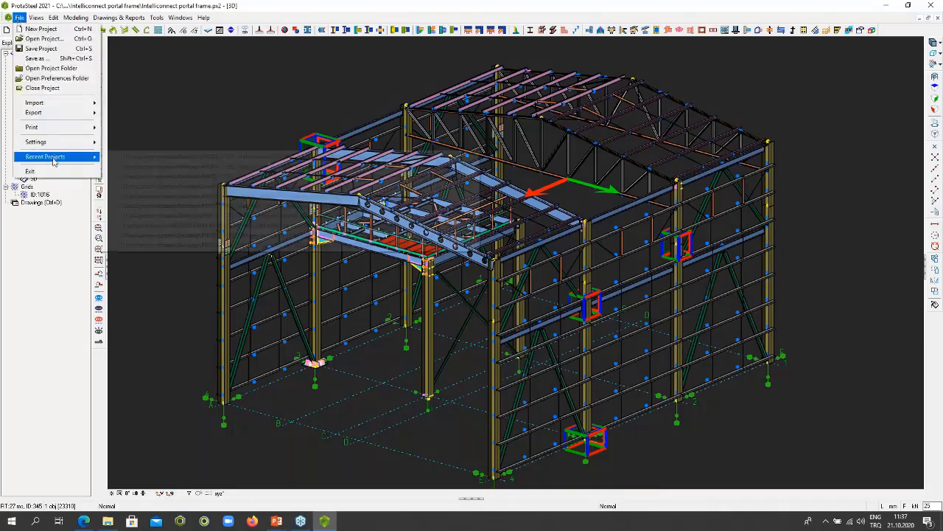
pyautogui.click(125, 158)
pyautogui.click(497, 295)
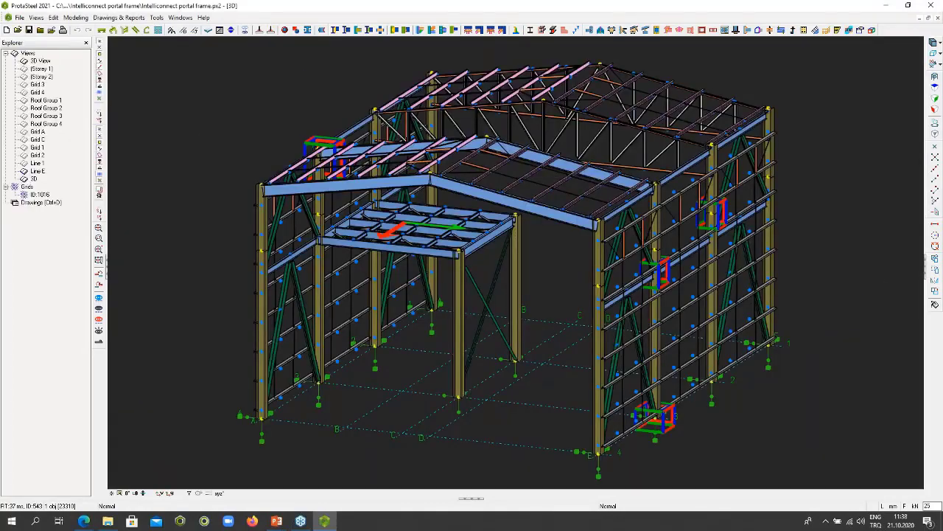
pyautogui.scroll(-4, 525, 218)
pyautogui.moveTo(525, 218); pyautogui.dragTo(438, 274, button='middle')
pyautogui.scroll(1, 438, 245)
pyautogui.scroll(2, 438, 244)
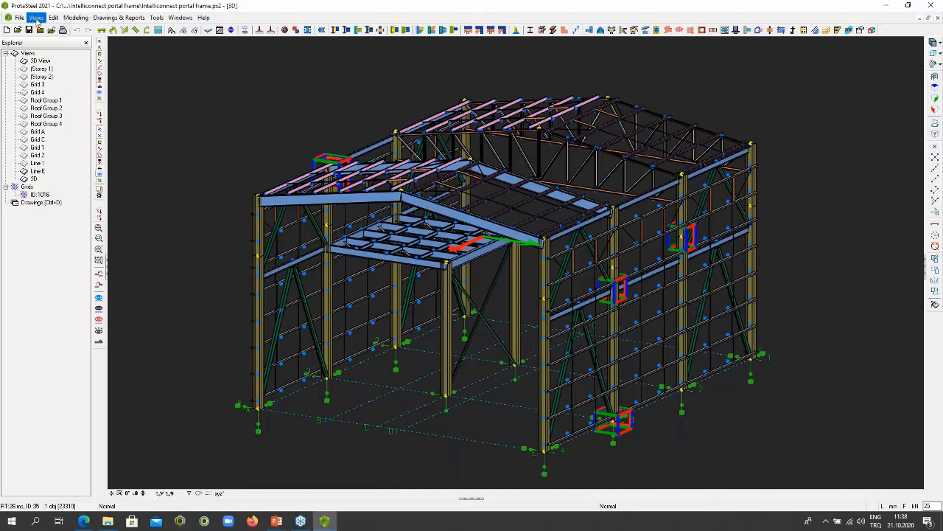
# - Colour the 3D model by connection design ratio to show each connection's check status
pyautogui.click(36, 17)
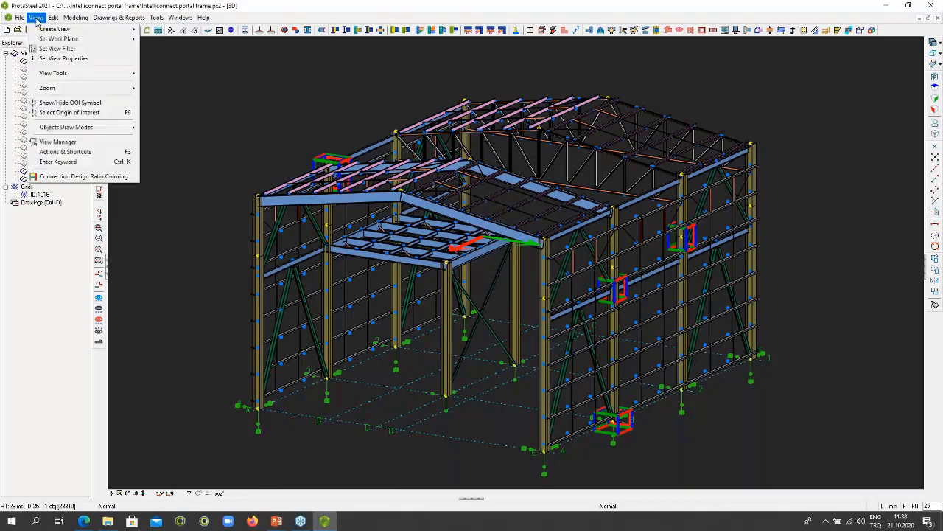
pyautogui.click(54, 176)
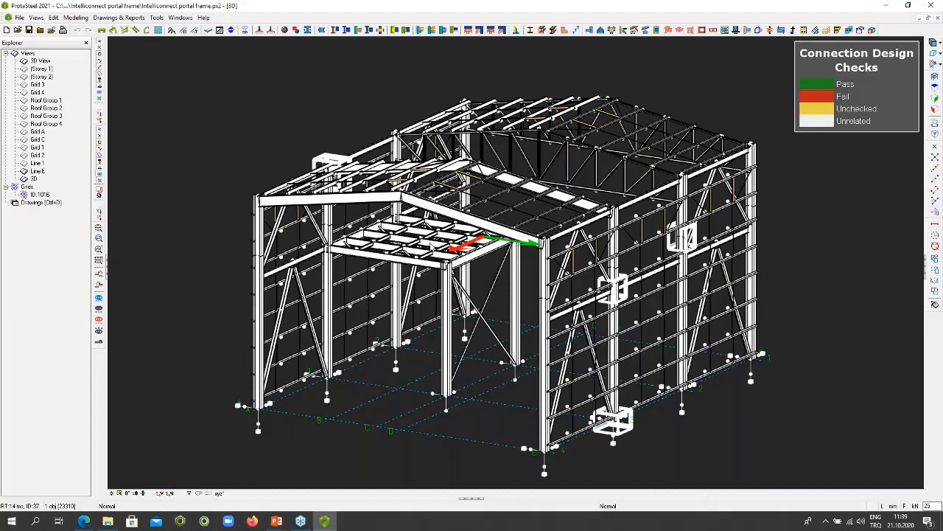
pyautogui.scroll(2, 433, 250)
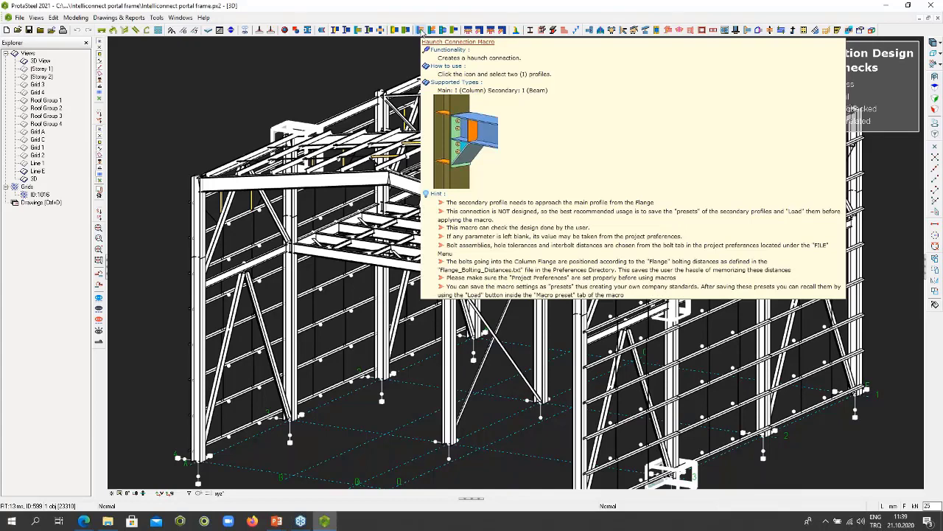
# - Add a haunch connection between the front column of the mezzanine floor and the edge beam framing into its flange
pyautogui.click(420, 30)
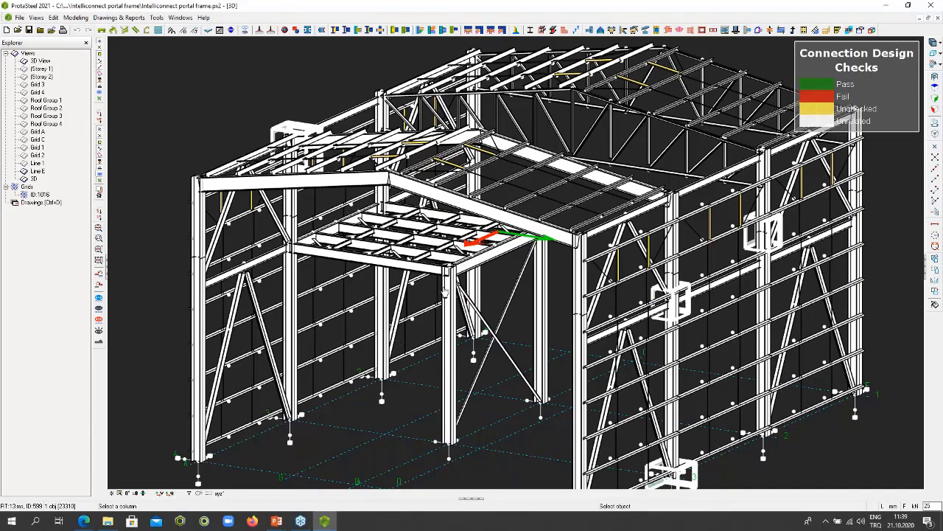
pyautogui.scroll(3, 445, 293)
pyautogui.click(447, 286)
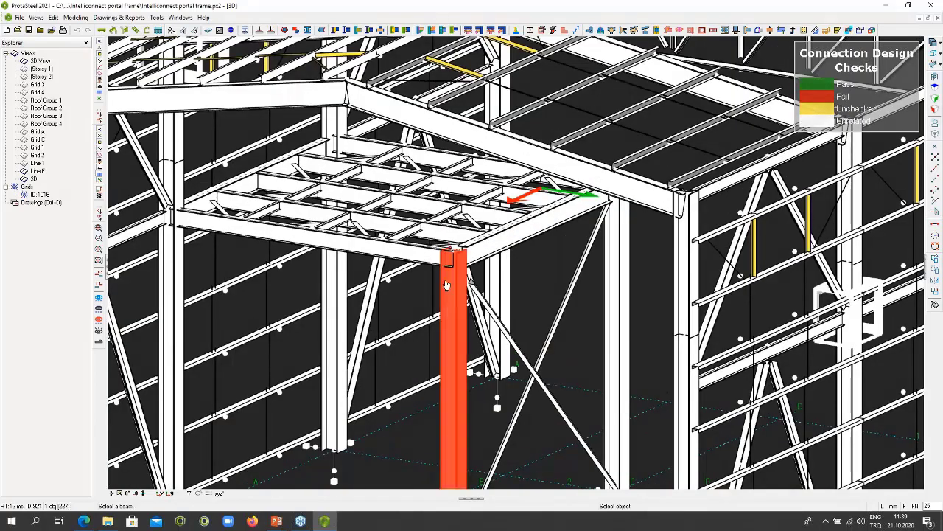
pyautogui.click(412, 255)
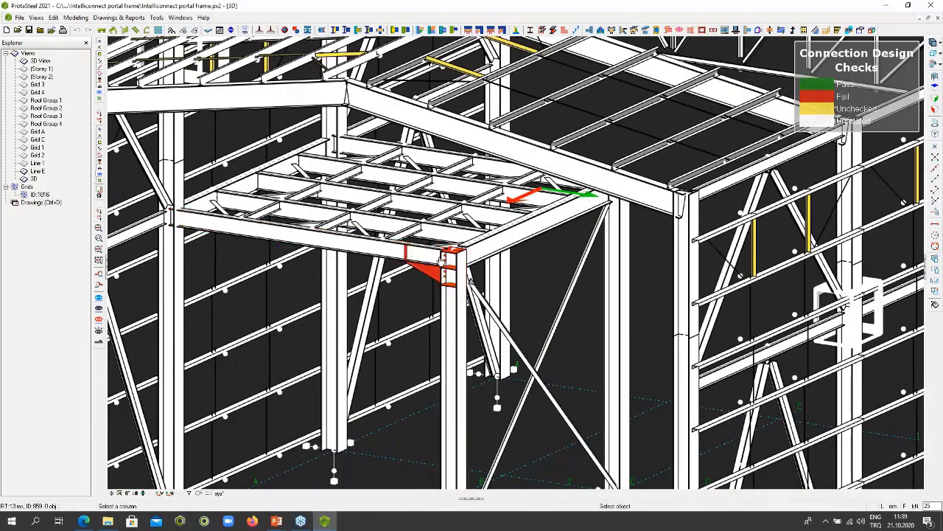
pyautogui.rightClick(439, 258)
pyautogui.click(446, 263)
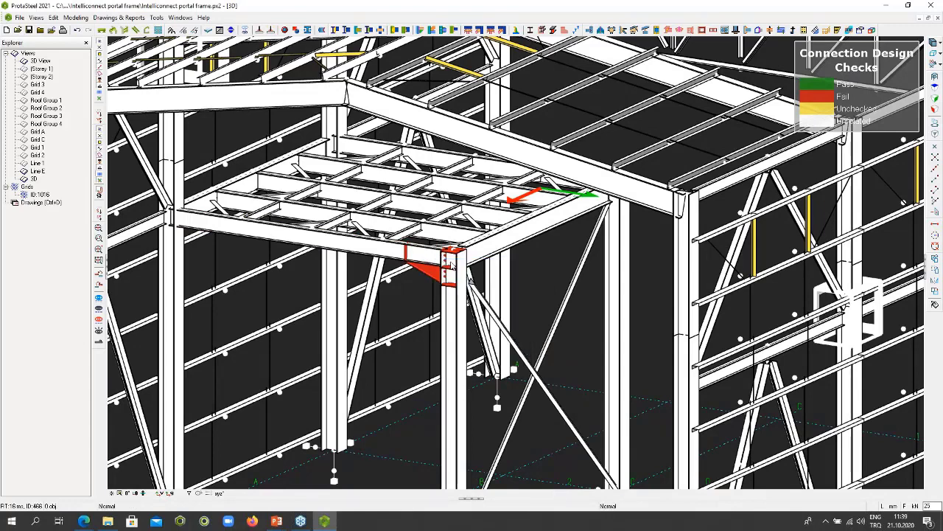
# - Generate the default connection design report for the new haunch connection and dismiss the output folder window
pyautogui.scroll(2, 451, 265)
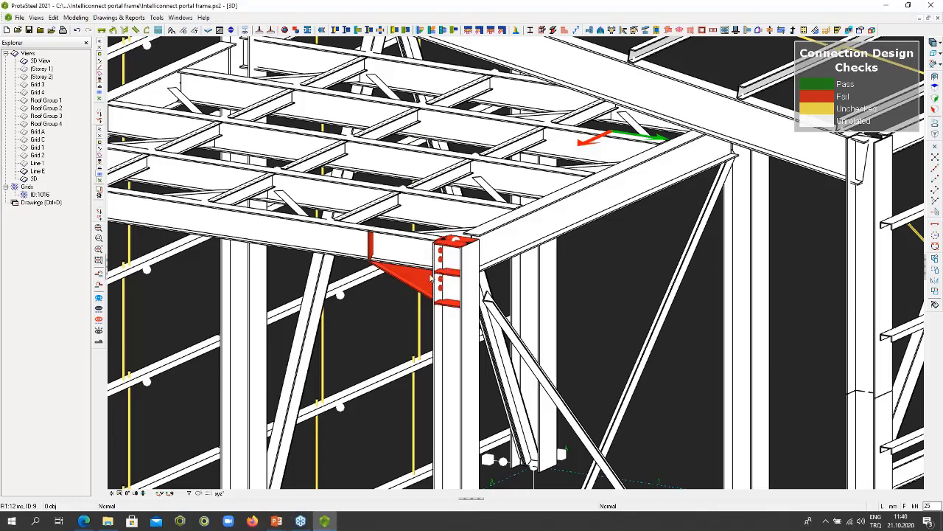
pyautogui.click(422, 279)
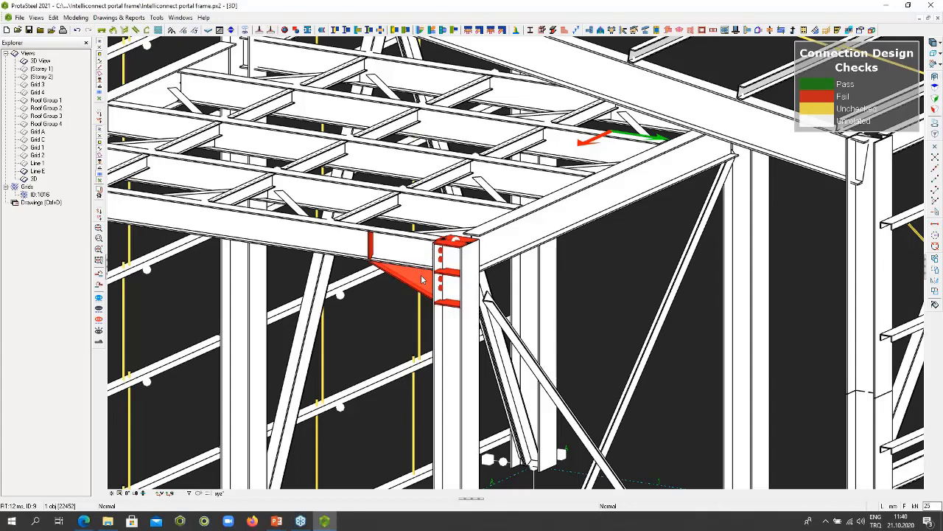
pyautogui.rightClick(423, 278)
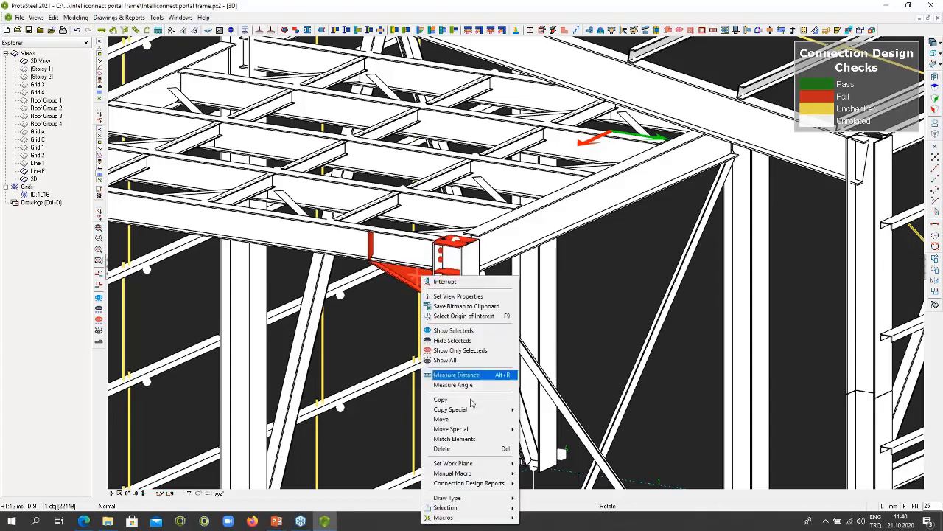
pyautogui.click(550, 493)
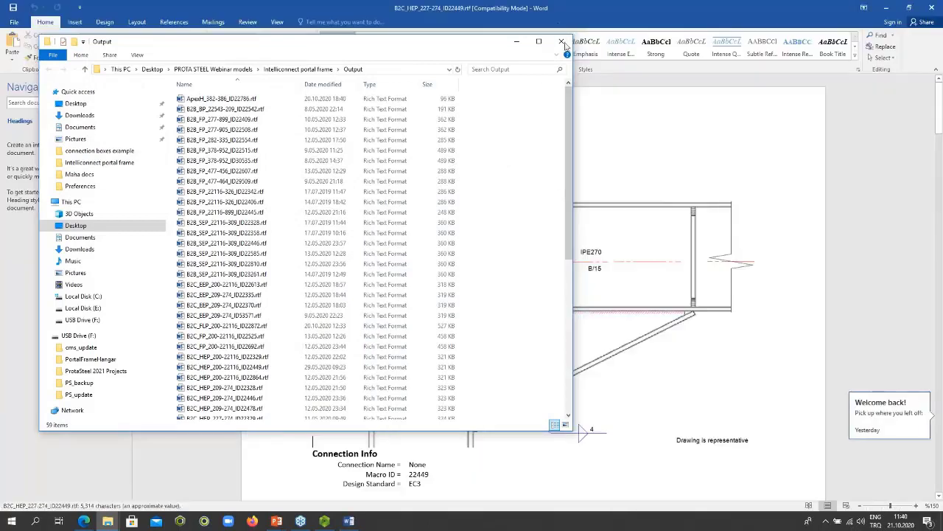
pyautogui.click(563, 43)
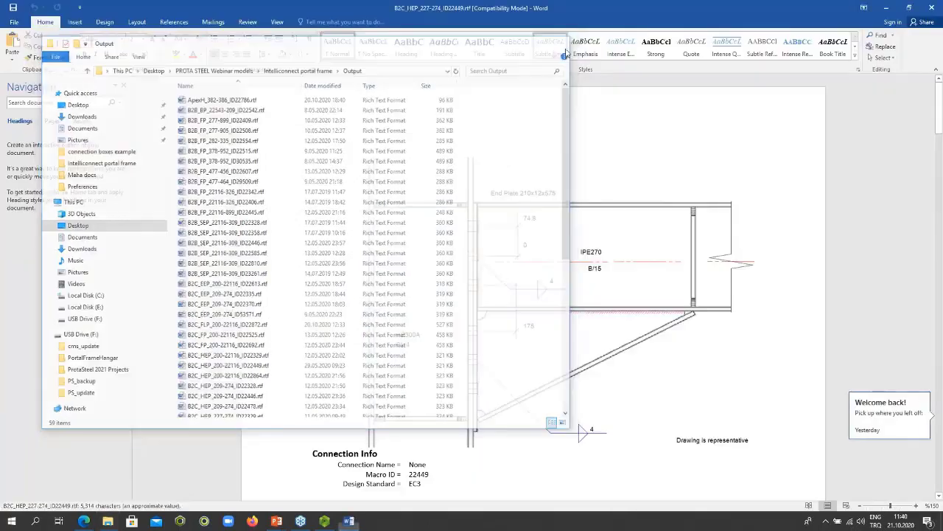
# - Read through the haunch report's geometry, weld, bolt, end plate and column stiffener checks in Word, and close the report
pyautogui.scroll(-8, 877, 197)
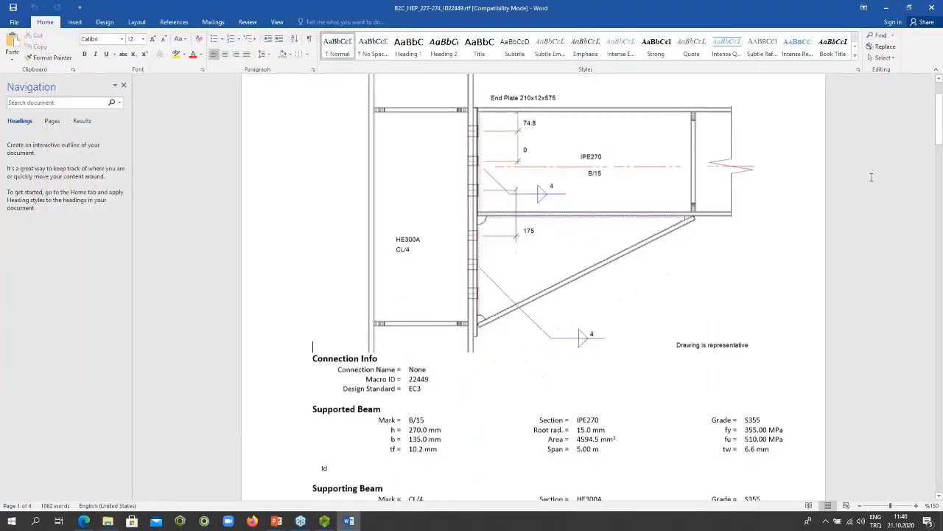
pyautogui.scroll(-9, 876, 197)
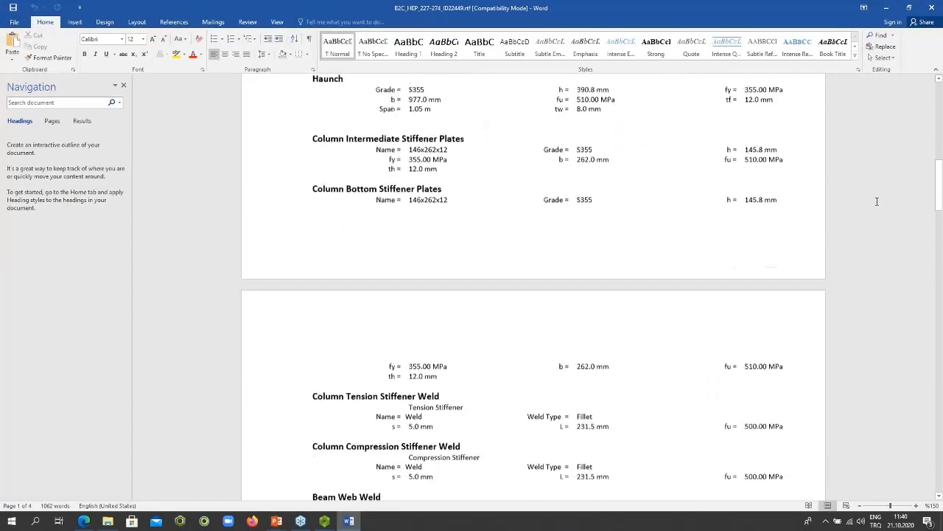
pyautogui.scroll(-12, 876, 201)
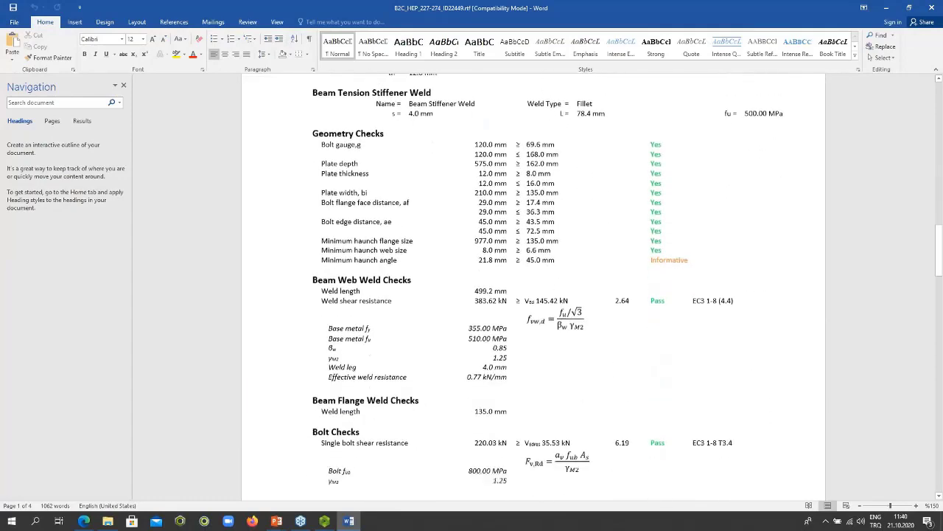
pyautogui.scroll(-7, 876, 201)
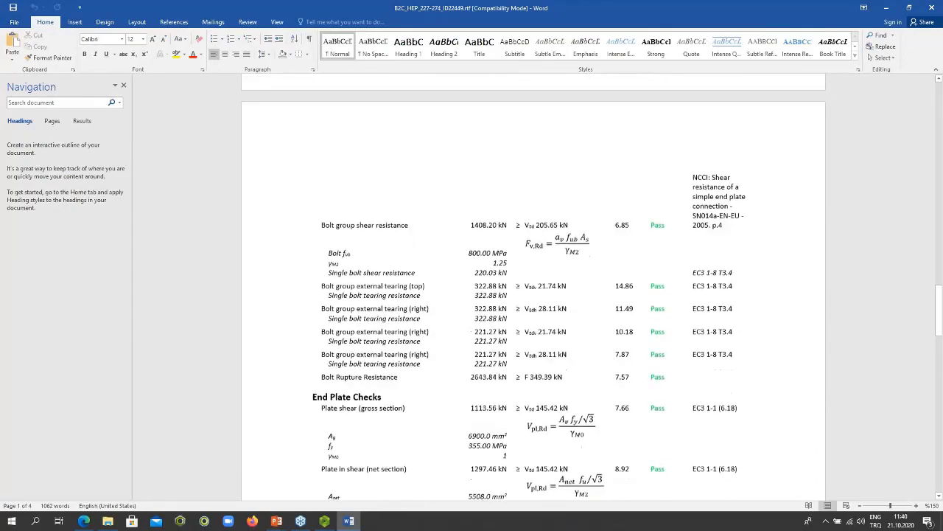
pyautogui.scroll(-8, 532, 287)
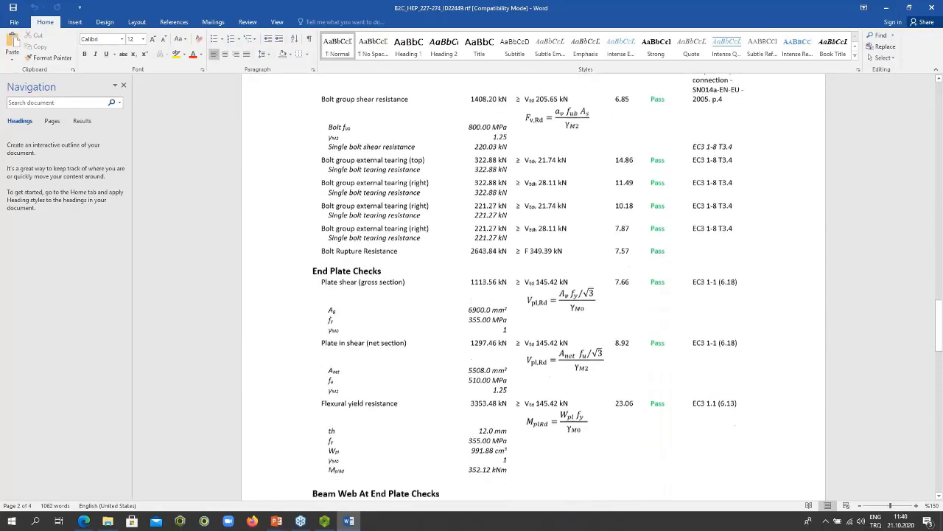
pyautogui.scroll(-10, 533, 287)
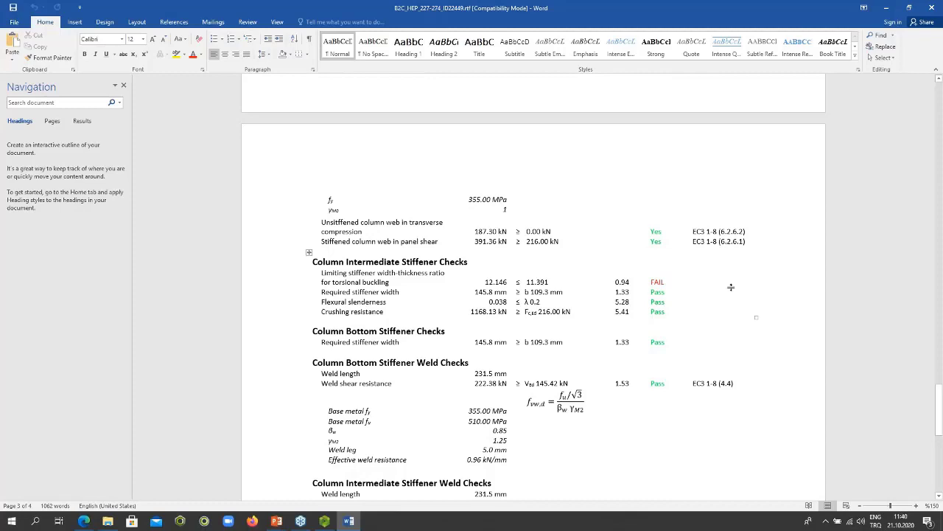
pyautogui.scroll(-1, 731, 287)
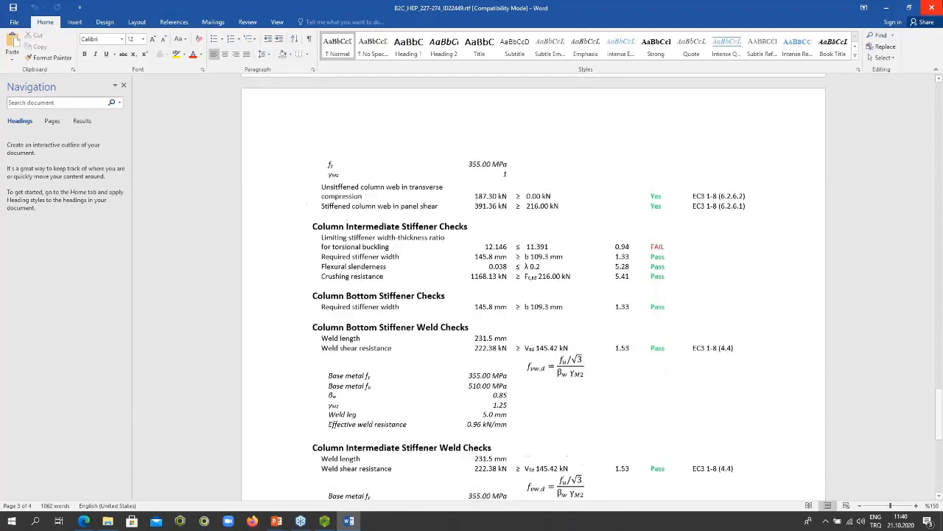
pyautogui.click(935, 7)
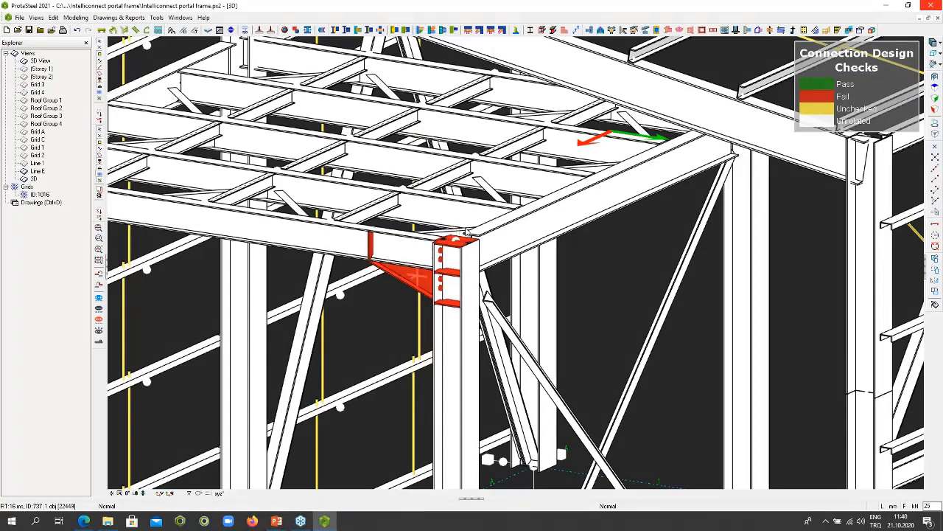
# - Set the thickness of stiffeners A, B and C of the haunch connection to 15 mm and accept the changes
pyautogui.doubleClick(466, 233)
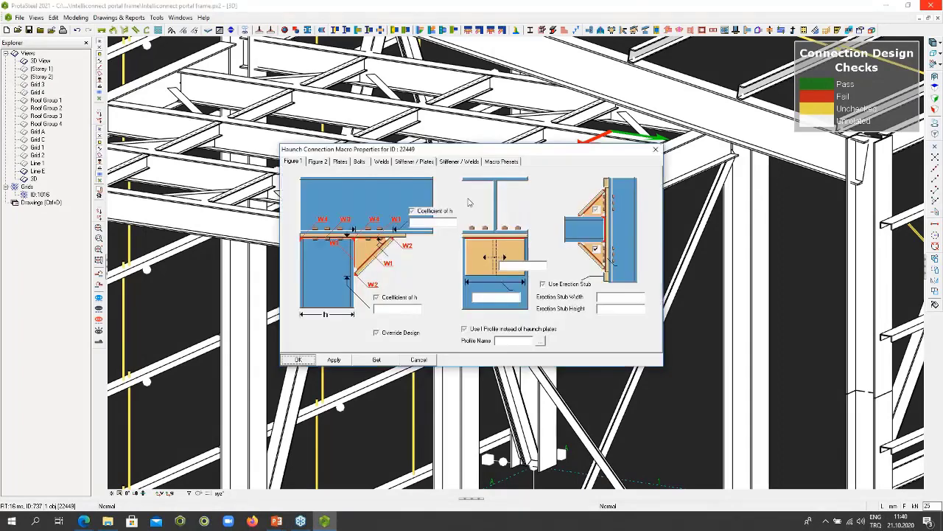
pyautogui.click(410, 162)
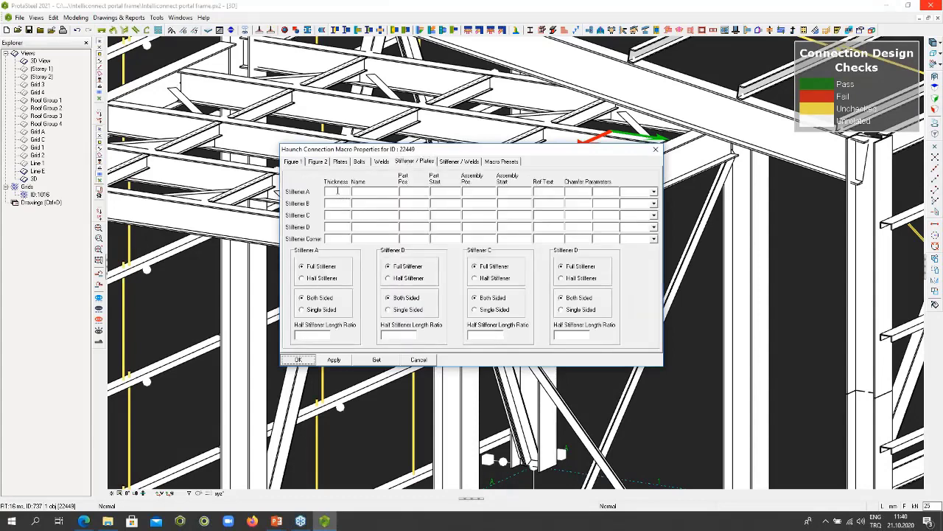
pyautogui.click(338, 191)
pyautogui.write('15')
pyautogui.click(337, 203)
pyautogui.write('15')
pyautogui.click(334, 216)
pyautogui.write('15')
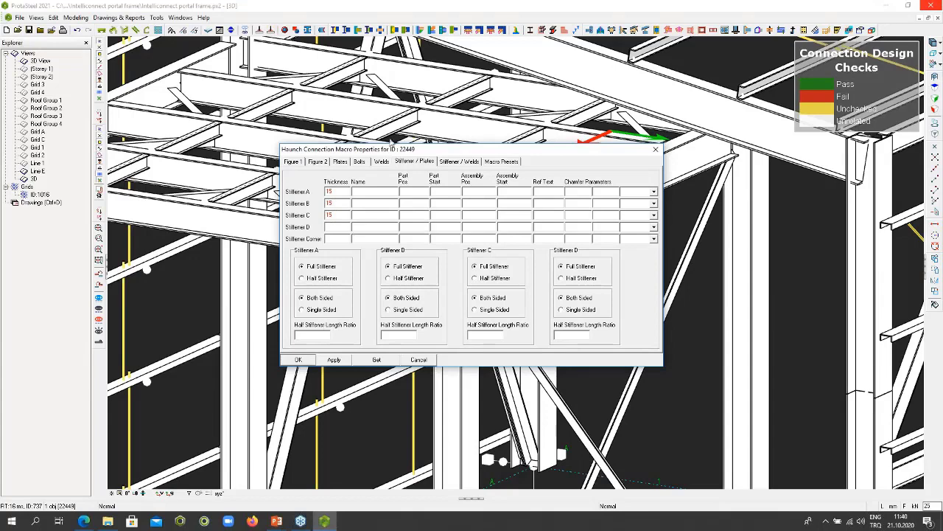
pyautogui.moveTo(437, 147); pyautogui.dragTo(697, 86)
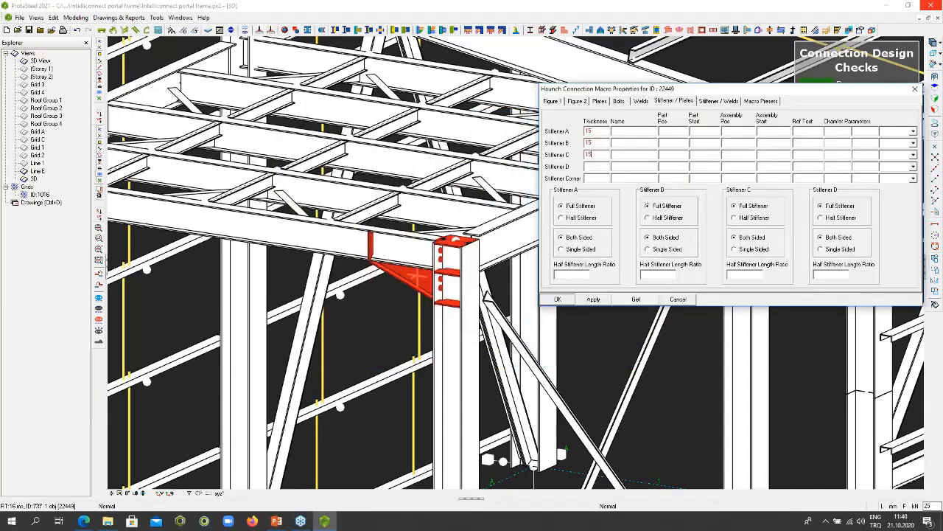
pyautogui.click(558, 299)
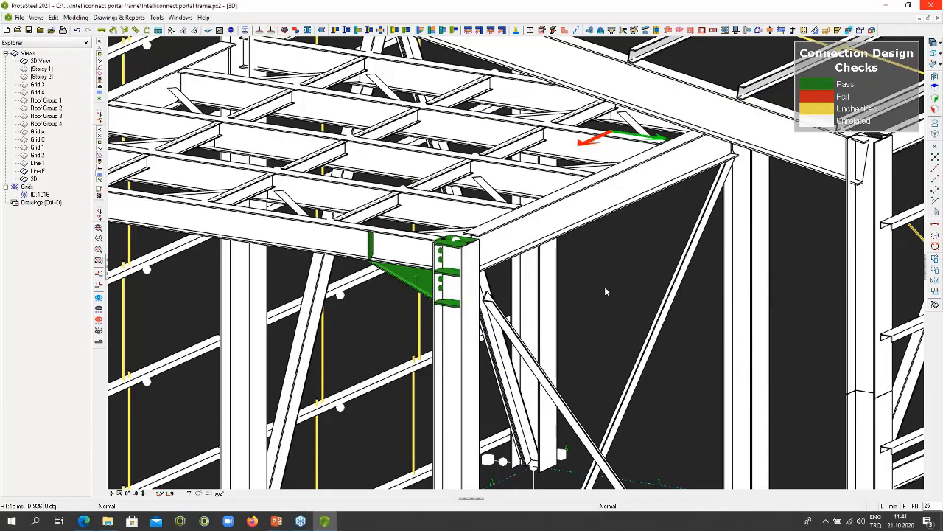
# - Add a flange plate moment connection between the mezzanine's rear column under the rafter apex and the adjoining floor beam
pyautogui.moveTo(574, 268); pyautogui.dragTo(671, 353, button='middle')
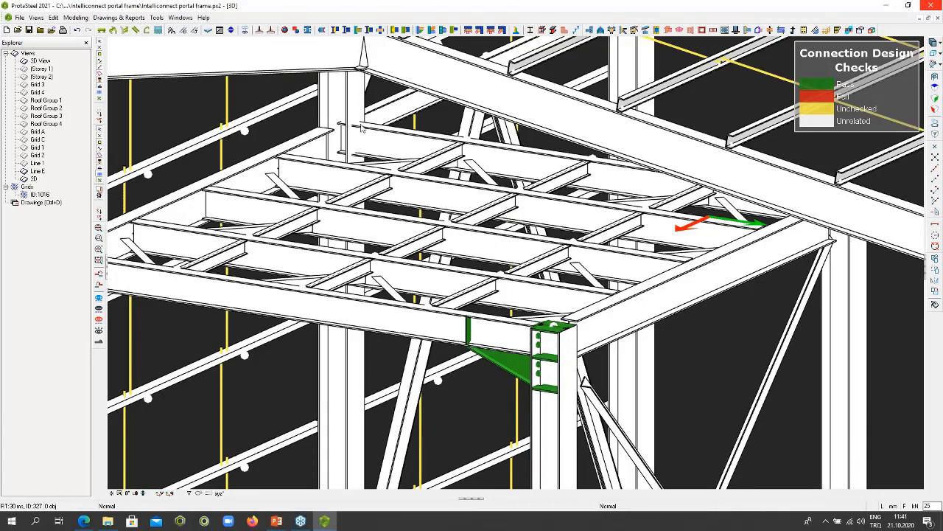
pyautogui.scroll(5, 361, 127)
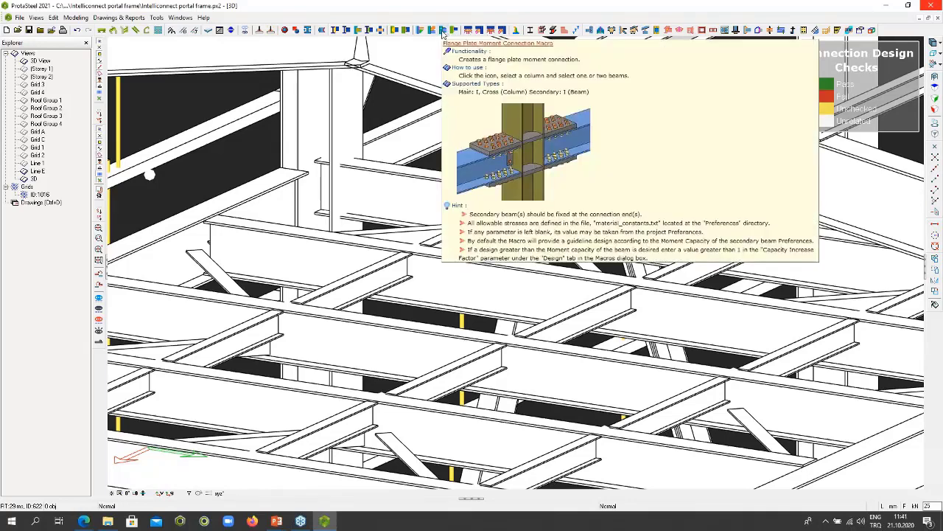
pyautogui.click(442, 34)
pyautogui.click(351, 139)
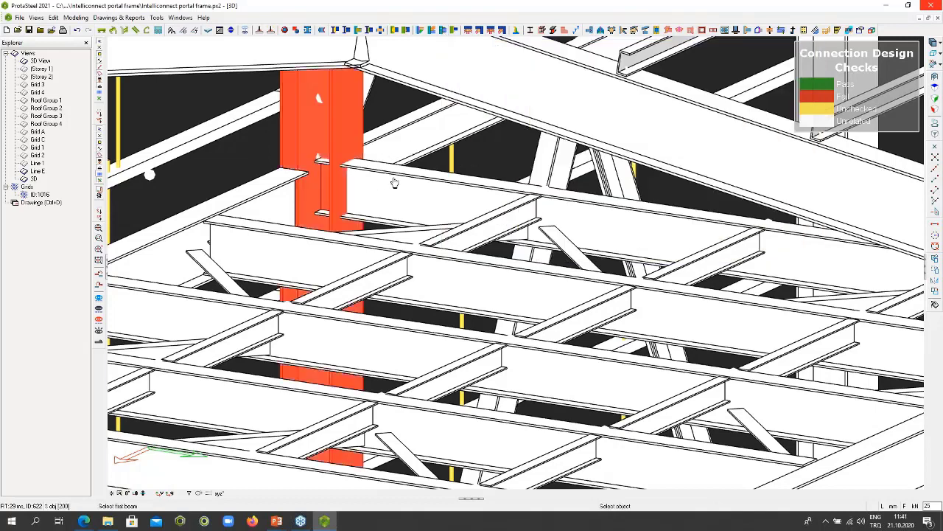
pyautogui.click(394, 183)
pyautogui.rightClick(396, 135)
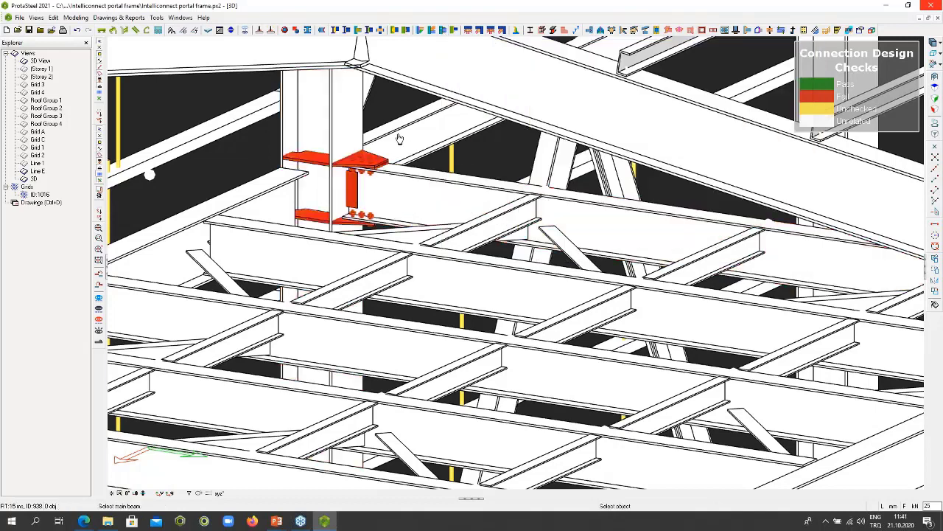
pyautogui.rightClick(395, 97)
pyautogui.click(411, 104)
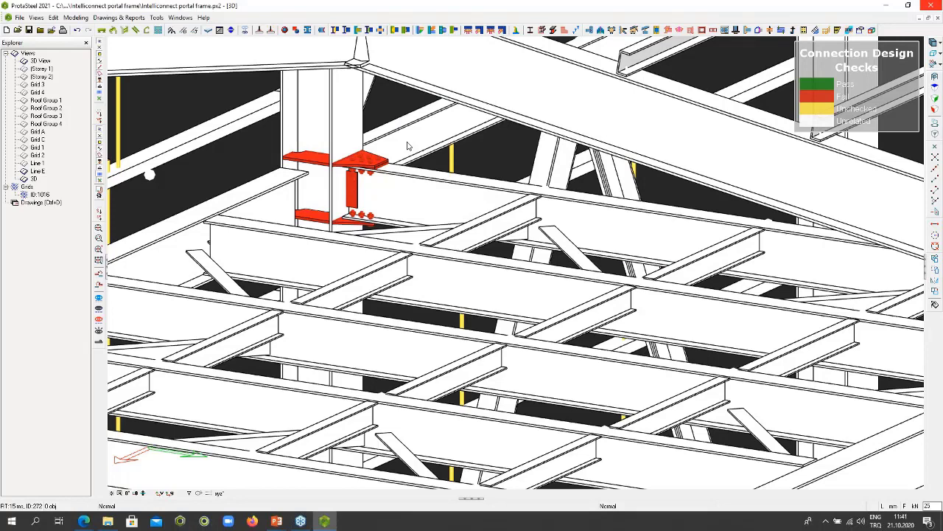
# - Generate the default connection design report for the flange plate moment connection and dismiss the output folder window
pyautogui.click(355, 166)
pyautogui.doubleClick(356, 168)
pyautogui.click(704, 148)
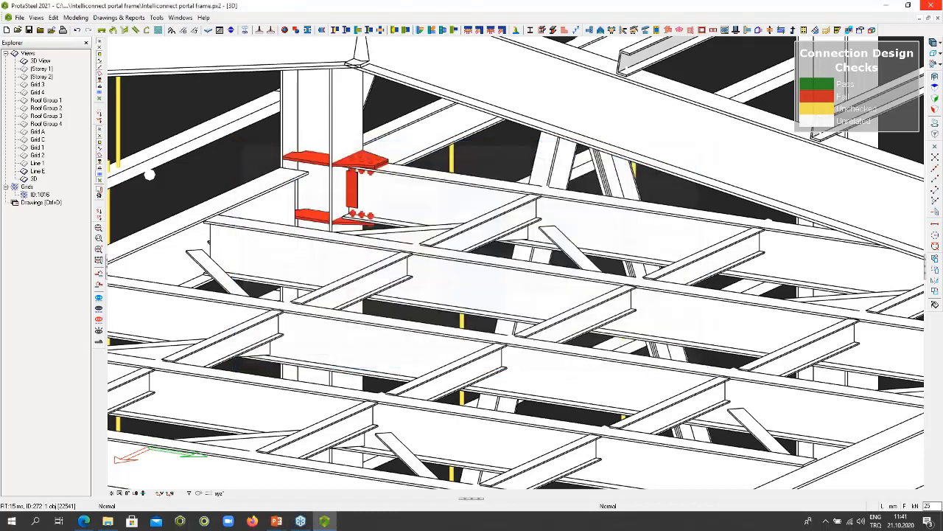
pyautogui.rightClick(459, 148)
pyautogui.moveTo(497, 360)
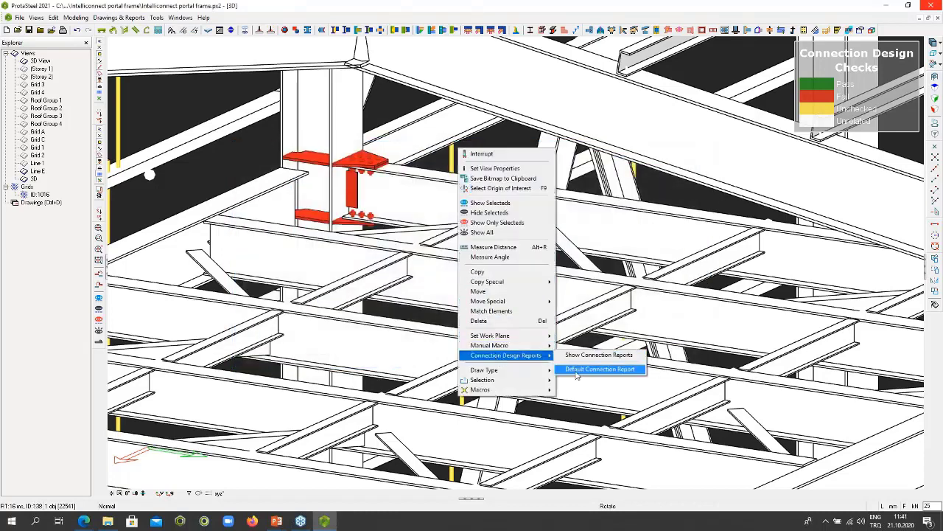
pyautogui.click(577, 370)
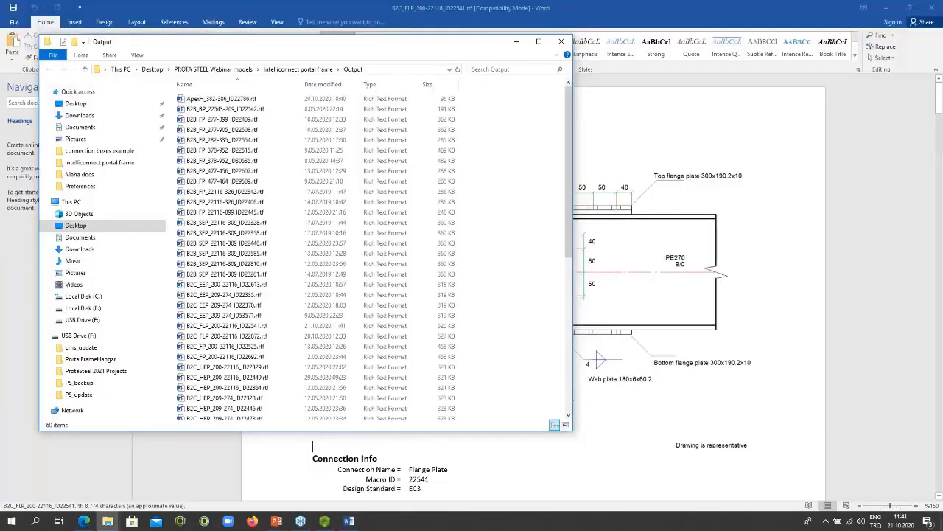
pyautogui.click(564, 43)
# - Read through the flange plate report's geometry, weld, plate and bolt checks in Word, and return to the ProtaSteel model
pyautogui.scroll(-10, 790, 263)
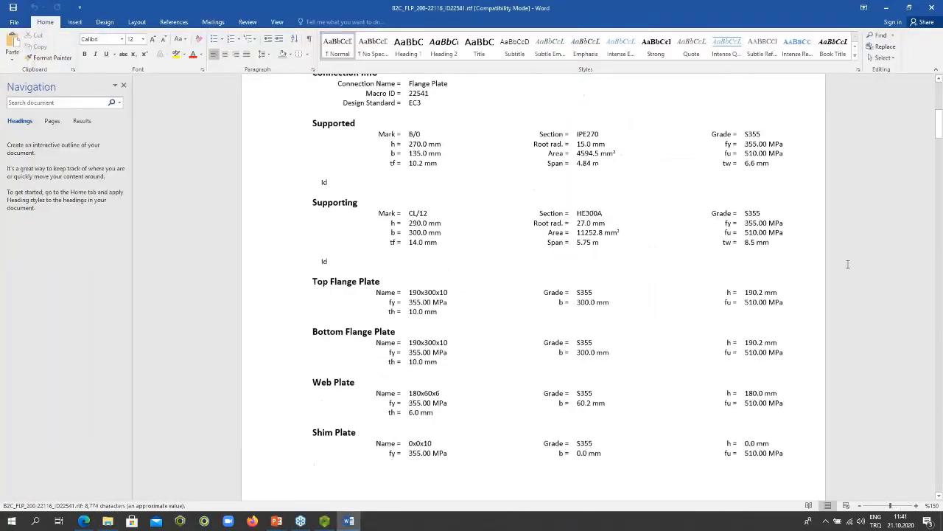
pyautogui.scroll(-15, 848, 263)
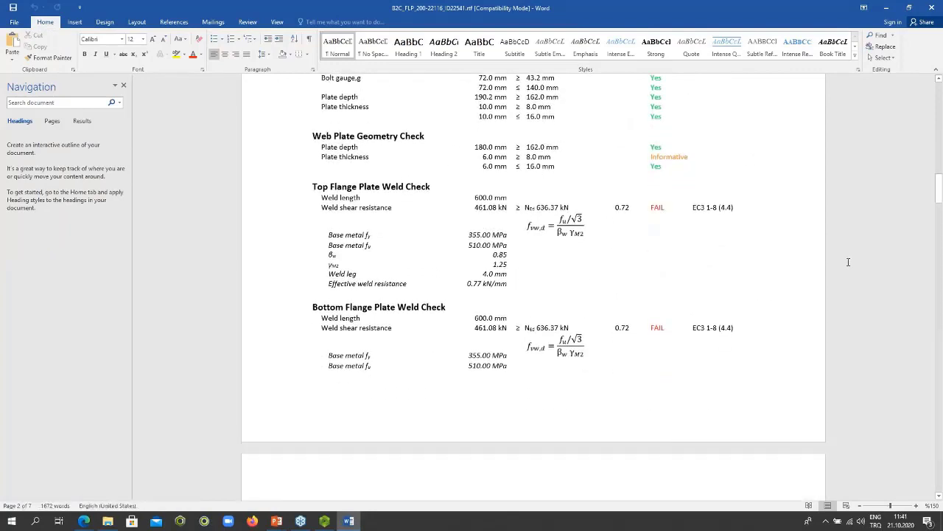
pyautogui.scroll(-10, 848, 261)
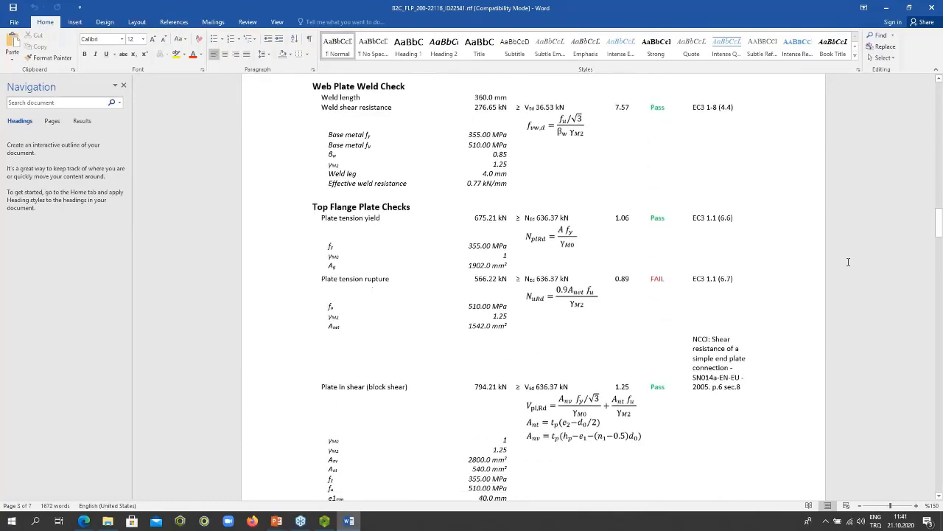
pyautogui.scroll(-10, 848, 261)
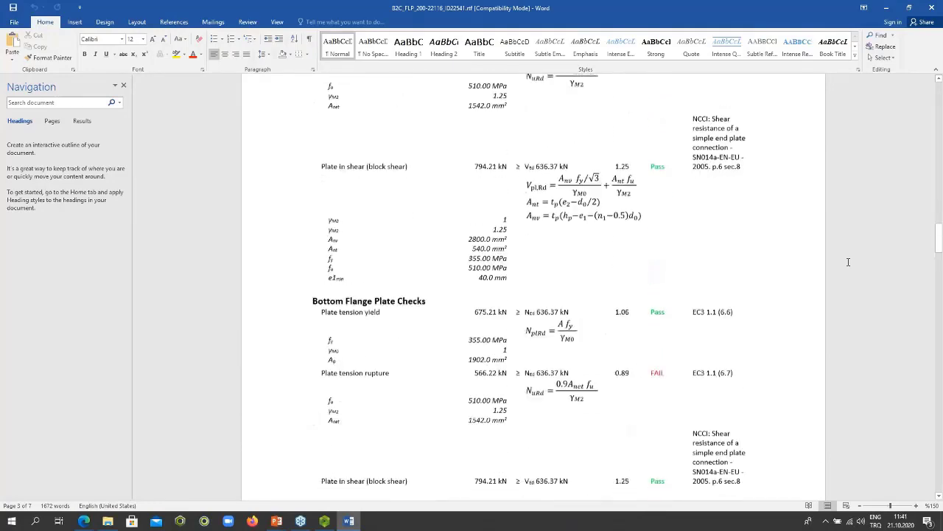
pyautogui.scroll(-8, 849, 262)
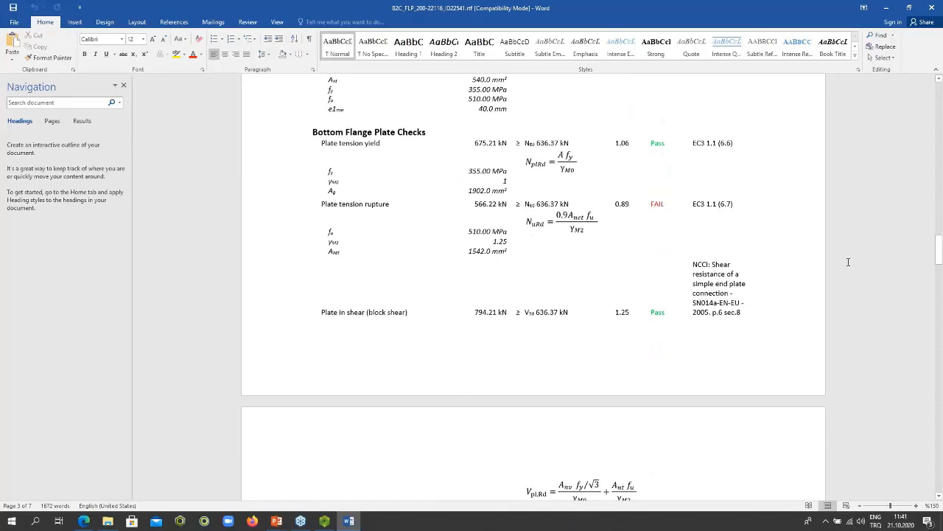
pyautogui.scroll(-20, 848, 261)
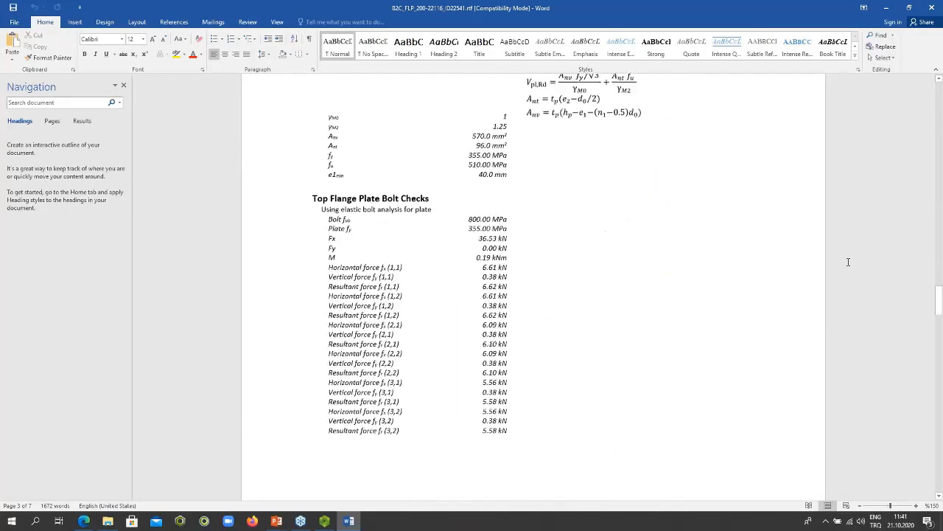
pyautogui.scroll(-1, 848, 262)
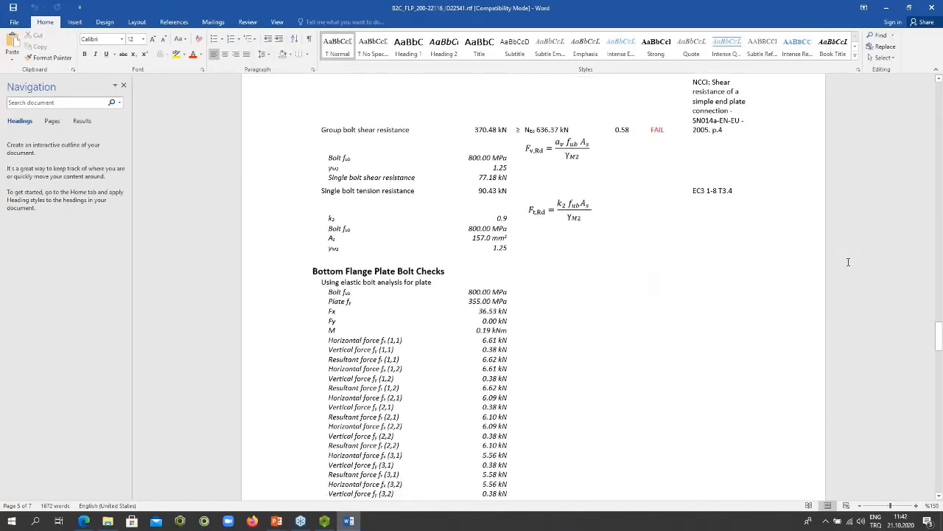
pyautogui.scroll(-12, 848, 262)
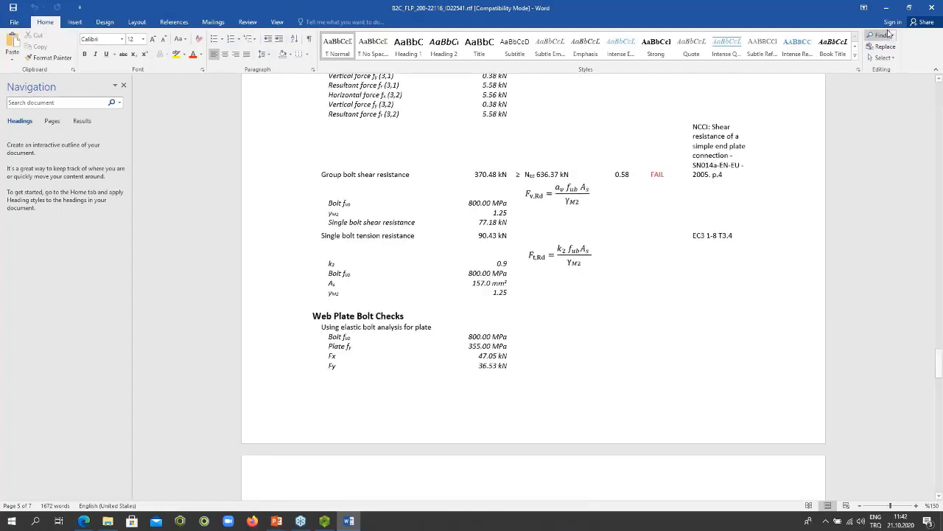
pyautogui.click(886, 8)
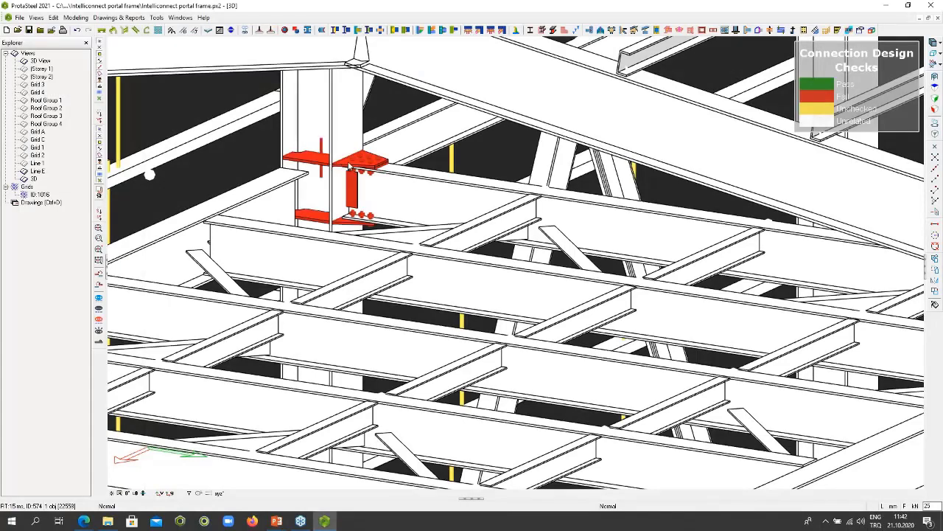
# - Load the IPE270 macro preset into the failing flange plate moment connection and accept the changes
pyautogui.scroll(2, 349, 165)
pyautogui.scroll(-1, 350, 165)
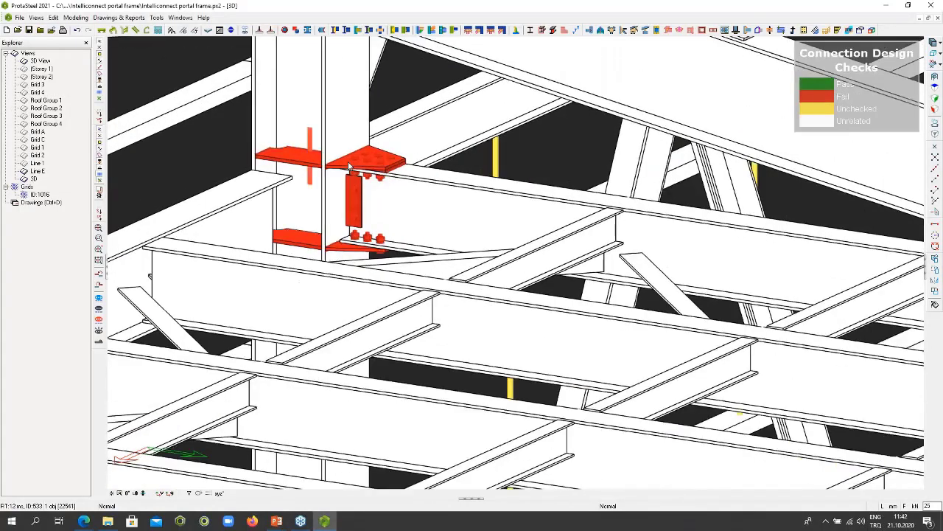
pyautogui.doubleClick(349, 165)
pyautogui.click(477, 159)
pyautogui.click(347, 195)
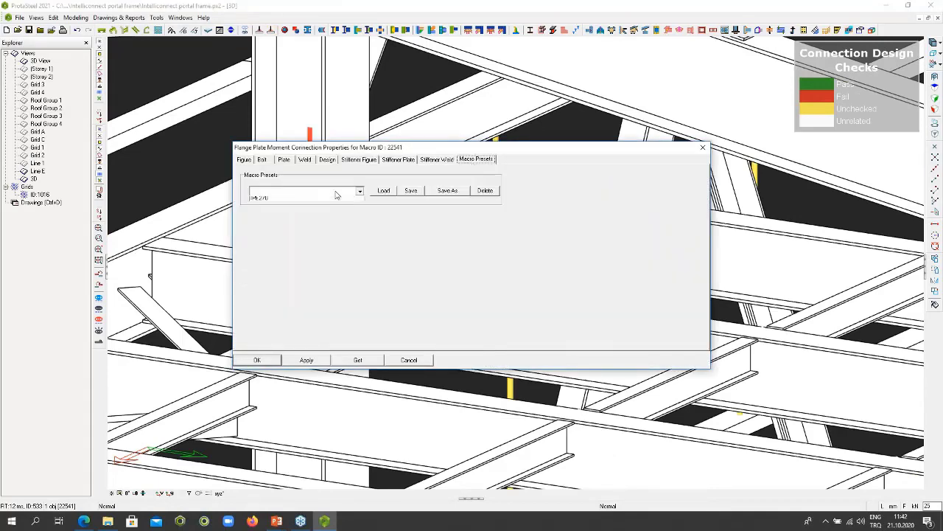
pyautogui.click(318, 200)
pyautogui.click(382, 191)
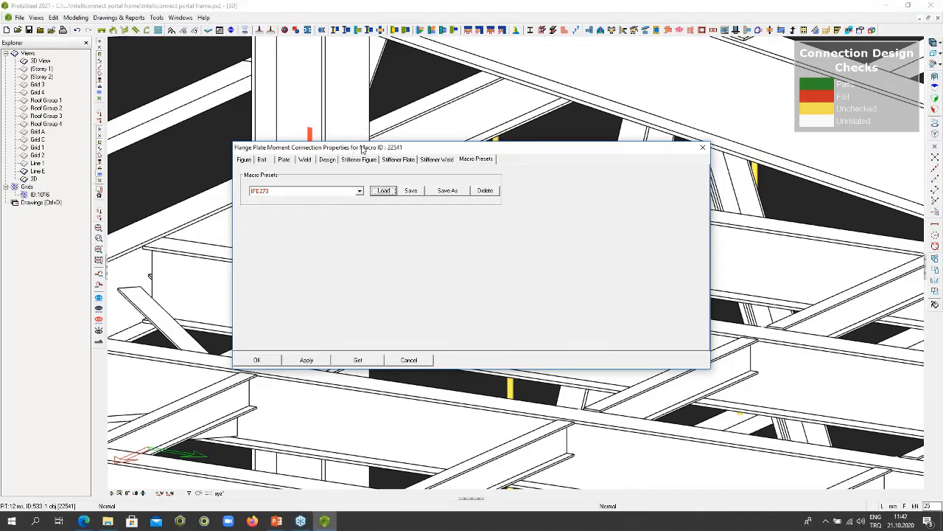
pyautogui.moveTo(363, 148); pyautogui.dragTo(556, 121)
pyautogui.click(451, 333)
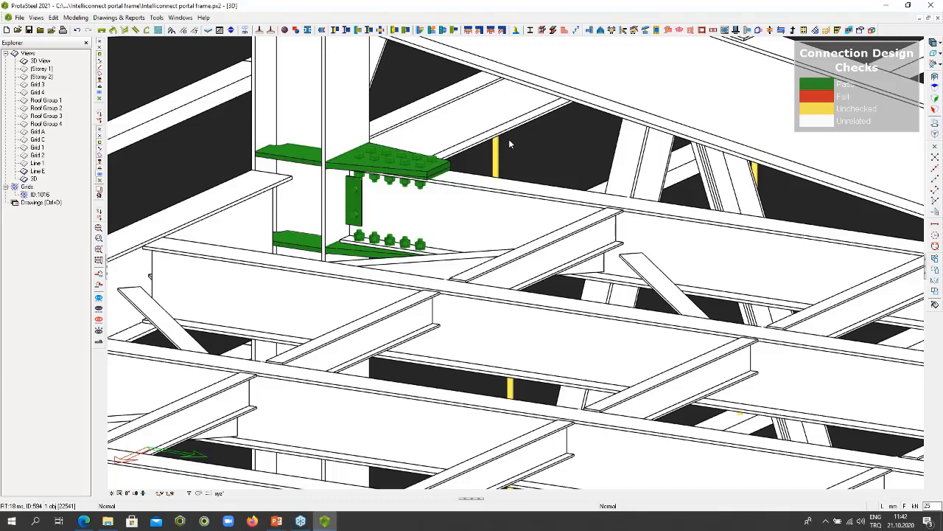
# - Add a fin plate connection between the rear mezzanine floor beam and the middle short secondary beam framing into it
pyautogui.scroll(-3, 509, 143)
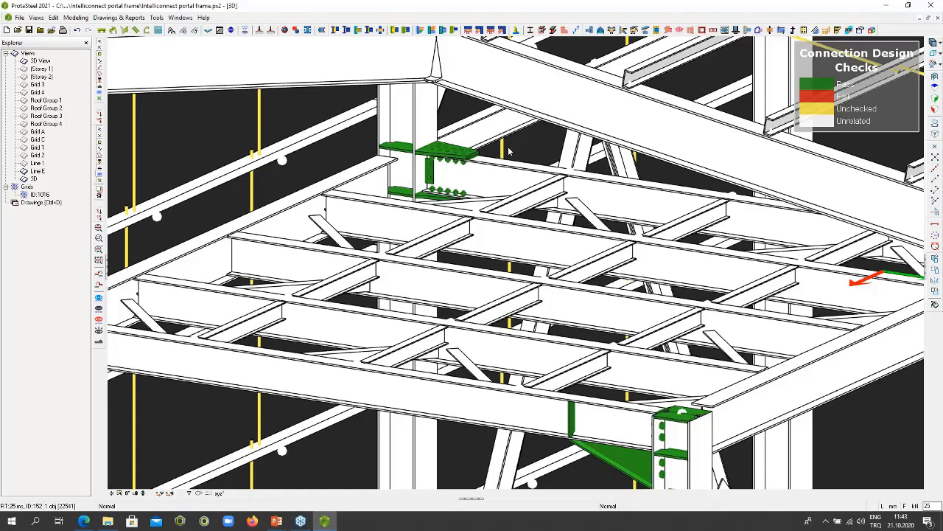
pyautogui.click(710, 222)
pyautogui.moveTo(708, 221); pyautogui.dragTo(617, 210, button='middle')
pyautogui.click(609, 185)
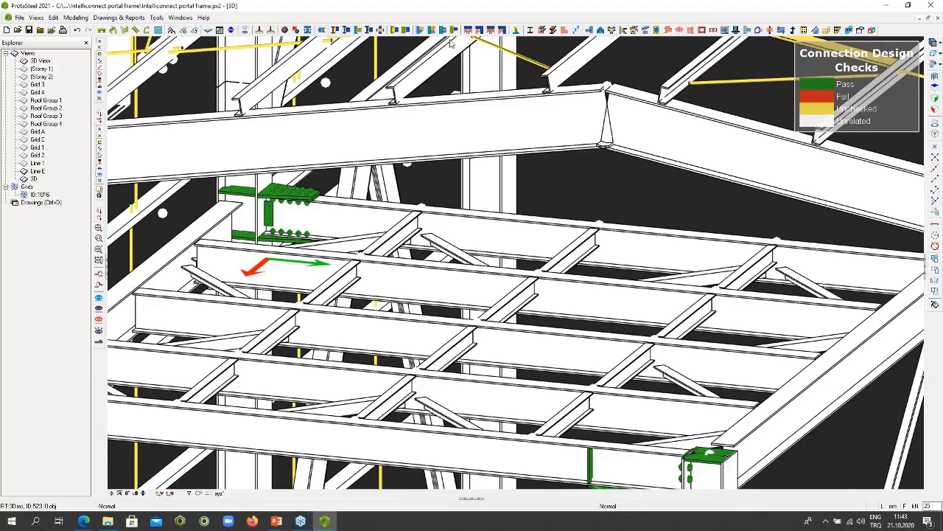
pyautogui.click(358, 30)
pyautogui.scroll(2, 607, 246)
pyautogui.click(607, 246)
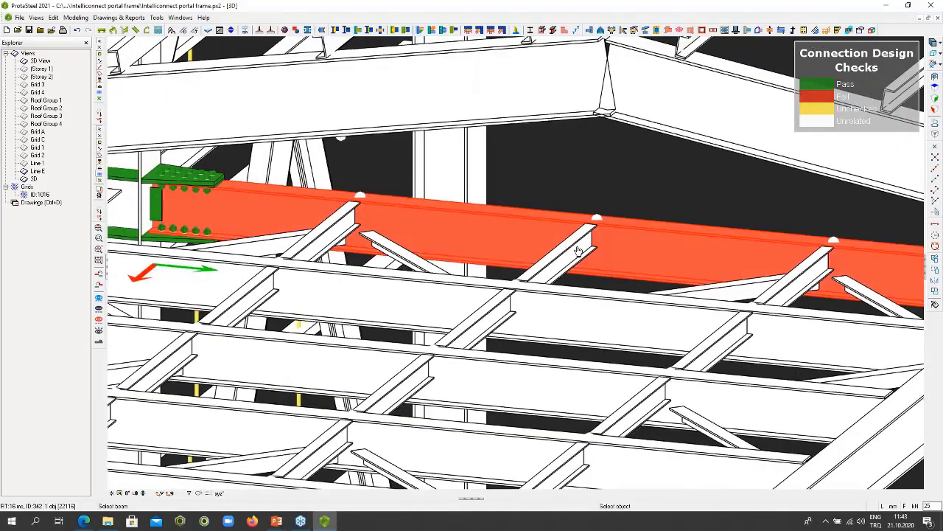
pyautogui.rightClick(608, 246)
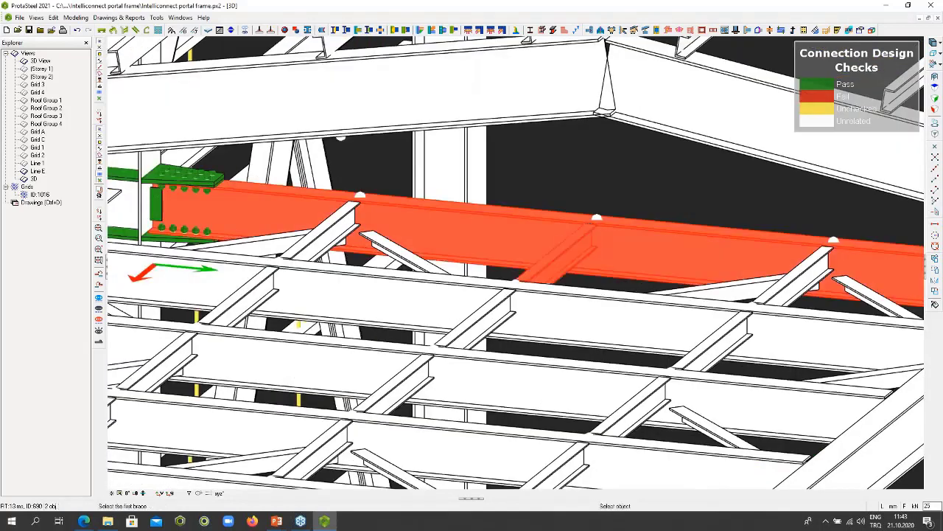
pyautogui.click(600, 258)
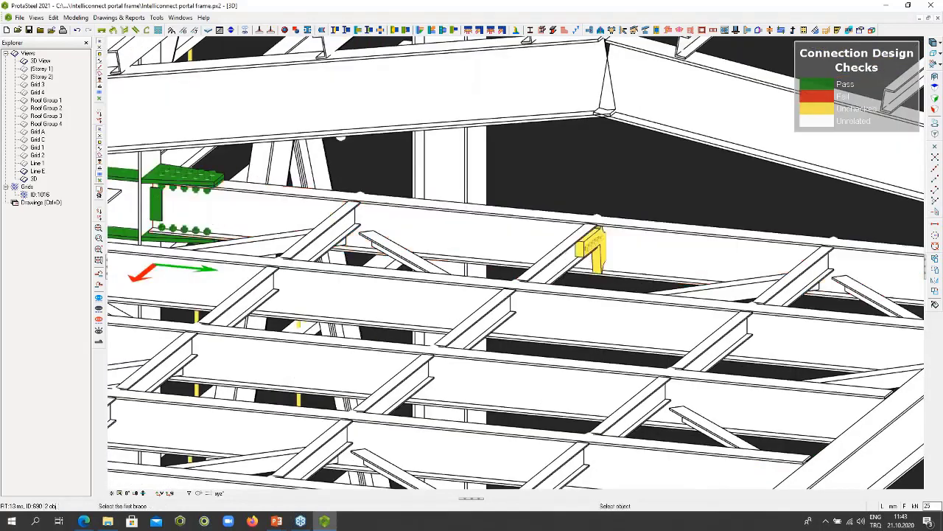
pyautogui.rightClick(614, 202)
pyautogui.click(622, 208)
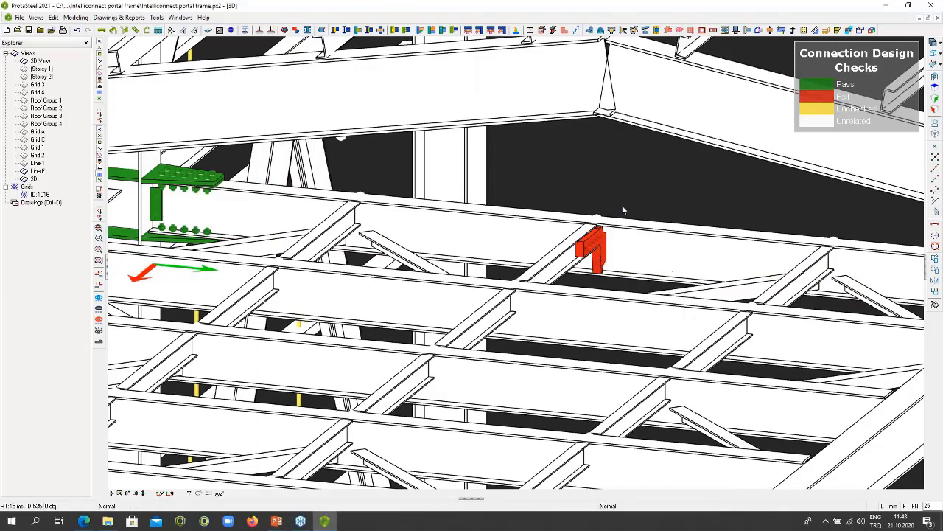
pyautogui.click(601, 258)
# - Change the shear capacity ratio in the connected short secondary beam's detailing definitions and accept it
pyautogui.doubleClick(554, 253)
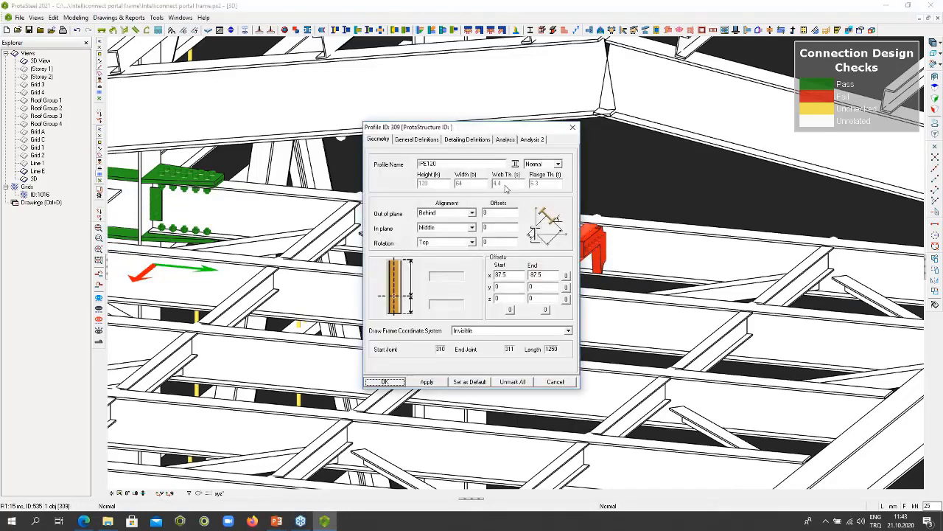
pyautogui.click(468, 141)
pyautogui.click(463, 253)
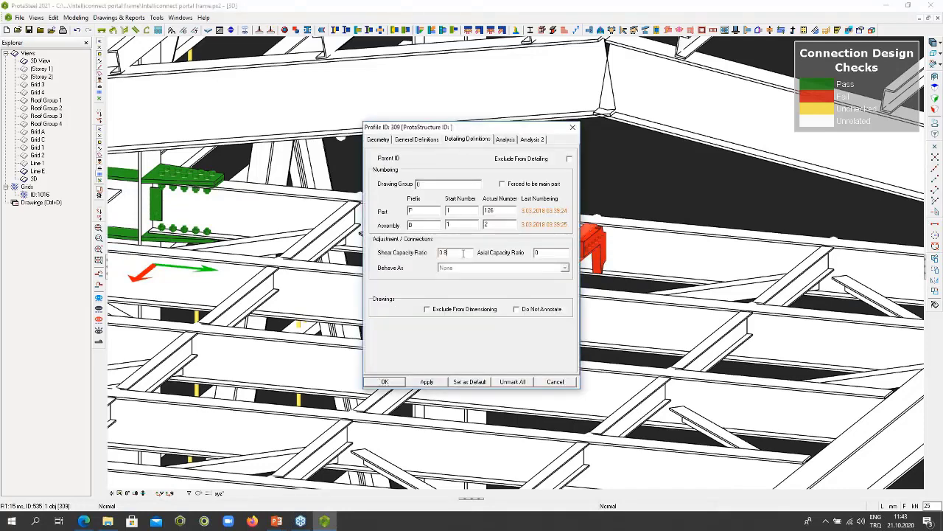
pyautogui.write('5')
pyautogui.press('Return')
pyautogui.click(618, 192)
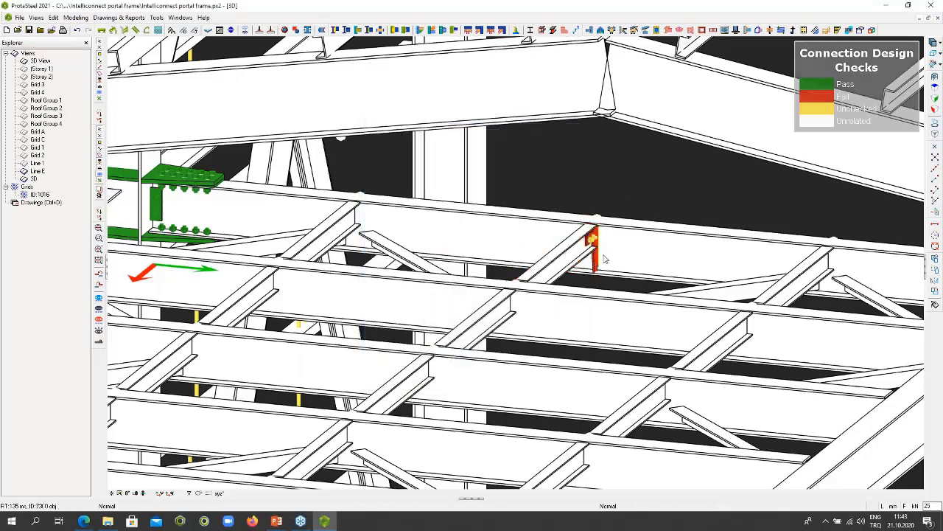
# - Open the fin plate connection's properties and accept them to rerun its design checks
pyautogui.scroll(3, 603, 258)
pyautogui.click(587, 267)
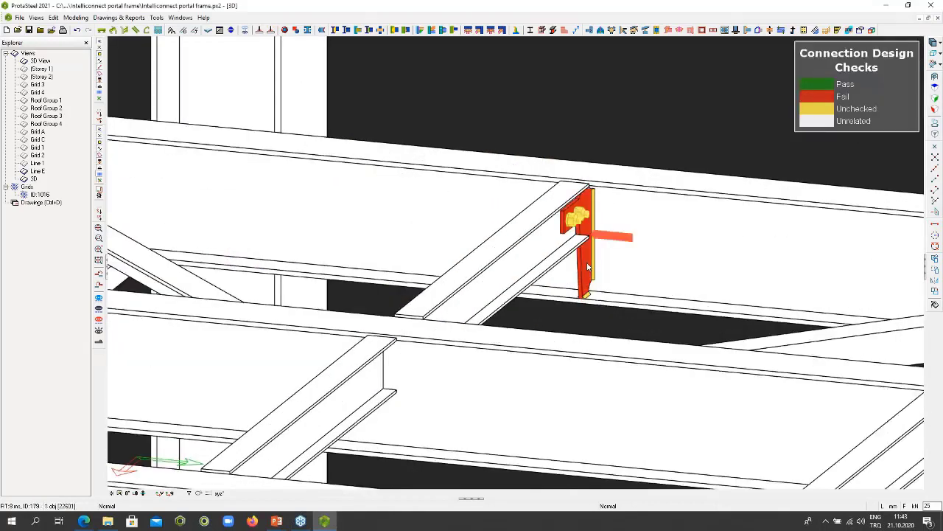
pyautogui.doubleClick(587, 266)
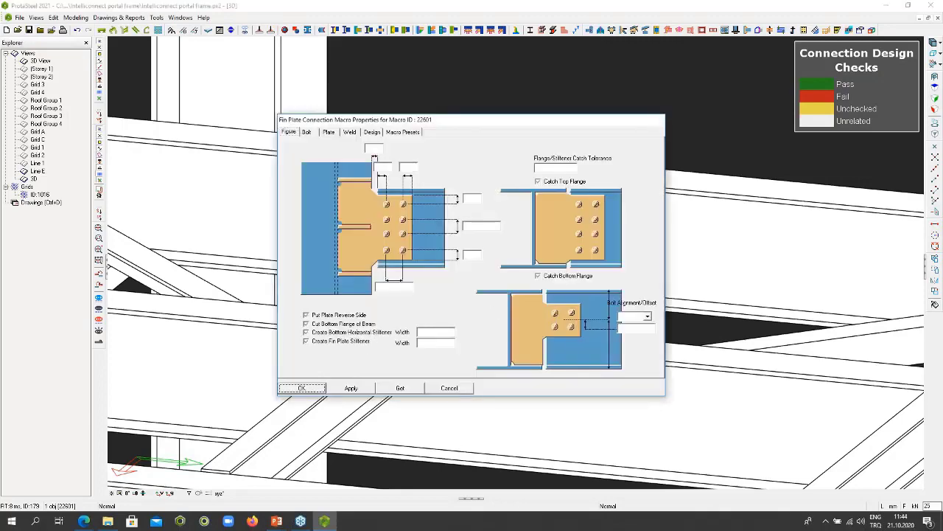
pyautogui.click(301, 387)
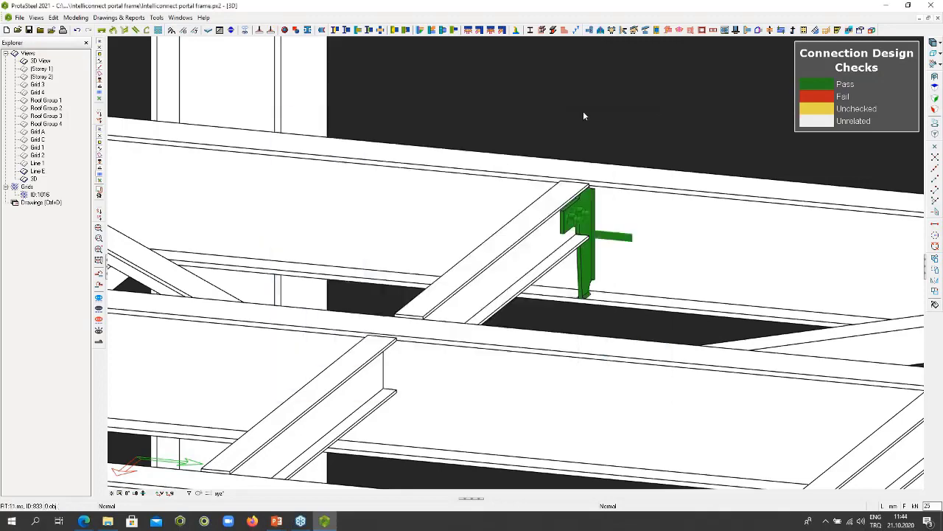
# - Add an apex haunch connection between the two rafters meeting at the ridge of the frame above the mezzanine
pyautogui.scroll(-3, 583, 116)
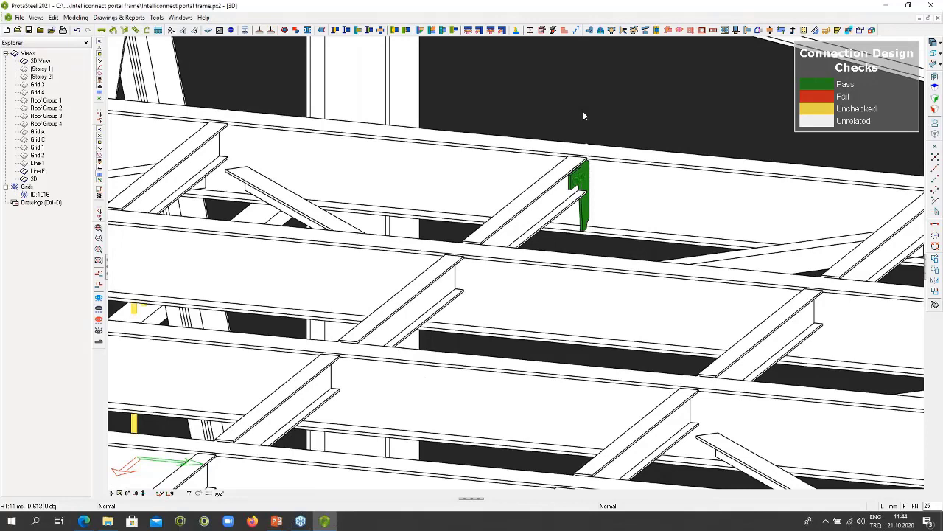
pyautogui.scroll(-3, 583, 116)
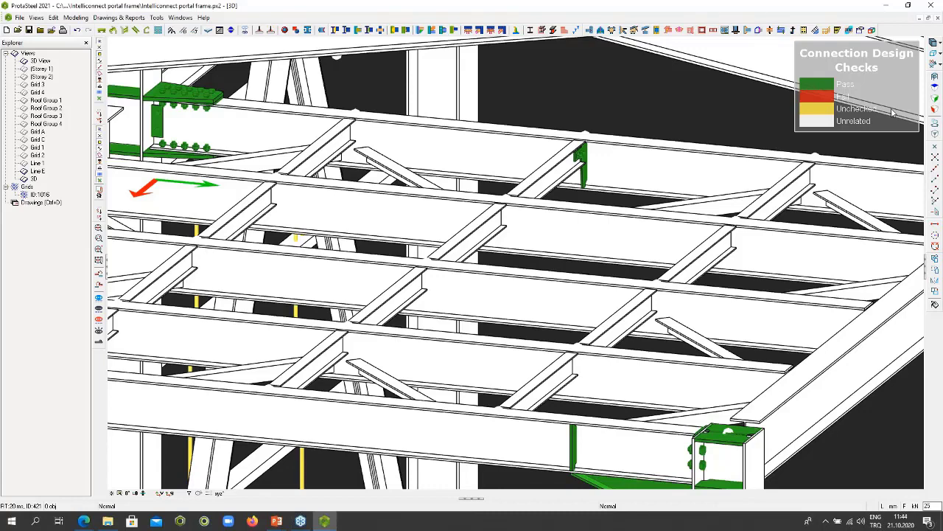
pyautogui.scroll(-5, 629, 196)
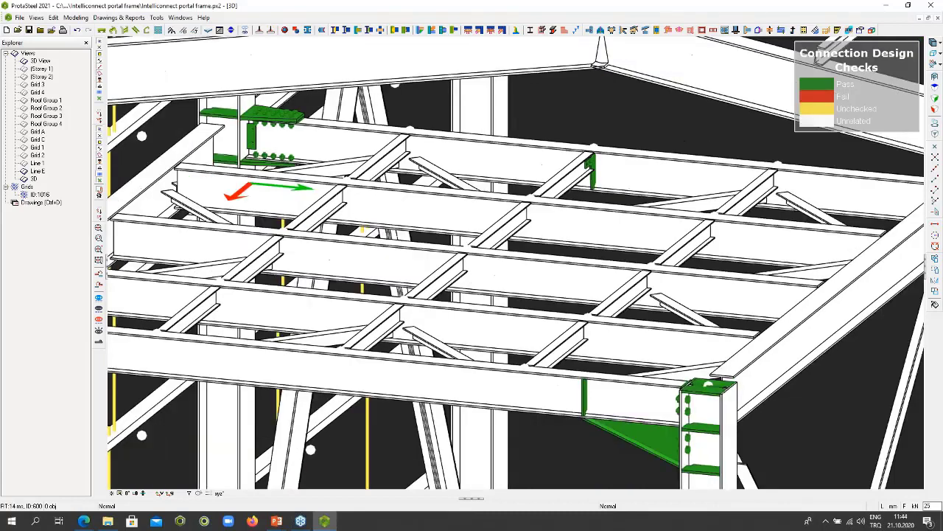
pyautogui.scroll(-2, 620, 203)
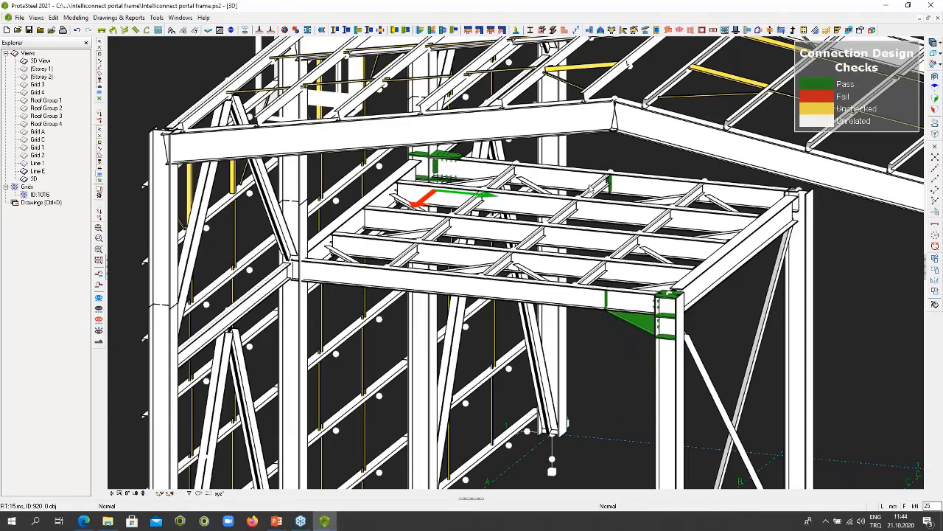
pyautogui.scroll(-3, 589, 185)
pyautogui.moveTo(589, 185); pyautogui.dragTo(435, 315, button='middle')
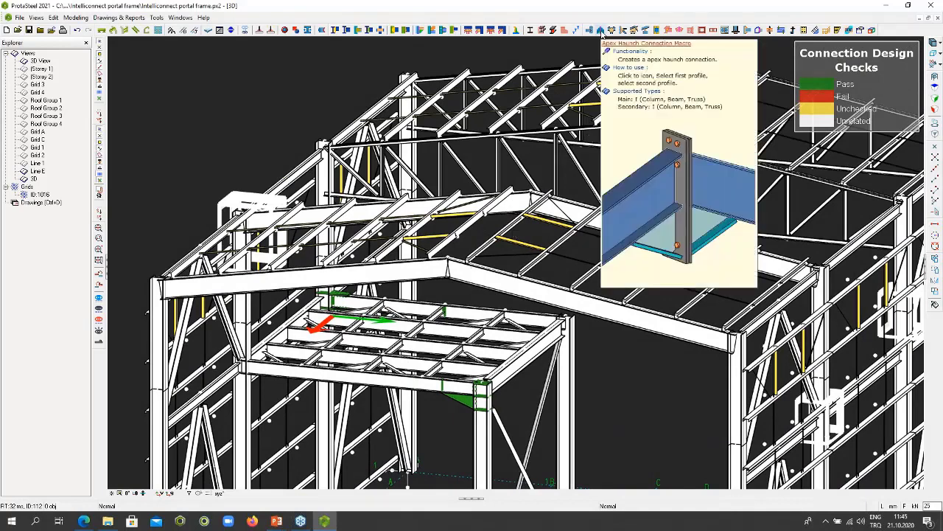
pyautogui.click(602, 31)
pyautogui.scroll(3, 439, 277)
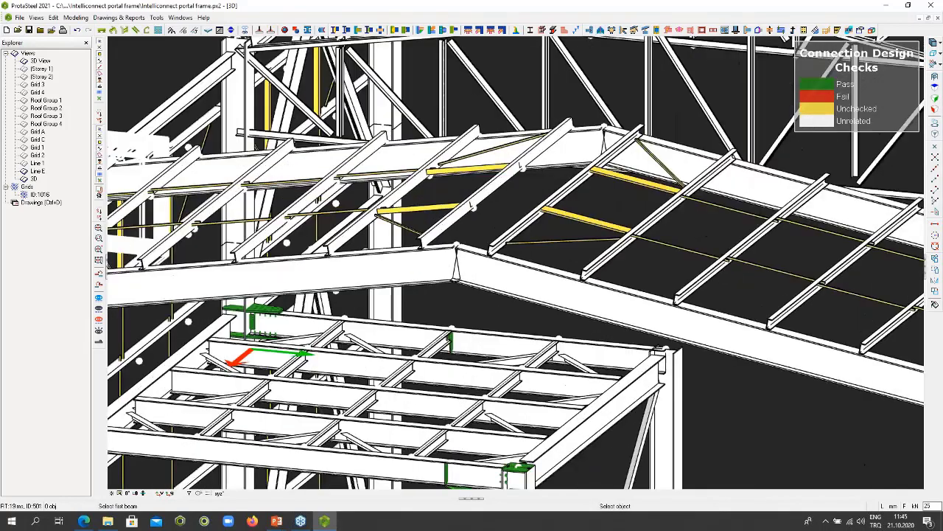
pyautogui.click(438, 277)
pyautogui.click(494, 280)
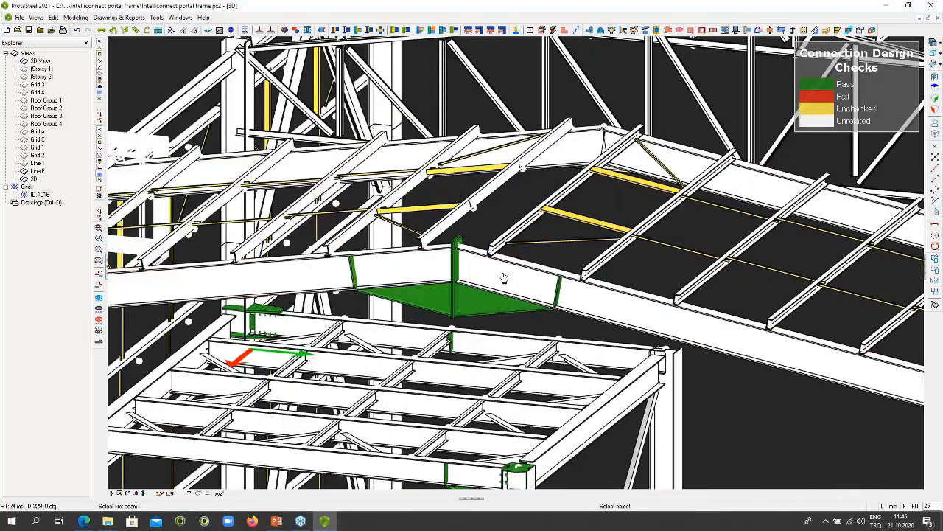
pyautogui.press('Escape')
# - Reopen the recent project "Intelliconnect portal frame.px2" without saving the changes made to it
pyautogui.scroll(-1, 479, 280)
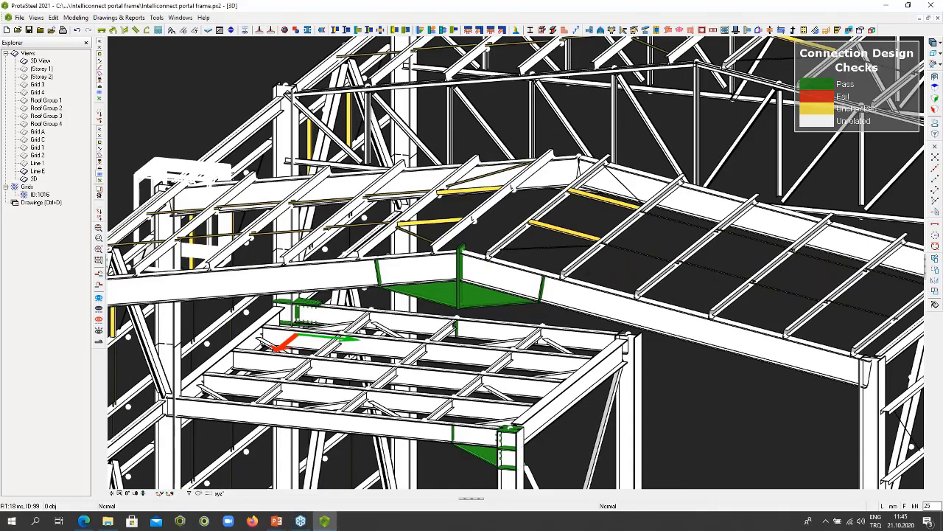
pyautogui.scroll(-4, 478, 283)
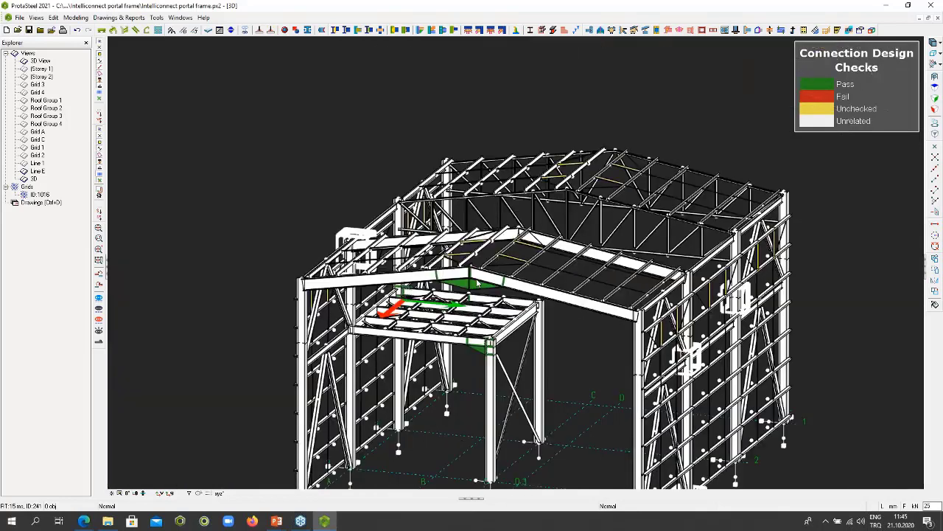
pyautogui.click(19, 17)
pyautogui.moveTo(55, 156)
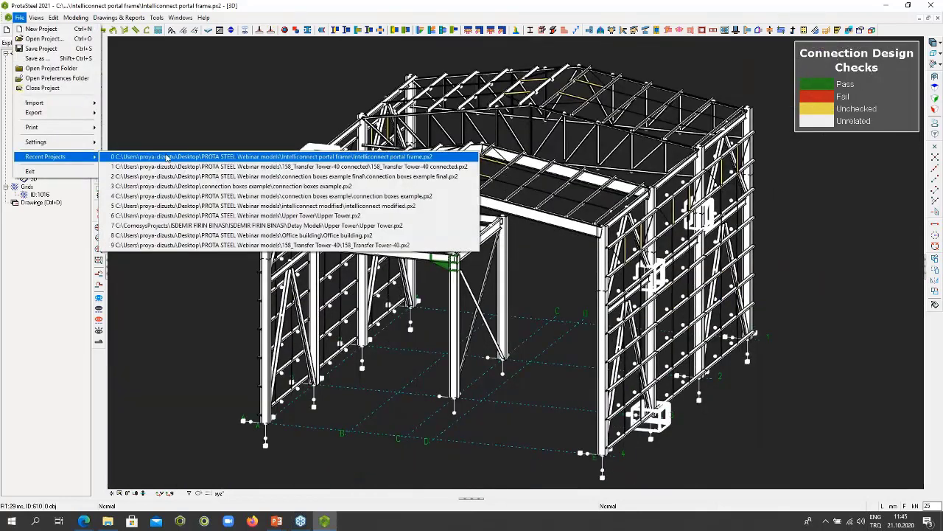
pyautogui.click(168, 157)
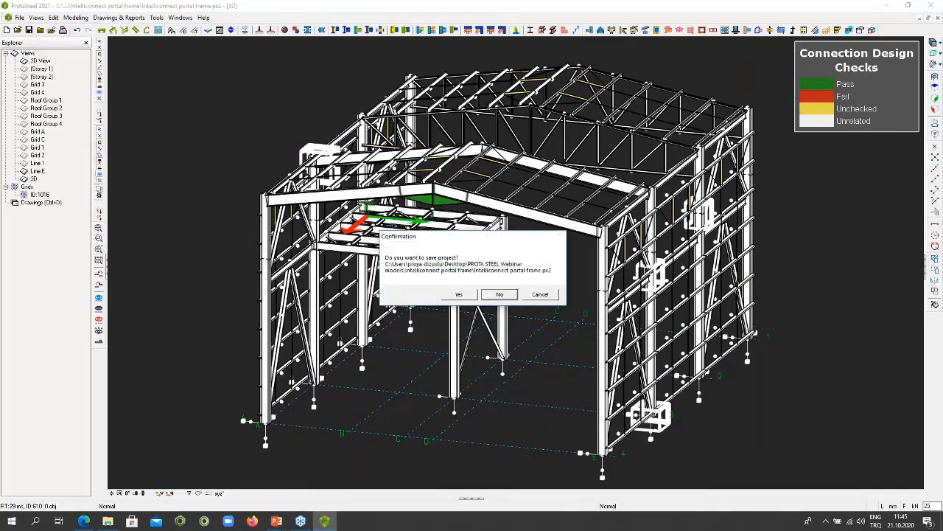
pyautogui.click(499, 294)
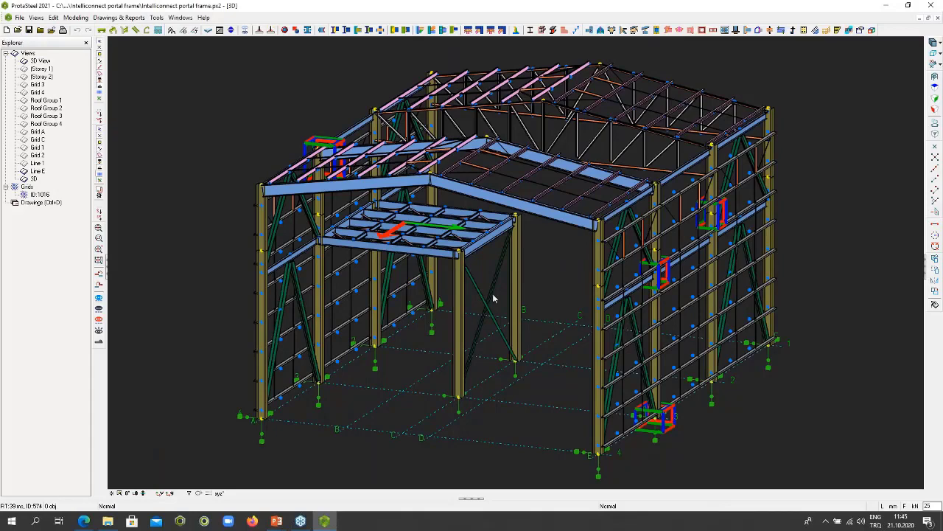
# - Examine the column, beams and diagonal brace meeting at the mezzanine corner by highlighting the members individually
pyautogui.scroll(2, 321, 243)
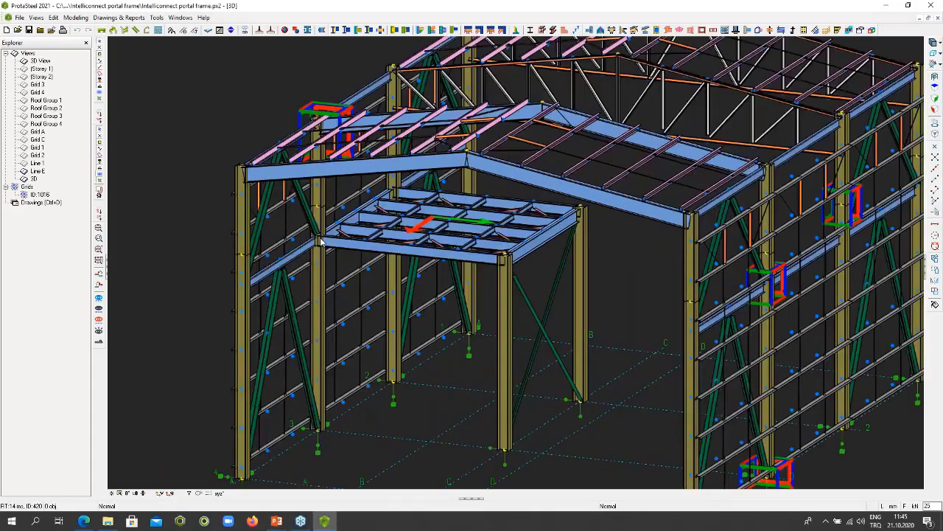
pyautogui.scroll(5, 321, 241)
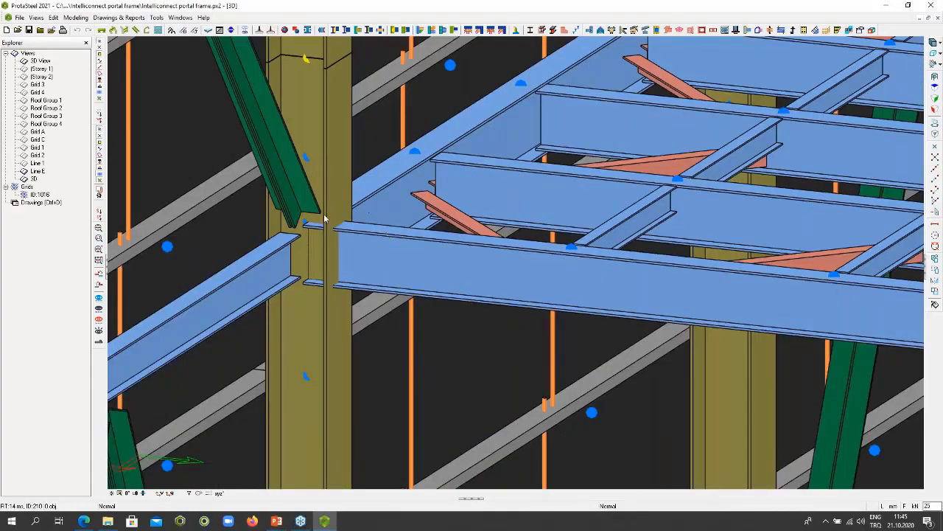
pyautogui.click(327, 271)
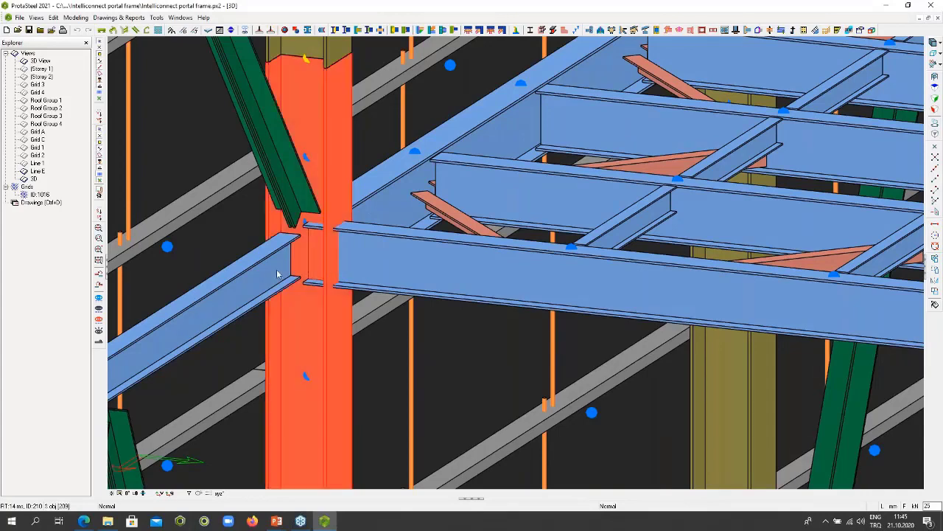
pyautogui.click(277, 274)
pyautogui.click(413, 272)
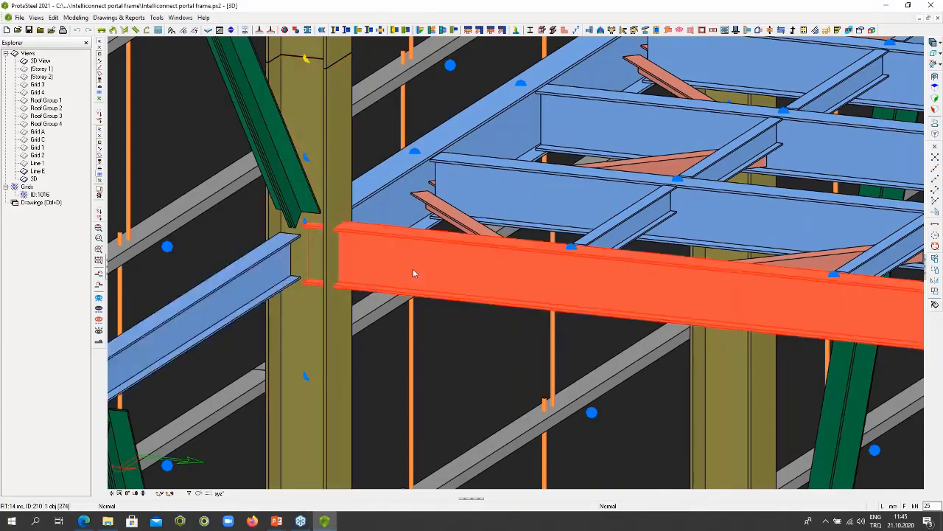
pyautogui.click(372, 196)
pyautogui.click(294, 195)
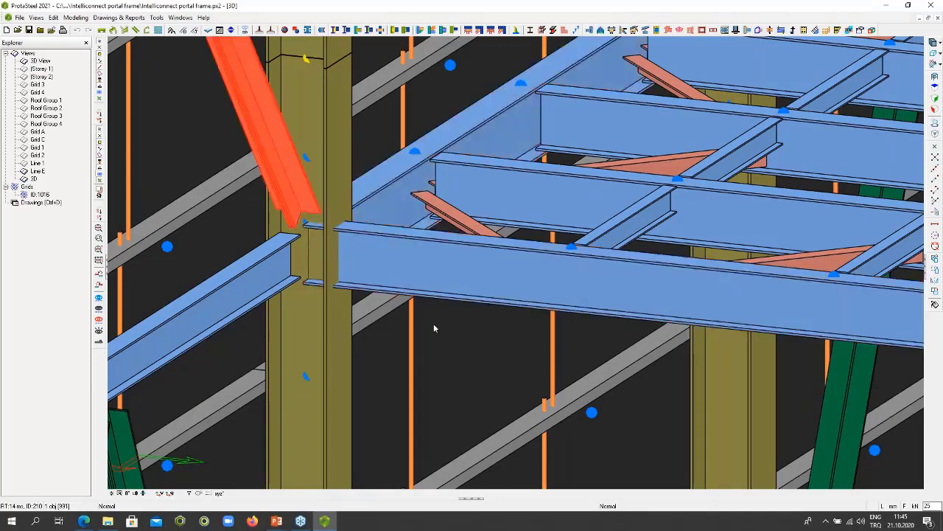
pyautogui.click(336, 177)
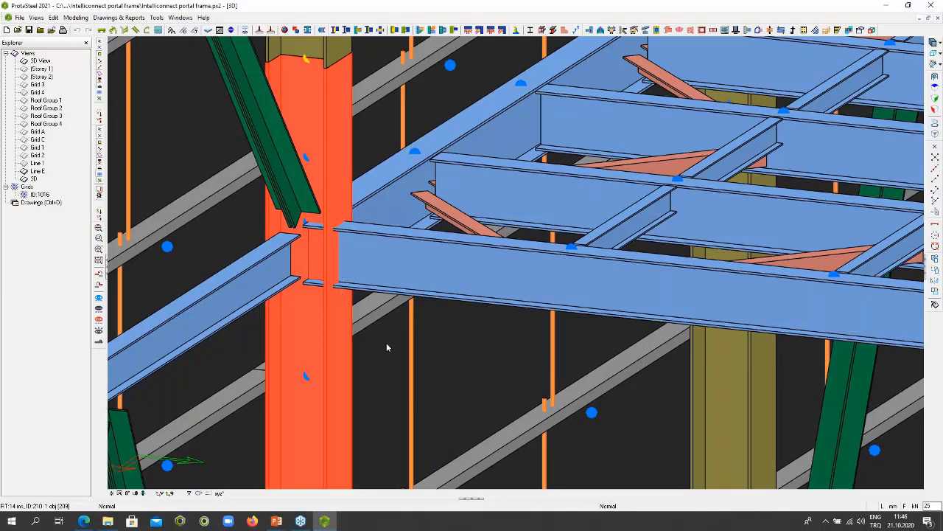
pyautogui.press('Escape')
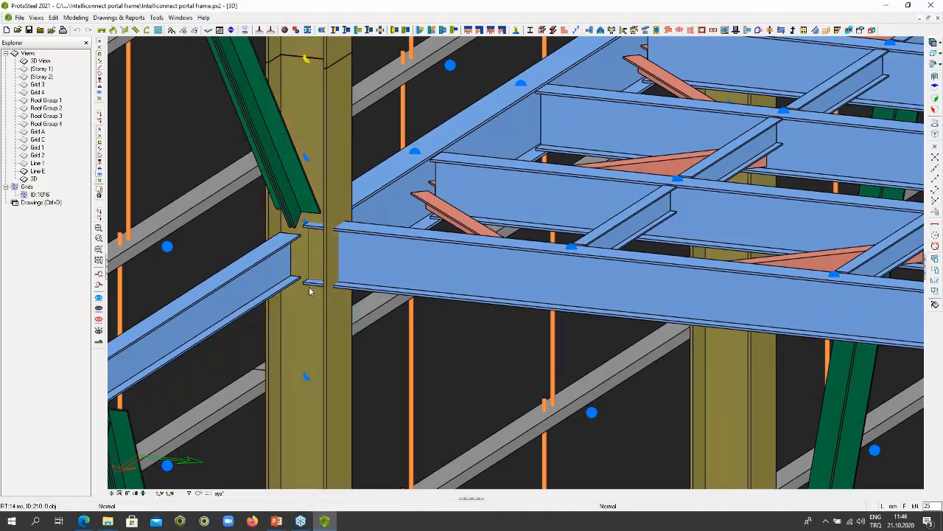
pyautogui.click(279, 259)
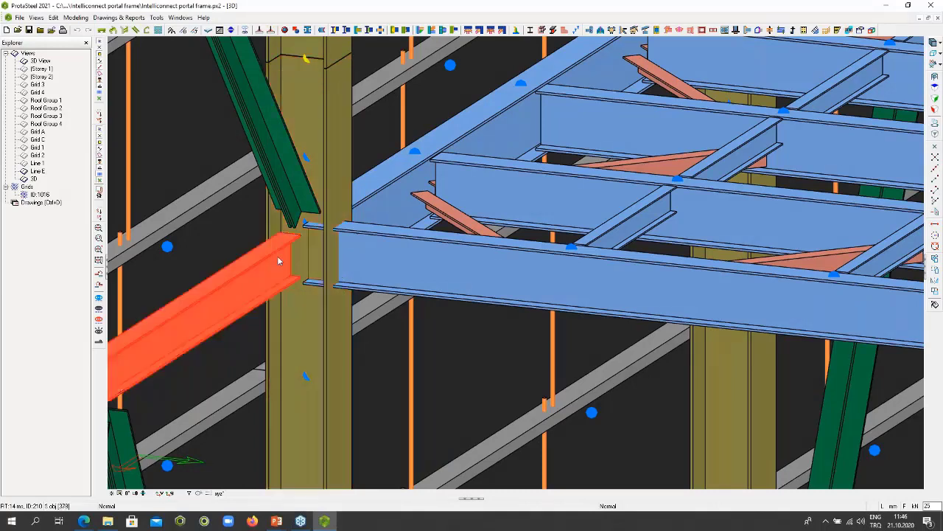
pyautogui.click(333, 186)
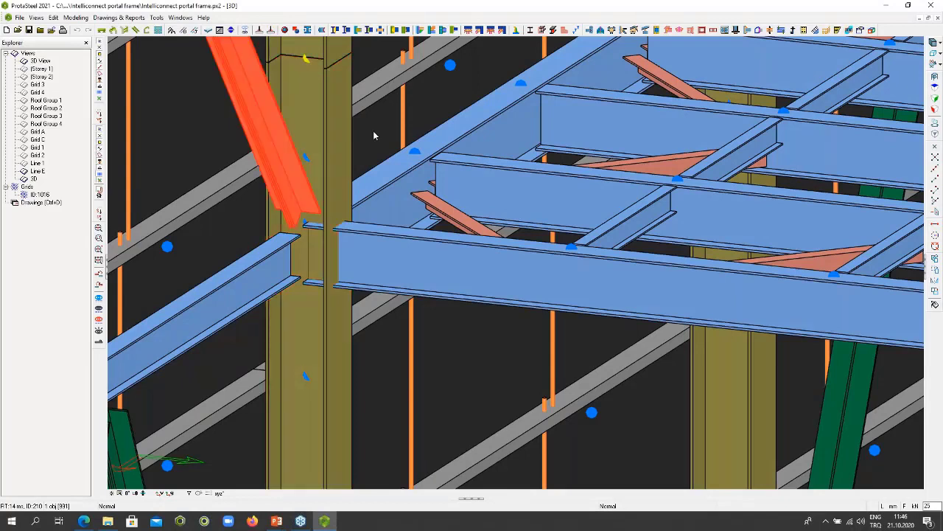
pyautogui.press('Escape')
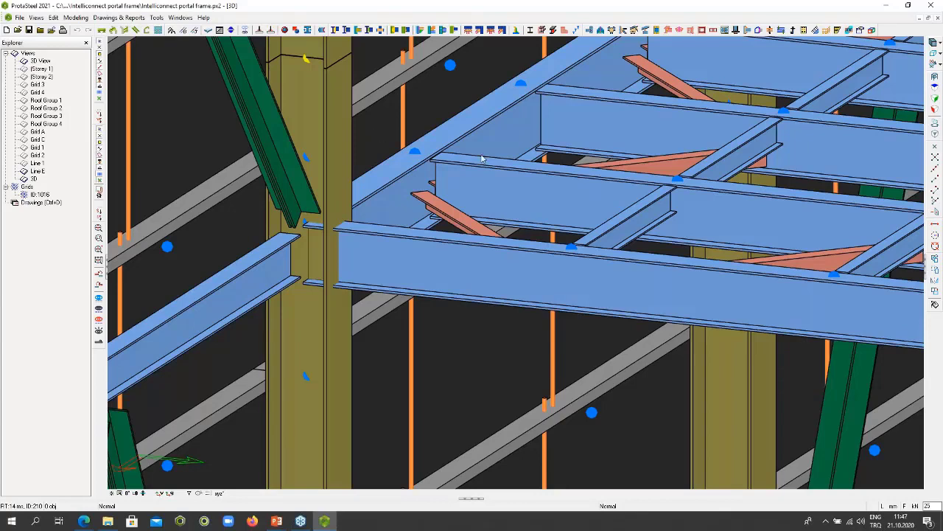
pyautogui.click(400, 183)
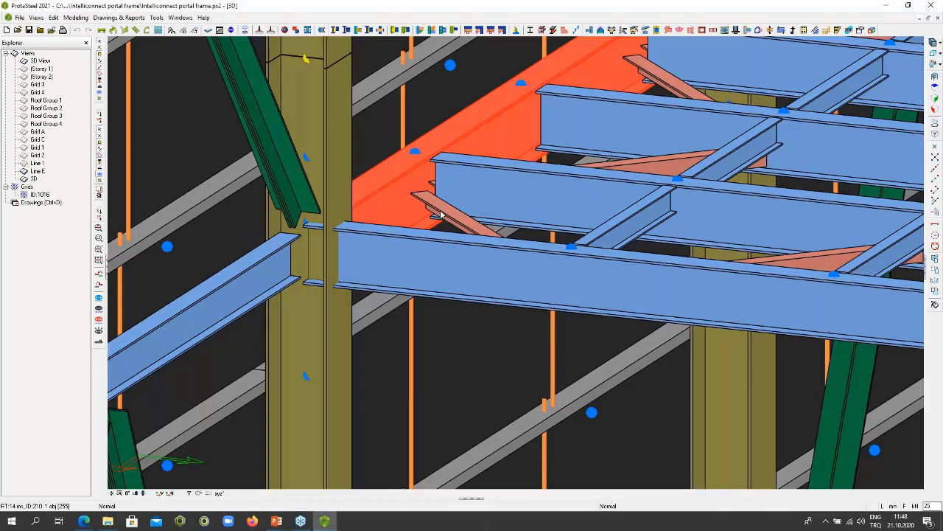
pyautogui.scroll(-10, 441, 214)
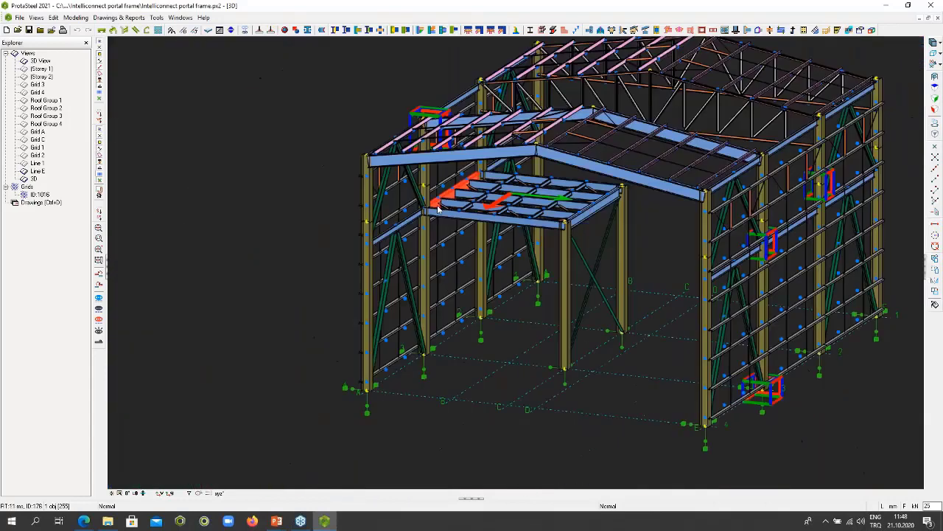
pyautogui.keyDown('ctrl'); pyautogui.moveTo(441, 214); pyautogui.dragTo(546, 232, button='middle'); pyautogui.keyUp('ctrl')
pyautogui.scroll(3, 522, 247)
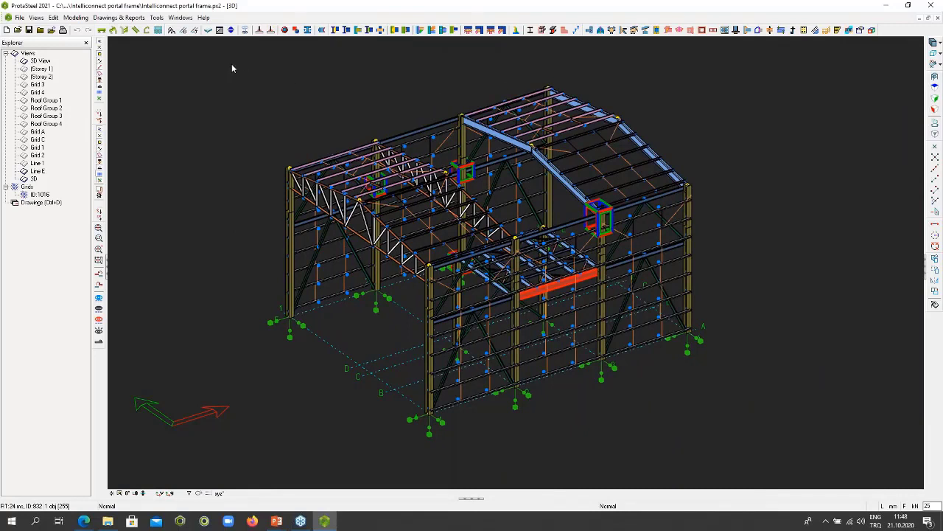
pyautogui.moveTo(229, 64); pyautogui.dragTo(756, 381)
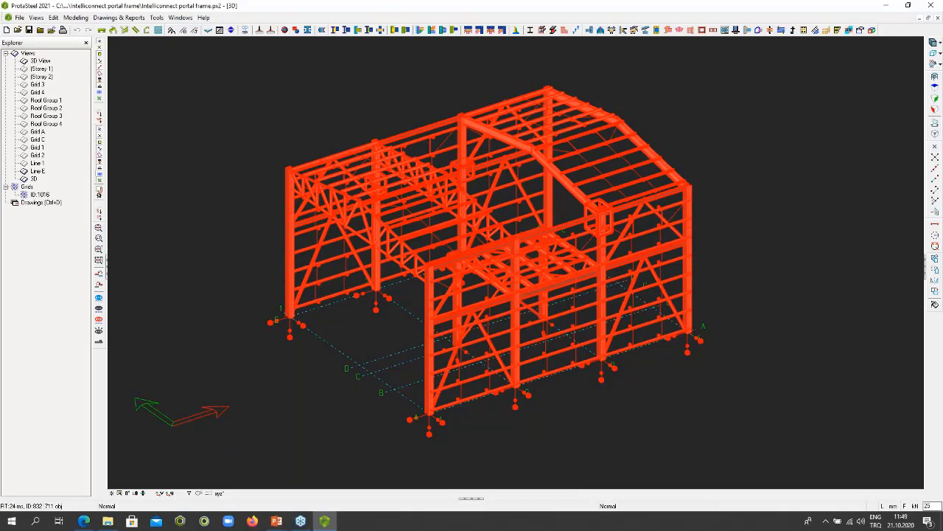
pyautogui.click(765, 370)
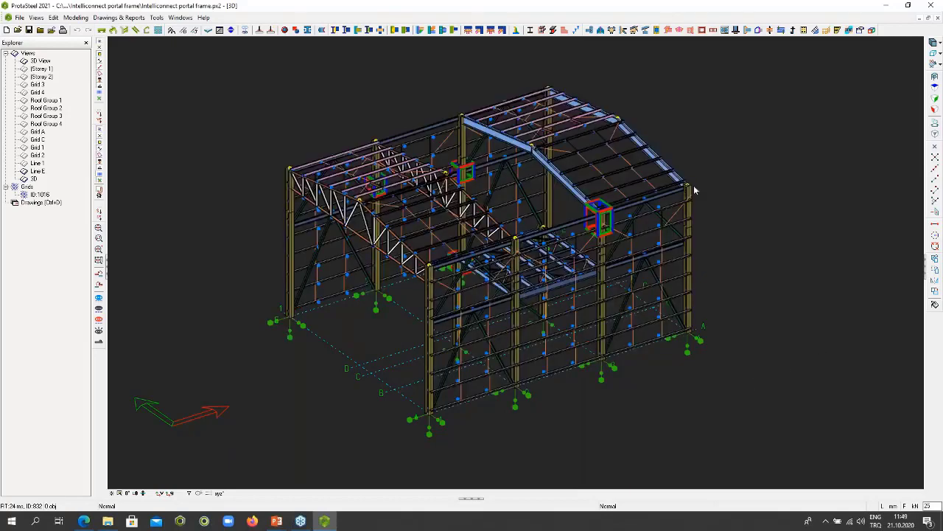
pyautogui.scroll(5, 687, 186)
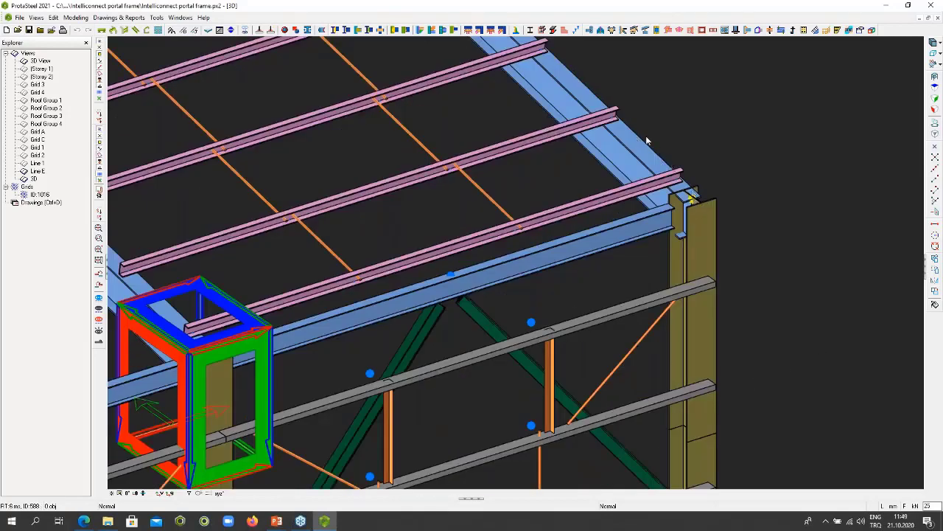
pyautogui.scroll(-6, 708, 144)
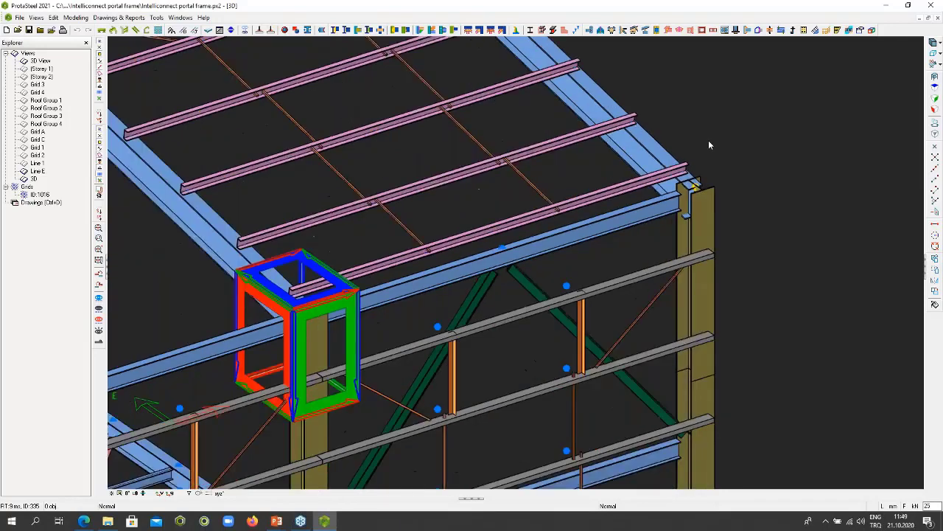
# - Create Angle Type purlin connections with Reversed Cleat across the whole structure using the IntelliConnect Purlin Wizard
pyautogui.moveTo(243, 50)
pyautogui.mouseDown()
pyautogui.moveTo(615, 343)
pyautogui.moveTo(779, 411)
pyautogui.mouseUp()
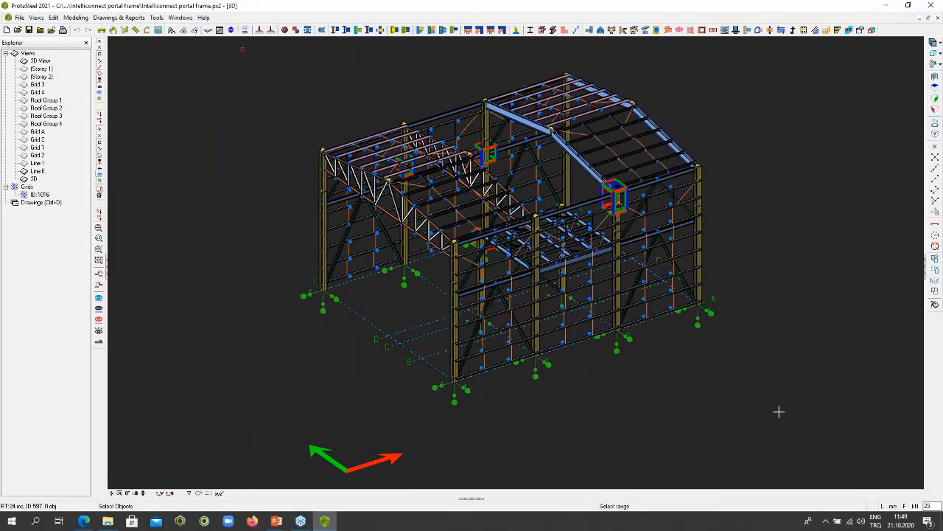
pyautogui.rightClick(733, 132)
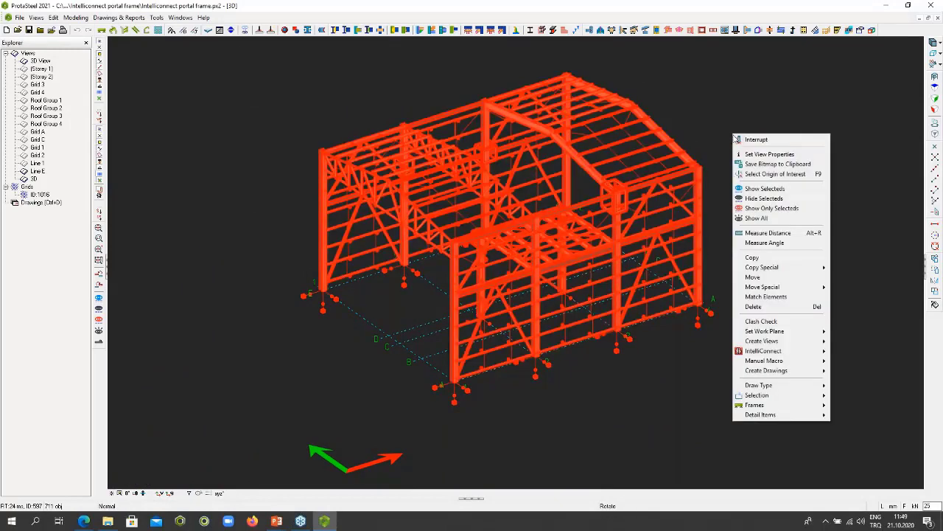
pyautogui.moveTo(782, 355)
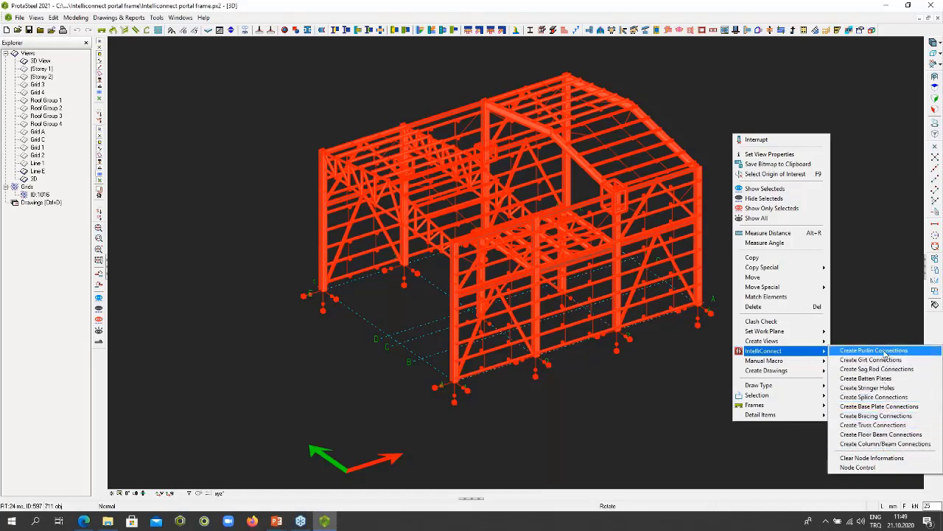
pyautogui.click(885, 353)
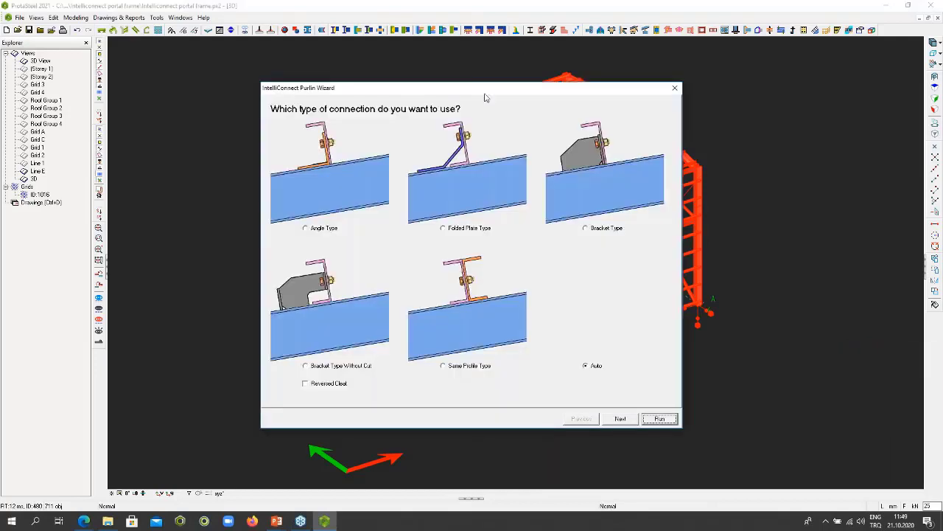
pyautogui.moveTo(475, 88); pyautogui.dragTo(598, 64)
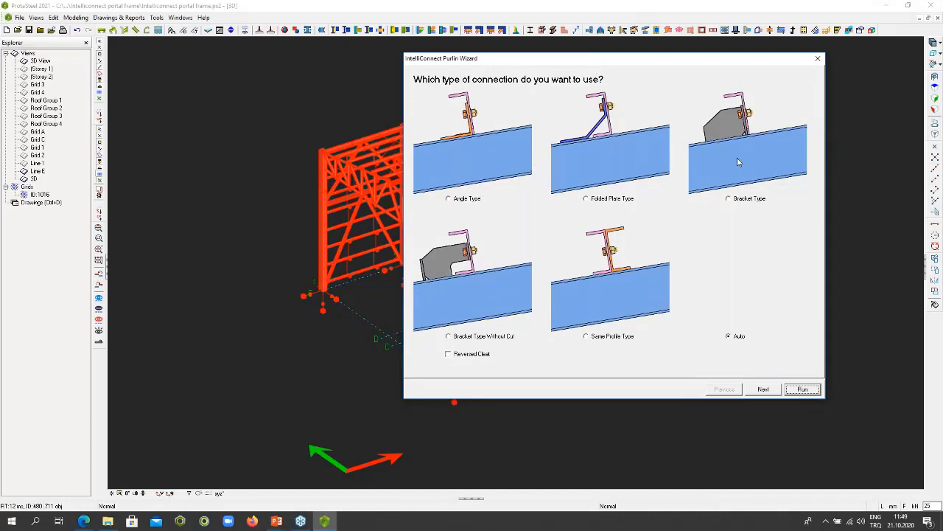
pyautogui.click(449, 200)
pyautogui.click(474, 356)
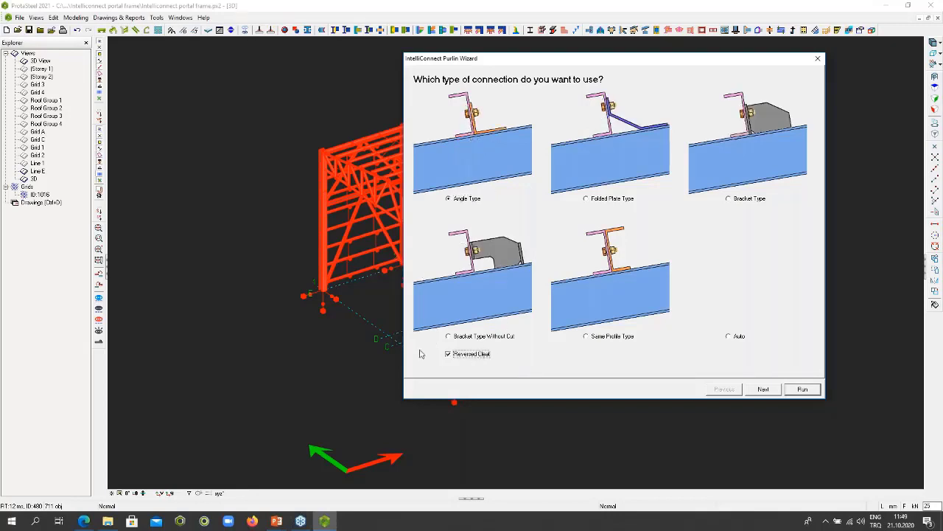
pyautogui.click(803, 390)
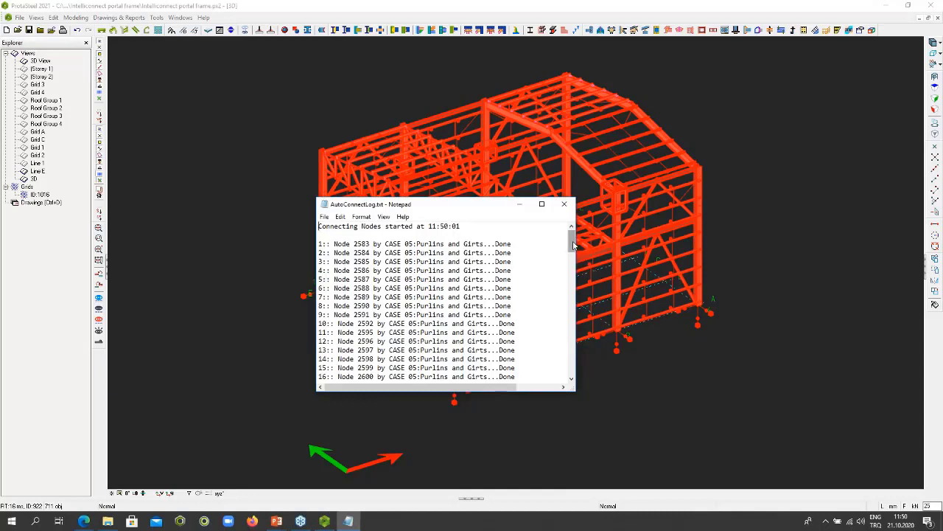
# - Read through the AutoConnectLog.txt report of the connection run to its end and close it
pyautogui.scroll(-1, 573, 244)
pyautogui.scroll(1, 574, 245)
pyautogui.moveTo(573, 245); pyautogui.dragTo(569, 363)
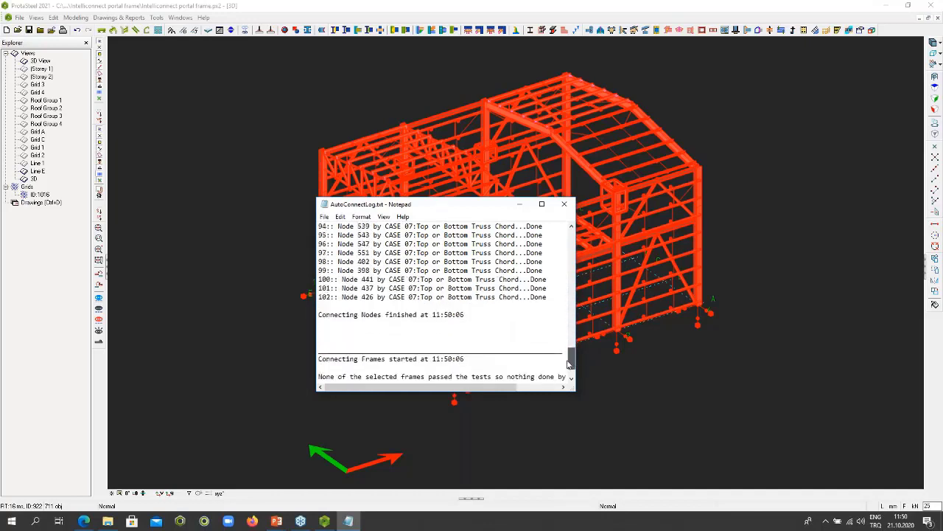
pyautogui.click(567, 207)
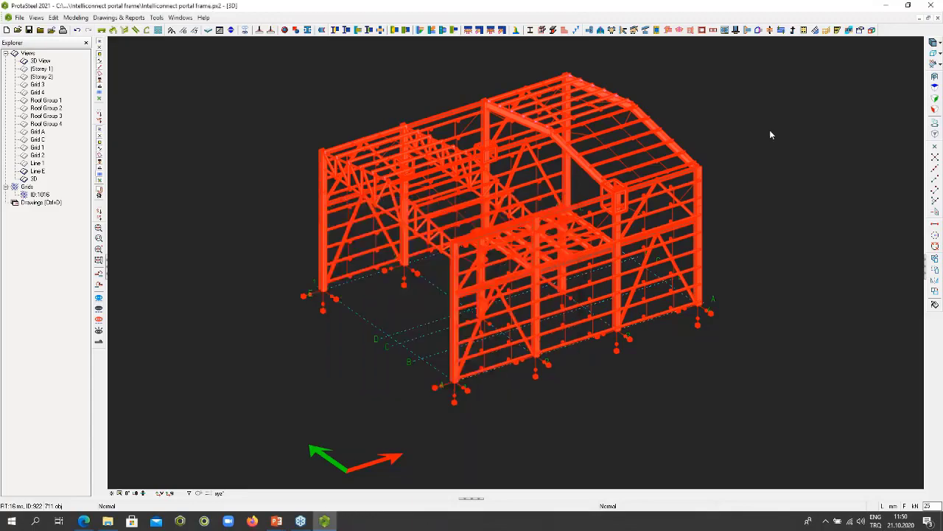
# - Inspect the bolted angle cleats joining the purlins to the top chord of the end roof truss
pyautogui.scroll(10, 351, 168)
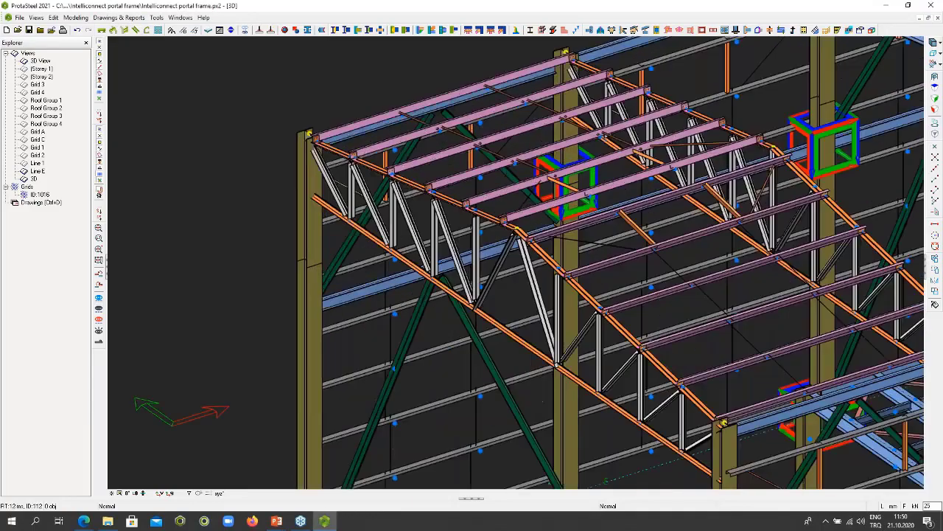
pyautogui.scroll(-6, 350, 168)
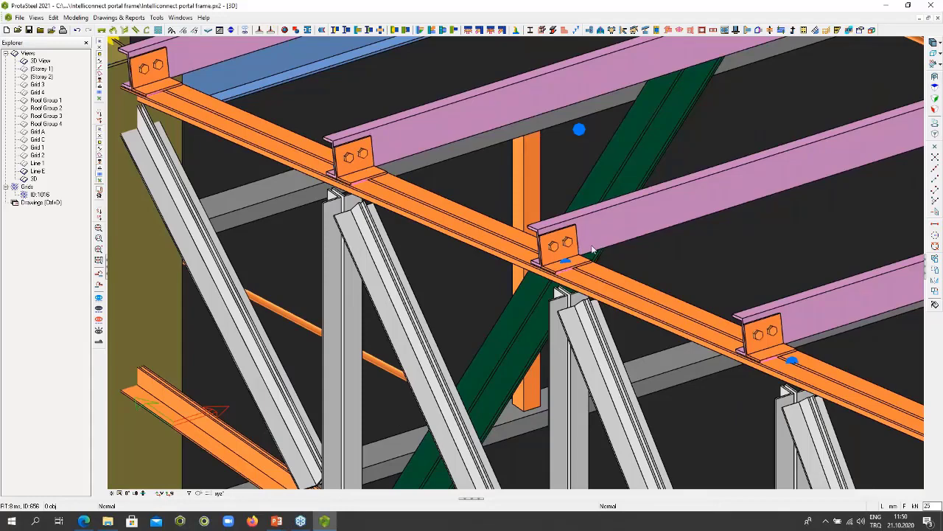
pyautogui.moveTo(589, 251); pyautogui.dragTo(439, 200, button='middle')
pyautogui.scroll(-1, 391, 167)
pyautogui.scroll(-10, 391, 168)
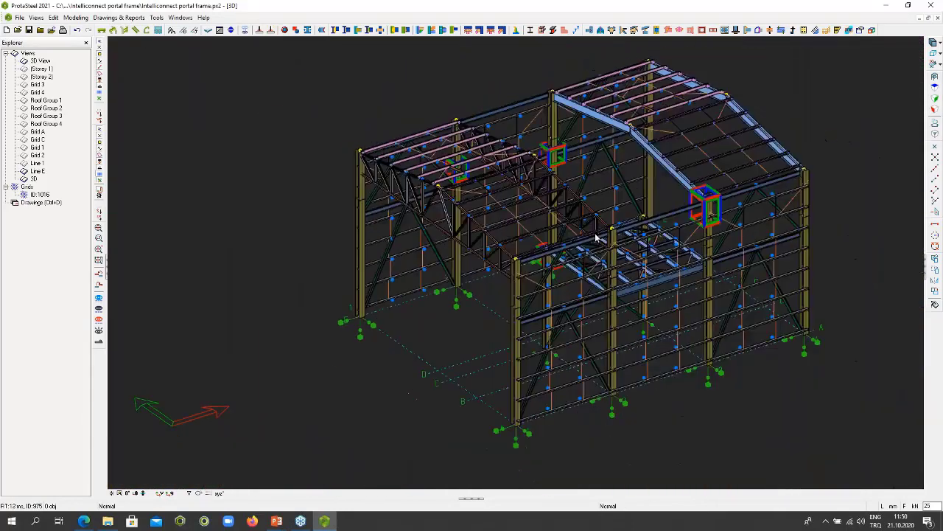
# - Create Bracket Type Without Cut girt connections across the whole structure using the IntelliConnect Girt Wizard, and close the connection log
pyautogui.moveTo(391, 167); pyautogui.dragTo(381, 166, button='middle')
pyautogui.moveTo(221, 51); pyautogui.dragTo(830, 447)
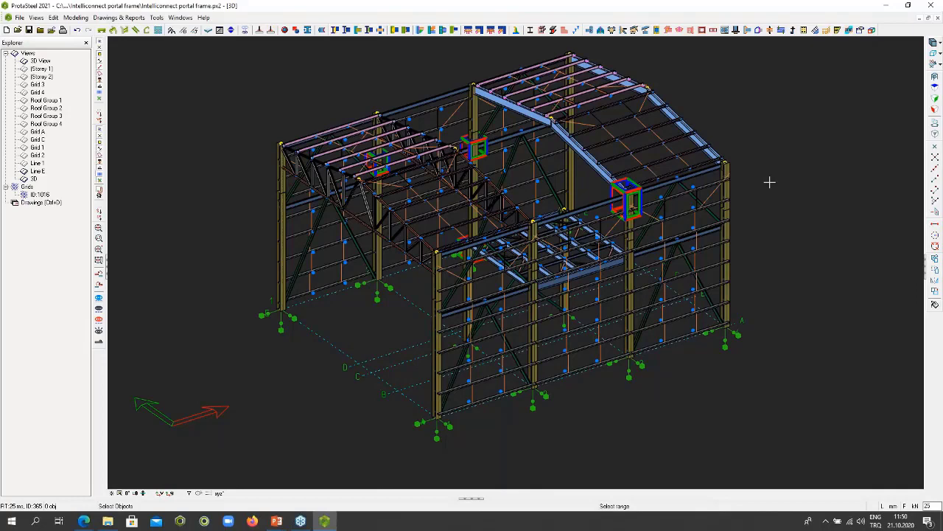
pyautogui.rightClick(769, 181)
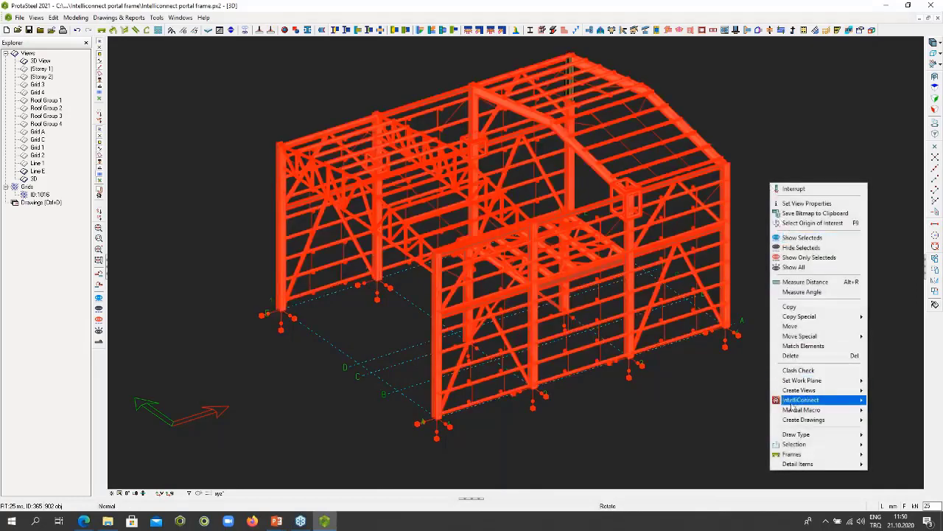
pyautogui.moveTo(788, 402)
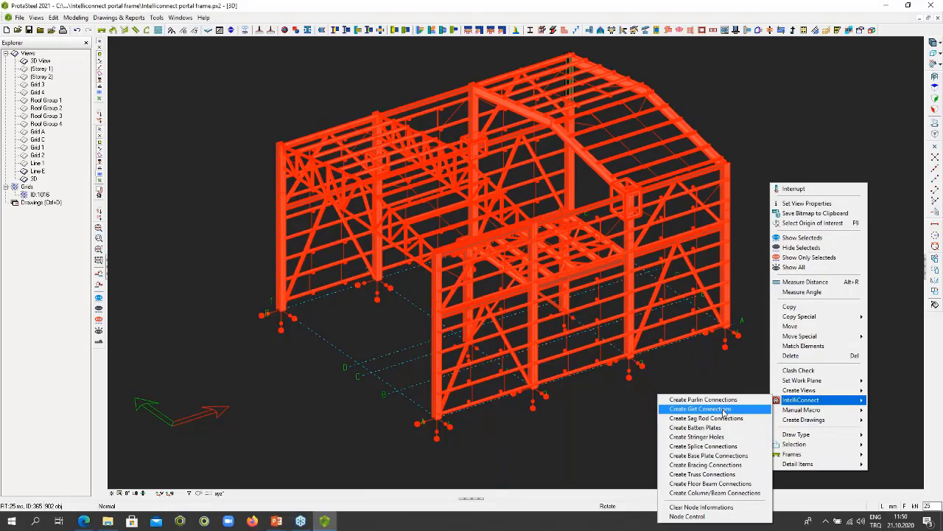
pyautogui.click(723, 410)
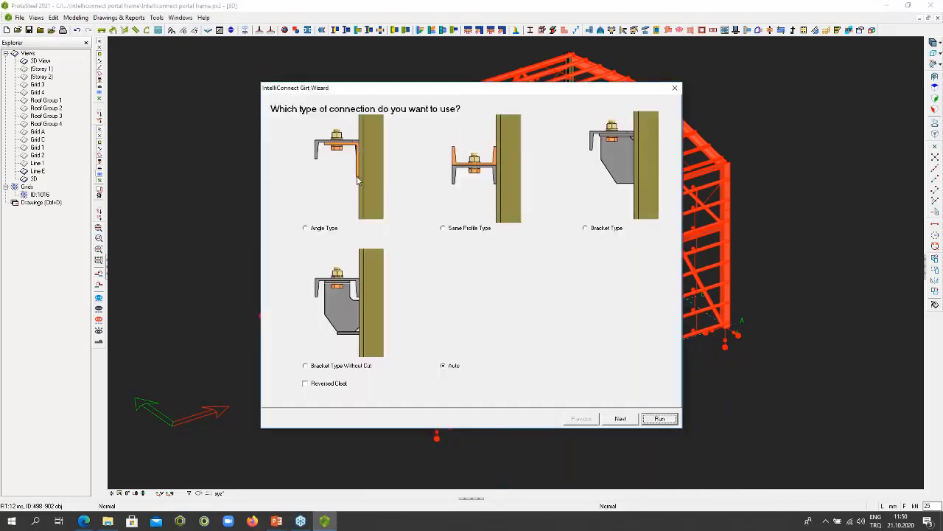
pyautogui.click(306, 368)
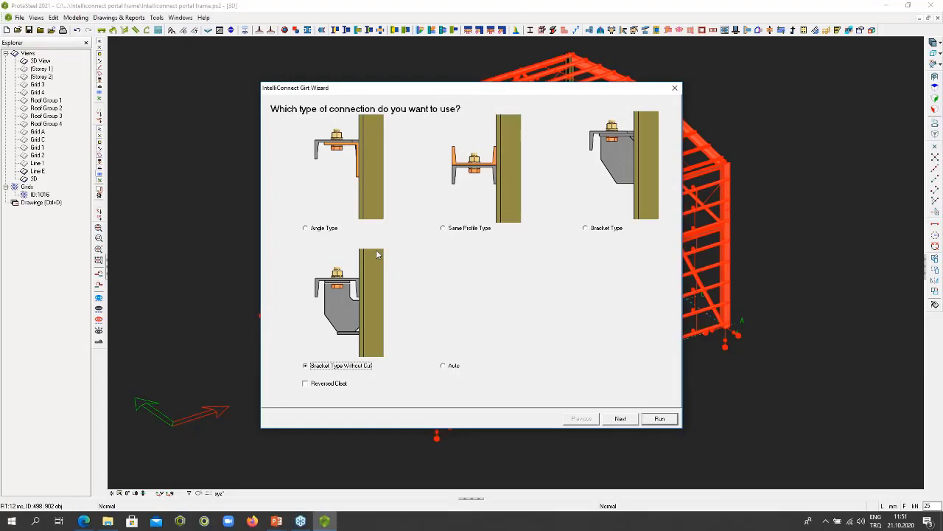
pyautogui.click(665, 420)
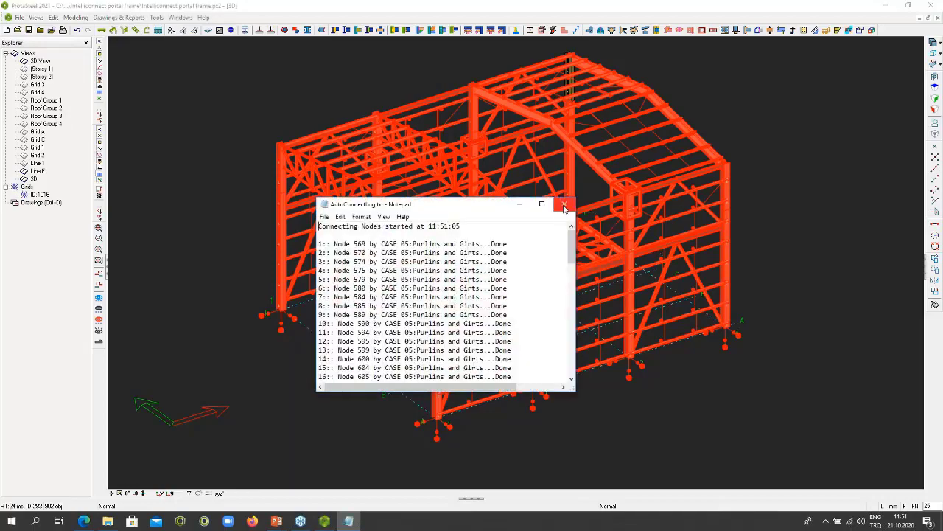
pyautogui.click(566, 206)
# - Inspect the bolted brackets joining the side-wall girts to the columns, highlighting the bracket plate beneath one girt joint
pyautogui.scroll(8, 737, 217)
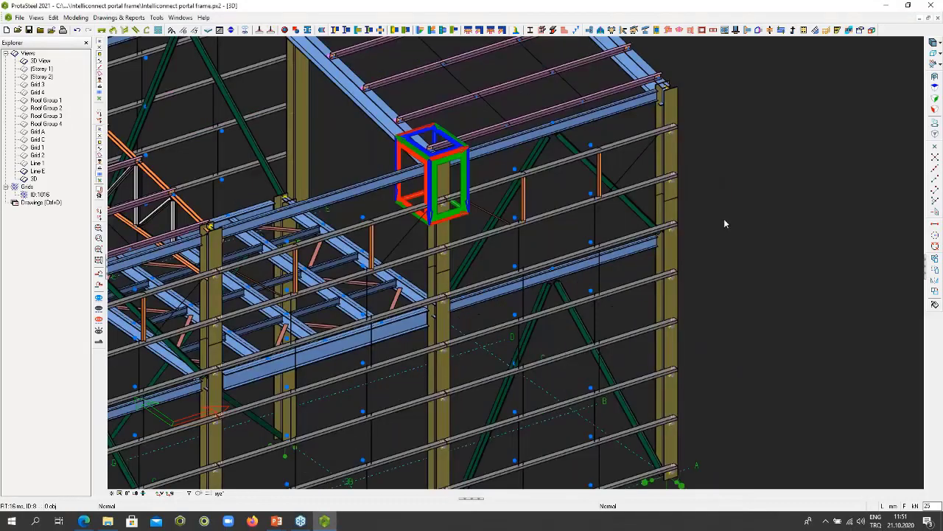
pyautogui.scroll(2, 708, 234)
pyautogui.click(686, 233)
pyautogui.moveTo(686, 233); pyautogui.dragTo(746, 228, button='middle')
pyautogui.scroll(-10, 682, 225)
pyautogui.scroll(8, 515, 255)
pyautogui.click(556, 293)
pyautogui.moveTo(556, 292)
pyautogui.mouseDown(button='middle')
pyautogui.moveTo(608, 328)
pyautogui.moveTo(531, 225)
pyautogui.moveTo(560, 291)
pyautogui.mouseUp(button='middle')
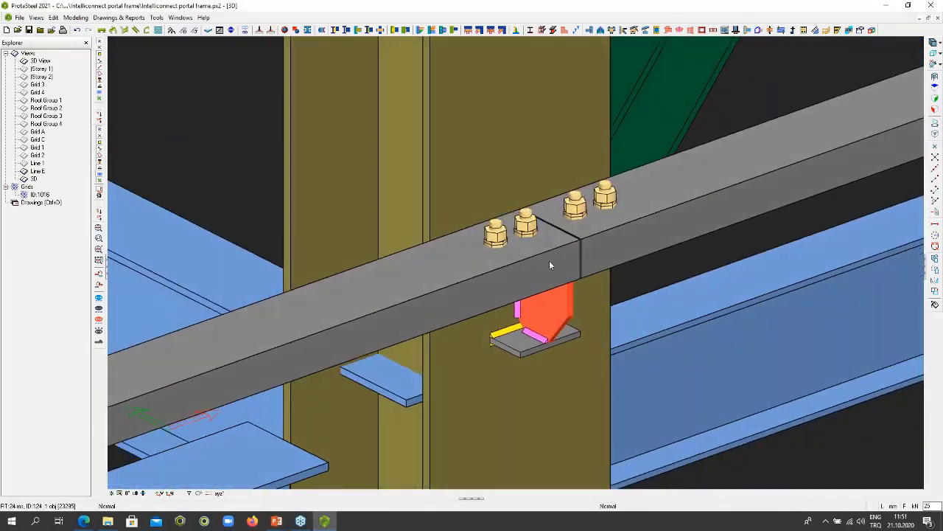
pyautogui.scroll(-8, 550, 261)
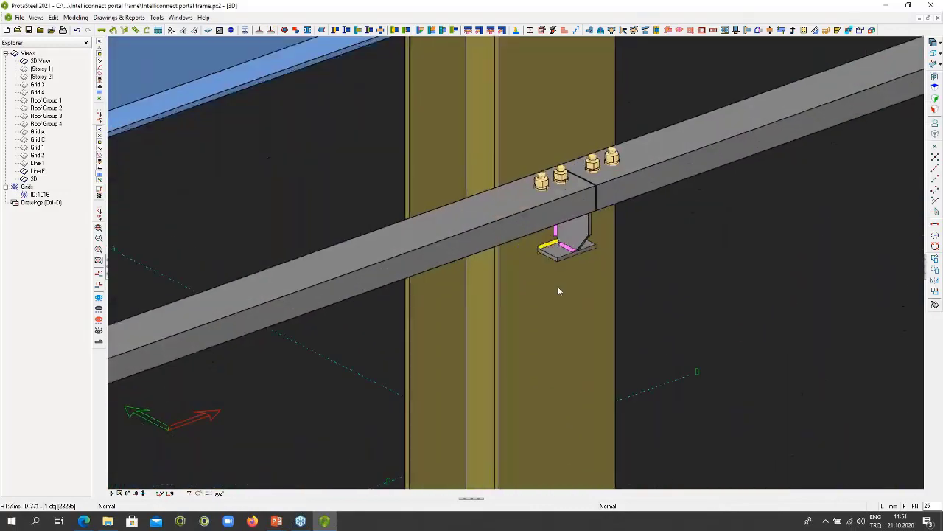
pyautogui.scroll(-12, 557, 286)
pyautogui.scroll(-3, 560, 288)
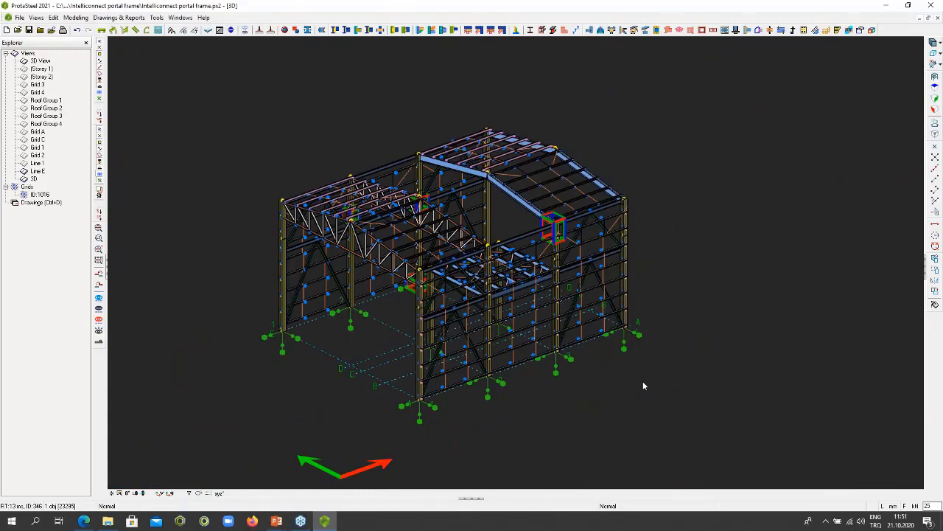
# - Create Simple Base Plate connections for the whole structure using the IntelliConnect Base Plate Wizard, and close the connection log
pyautogui.moveTo(626, 368); pyautogui.dragTo(609, 360, button='middle')
pyautogui.rightClick(623, 366)
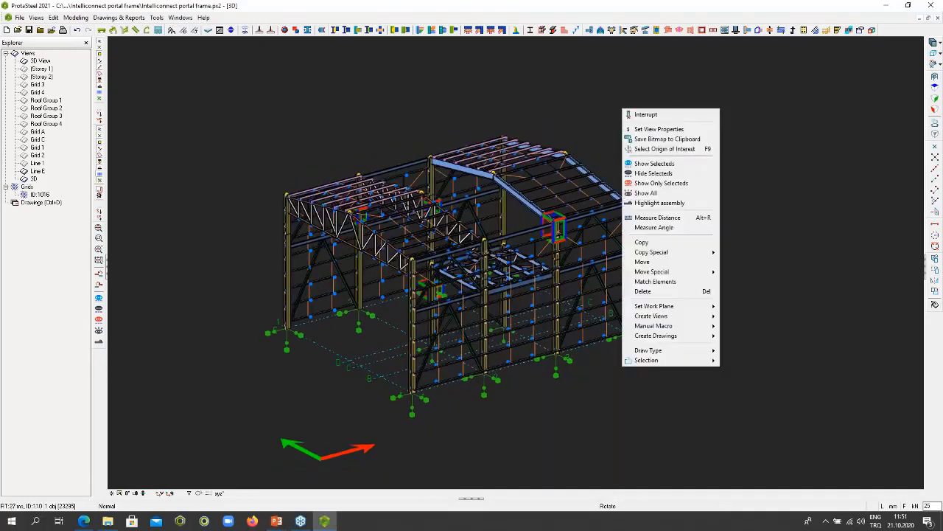
pyautogui.click(600, 405)
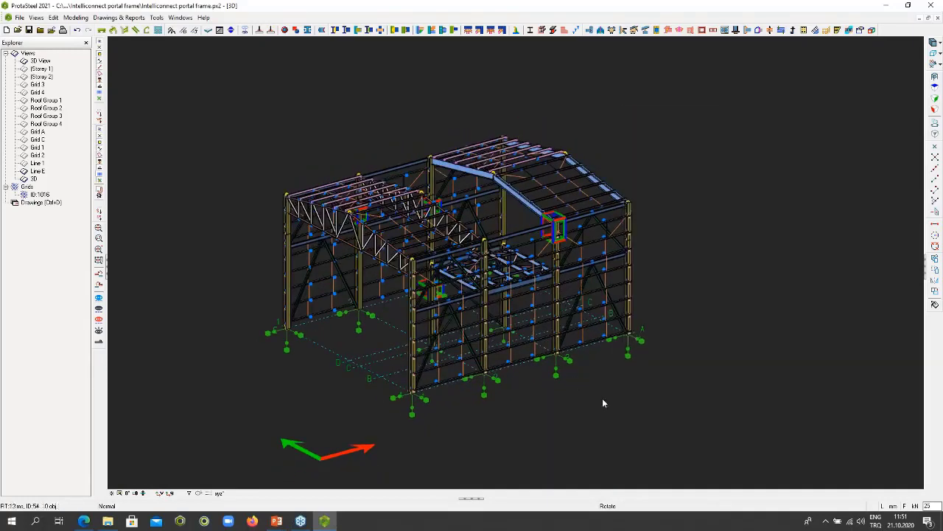
pyautogui.moveTo(602, 400); pyautogui.dragTo(607, 396, button='middle')
pyautogui.moveTo(234, 121); pyautogui.dragTo(726, 444)
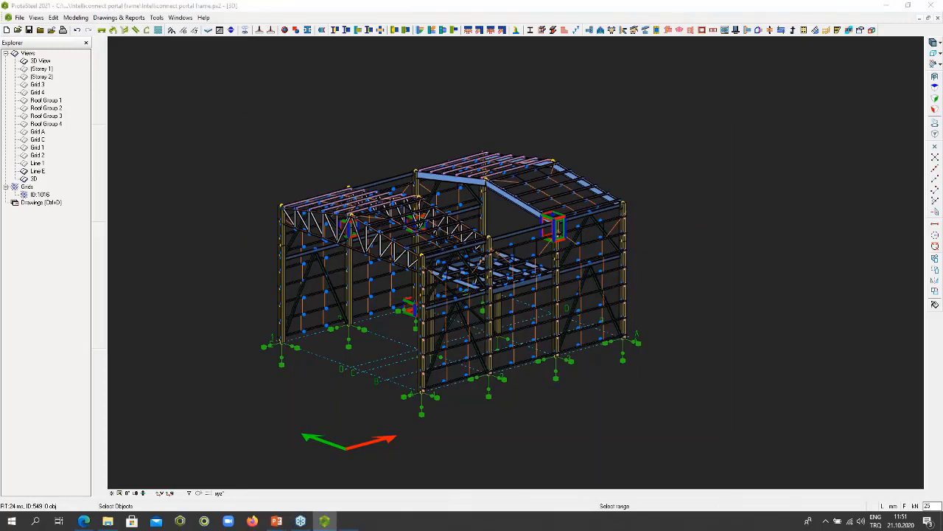
pyautogui.rightClick(690, 435)
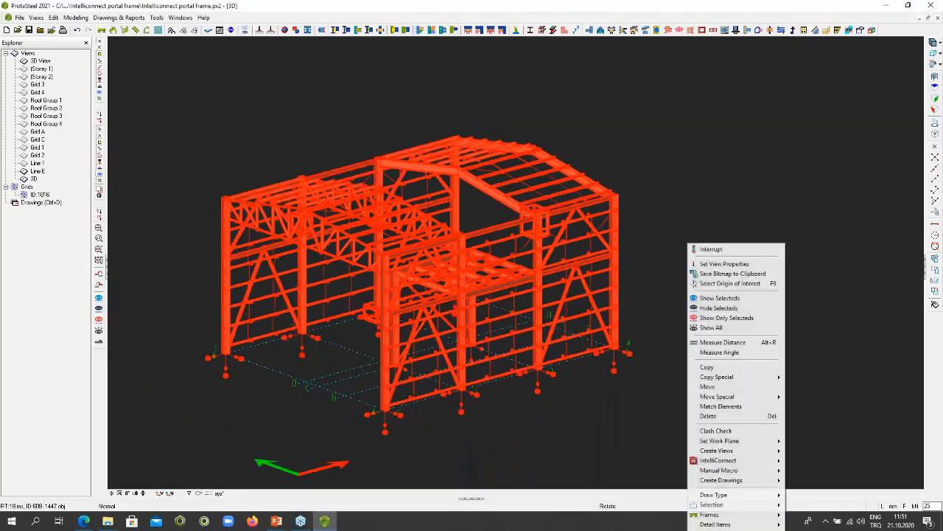
pyautogui.moveTo(780, 462)
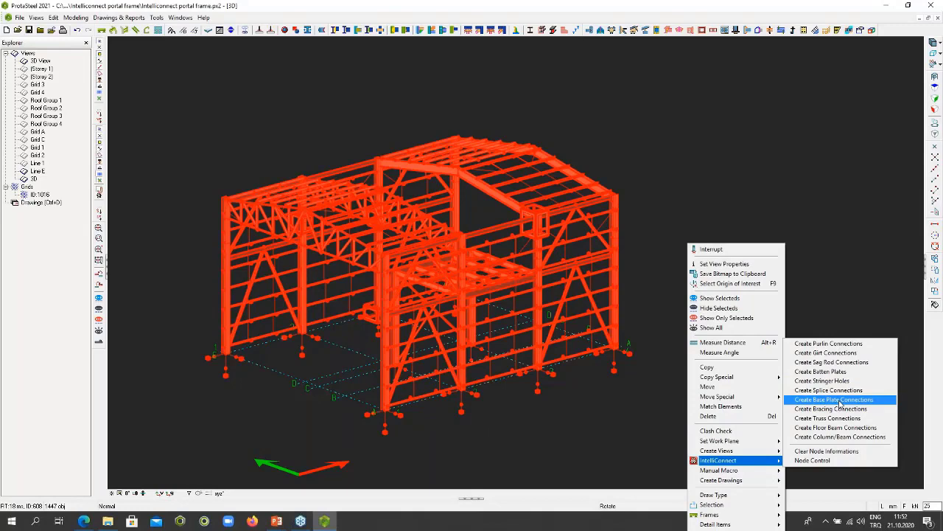
pyautogui.click(840, 401)
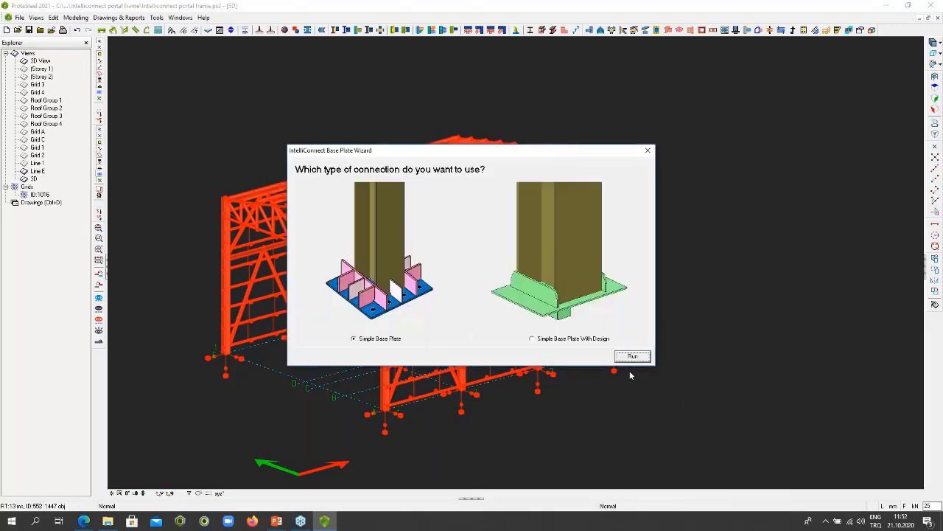
pyautogui.click(633, 358)
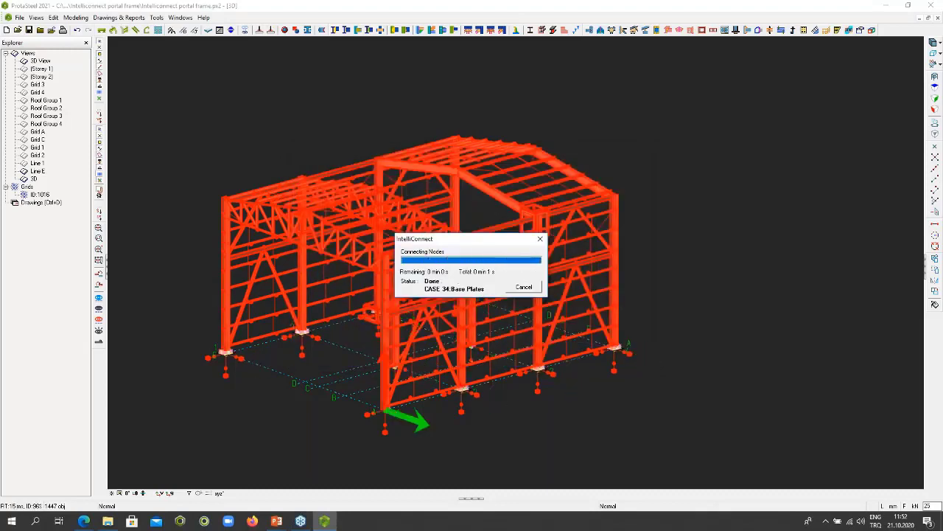
pyautogui.click(565, 205)
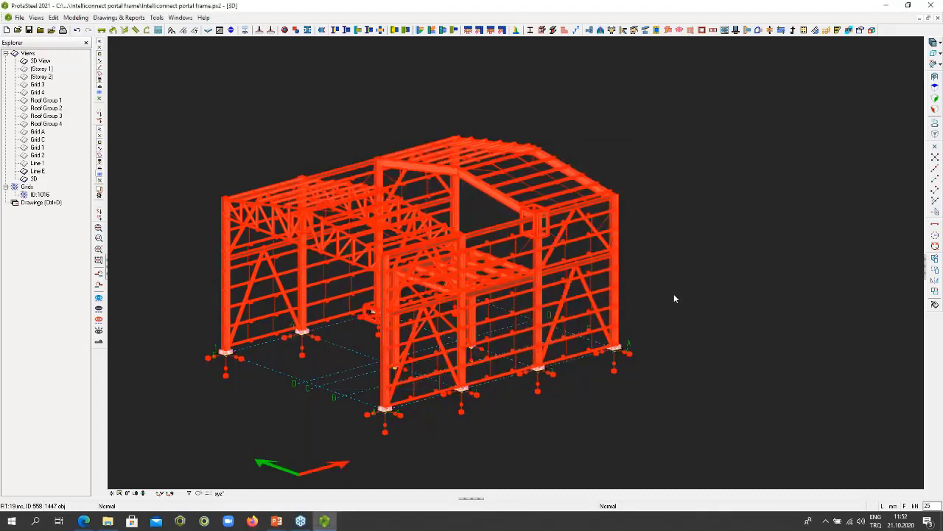
# - Clear the selection and inspect the base plates at the feet of the columns from several angles
pyautogui.scroll(2, 646, 339)
pyautogui.scroll(-4, 646, 340)
pyautogui.press('Escape')
pyautogui.scroll(6, 632, 350)
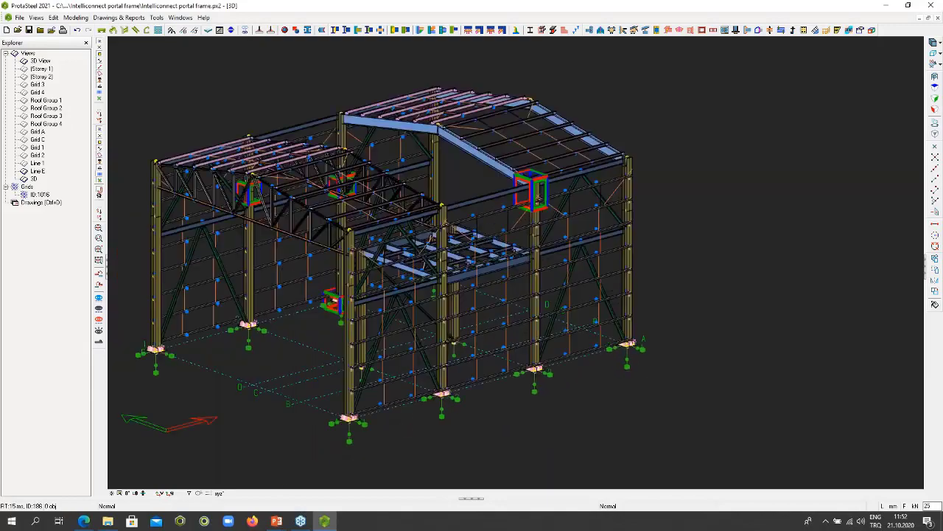
pyautogui.scroll(2, 641, 352)
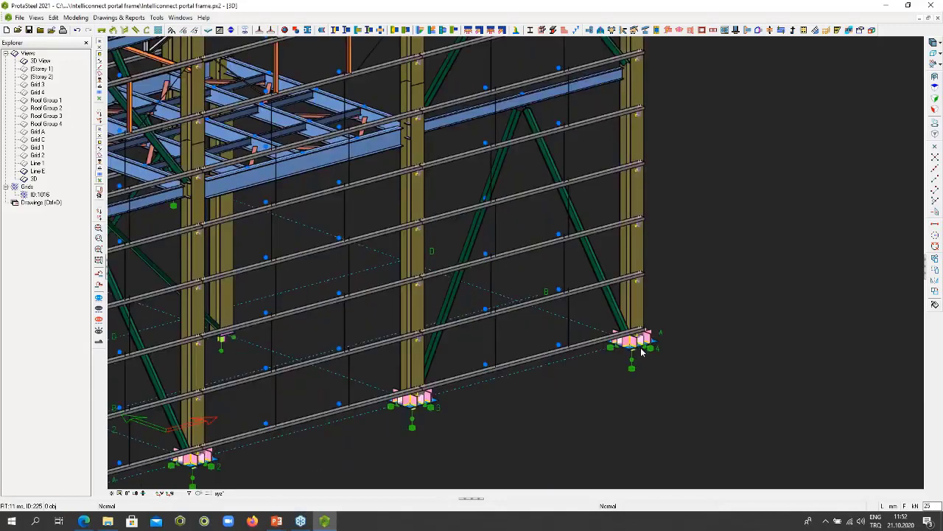
pyautogui.scroll(-6, 641, 354)
pyautogui.moveTo(641, 354); pyautogui.dragTo(619, 356, button='middle')
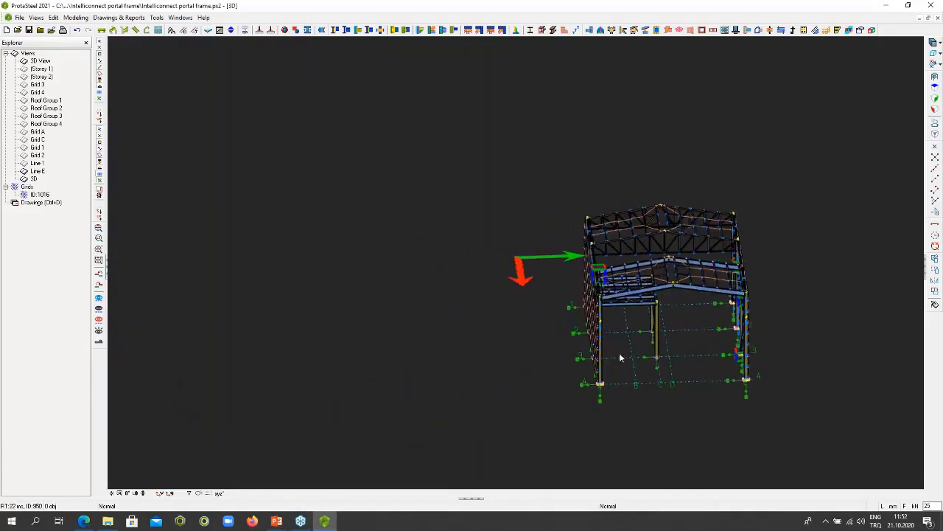
pyautogui.scroll(3, 654, 359)
pyautogui.scroll(8, 661, 356)
pyautogui.scroll(-4, 659, 352)
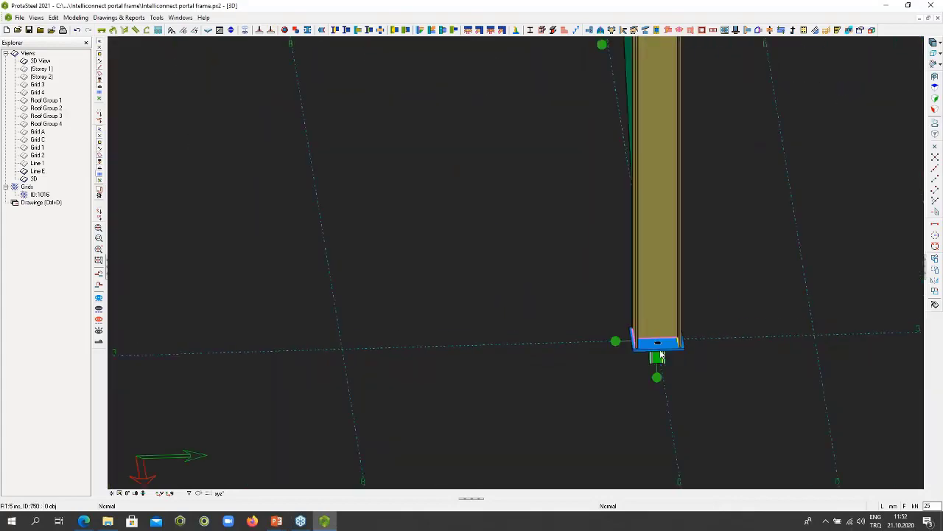
pyautogui.scroll(-6, 659, 352)
pyautogui.moveTo(659, 352); pyautogui.dragTo(440, 263, button='middle')
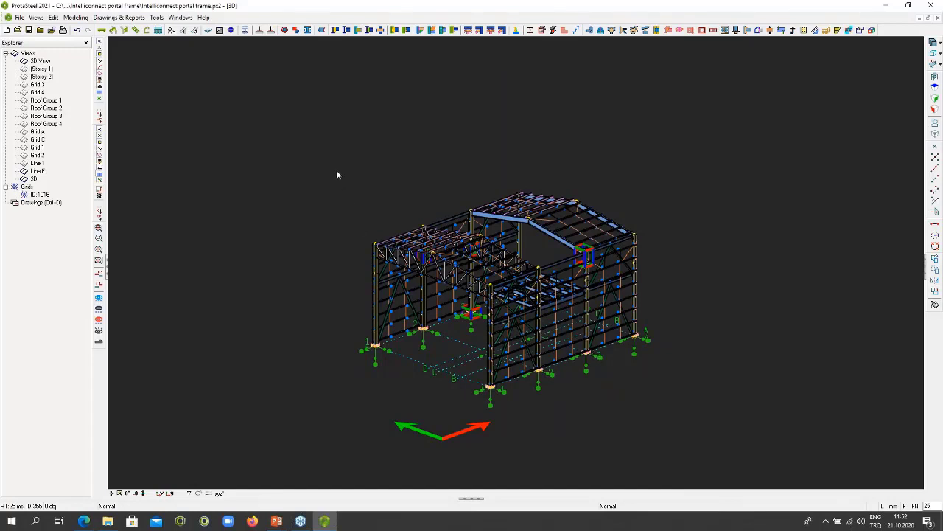
# - Create splice connections across the whole structure with IntelliConnect, close the connection log and clear the selection
pyautogui.moveTo(336, 170); pyautogui.dragTo(710, 425)
pyautogui.rightClick(682, 260)
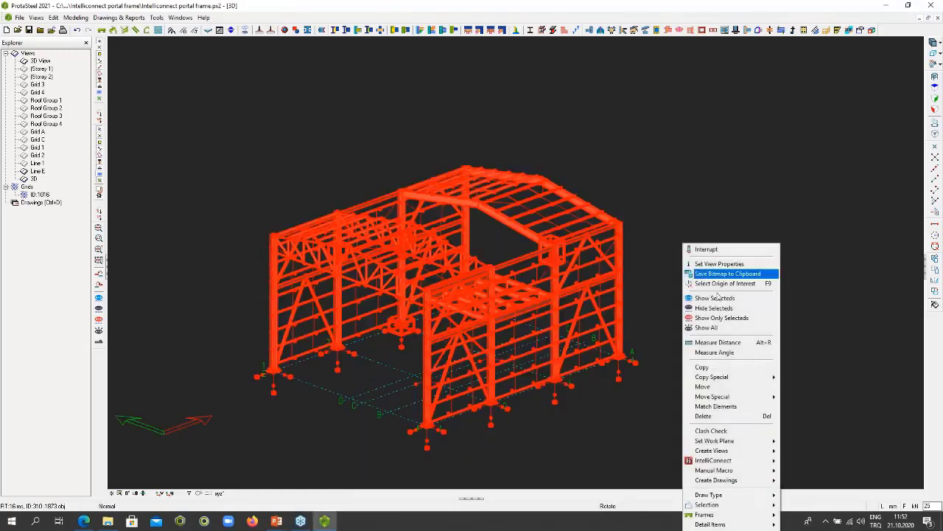
pyautogui.moveTo(734, 464)
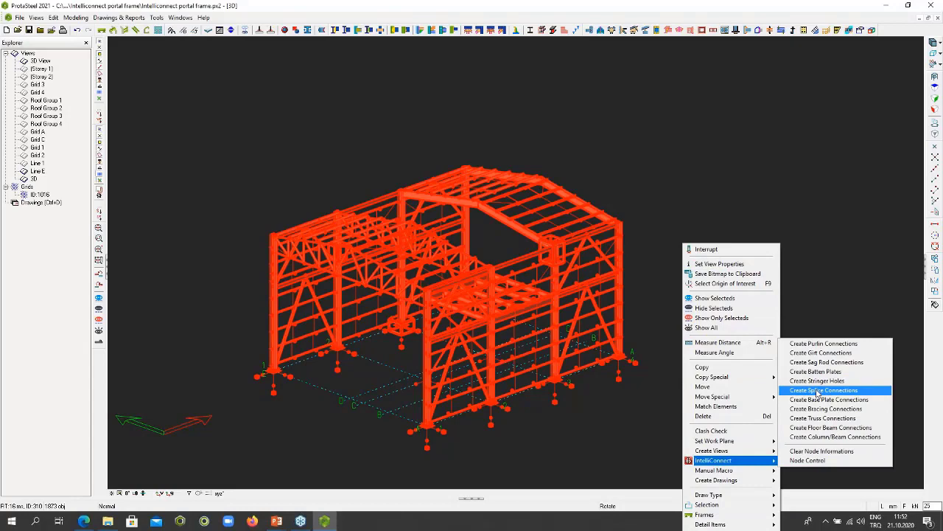
pyautogui.click(817, 391)
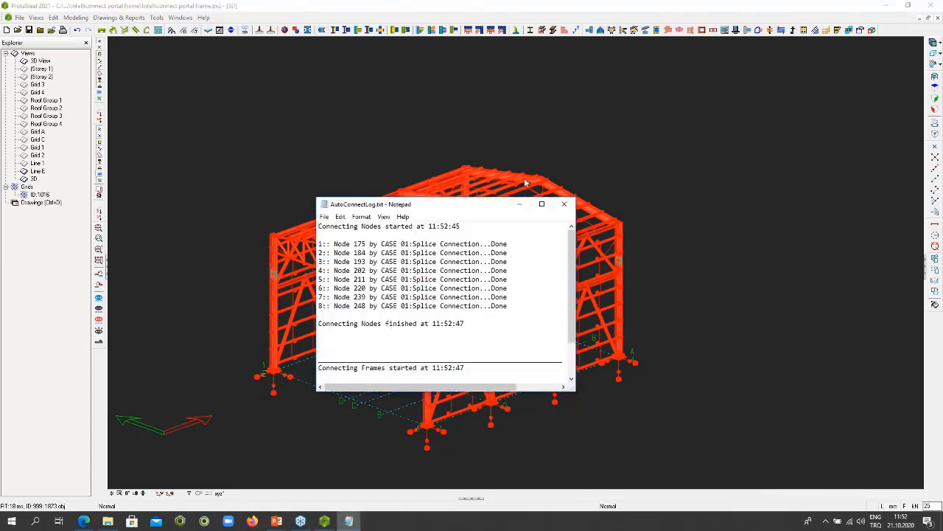
pyautogui.click(564, 204)
pyautogui.scroll(3, 633, 269)
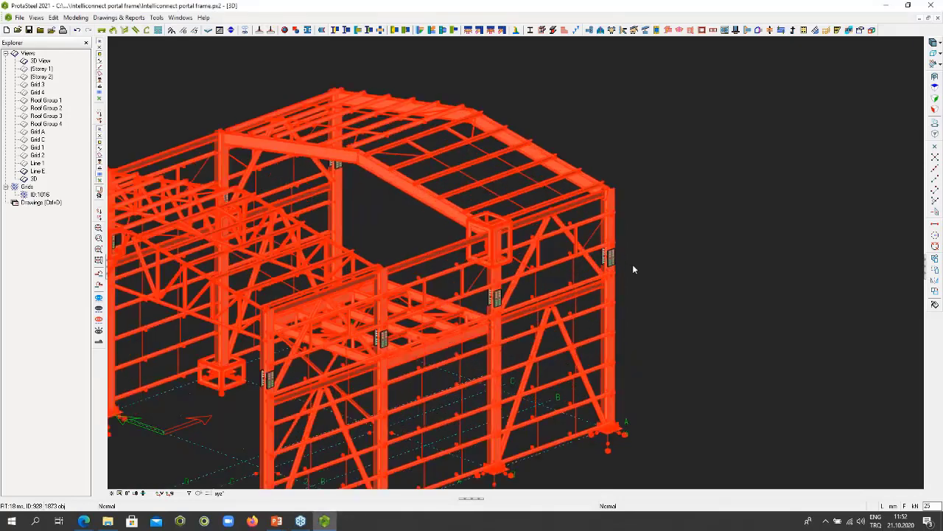
pyautogui.scroll(-4, 634, 269)
pyautogui.press('Escape')
# - Select the upper members of the end bay with the roof trusses and run the IntelliConnect Truss Wizard with Gusset Plate Thickness left blank
pyautogui.moveTo(664, 287); pyautogui.dragTo(586, 277, button='middle')
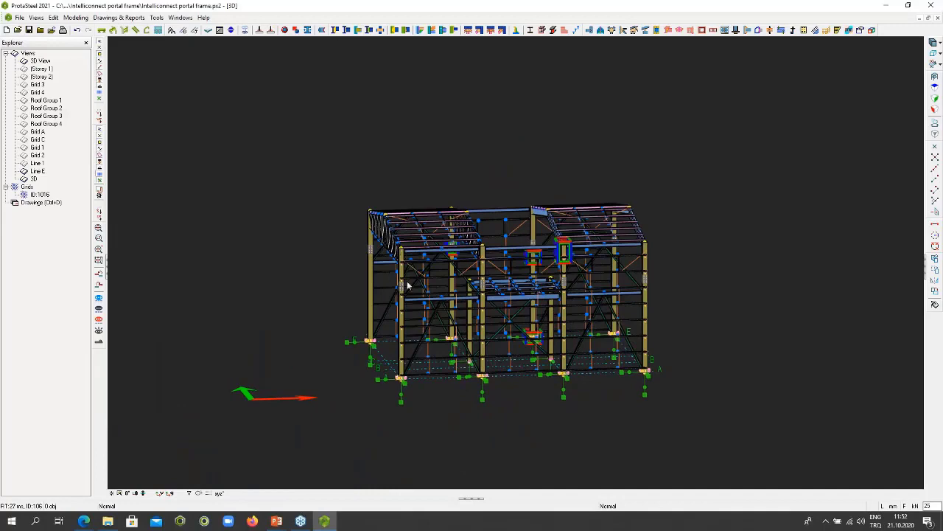
pyautogui.moveTo(412, 281); pyautogui.dragTo(333, 189)
pyautogui.click(389, 229)
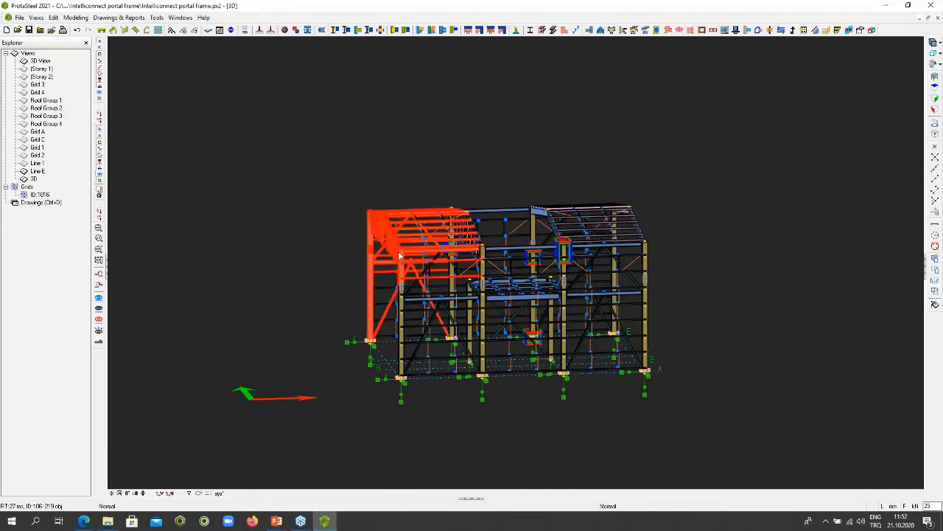
pyautogui.moveTo(399, 254); pyautogui.dragTo(449, 281, button='middle')
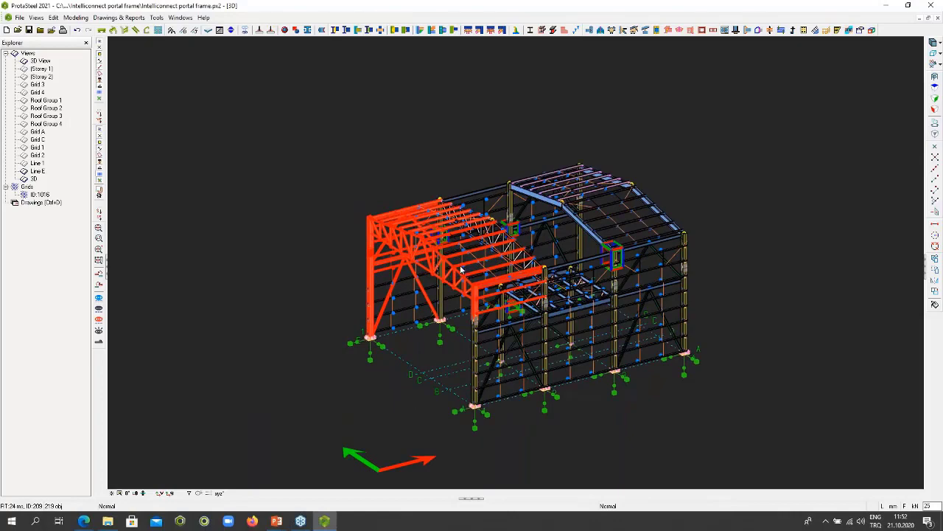
pyautogui.scroll(5, 433, 259)
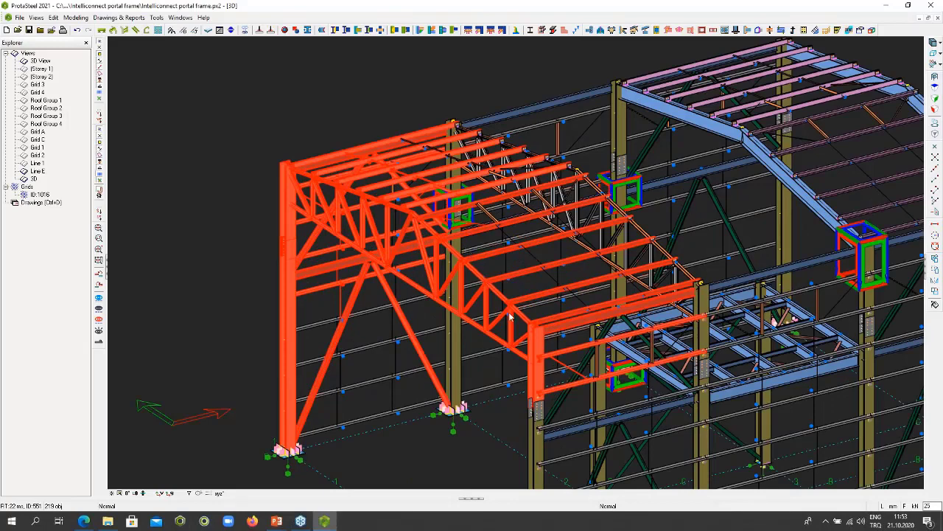
pyautogui.rightClick(361, 86)
pyautogui.moveTo(423, 308)
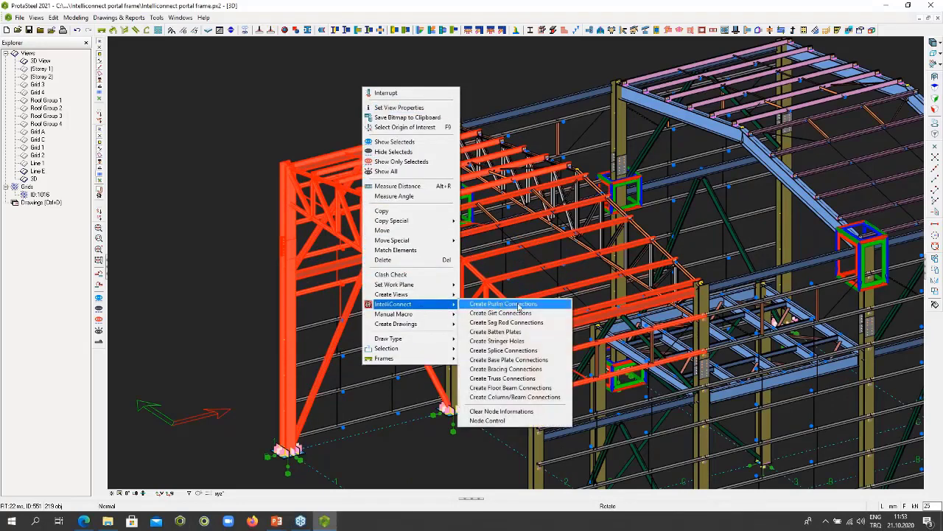
pyautogui.click(518, 379)
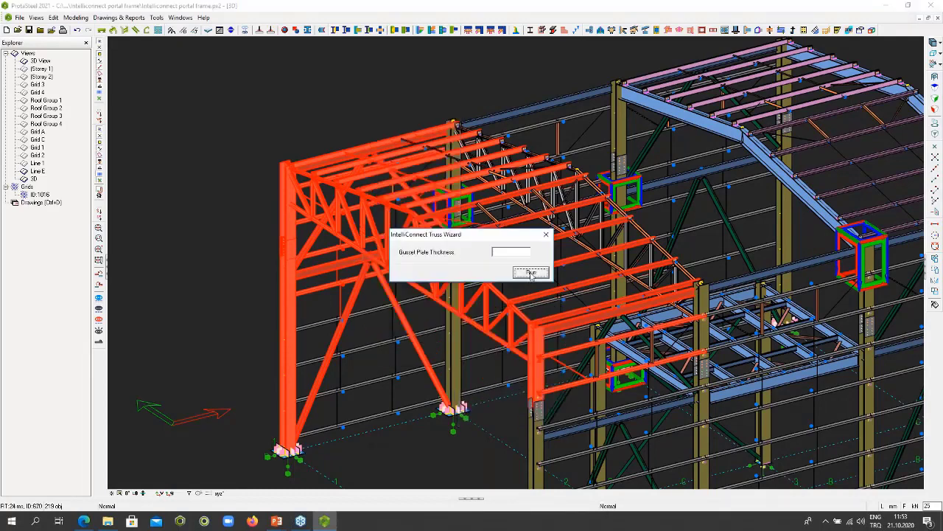
pyautogui.click(530, 273)
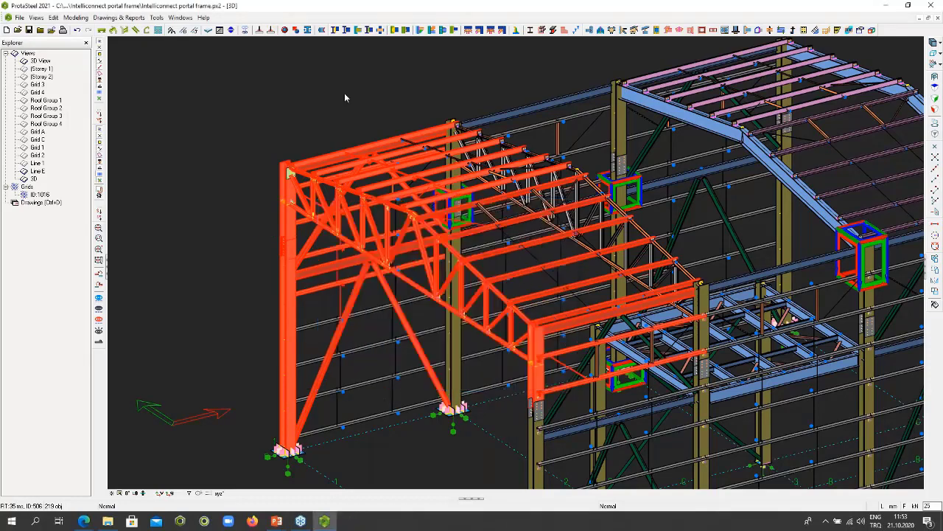
# - Clear the selection and inspect the gusset plate connections along the end truss, from its column to the far eave
pyautogui.click(344, 97)
pyautogui.scroll(5, 376, 259)
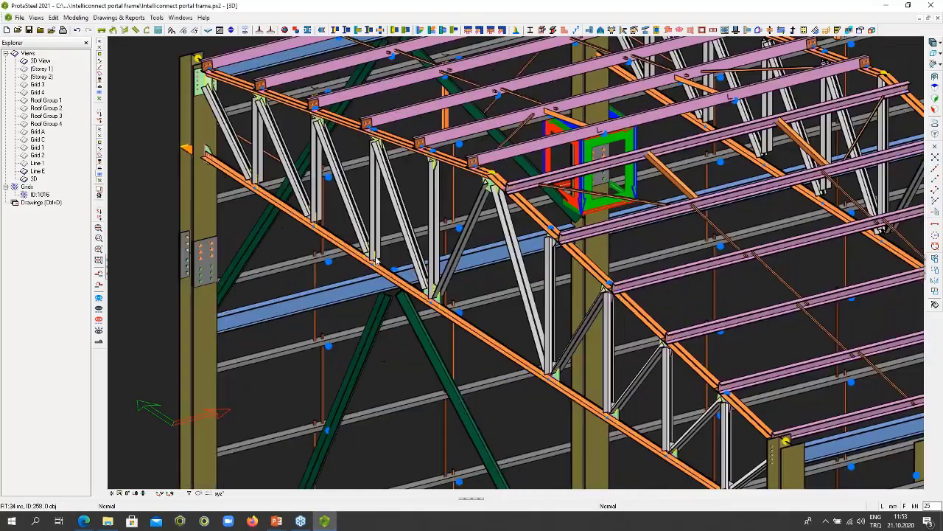
pyautogui.scroll(5, 376, 259)
pyautogui.moveTo(376, 260); pyautogui.dragTo(479, 362, button='middle')
pyautogui.moveTo(487, 248); pyautogui.dragTo(545, 459, button='middle')
pyautogui.moveTo(414, 193); pyautogui.dragTo(642, 239, button='middle')
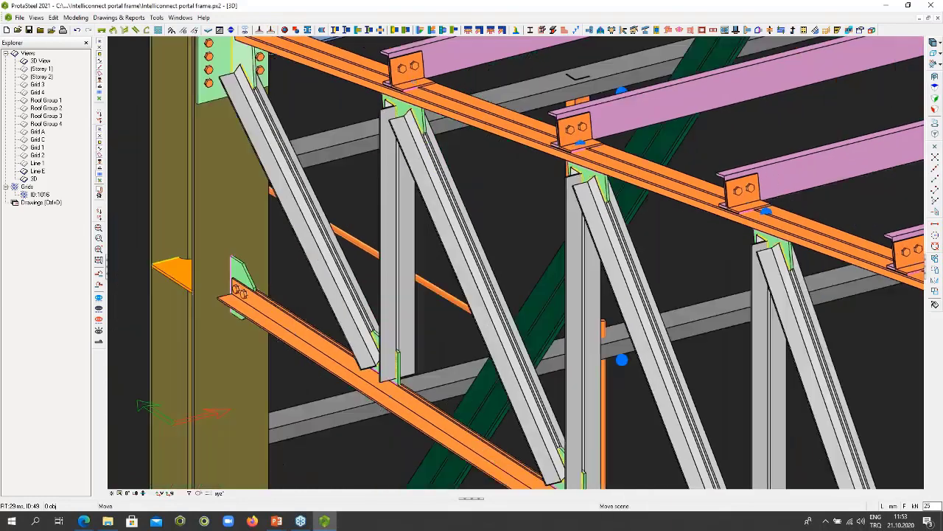
pyautogui.moveTo(305, 272); pyautogui.dragTo(375, 331, button='middle')
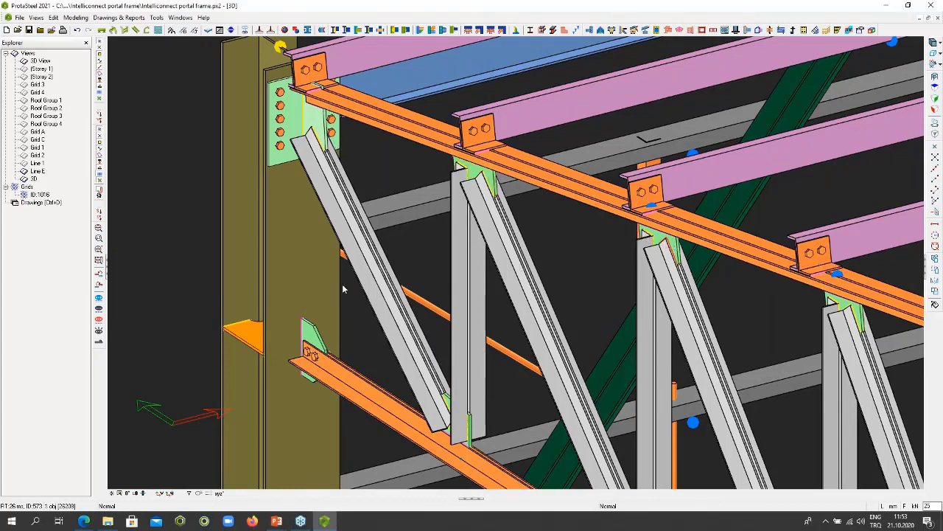
pyautogui.scroll(-3, 308, 316)
pyautogui.scroll(-5, 308, 303)
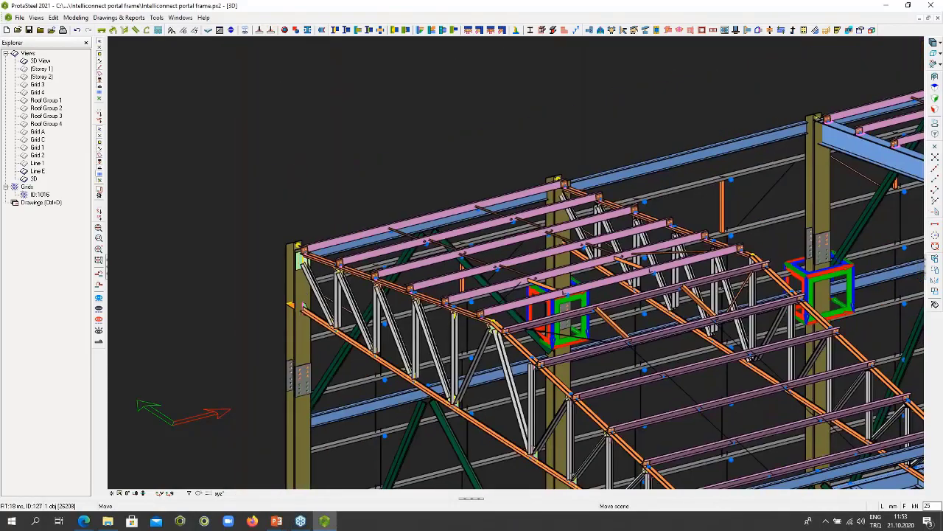
pyautogui.scroll(4, 500, 320)
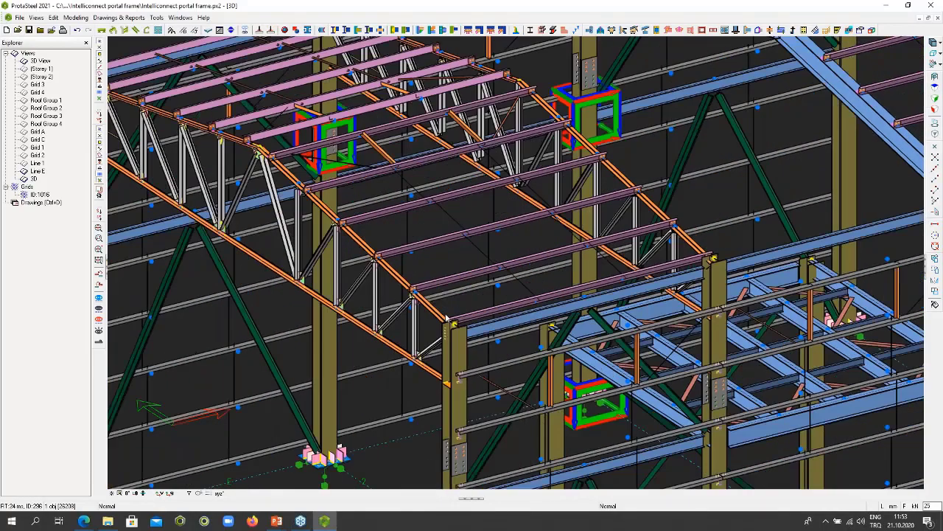
# - Run the IntelliConnect Truss Wizard on the apex node of the far rafter with Gusset Plate Thickness left blank, close the log and clear the selection
pyautogui.scroll(-4, 446, 317)
pyautogui.scroll(5, 717, 182)
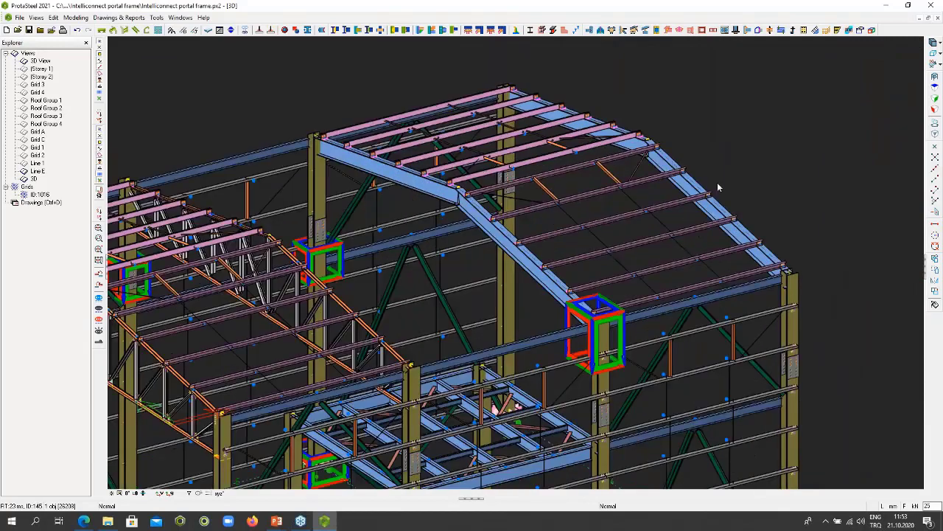
pyautogui.click(572, 85)
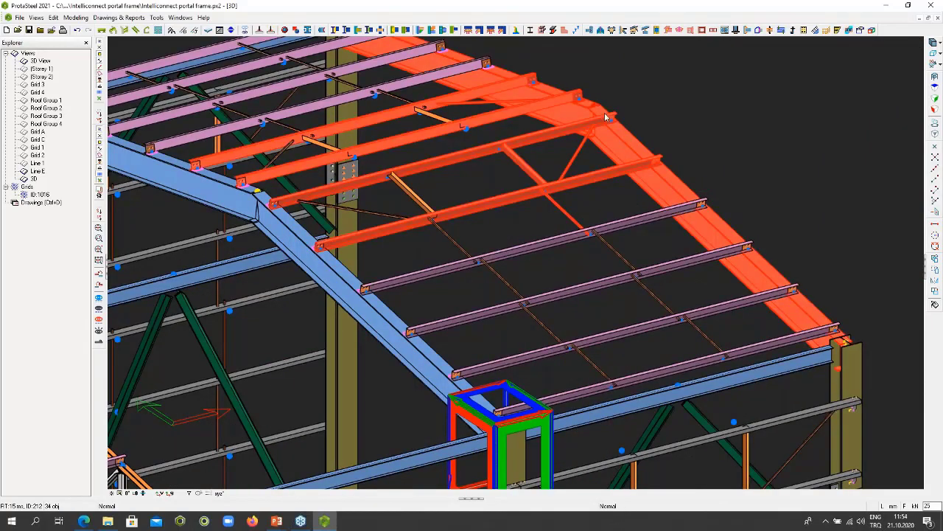
pyautogui.rightClick(622, 91)
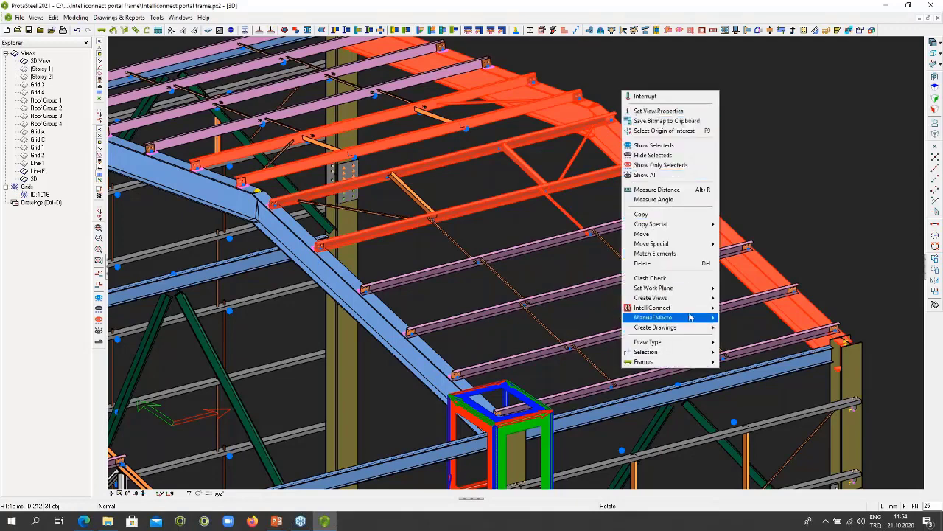
pyautogui.moveTo(693, 308)
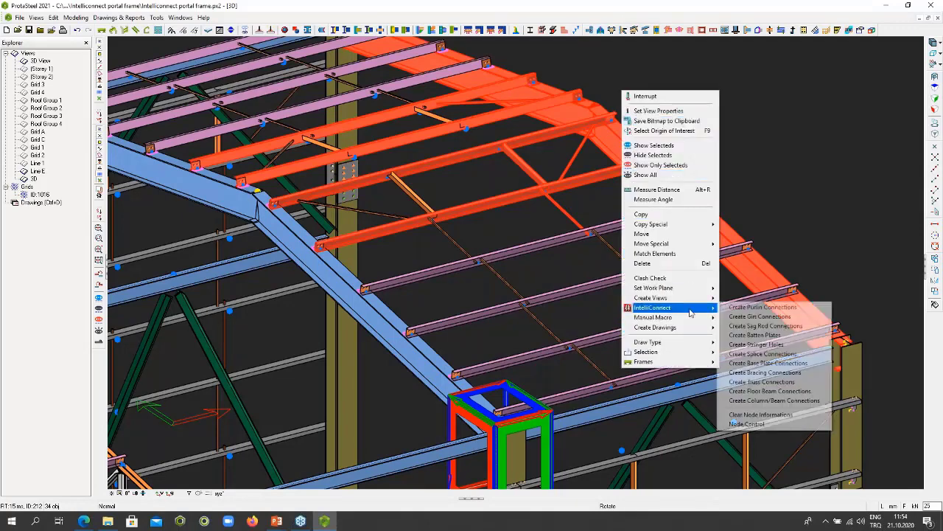
pyautogui.click(765, 383)
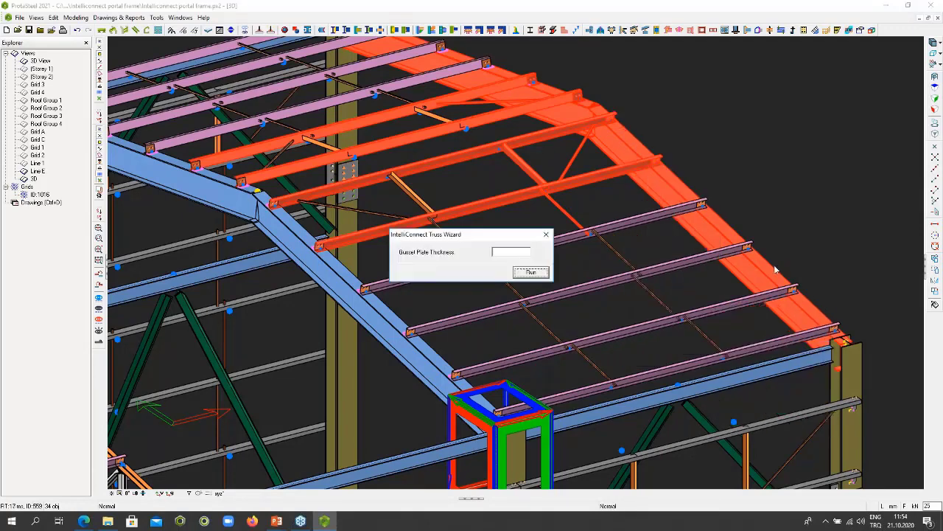
pyautogui.click(525, 277)
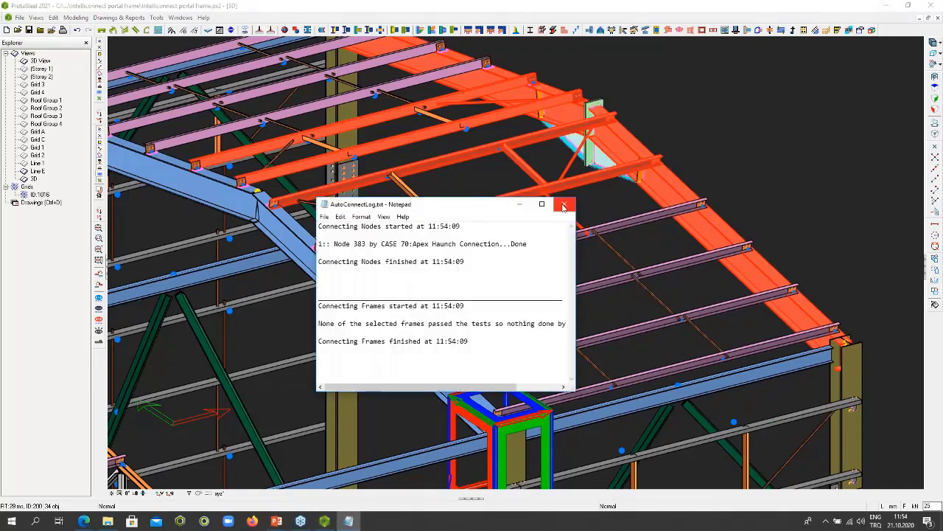
pyautogui.click(565, 206)
pyautogui.press('Escape')
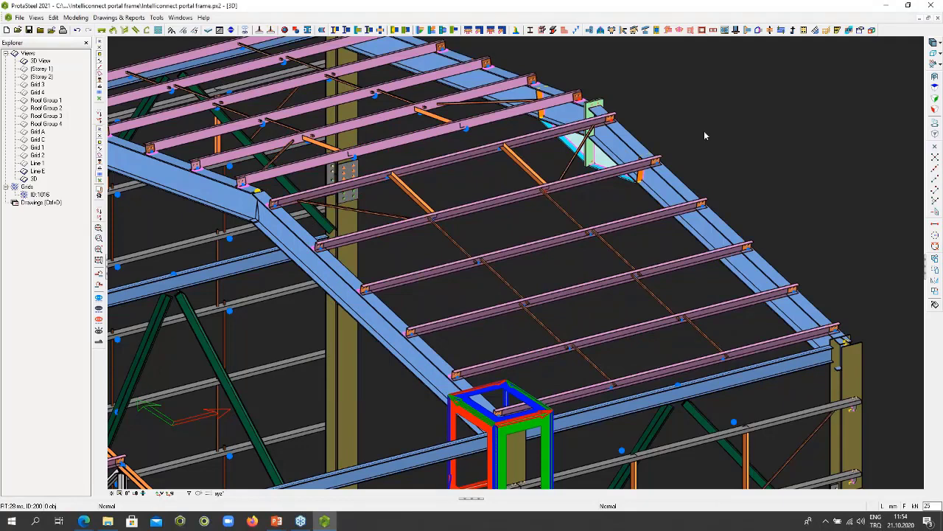
# - Select the node where the mezzanine's edge beam meets the outer column and open the IntelliConnect Beam-Column Wizard for it
pyautogui.scroll(-5, 704, 136)
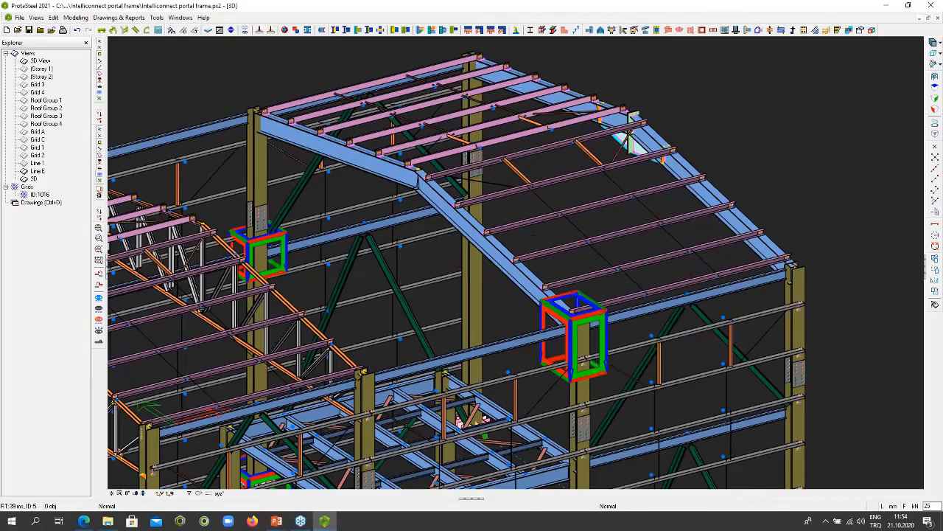
pyautogui.scroll(-5, 704, 135)
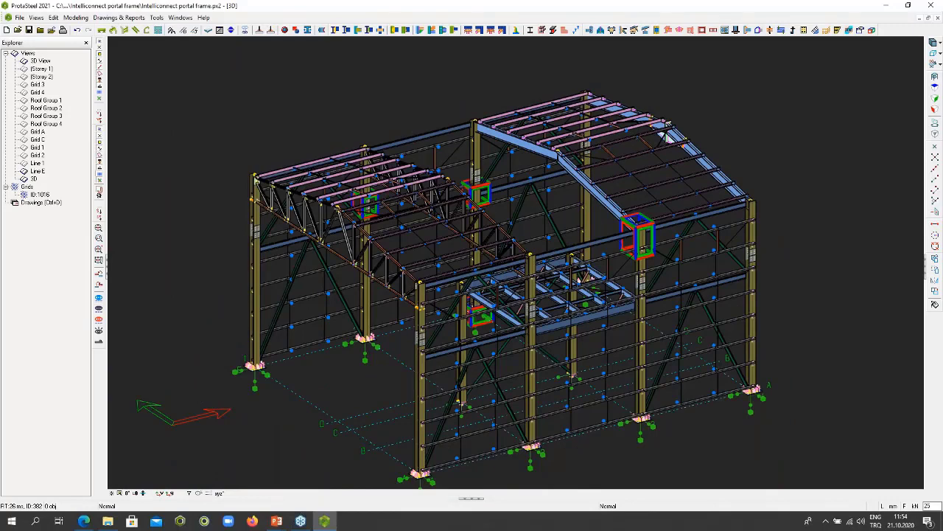
pyautogui.scroll(-2, 725, 234)
pyautogui.moveTo(725, 234); pyautogui.dragTo(639, 243, button='middle')
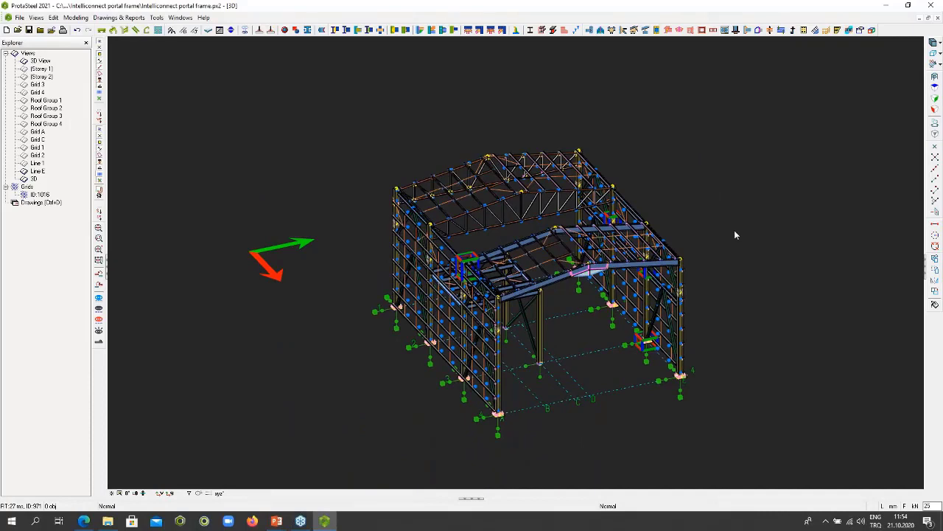
pyautogui.moveTo(734, 230); pyautogui.dragTo(679, 189, button='middle')
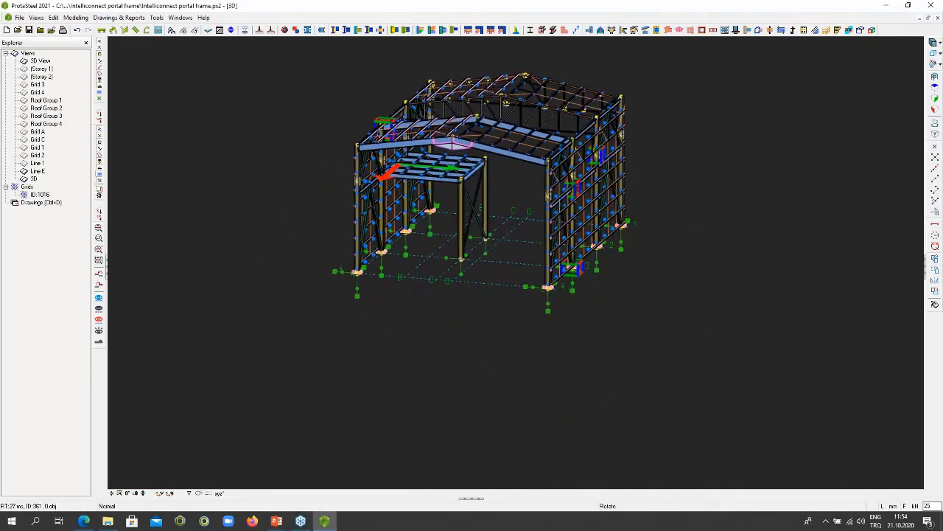
pyautogui.moveTo(453, 184); pyautogui.dragTo(418, 183, button='middle')
pyautogui.scroll(3, 394, 180)
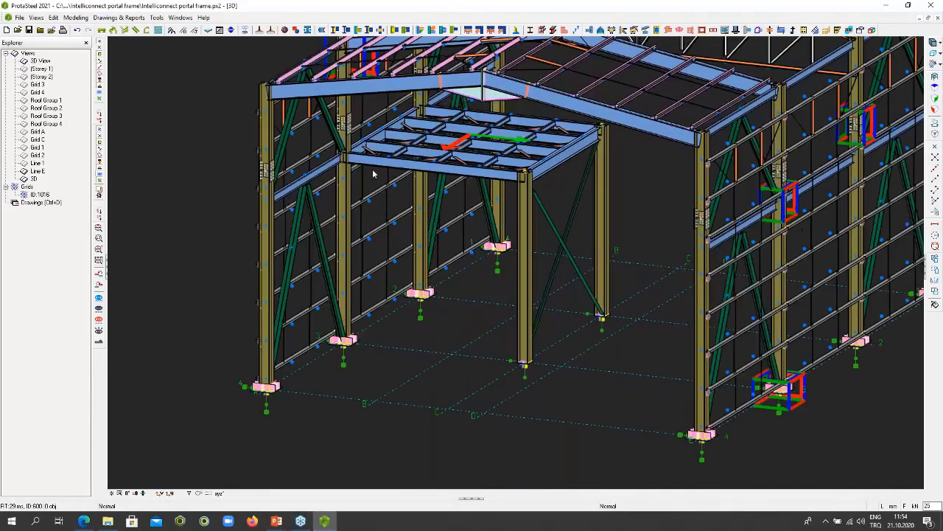
pyautogui.scroll(3, 361, 181)
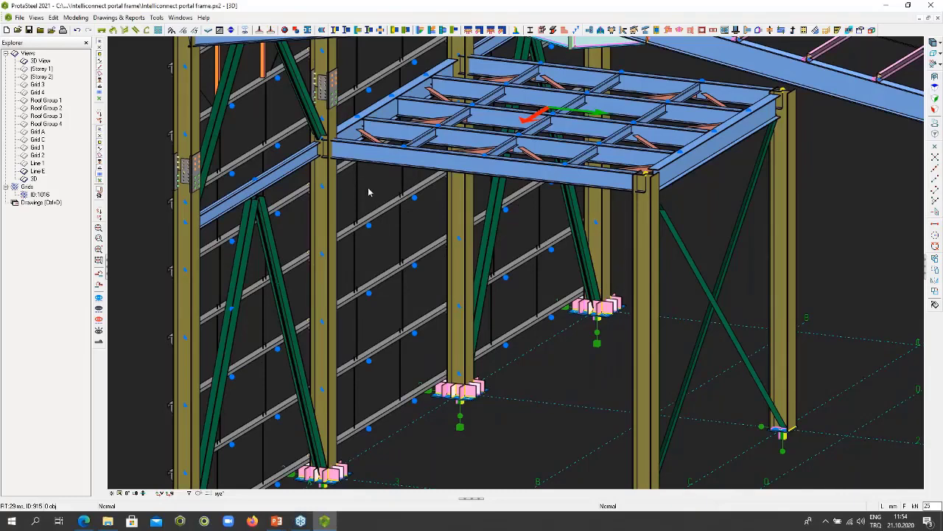
pyautogui.click(343, 143)
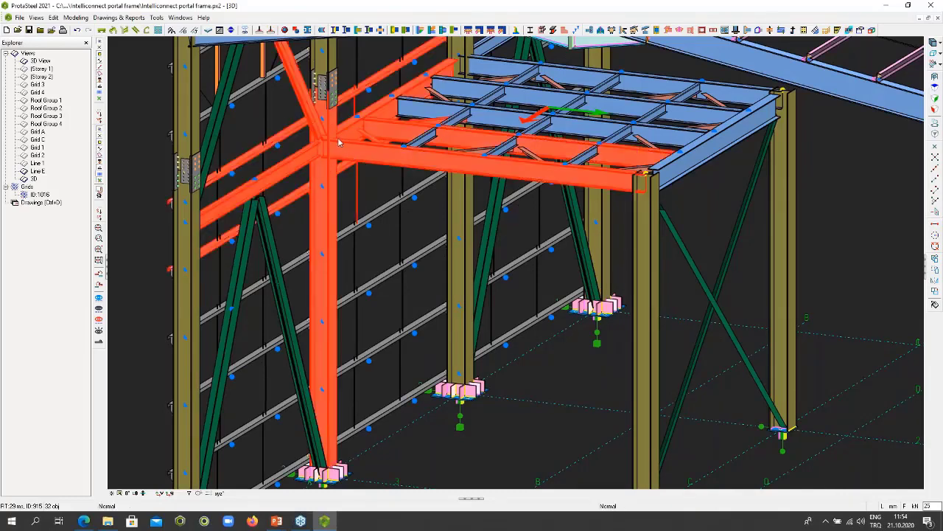
pyautogui.scroll(4, 339, 142)
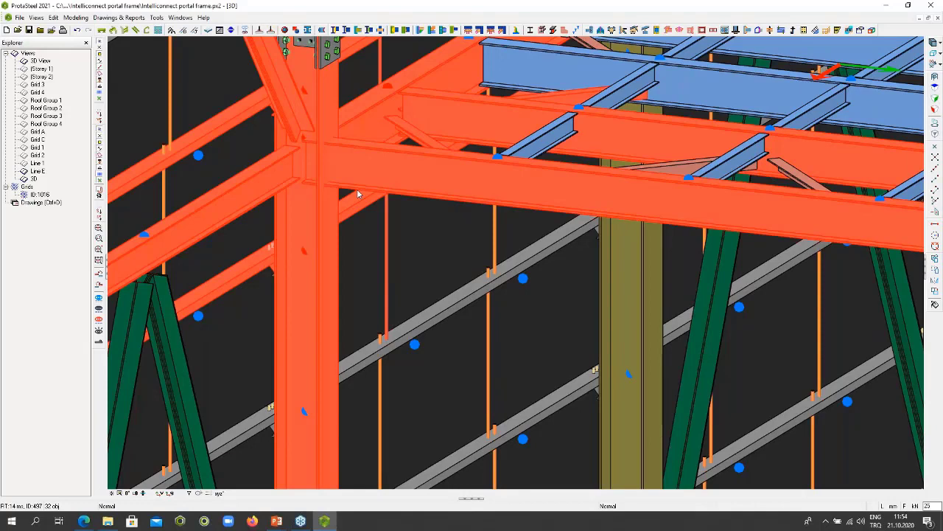
pyautogui.rightClick(366, 150)
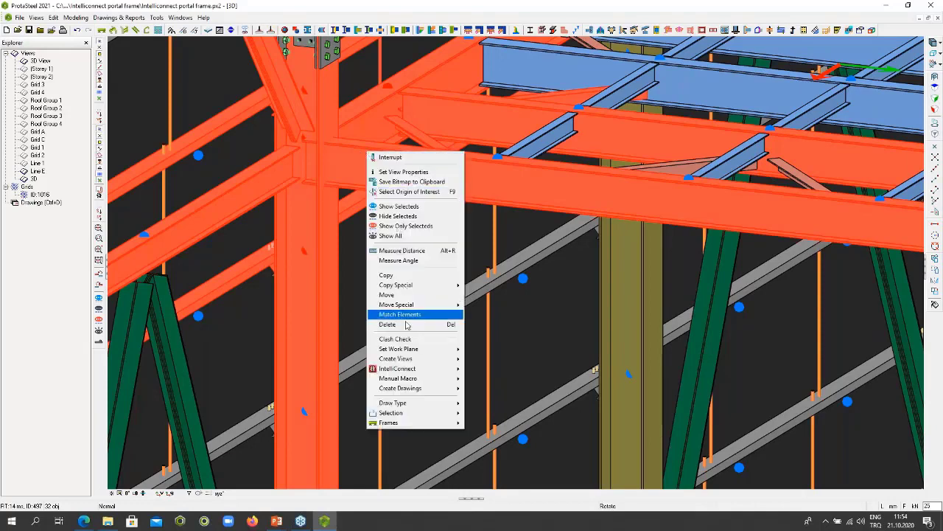
pyautogui.moveTo(406, 370)
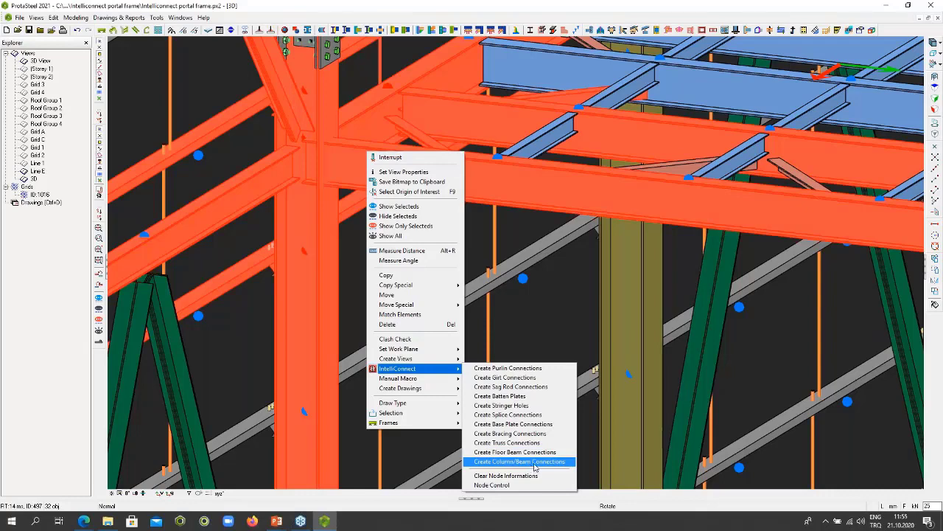
pyautogui.click(535, 462)
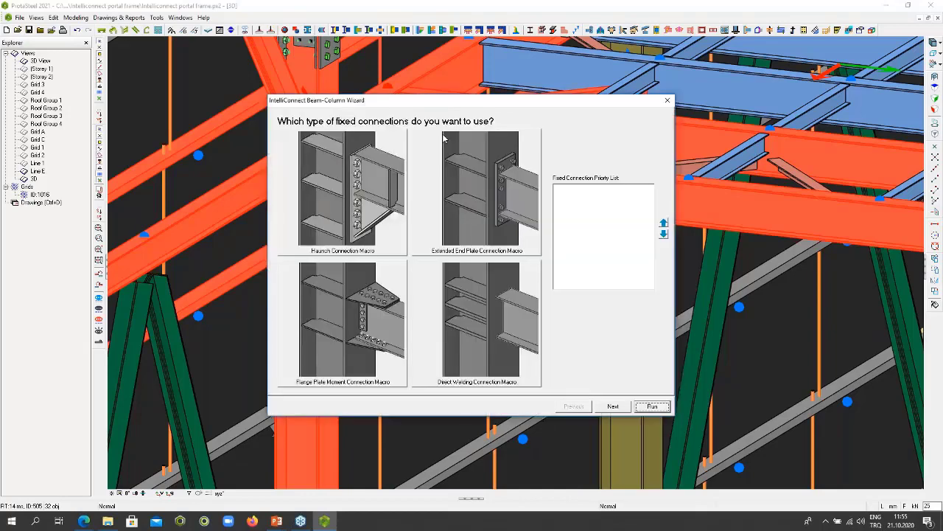
pyautogui.moveTo(486, 97); pyautogui.dragTo(601, 59)
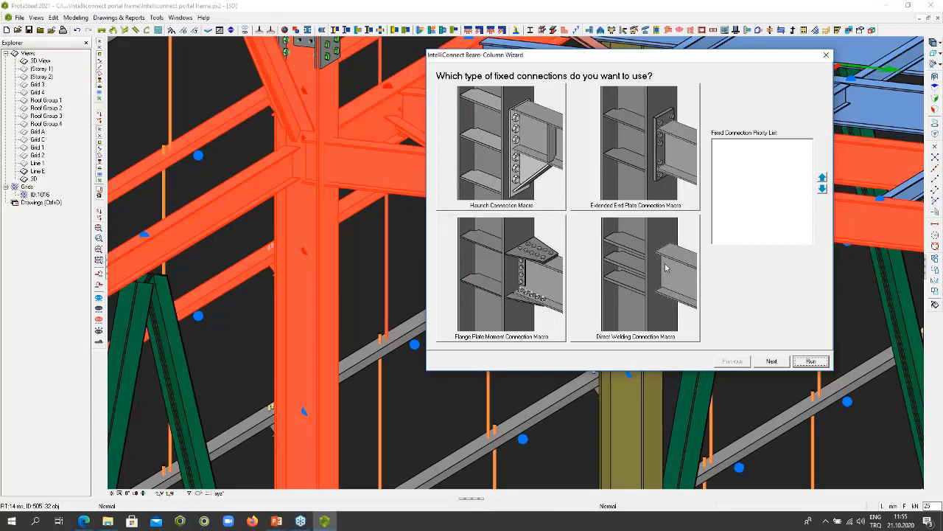
# - Choose Haunch Connection Macro for fixed and Stiffened End Plate Connection Macro for simple connections, run the wizard with the other settings unchanged and close the log
pyautogui.click(523, 146)
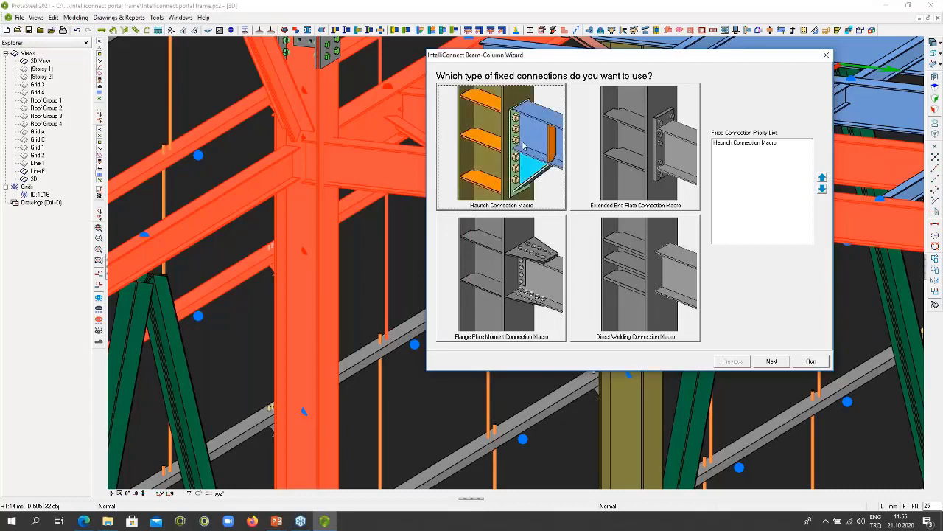
pyautogui.click(771, 361)
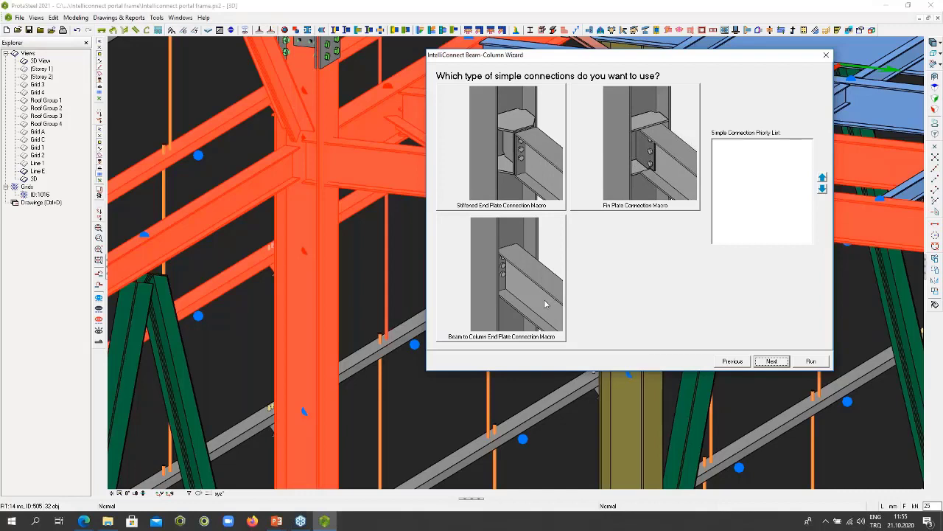
pyautogui.click(528, 158)
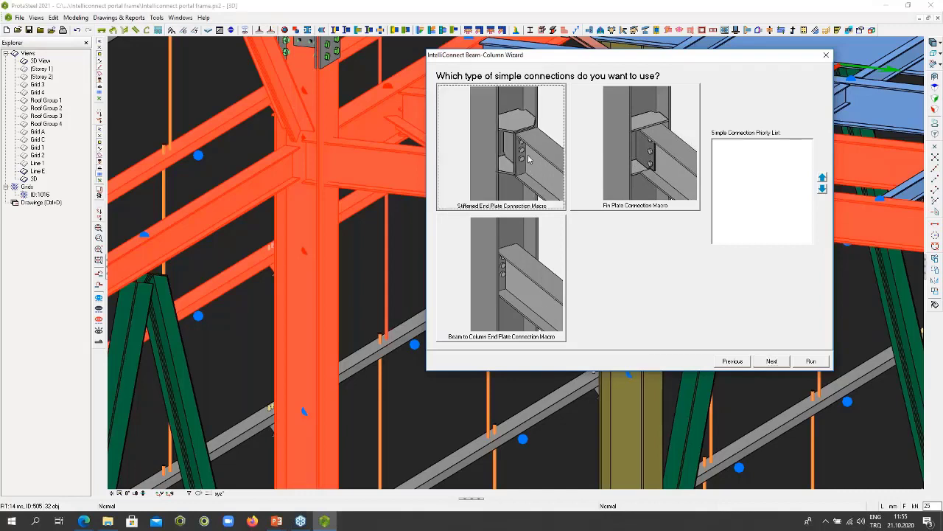
pyautogui.click(780, 363)
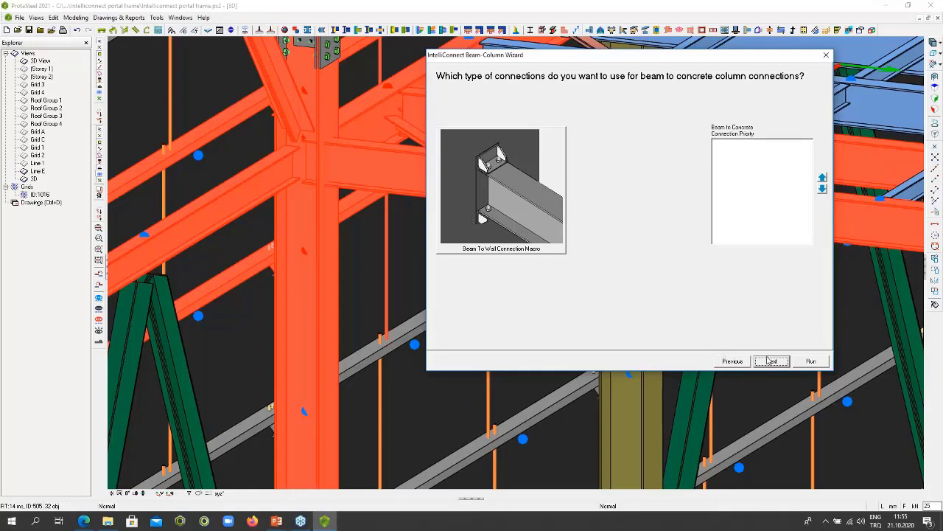
pyautogui.click(769, 361)
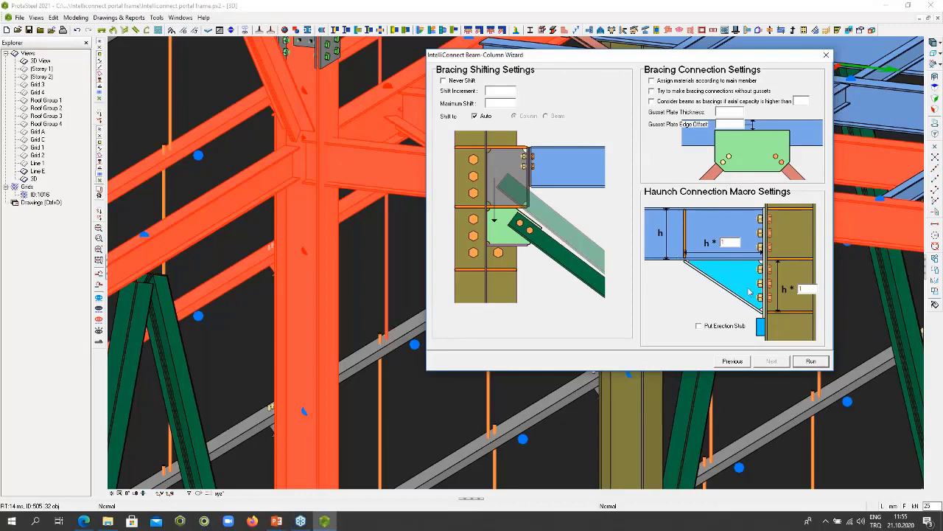
pyautogui.click(811, 362)
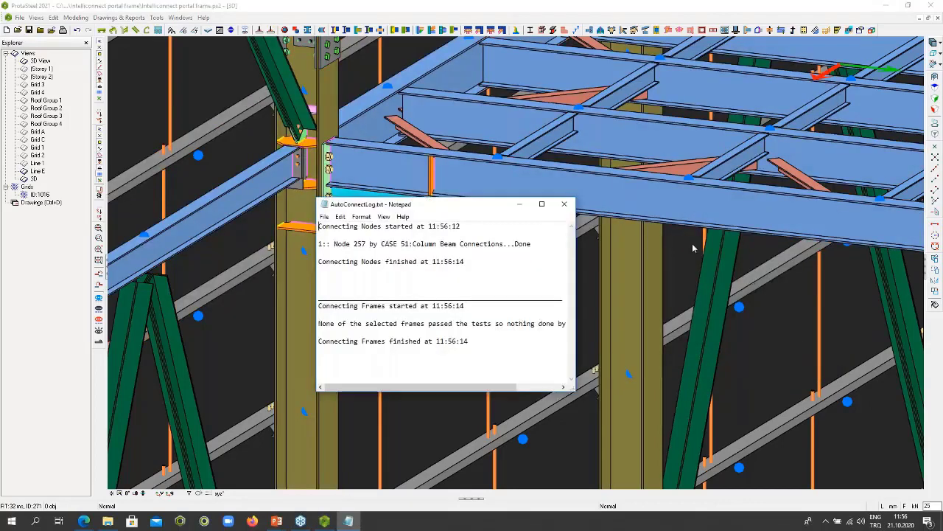
pyautogui.click(564, 204)
# - Inspect the mezzanine beam's haunch plate, column stiffeners and bolted end plates from both sides of the column
pyautogui.scroll(5, 379, 194)
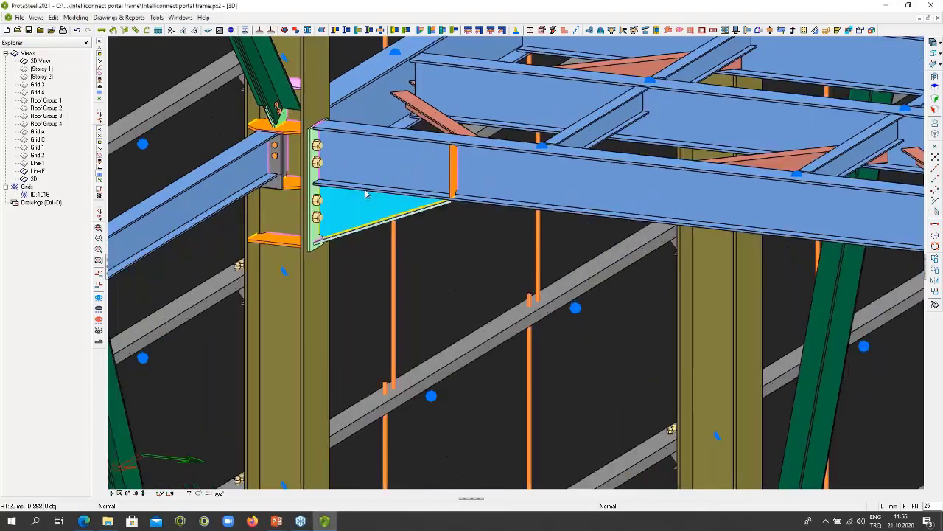
pyautogui.click(379, 217)
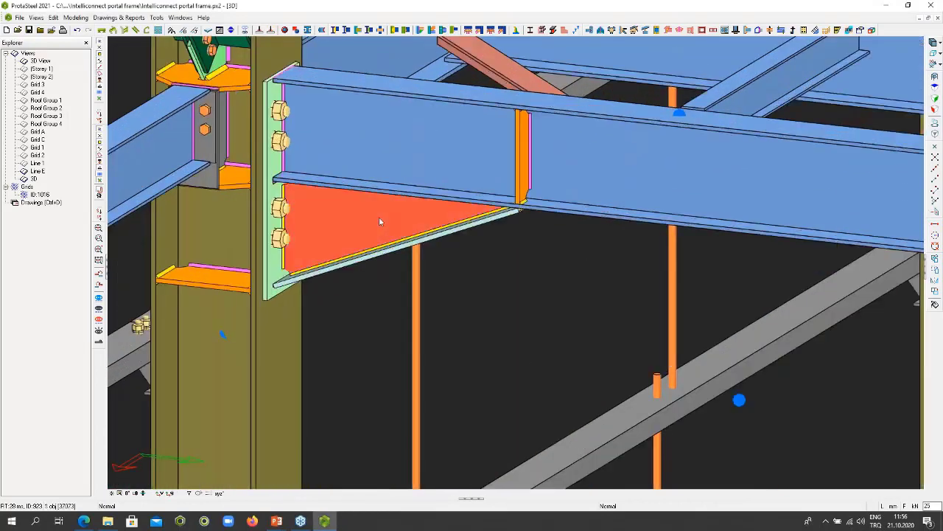
pyautogui.click(237, 88)
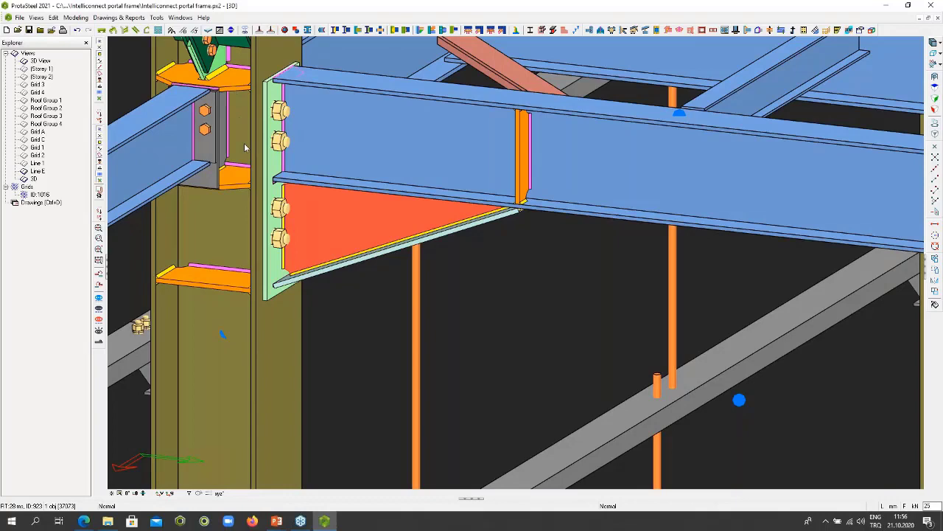
pyautogui.click(235, 184)
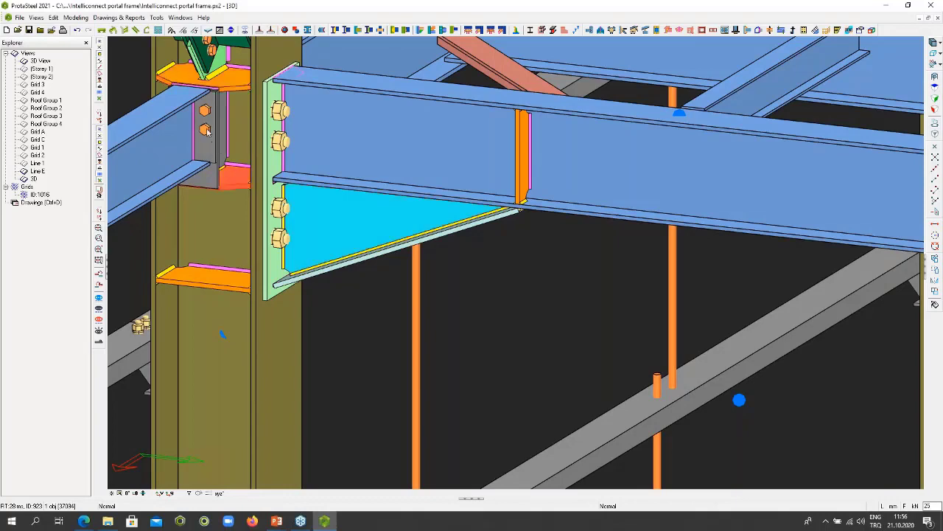
pyautogui.moveTo(235, 150); pyautogui.dragTo(308, 154, button='middle')
pyautogui.moveTo(161, 102); pyautogui.dragTo(361, 129, button='middle')
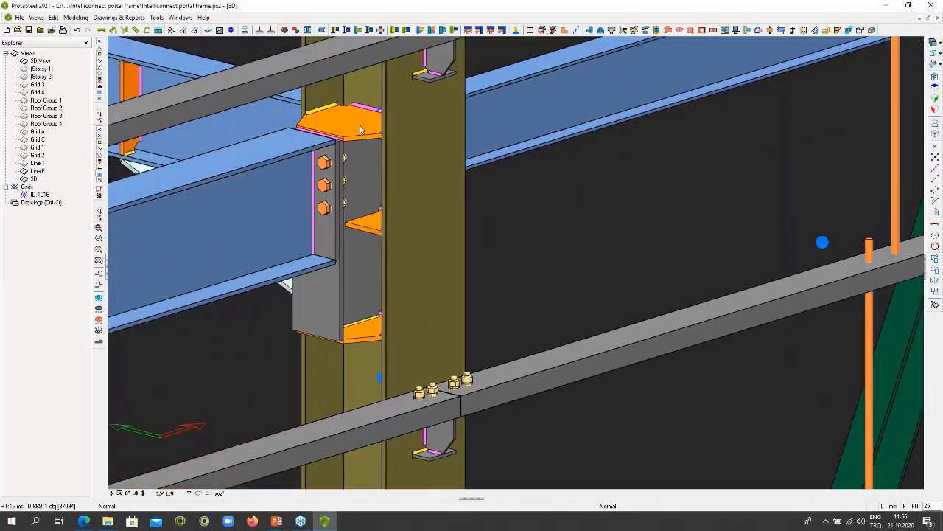
# - Examine the brace gusset, stiffeners and beam connections around the outer column from several sides, and the frame as a whole
pyautogui.moveTo(551, 186); pyautogui.dragTo(498, 245, button='middle')
pyautogui.scroll(3, 440, 170)
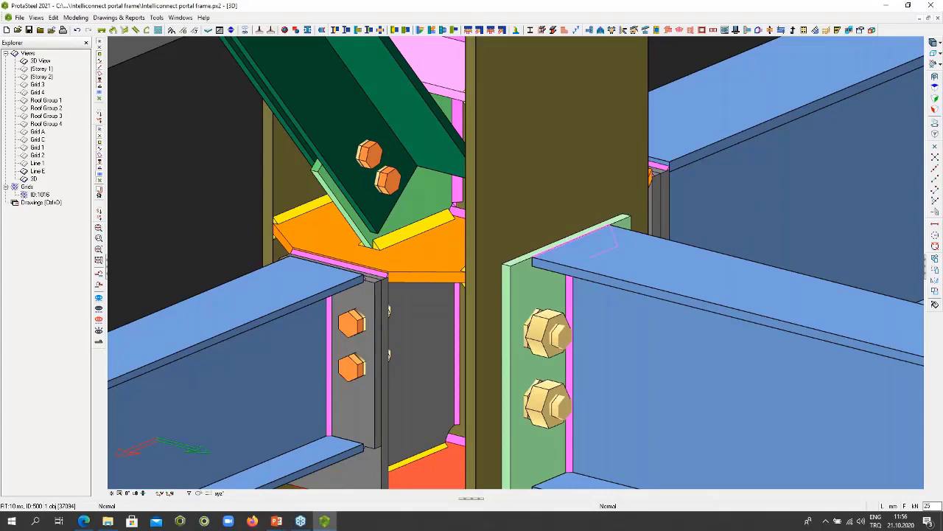
pyautogui.scroll(-5, 386, 330)
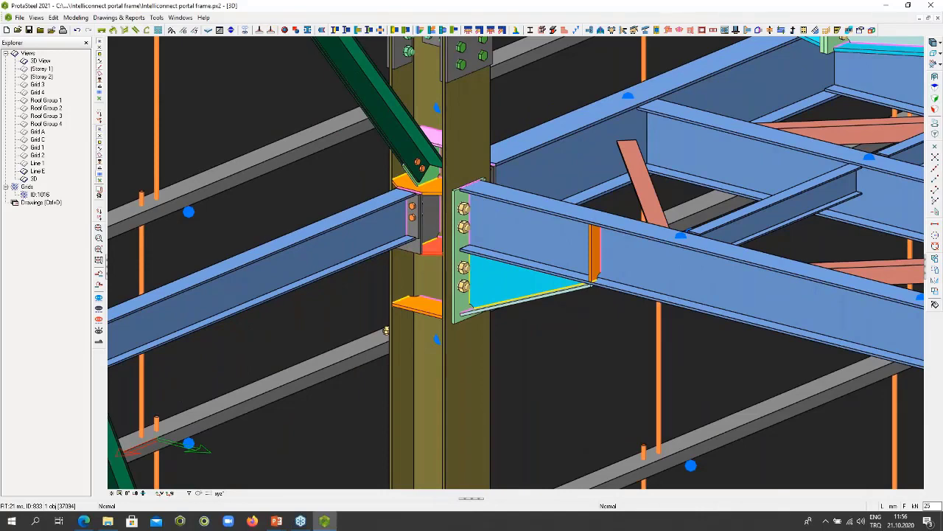
pyautogui.scroll(-10, 386, 331)
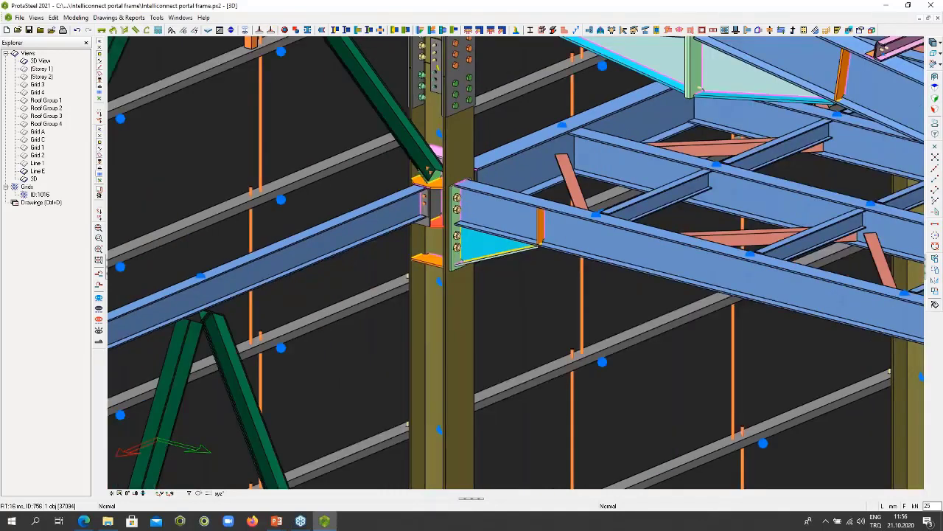
pyautogui.moveTo(330, 72); pyautogui.dragTo(306, 79, button='middle')
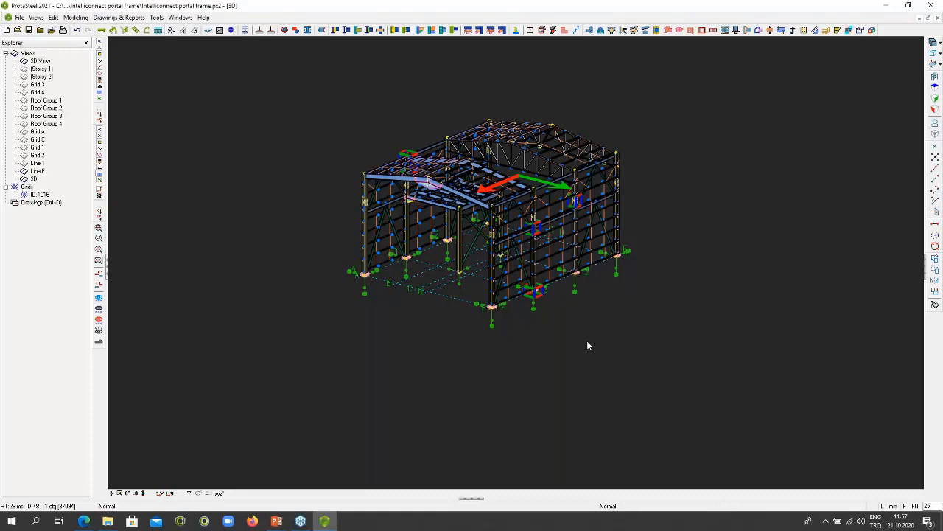
pyautogui.moveTo(606, 329); pyautogui.dragTo(616, 342, button='middle')
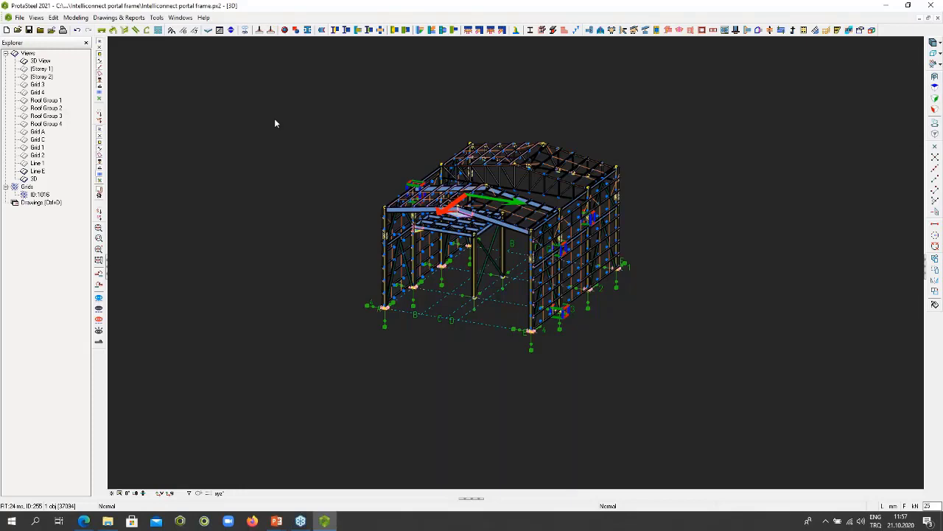
# - Create a haunch connection between the mezzanine beam and the top of the inner column, and end the command
pyautogui.scroll(5, 478, 238)
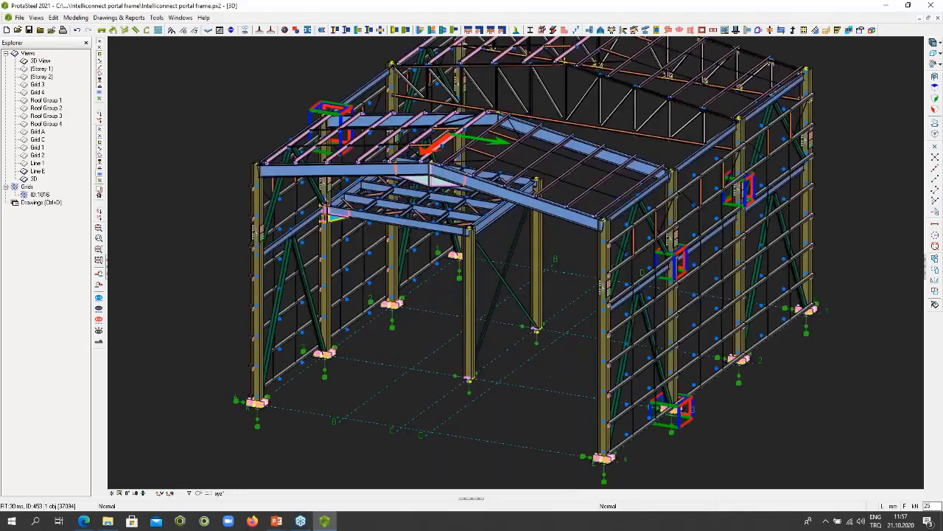
pyautogui.scroll(6, 454, 204)
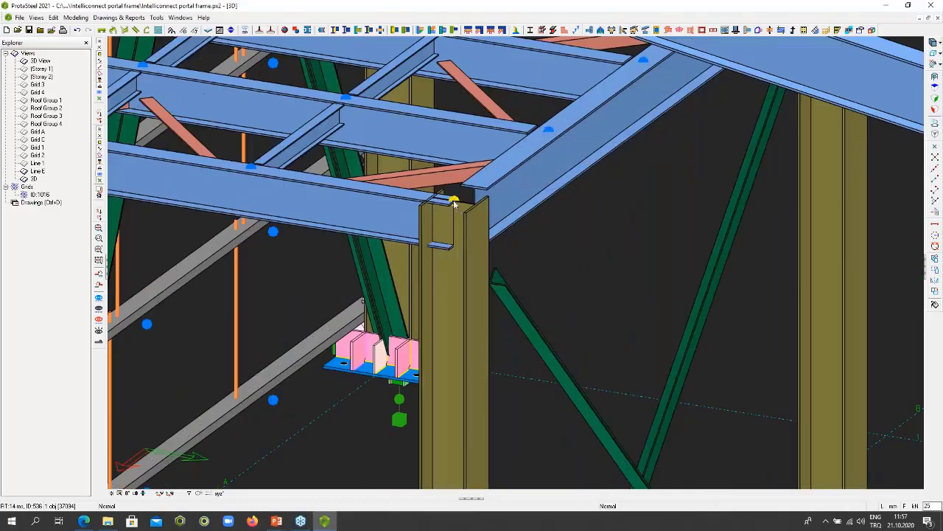
pyautogui.click(454, 204)
pyautogui.moveTo(459, 223); pyautogui.dragTo(486, 221, button='middle')
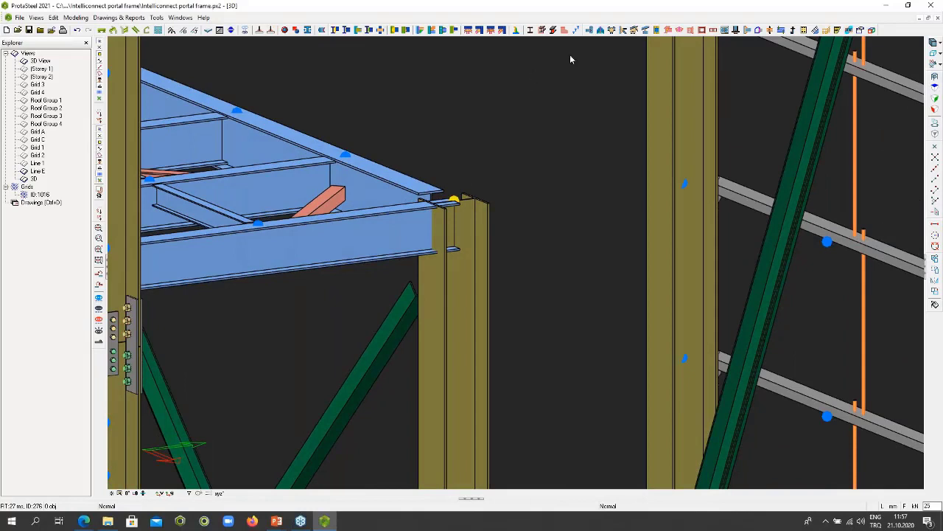
pyautogui.click(419, 30)
pyautogui.click(480, 313)
pyautogui.click(391, 238)
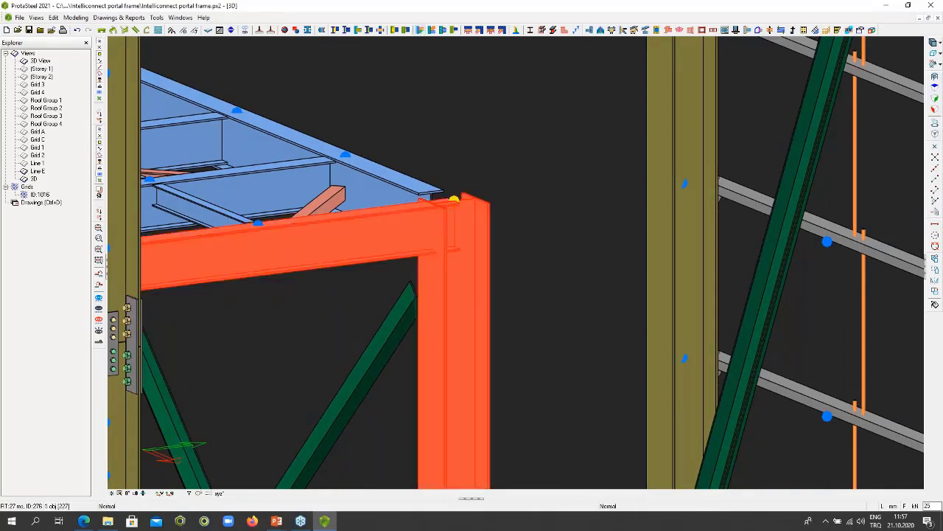
pyautogui.rightClick(462, 151)
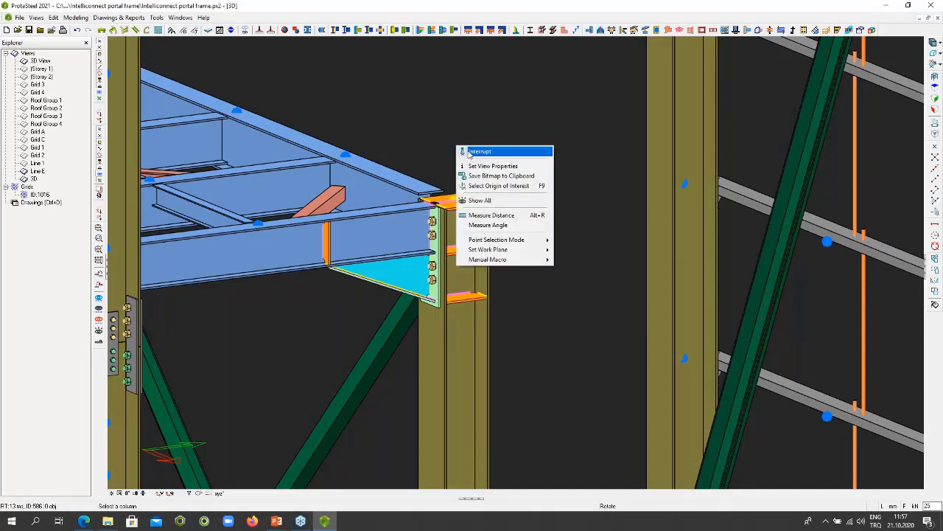
pyautogui.click(468, 153)
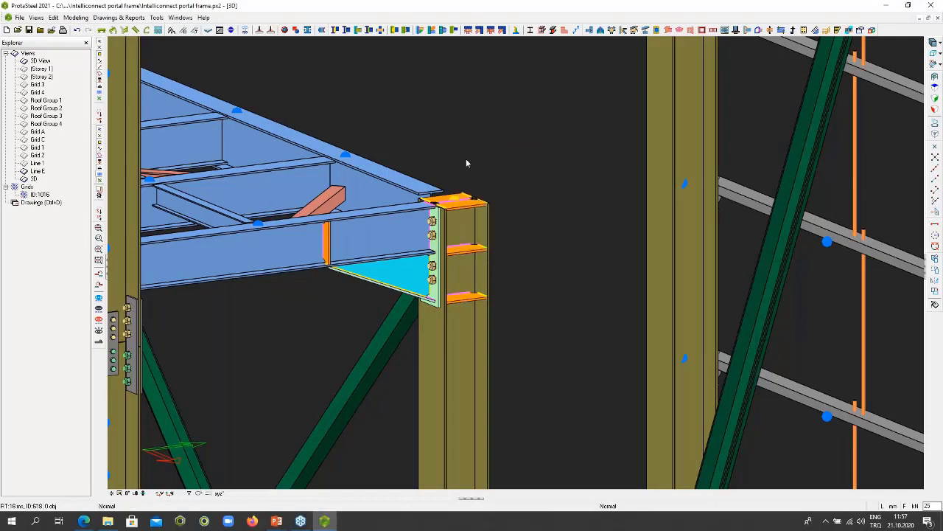
# - Hide the crossing mezzanine beam and the diagonal brace that meet the inner column at the haunch joint
pyautogui.moveTo(407, 277); pyautogui.dragTo(368, 289, button='middle')
pyautogui.rightClick(404, 274)
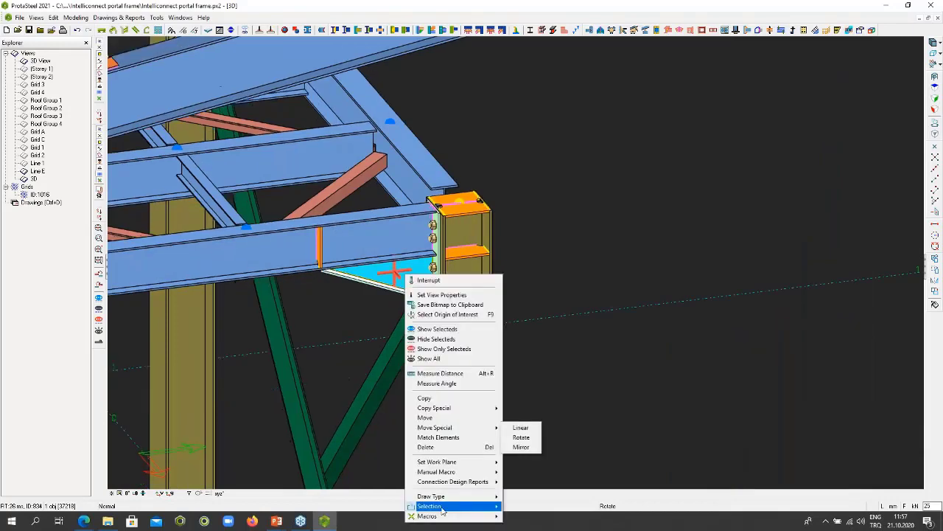
pyautogui.moveTo(398, 324)
pyautogui.mouseDown(button='middle')
pyautogui.moveTo(457, 324)
pyautogui.moveTo(391, 322)
pyautogui.mouseUp(button='middle')
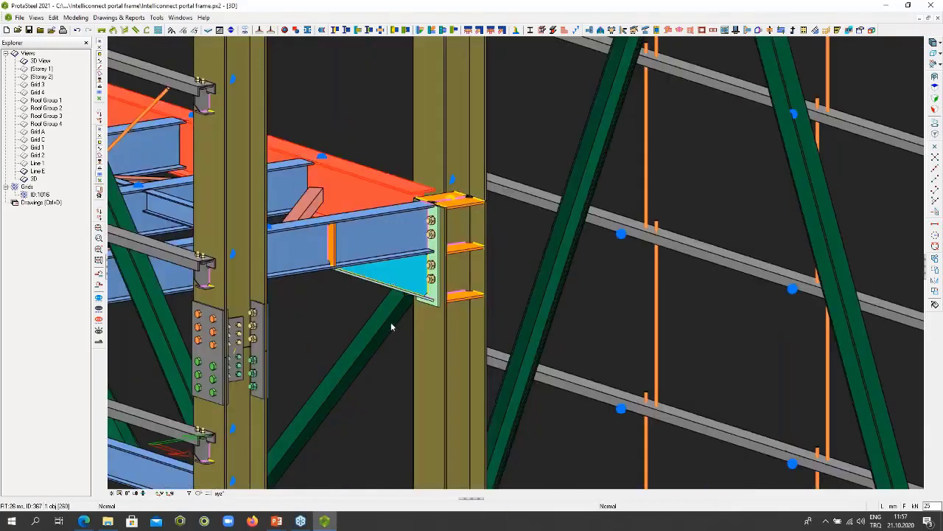
pyautogui.click(391, 322)
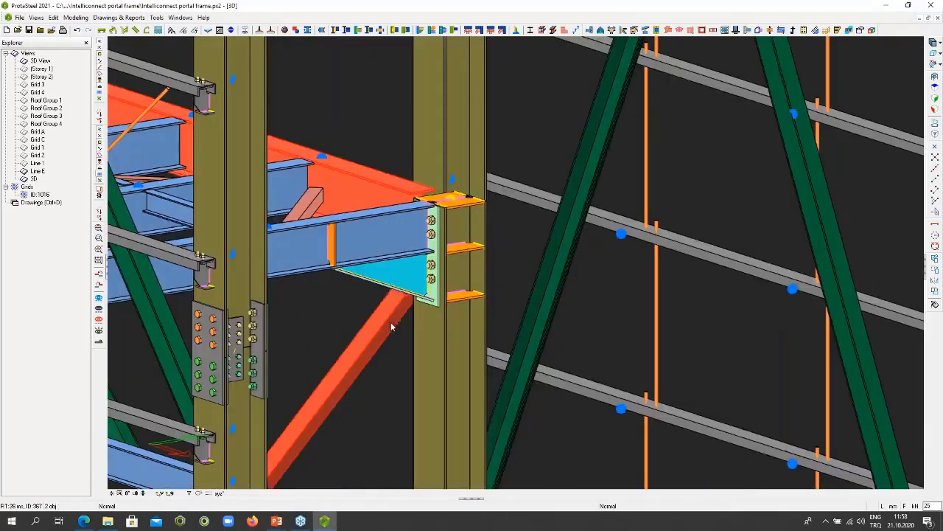
pyautogui.rightClick(391, 322)
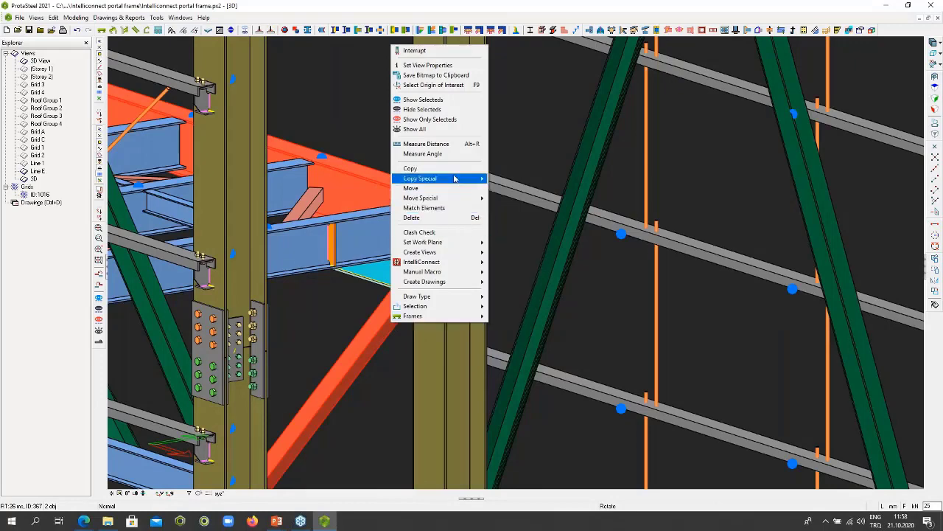
pyautogui.click(450, 109)
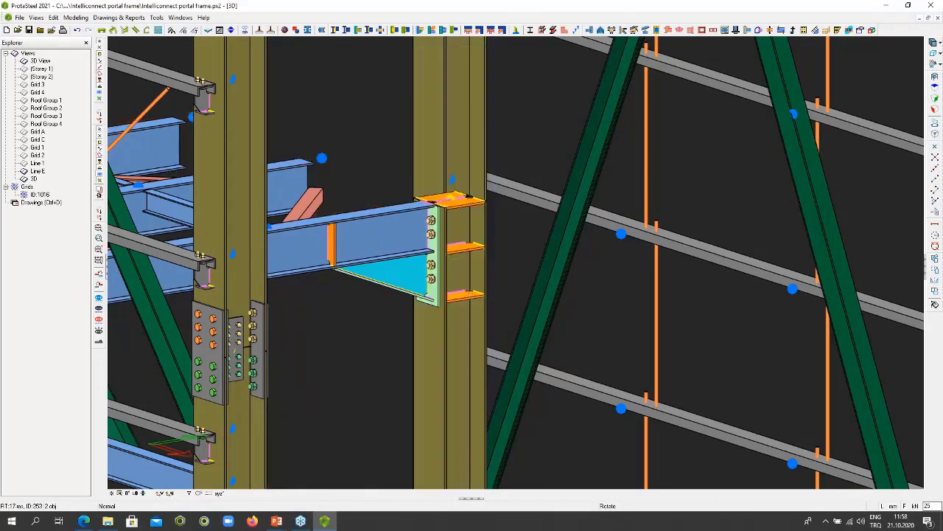
# - Hide the neighbouring mezzanine beam and the short bracing member behind the haunched beam
pyautogui.moveTo(450, 221); pyautogui.dragTo(436, 267, button='middle')
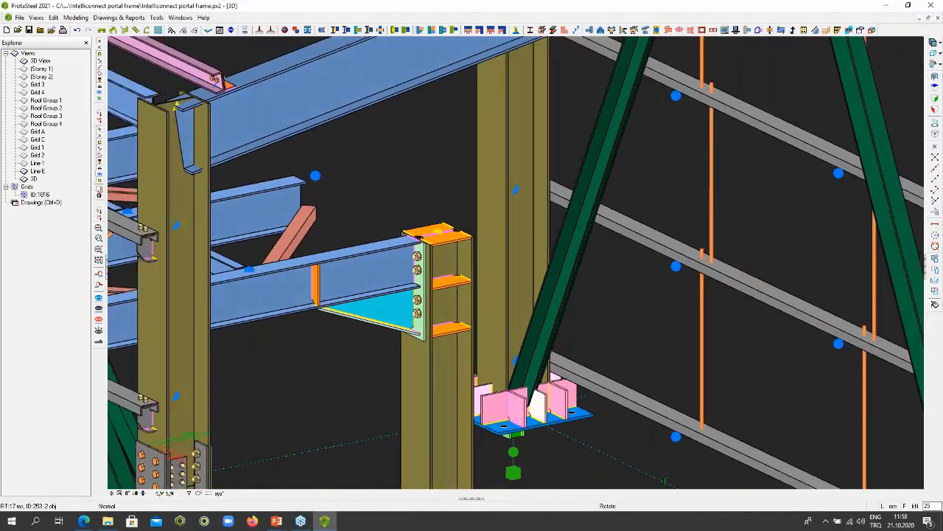
pyautogui.moveTo(295, 195); pyautogui.dragTo(275, 161, button='middle')
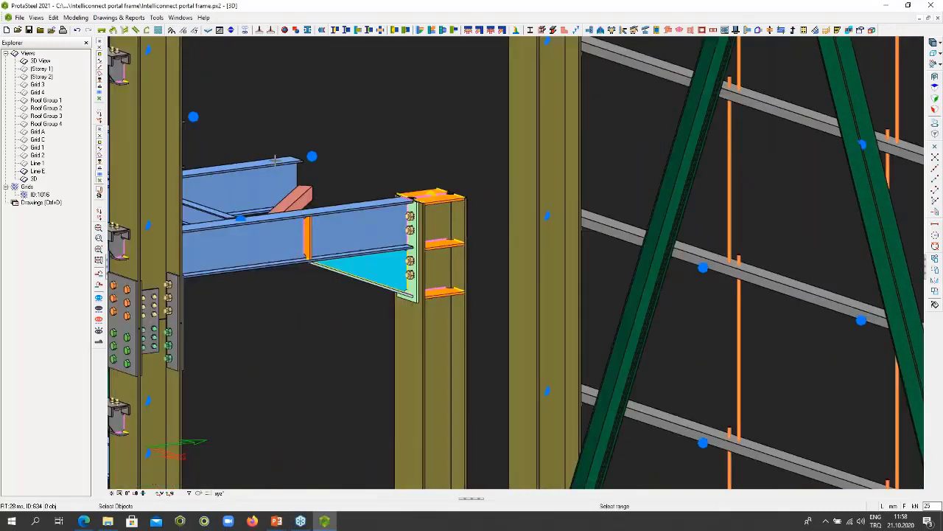
pyautogui.rightClick(275, 161)
pyautogui.click(325, 220)
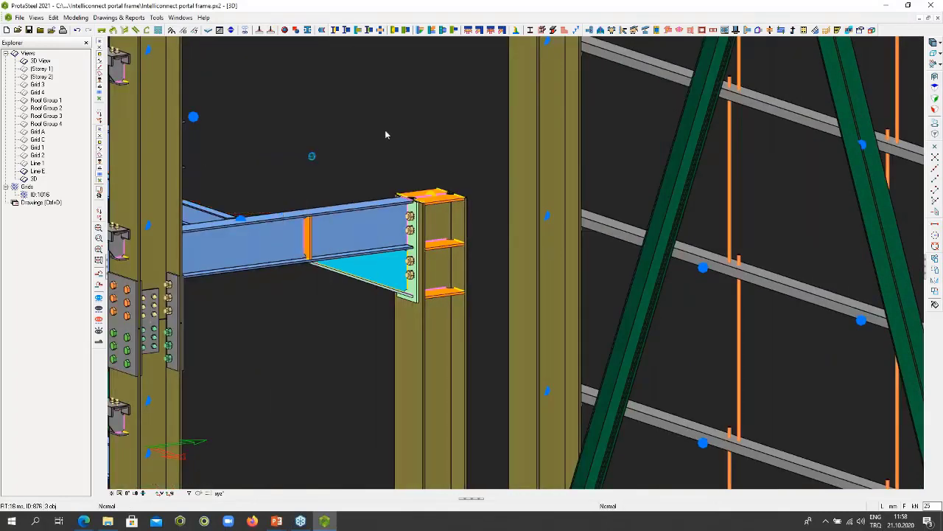
# - Make cuts visible in the drawing settings and select all the parts of the haunch joint together
pyautogui.click(100, 112)
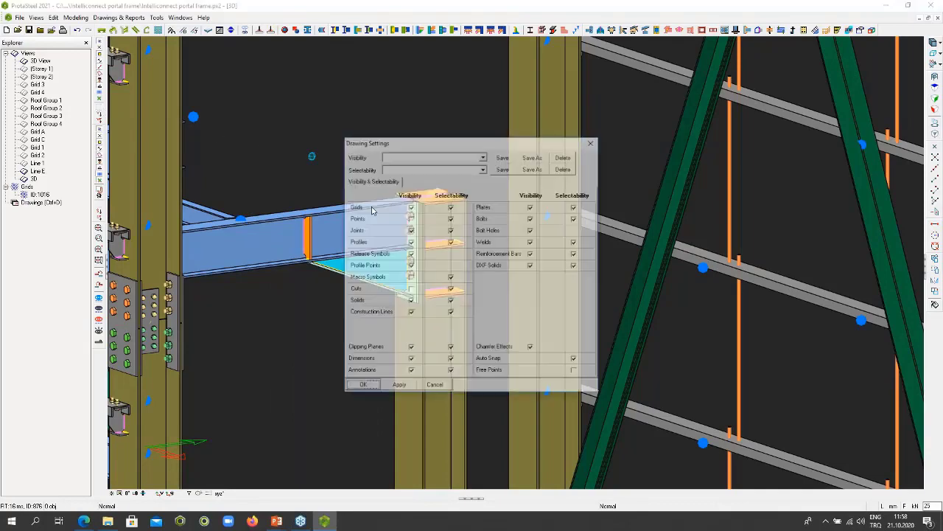
pyautogui.click(365, 389)
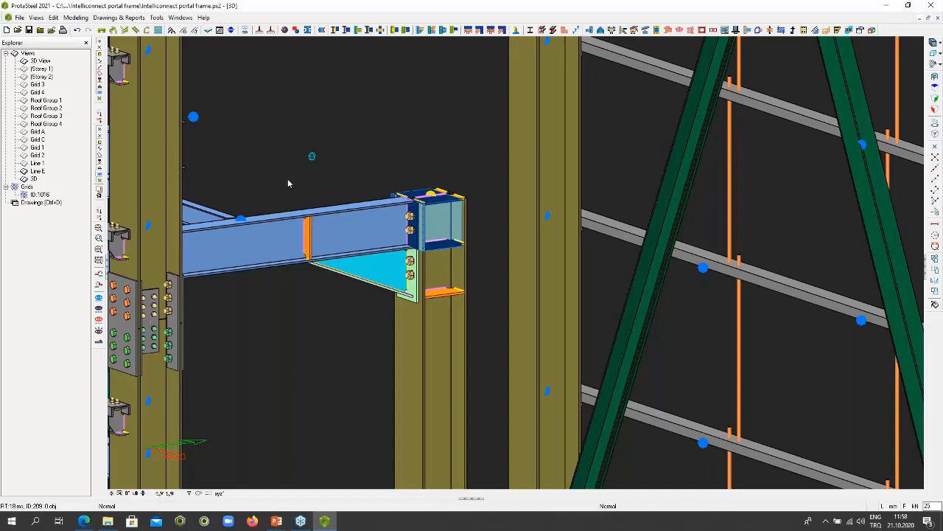
pyautogui.moveTo(288, 175); pyautogui.dragTo(484, 318)
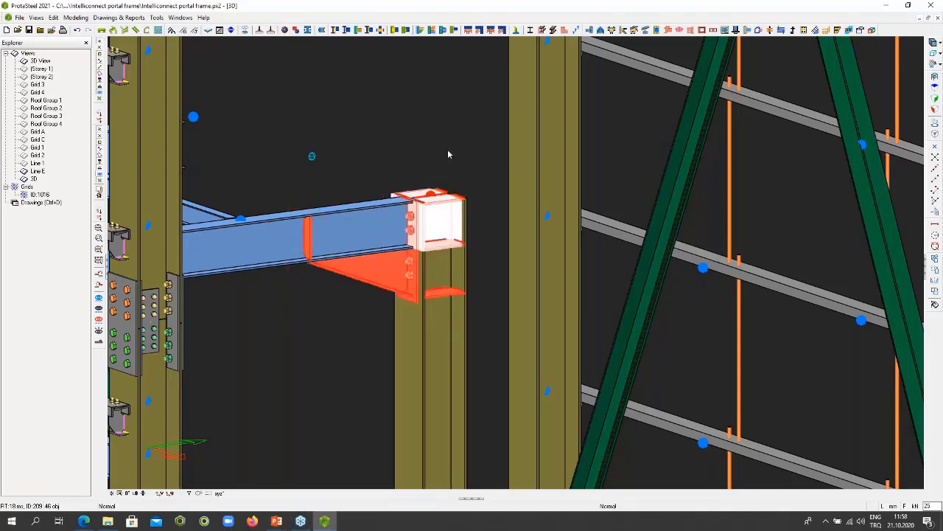
# - Start defining a new manual connection named "myhaunch" with the Collision type, saved in Group_0
pyautogui.rightClick(410, 122)
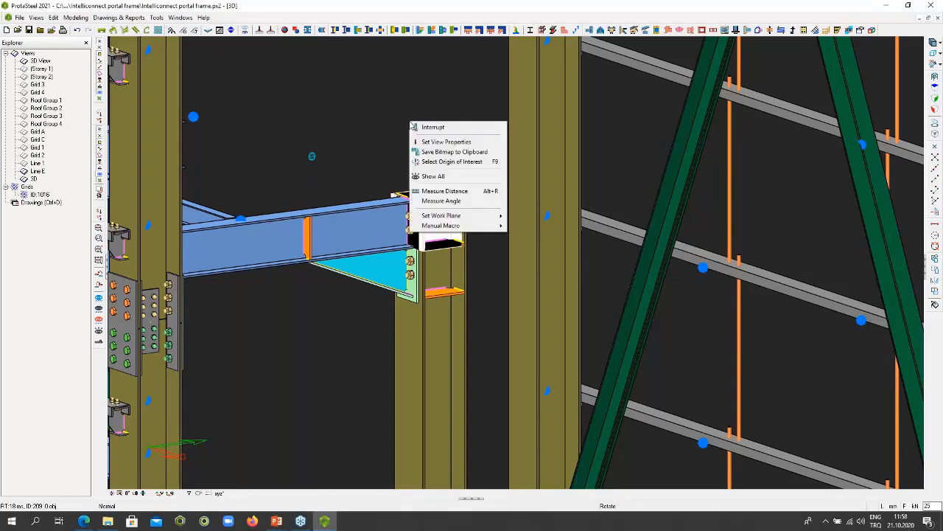
pyautogui.moveTo(441, 227)
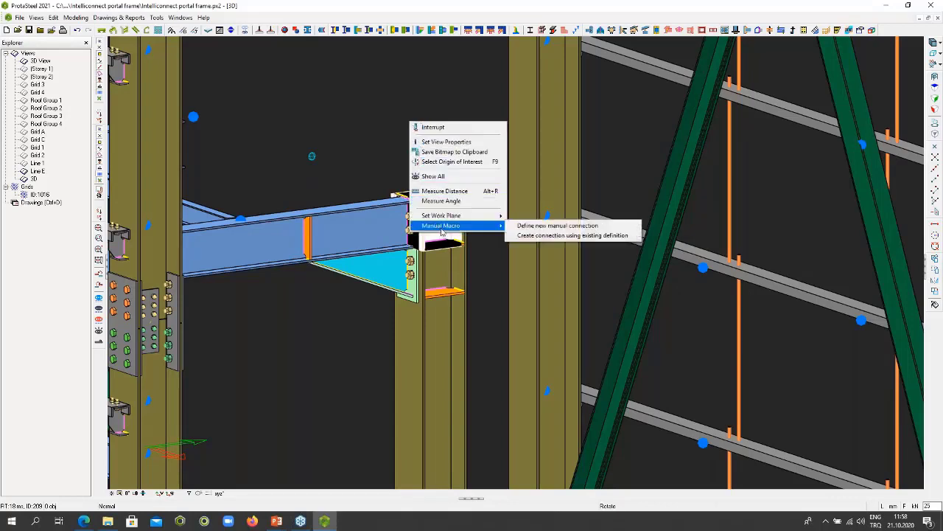
pyautogui.click(554, 230)
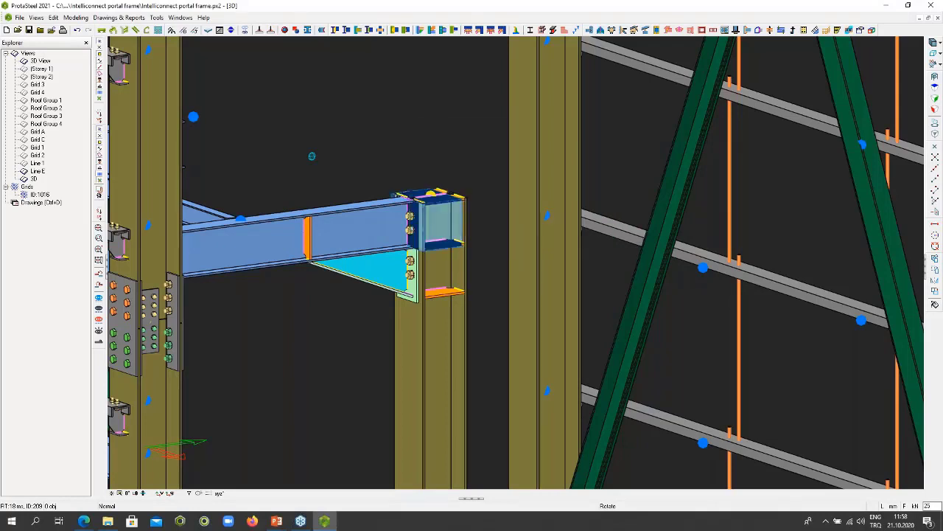
pyautogui.moveTo(401, 74); pyautogui.dragTo(691, 65)
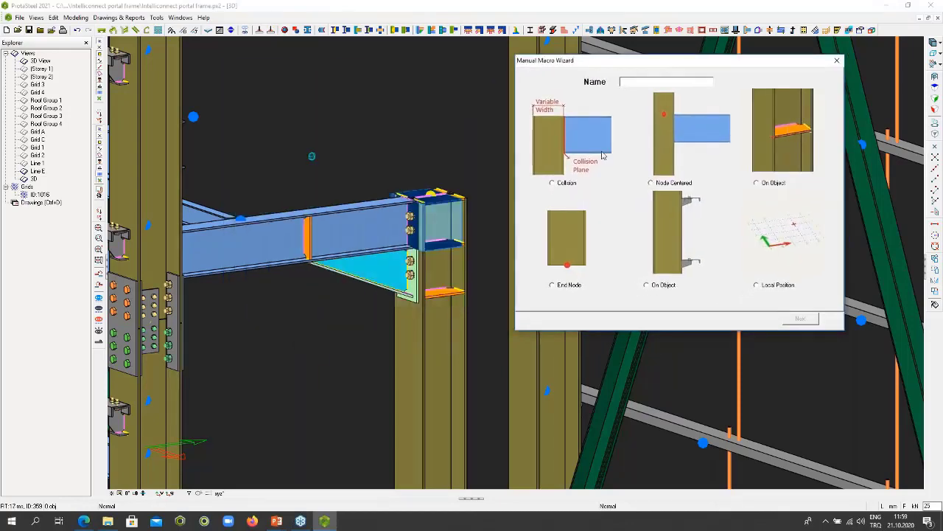
pyautogui.click(560, 183)
pyautogui.write('H')
pyautogui.press('BackSpace')
pyautogui.write('myhaunch')
pyautogui.click(801, 320)
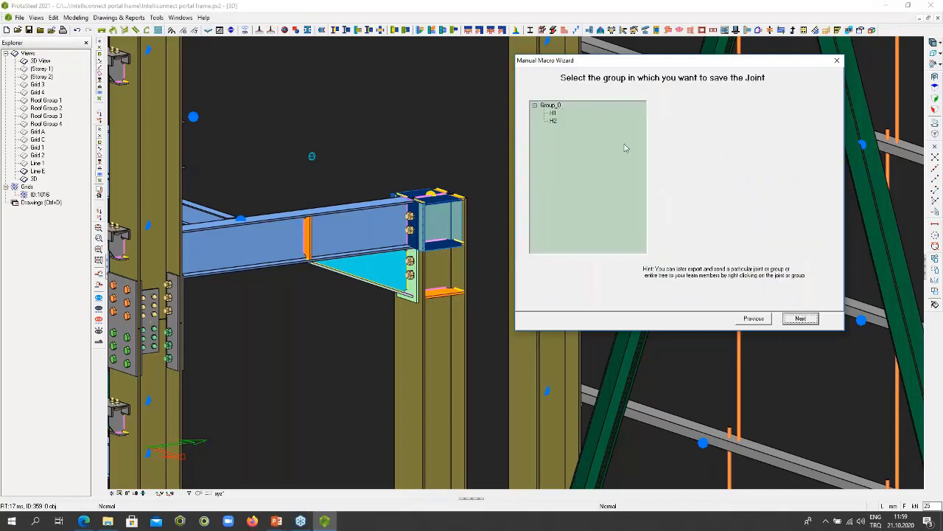
pyautogui.click(551, 106)
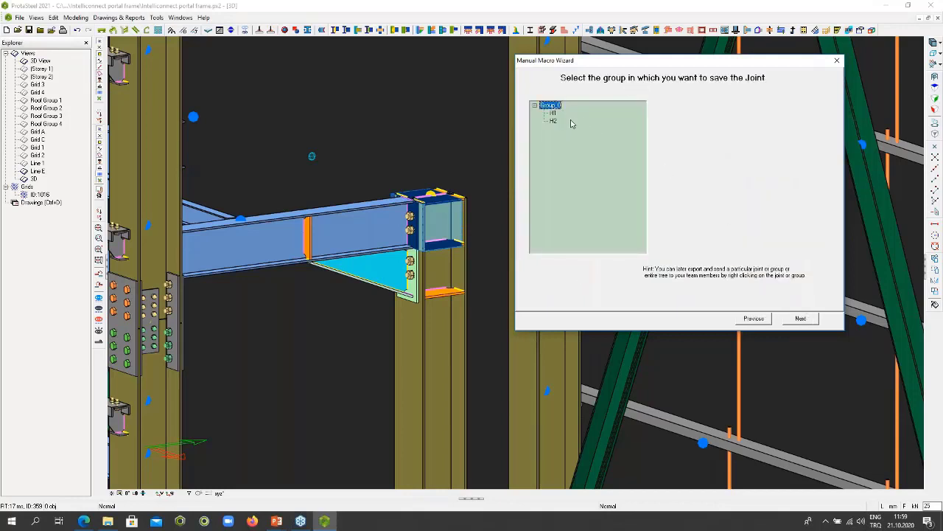
pyautogui.click(801, 320)
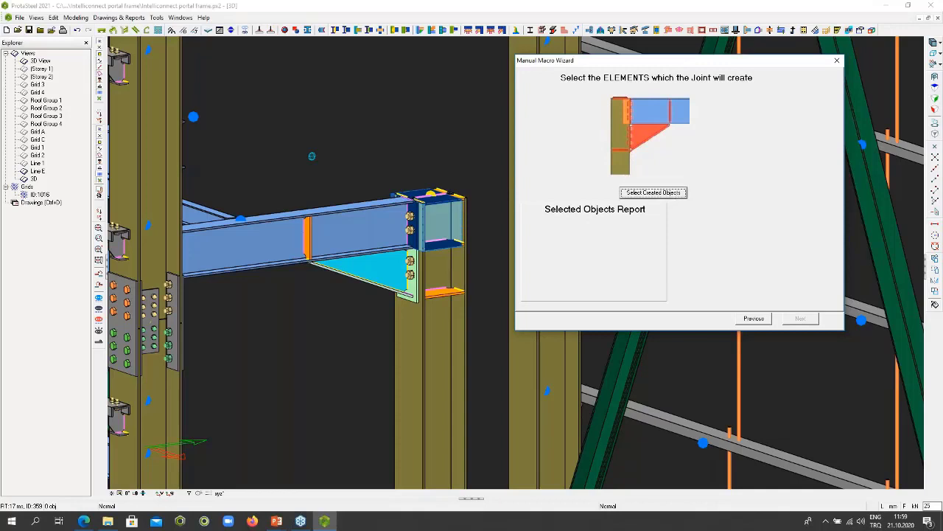
# - Pick the haunch joint's cut, plates, bolts and welds as the elements the manual connection will create
pyautogui.click(653, 193)
pyautogui.moveTo(288, 175); pyautogui.dragTo(484, 320)
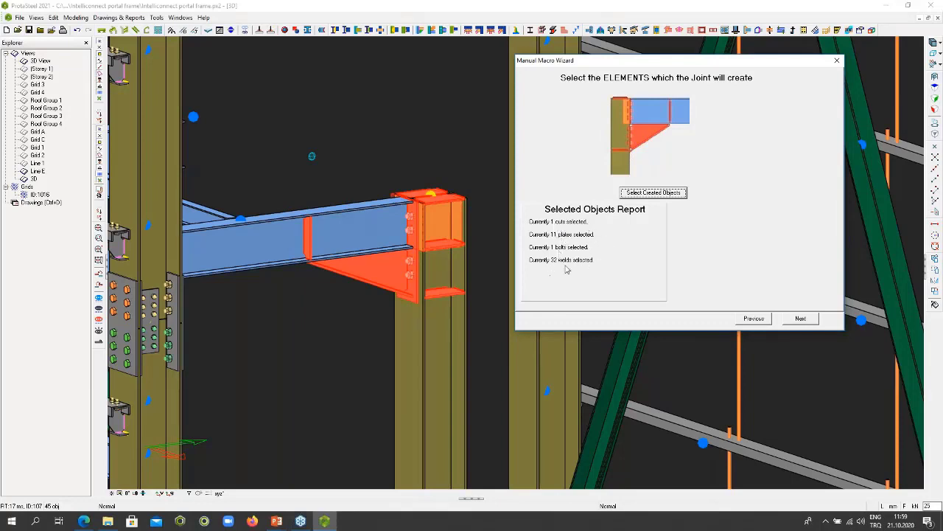
pyautogui.click(801, 319)
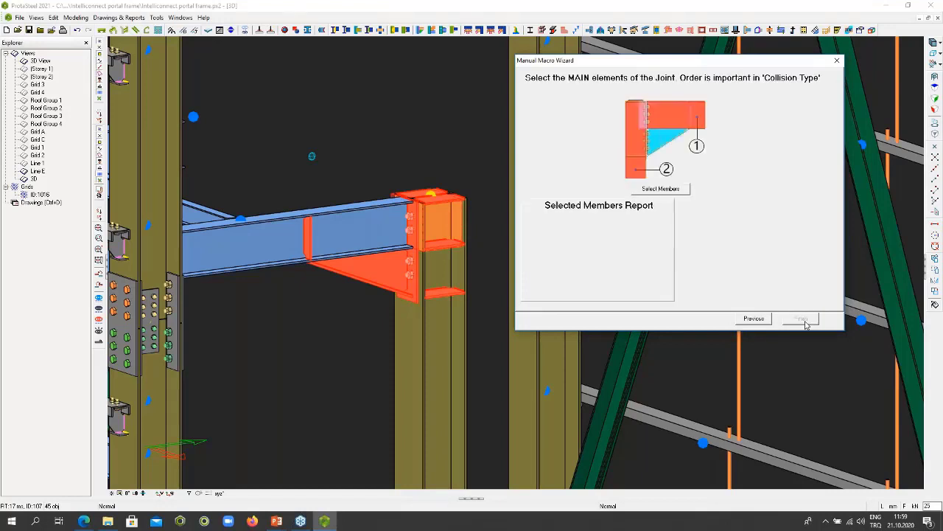
# - Assign the haunched beam and then the inner column as the connection's main members and finish the Manual Macro Wizard
pyautogui.click(659, 190)
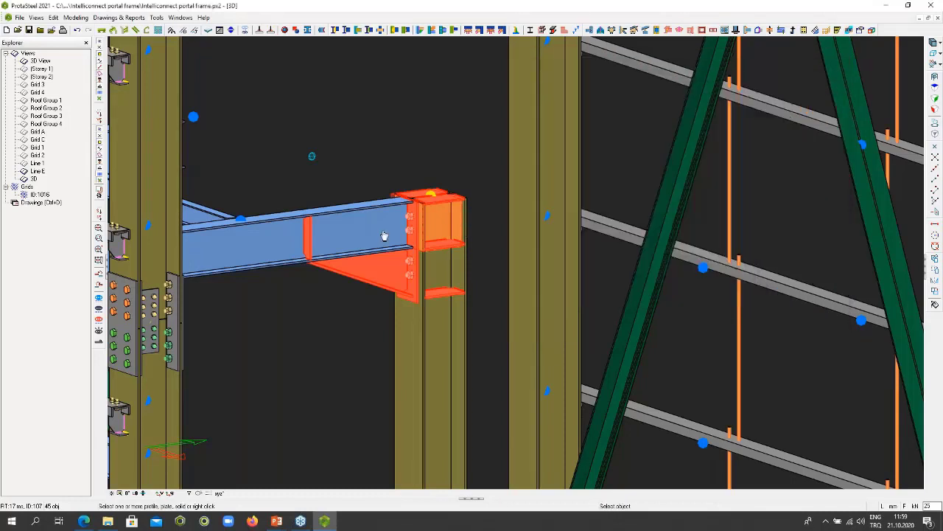
pyautogui.click(262, 247)
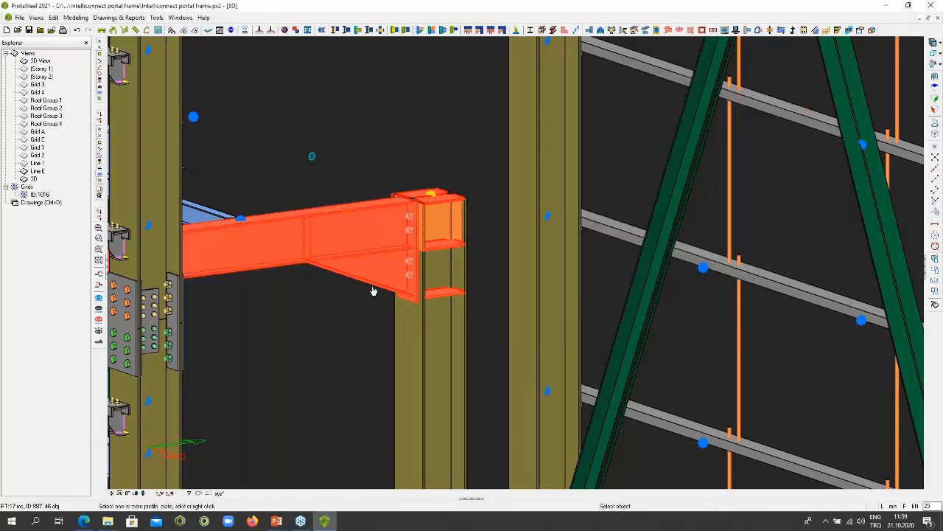
pyautogui.click(440, 341)
pyautogui.rightClick(438, 341)
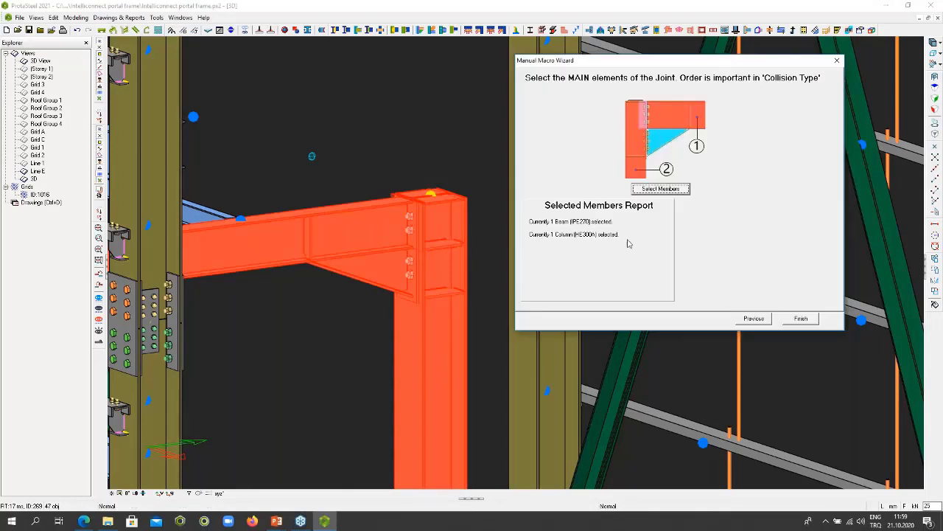
pyautogui.click(799, 320)
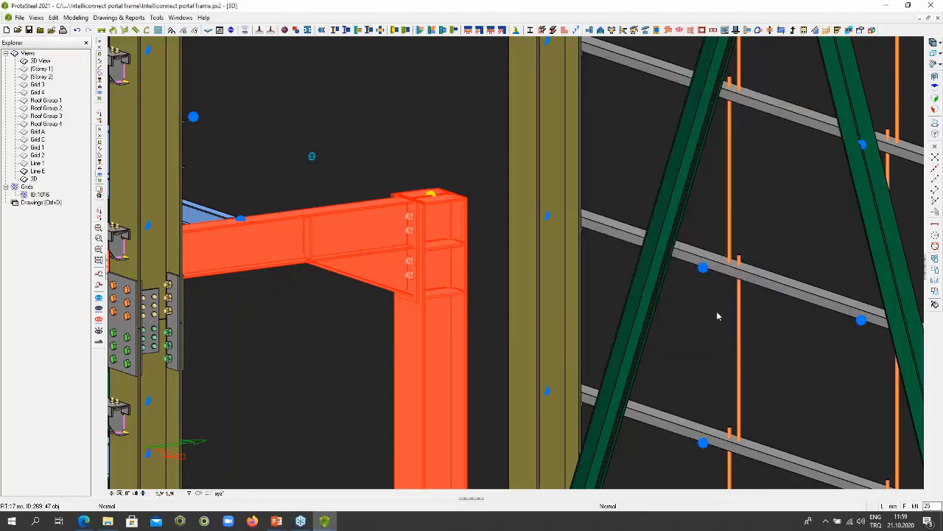
# - Clear the selection of the haunch joint's parts and show all hidden parts of the model
pyautogui.click(464, 132)
pyautogui.scroll(3, 463, 138)
pyautogui.scroll(-4, 462, 138)
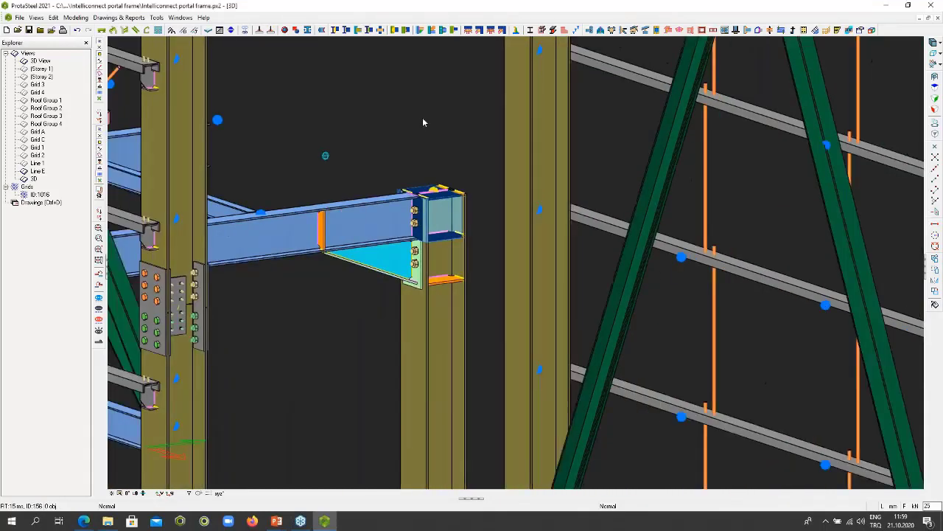
pyautogui.rightClick(423, 122)
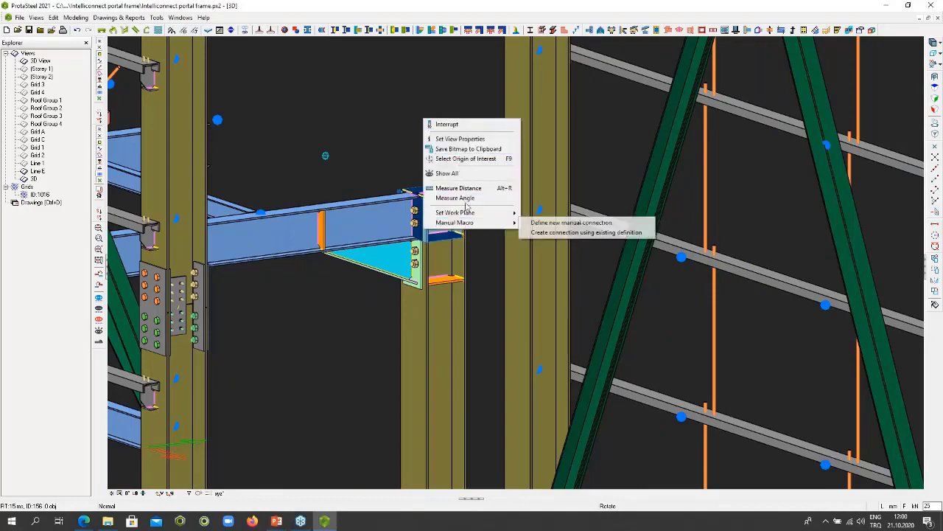
pyautogui.click(446, 173)
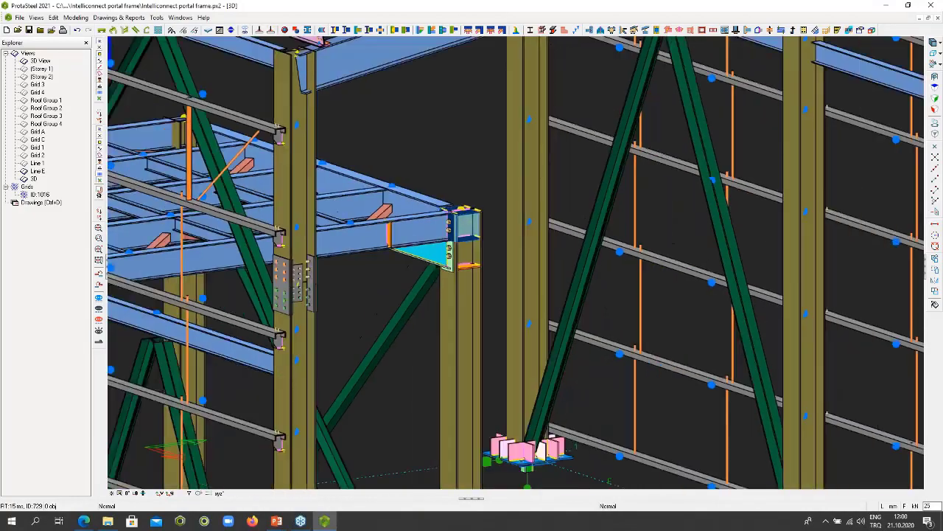
# - Start creating a connection from an existing manual macro definition and choose "myhaunch" in Group_0
pyautogui.scroll(5, 422, 209)
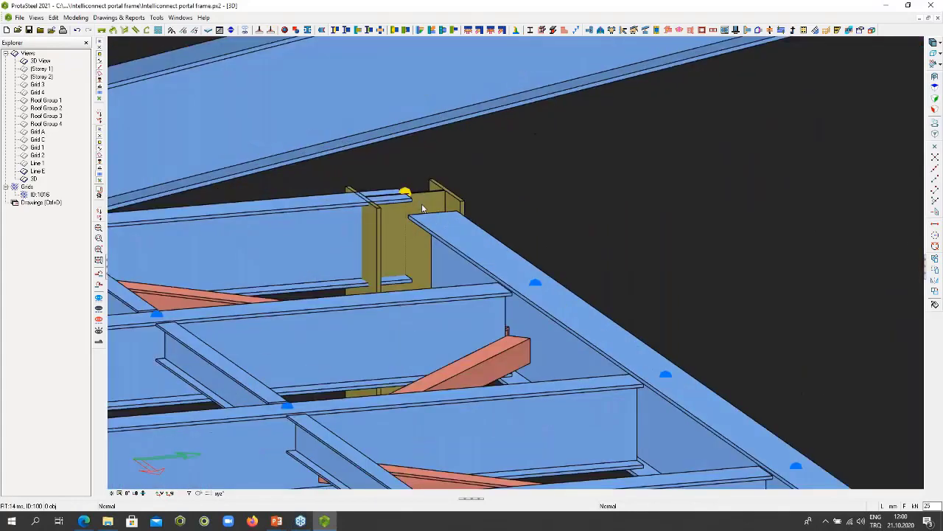
pyautogui.moveTo(423, 208); pyautogui.dragTo(597, 146, button='middle')
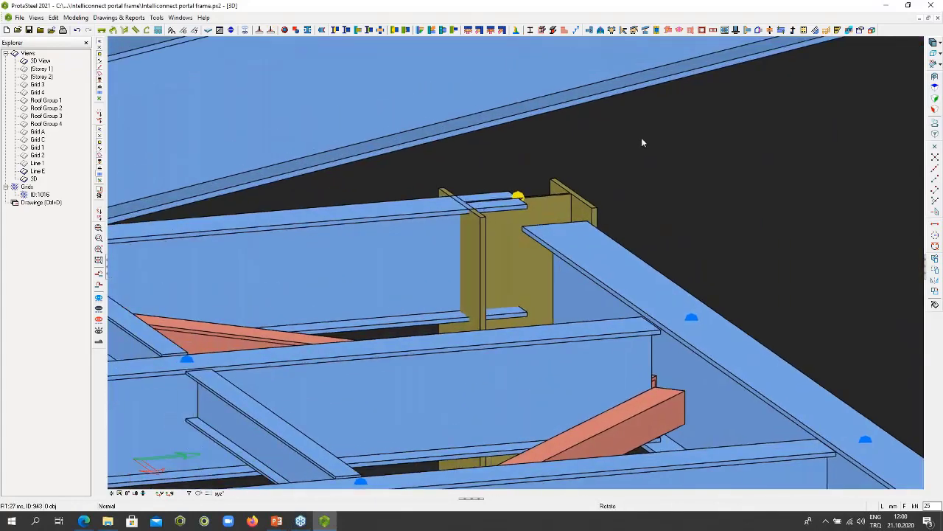
pyautogui.rightClick(642, 143)
pyautogui.moveTo(706, 244)
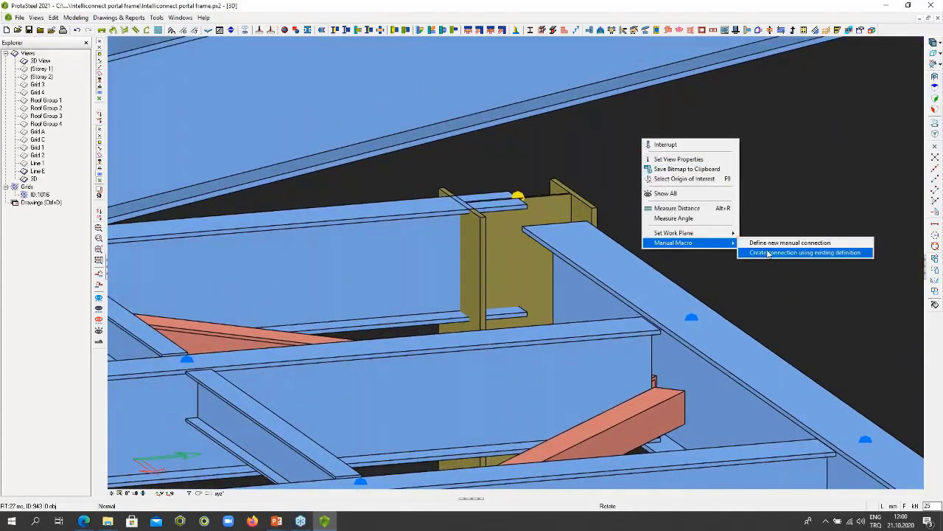
pyautogui.click(766, 252)
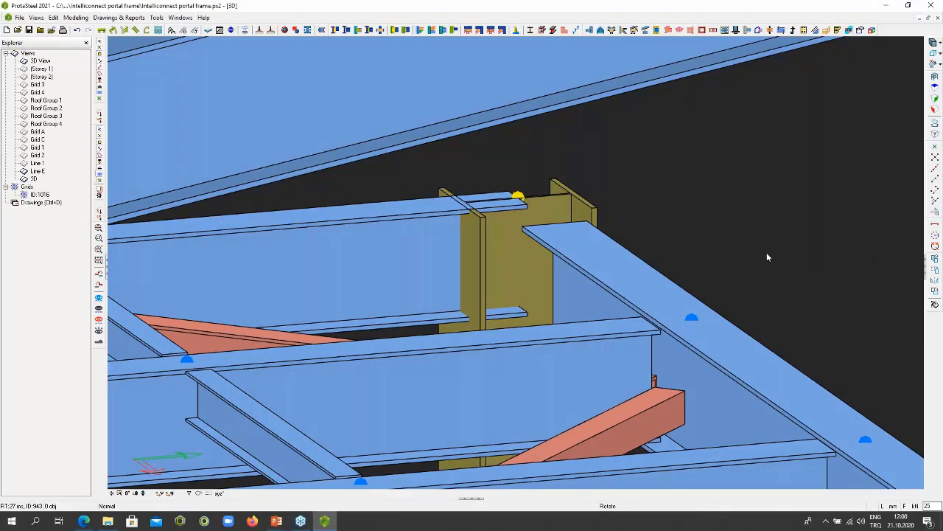
pyautogui.moveTo(476, 158); pyautogui.dragTo(775, 78)
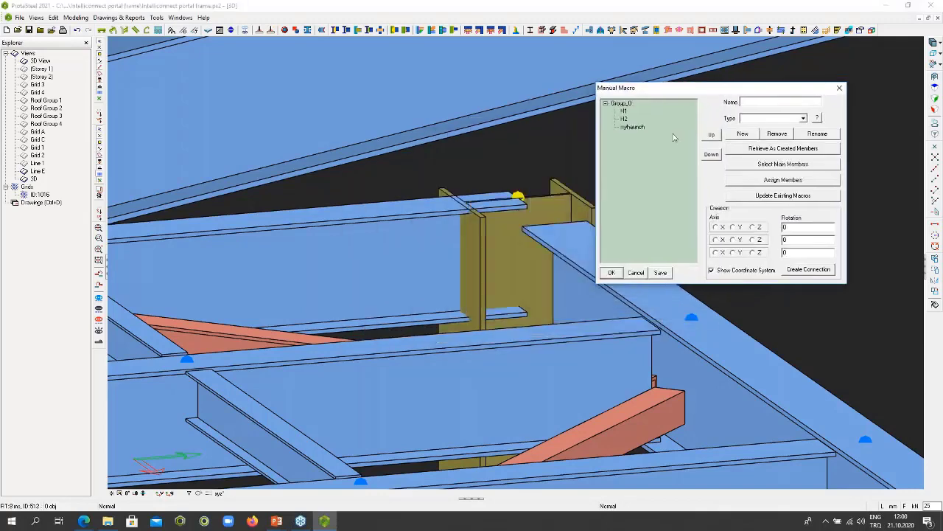
pyautogui.click(631, 128)
# - Create the "myhaunch" connection between the unconnected platform beam and its column at the far corner, and close the Manual Macro dialog
pyautogui.click(813, 270)
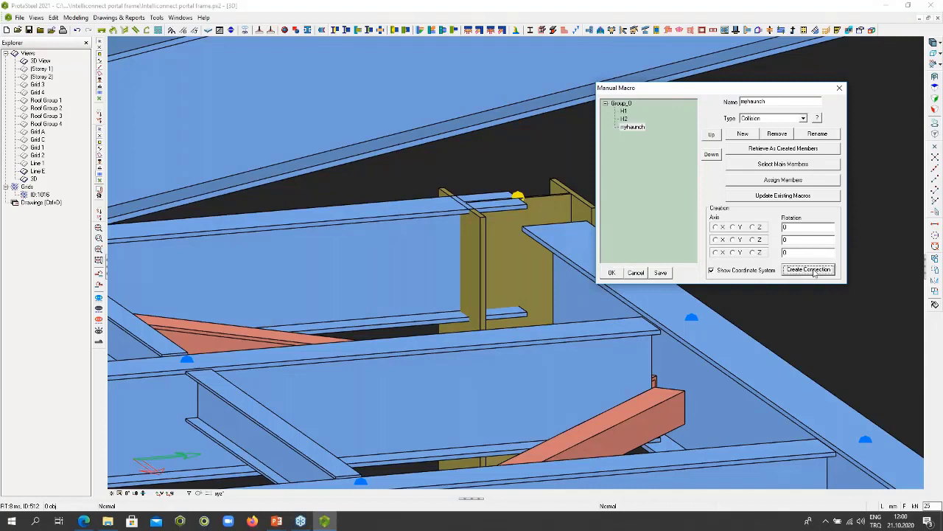
pyautogui.click(497, 250)
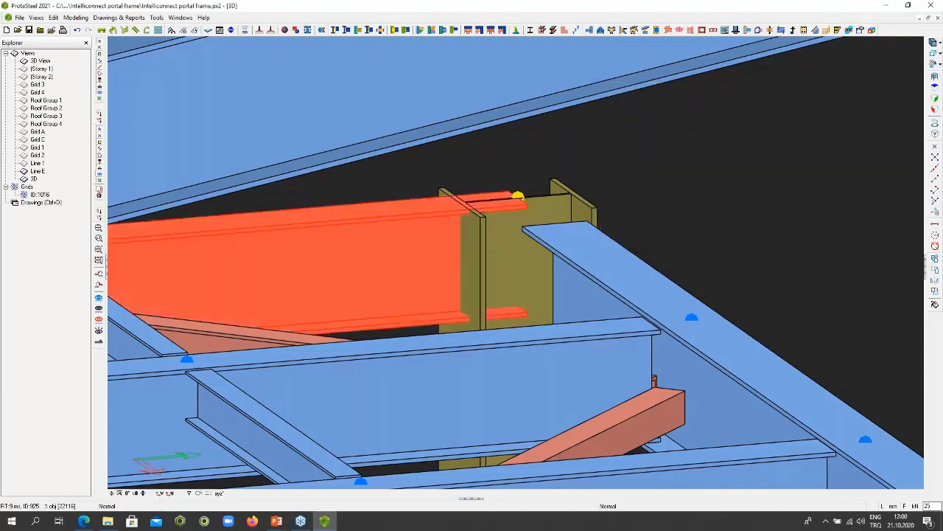
pyautogui.click(518, 196)
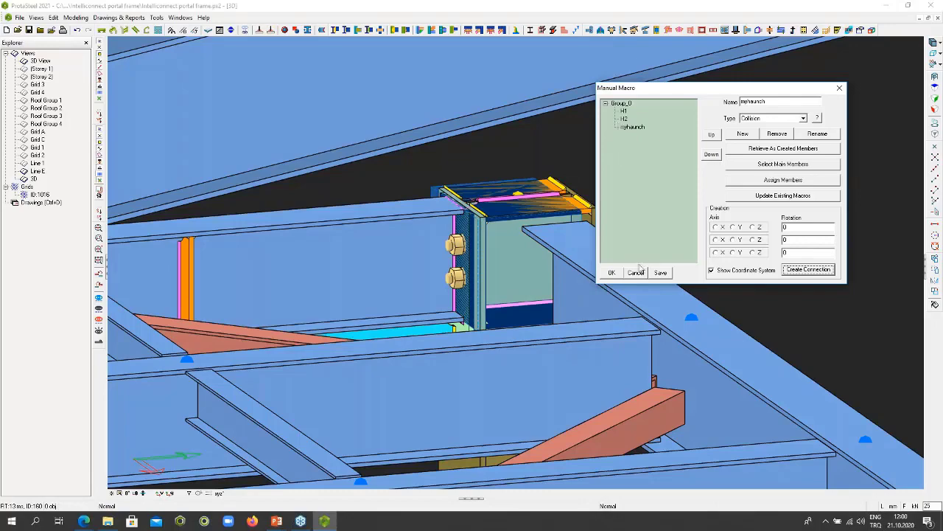
pyautogui.click(639, 270)
pyautogui.scroll(-5, 568, 236)
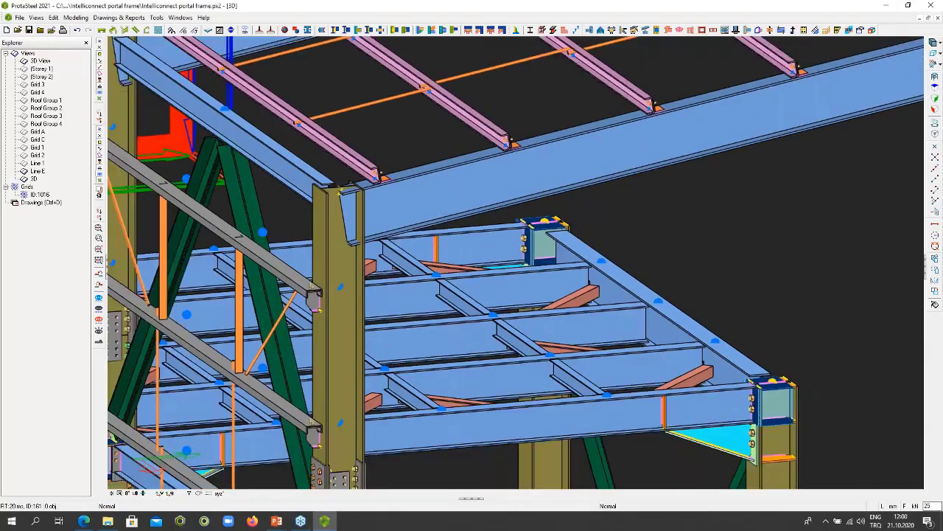
pyautogui.scroll(-4, 471, 228)
pyautogui.moveTo(546, 236); pyautogui.dragTo(294, 239, button='middle')
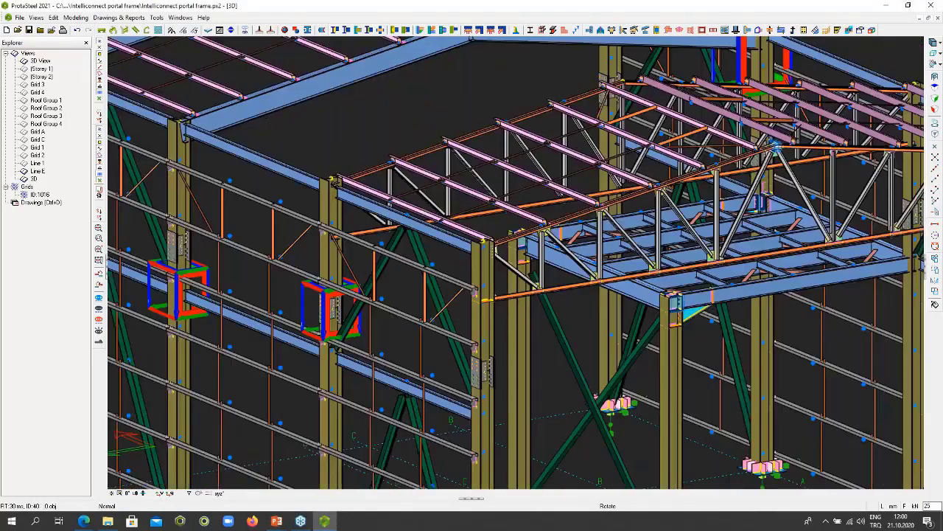
pyautogui.moveTo(515, 258); pyautogui.dragTo(342, 242, button='middle')
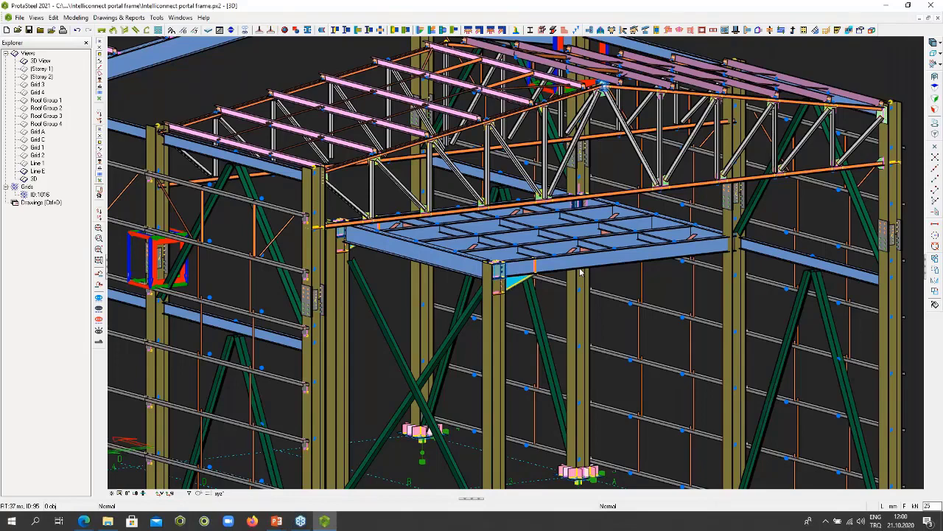
# - Examine the connection detail boxes placed around the side wall's columns, including the one at the mid-height beam joint
pyautogui.scroll(-6, 580, 271)
pyautogui.moveTo(580, 272); pyautogui.dragTo(453, 331, button='middle')
pyautogui.scroll(5, 509, 324)
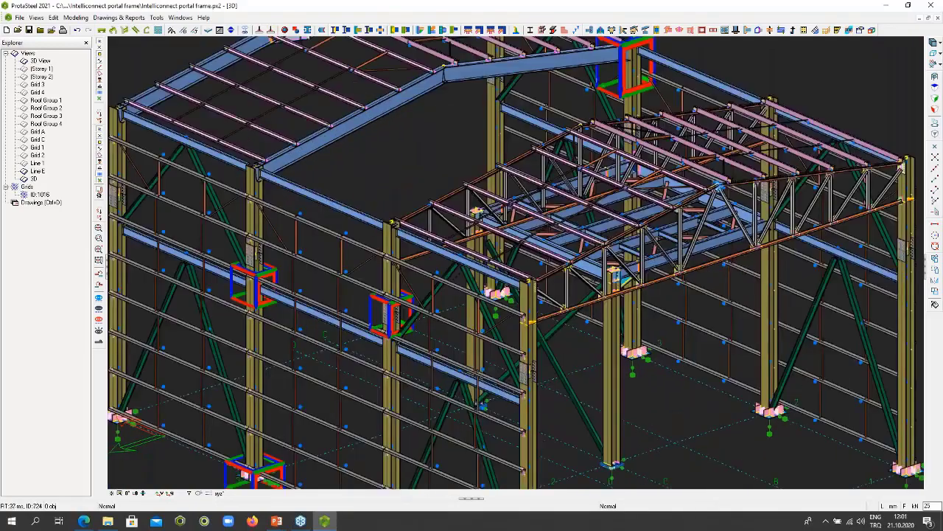
pyautogui.scroll(5, 507, 315)
pyautogui.scroll(-6, 506, 315)
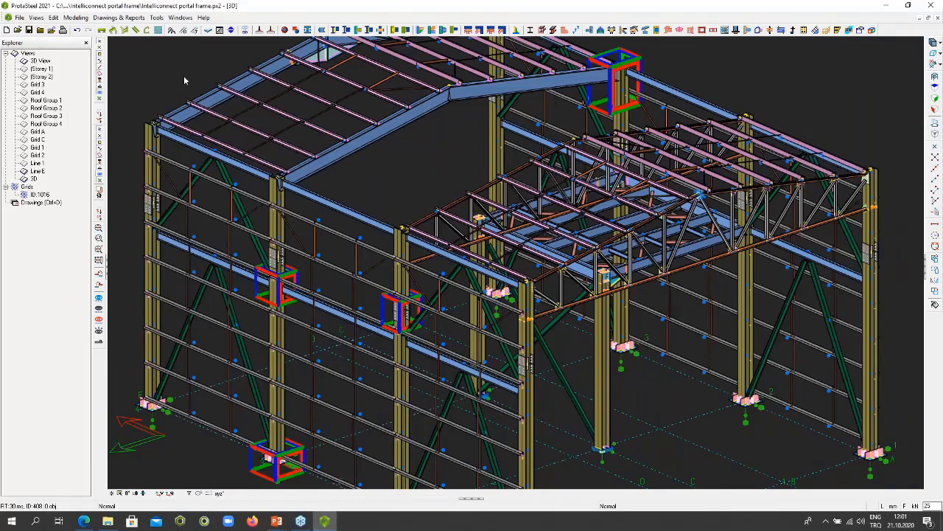
pyautogui.moveTo(304, 305); pyautogui.dragTo(340, 224, button='middle')
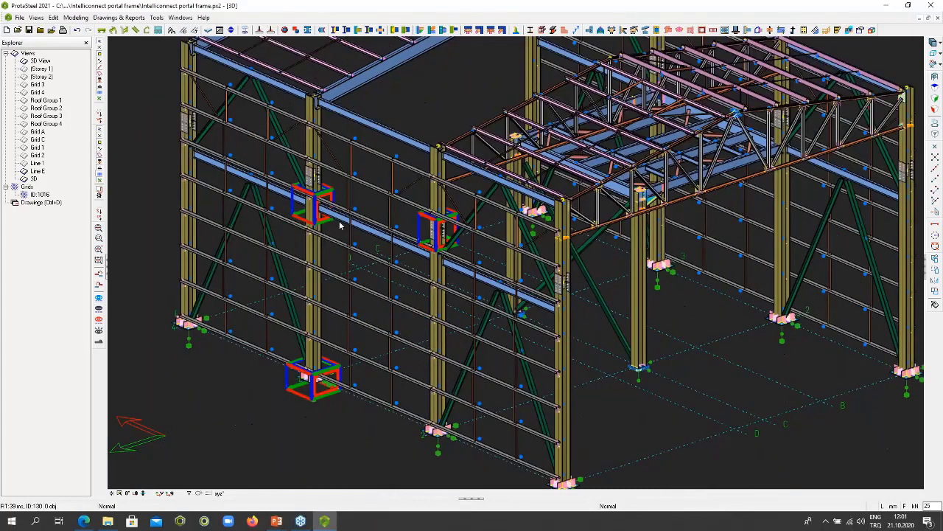
pyautogui.click(314, 220)
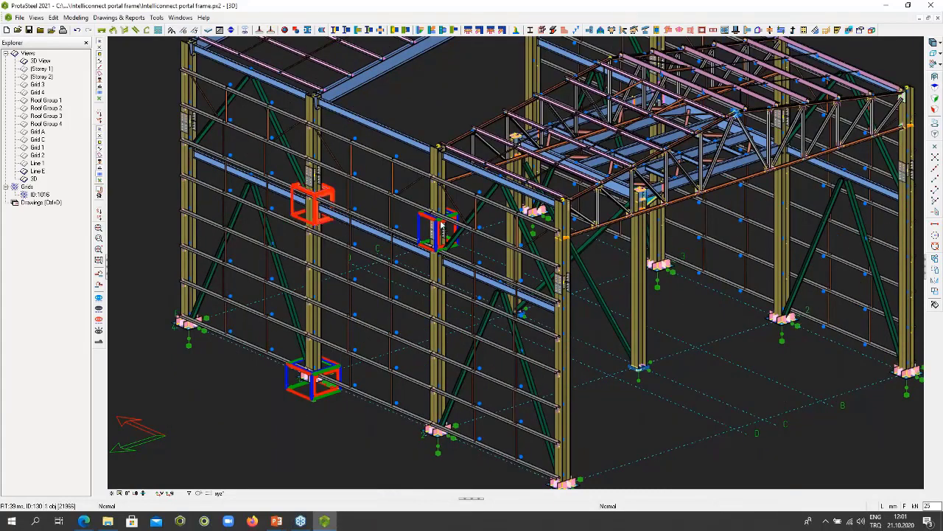
pyautogui.press('Escape')
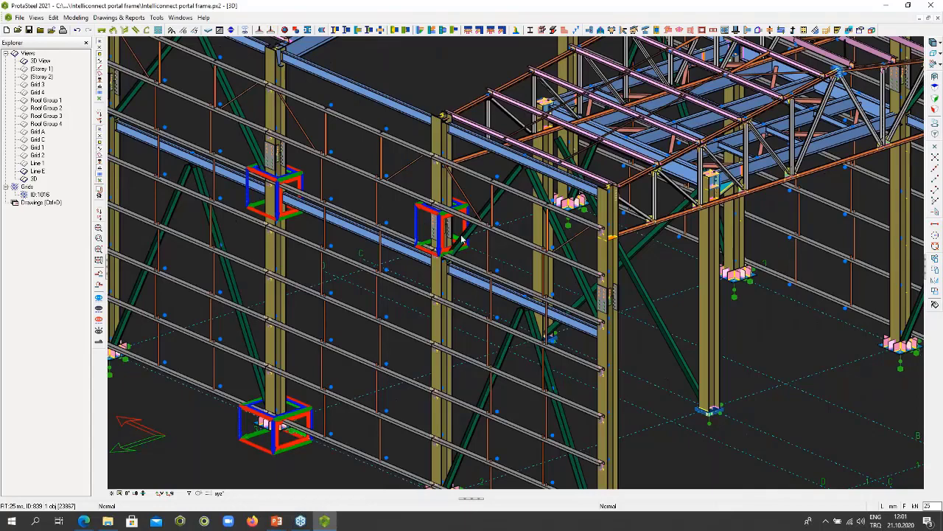
# - Review the view settings of the column splice's detail box in the Detail Item Manager, close it and clear the selection
pyautogui.click(447, 233)
pyautogui.scroll(3, 448, 235)
pyautogui.scroll(3, 489, 185)
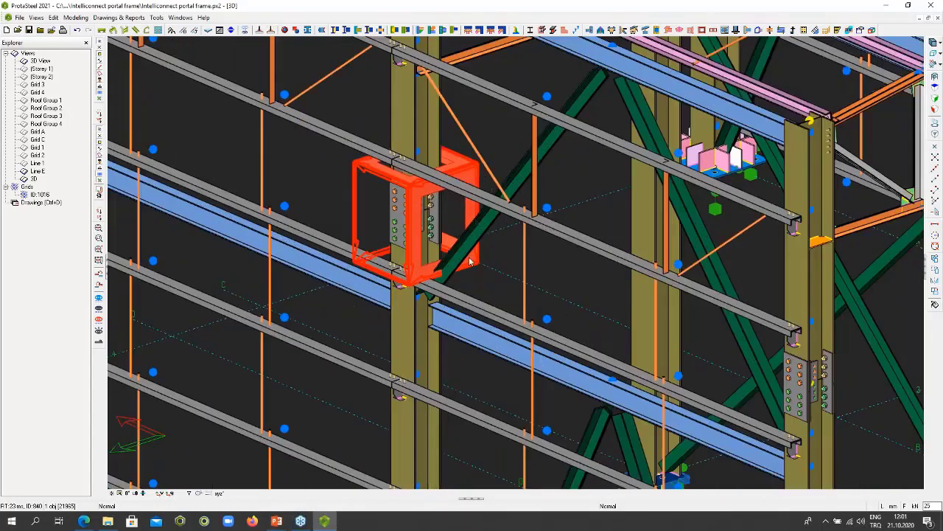
pyautogui.click(490, 133)
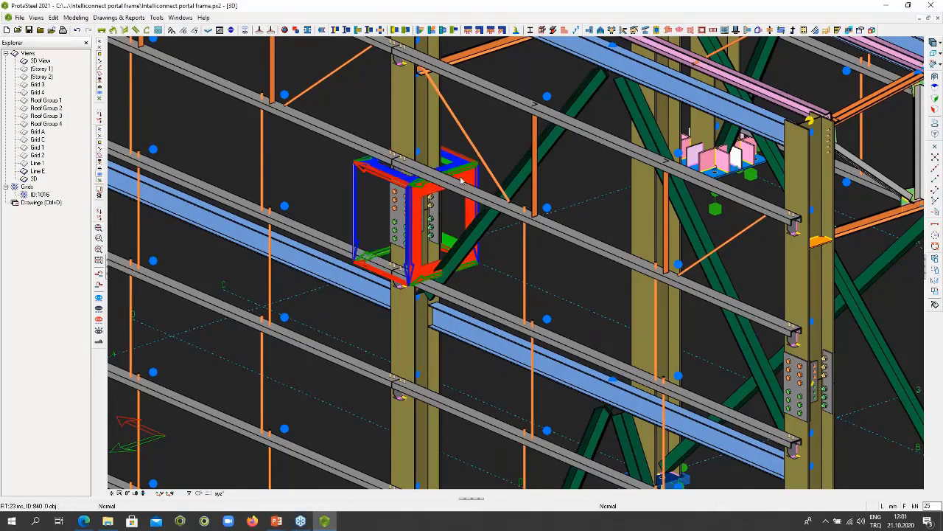
pyautogui.doubleClick(418, 197)
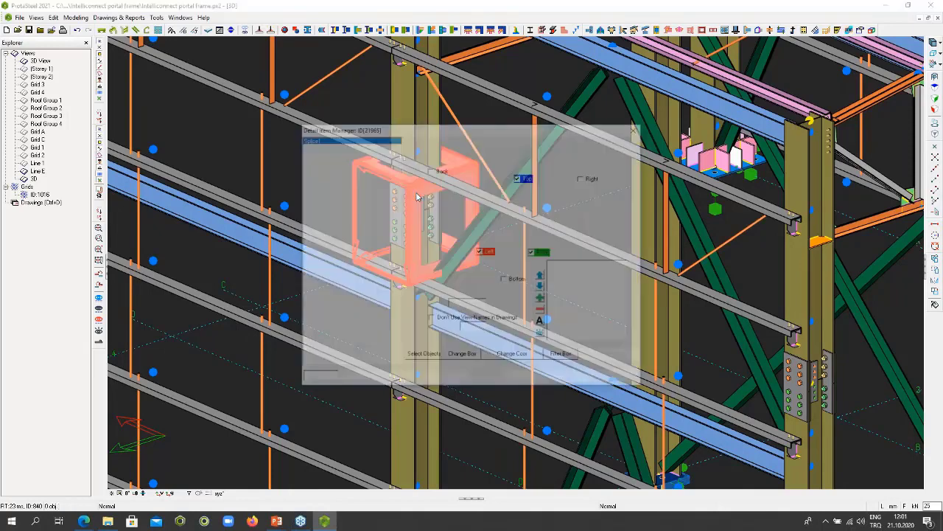
pyautogui.moveTo(417, 128); pyautogui.dragTo(610, 118)
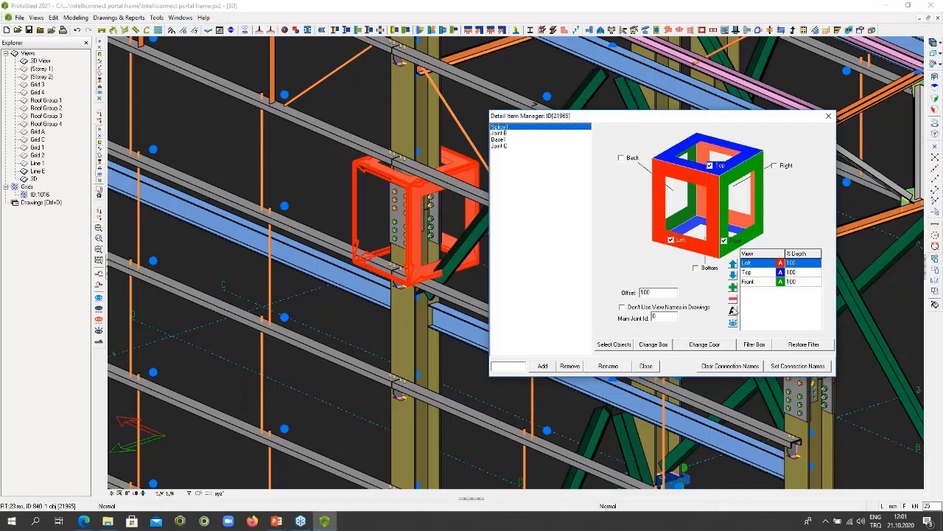
pyautogui.click(829, 116)
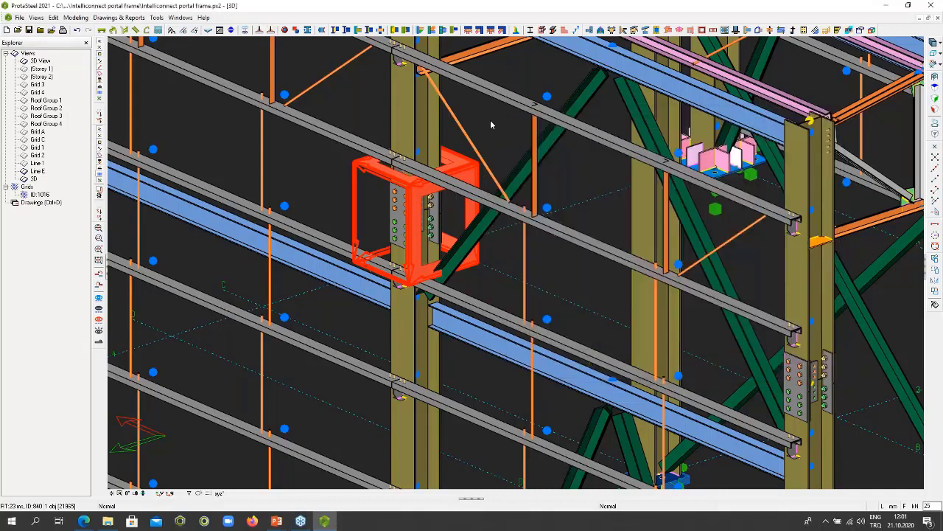
pyautogui.press('Escape')
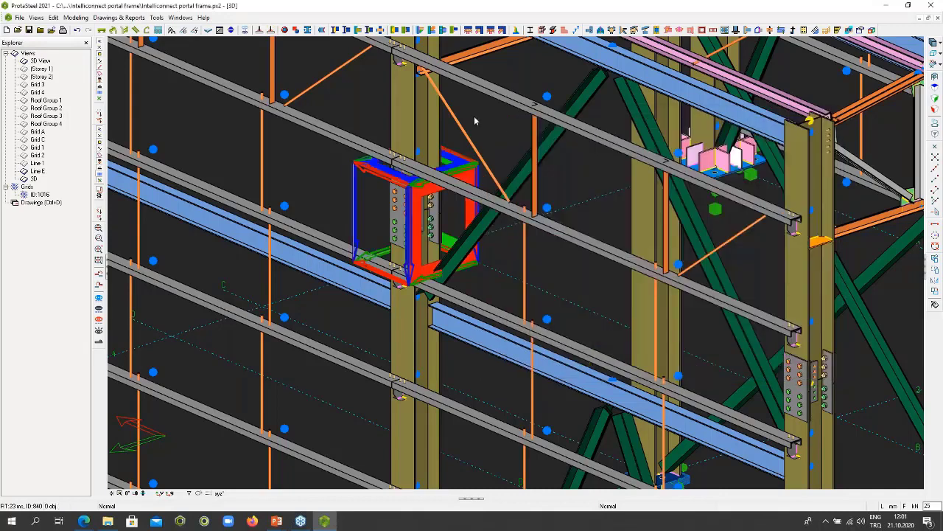
# - Open the project "connection boxes example final.px2" from its folder in the webinar models, without saving the current project
pyautogui.click(19, 17)
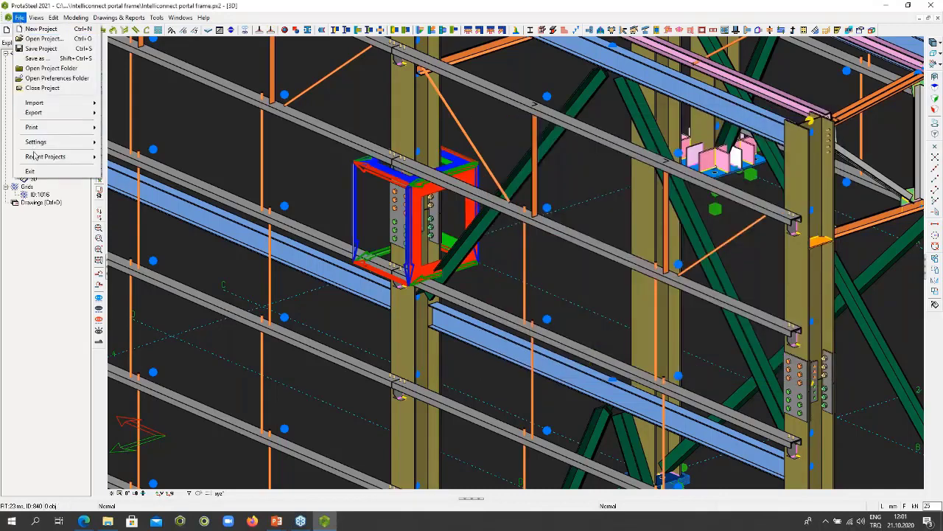
pyautogui.click(42, 38)
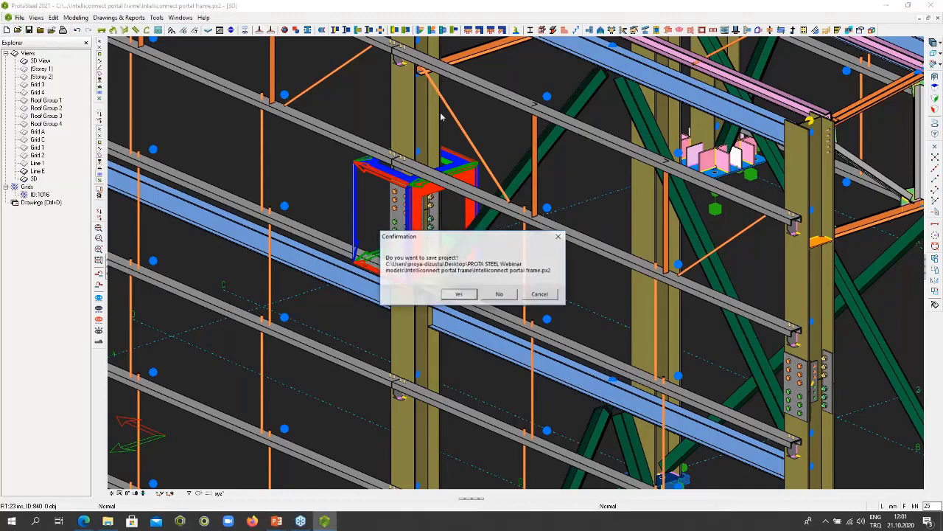
pyautogui.click(499, 293)
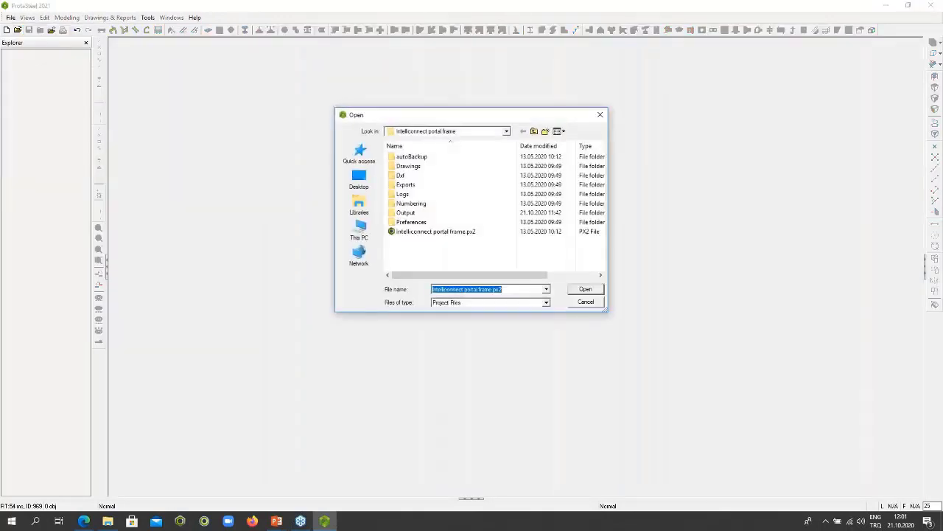
pyautogui.click(534, 131)
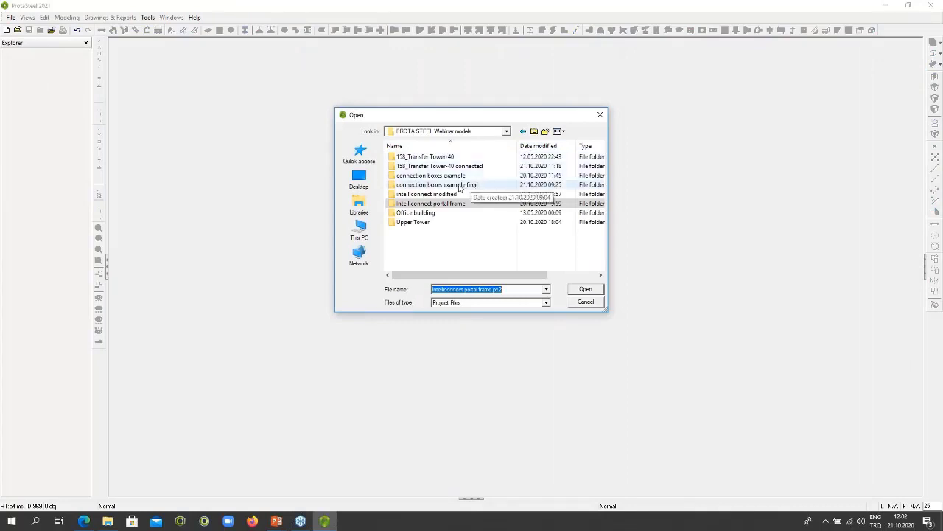
pyautogui.doubleClick(458, 187)
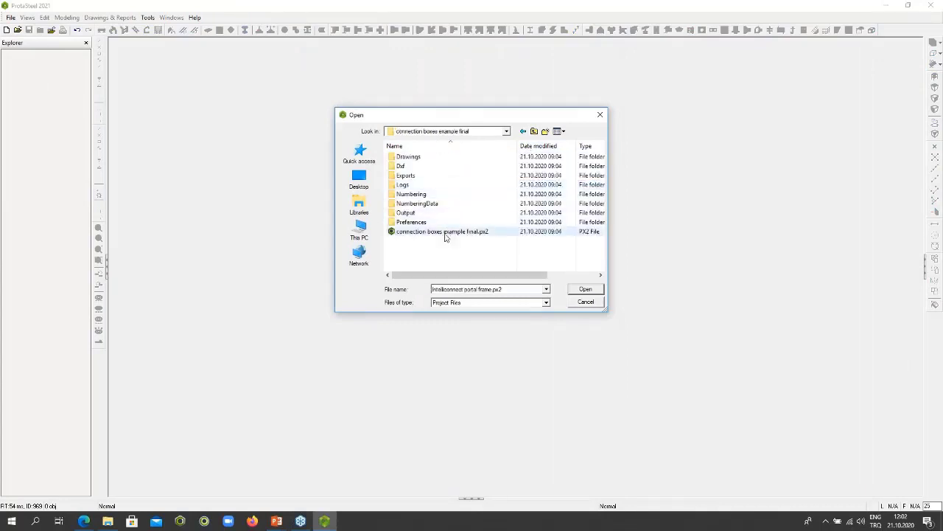
pyautogui.doubleClick(444, 233)
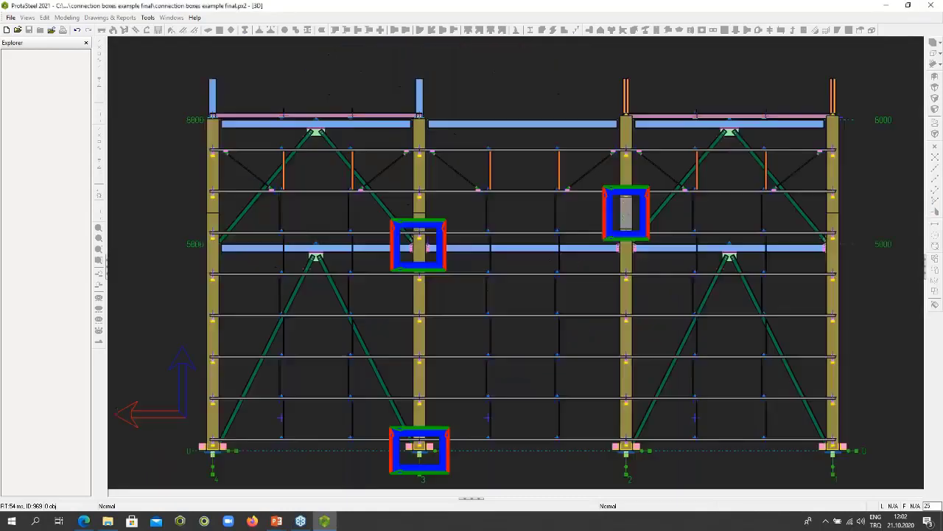
# - Review the column splice's detail box and its list of views in the newly opened model, and close the Detail Item Manager
pyautogui.scroll(-2, 508, 181)
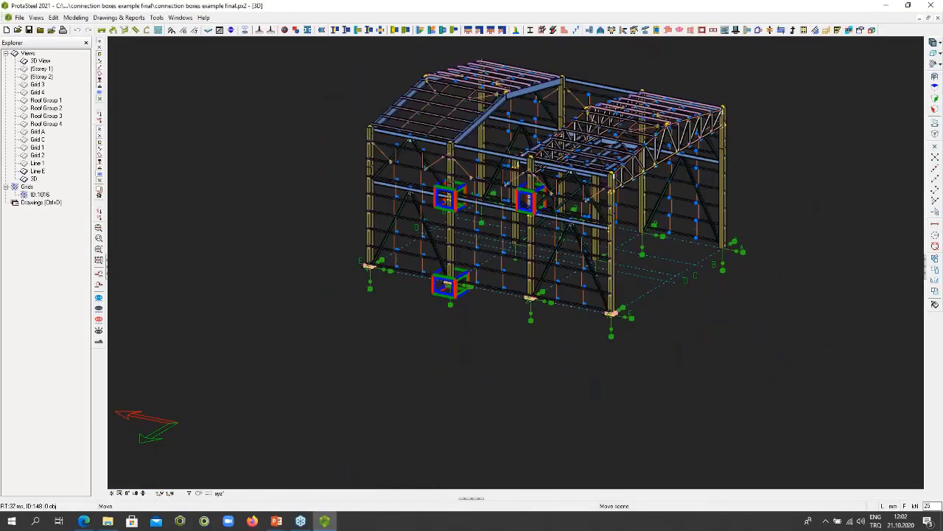
pyautogui.moveTo(514, 183); pyautogui.dragTo(497, 213, button='middle')
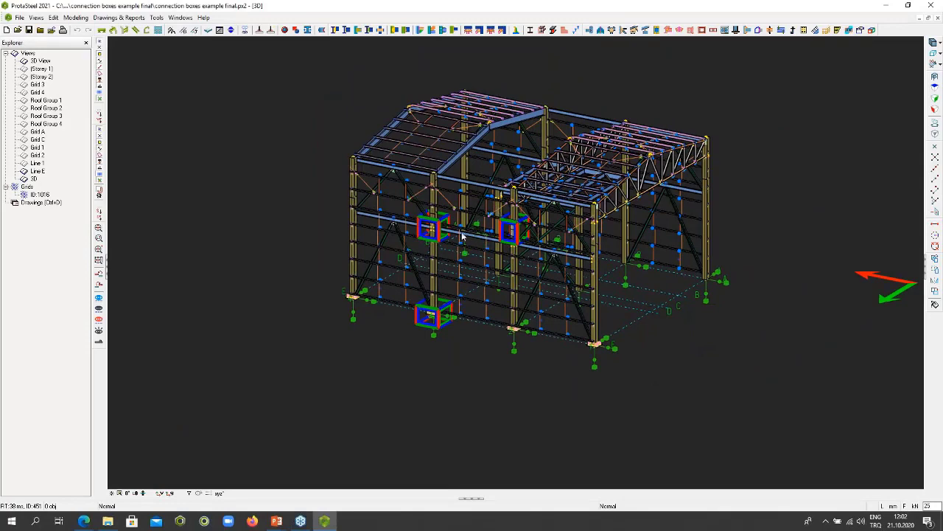
pyautogui.scroll(6, 501, 234)
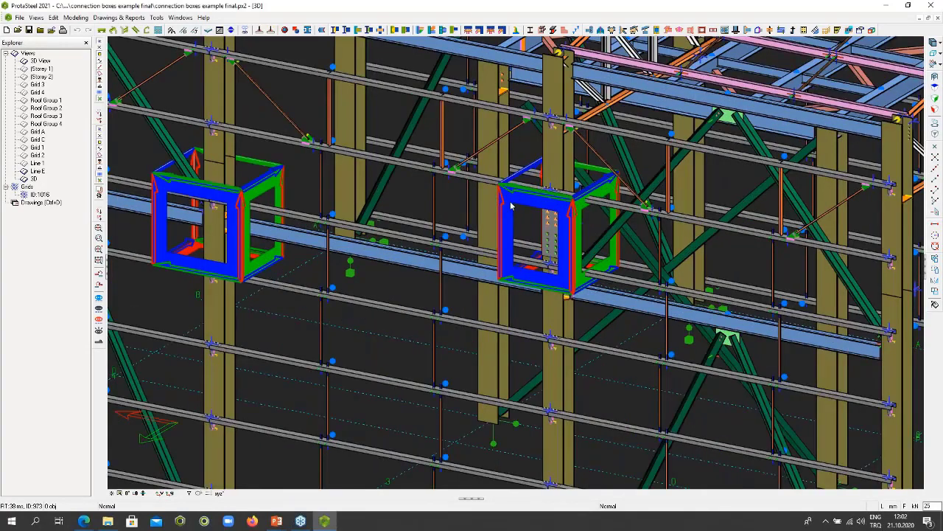
pyautogui.doubleClick(512, 206)
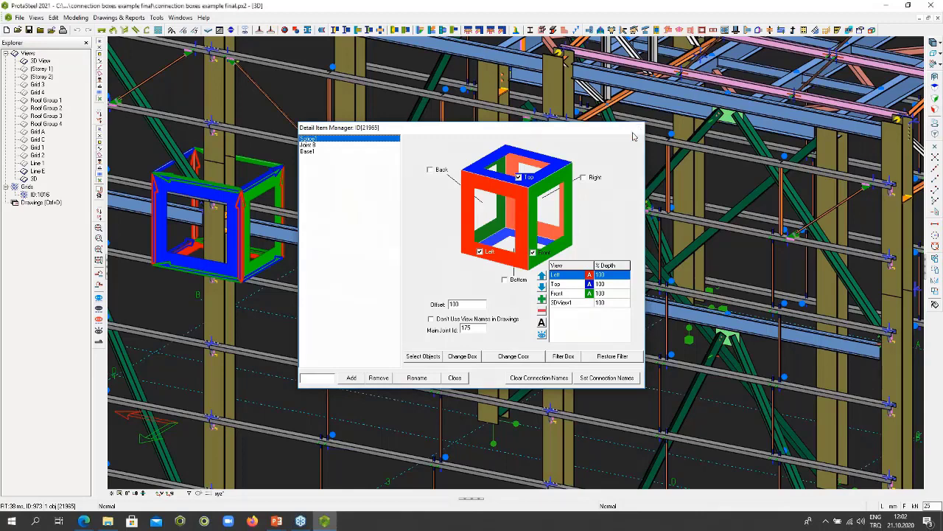
pyautogui.click(639, 129)
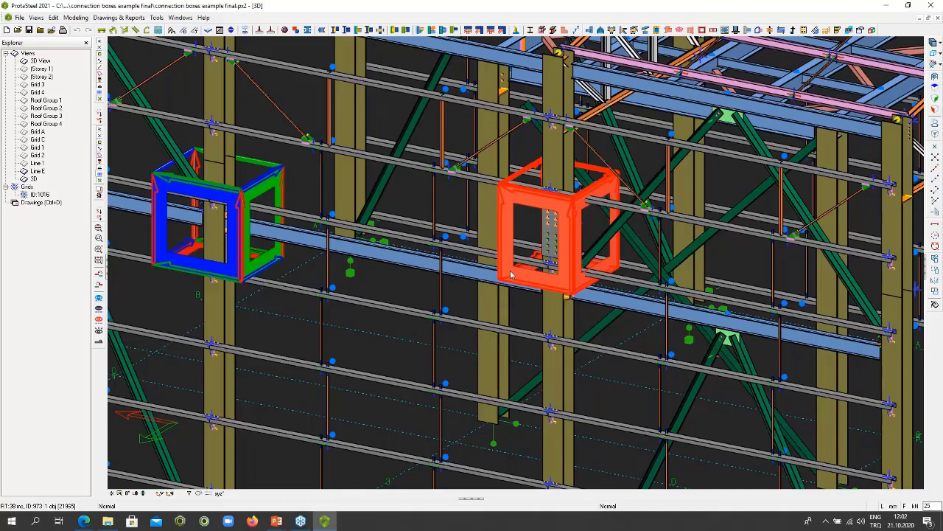
# - Switch to the Drawing Module, open the "Facades" drawing from the Drawings Manager and close the manager
pyautogui.scroll(-5, 511, 274)
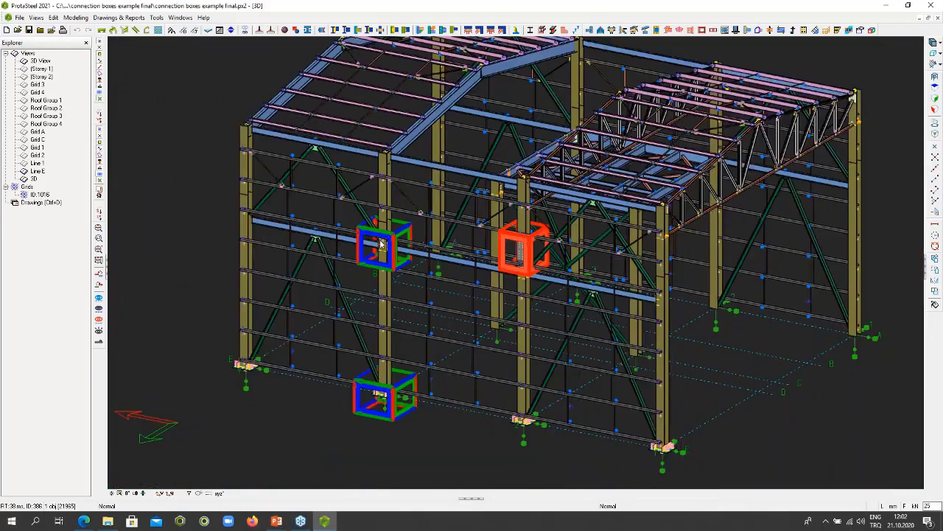
pyautogui.doubleClick(33, 205)
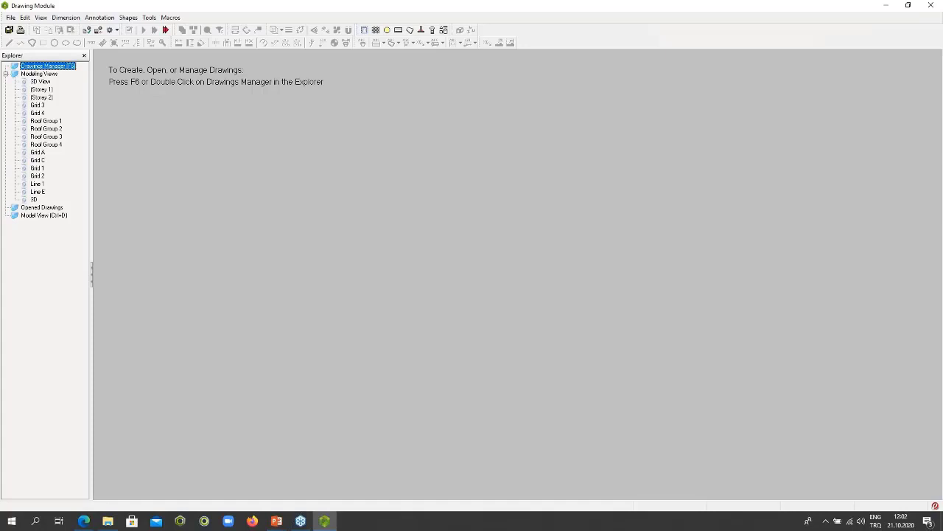
pyautogui.press('F6')
pyautogui.doubleClick(152, 116)
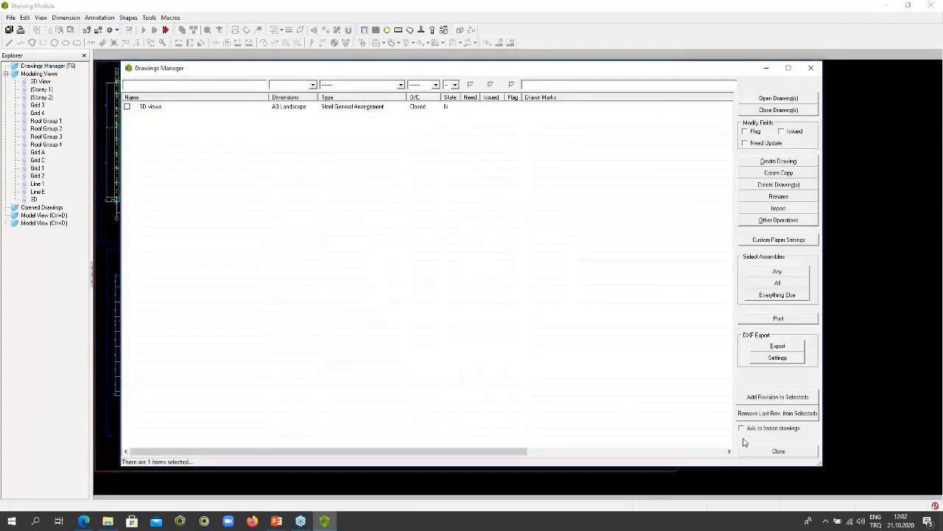
pyautogui.click(771, 451)
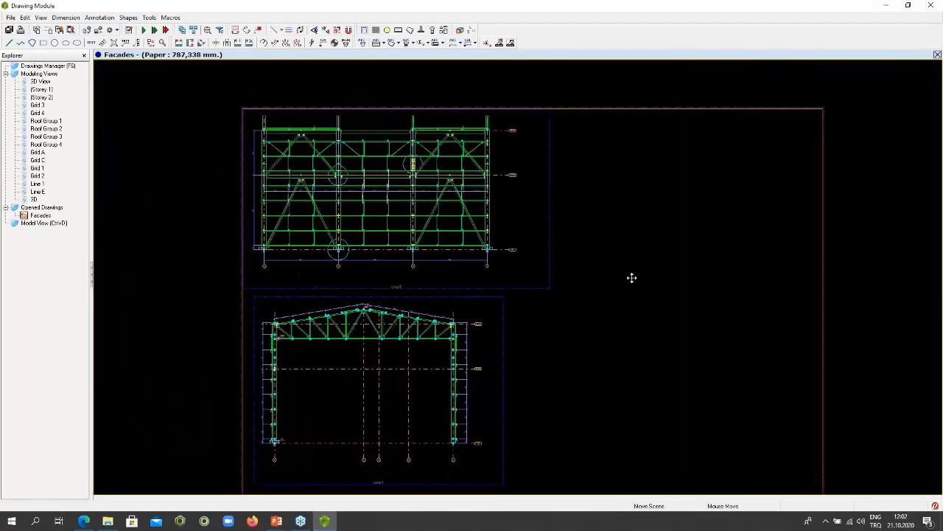
# - Examine the Line E elevation on the Facades drawing and select the detail circle around the column splice
pyautogui.moveTo(631, 278); pyautogui.dragTo(635, 282, button='middle')
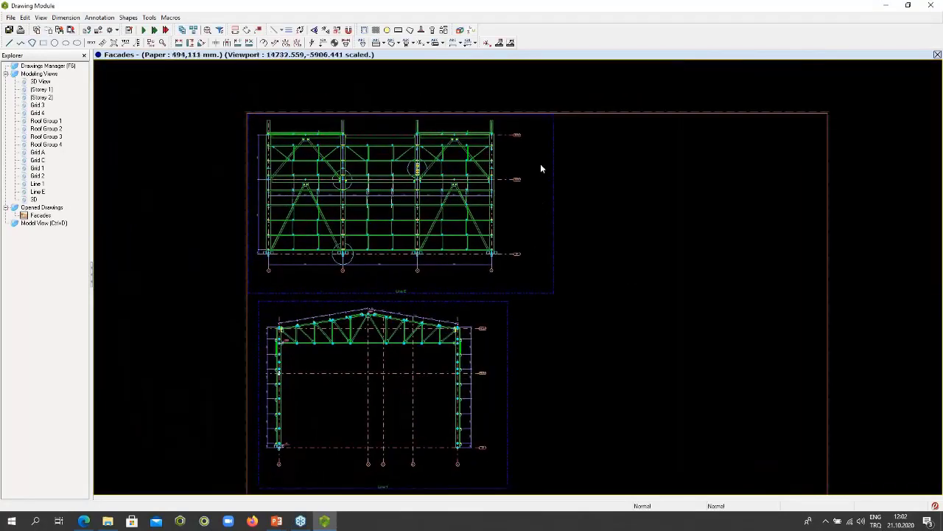
pyautogui.scroll(2, 417, 175)
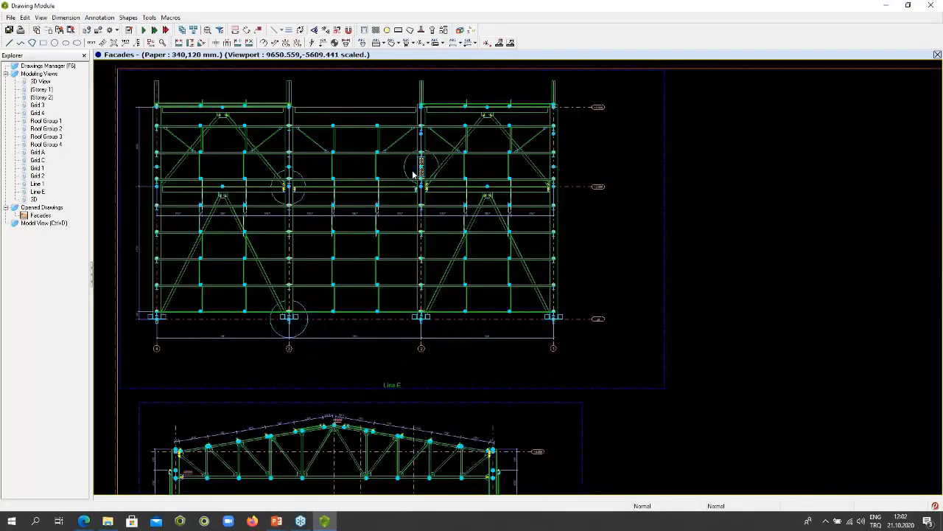
pyautogui.scroll(2, 416, 175)
pyautogui.scroll(2, 424, 157)
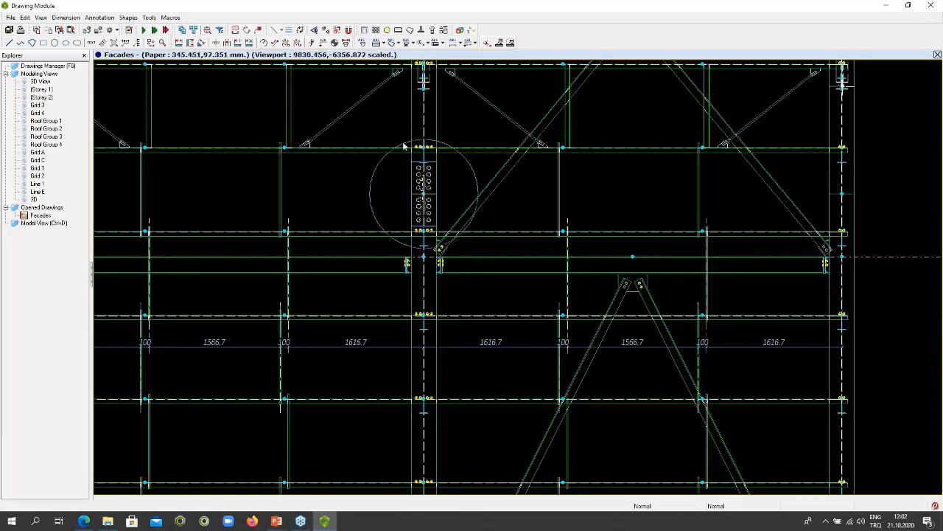
pyautogui.click(403, 145)
pyautogui.scroll(-1, 385, 194)
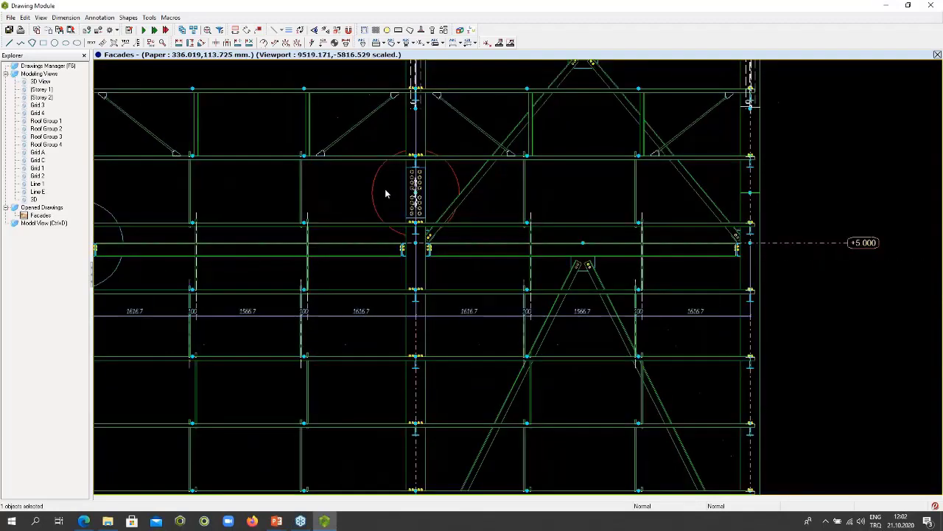
# - Examine the detail circles at the mid-height beam joint and column base on grid 3, and return to the splice detail
pyautogui.scroll(-2, 385, 189)
pyautogui.scroll(1, 275, 200)
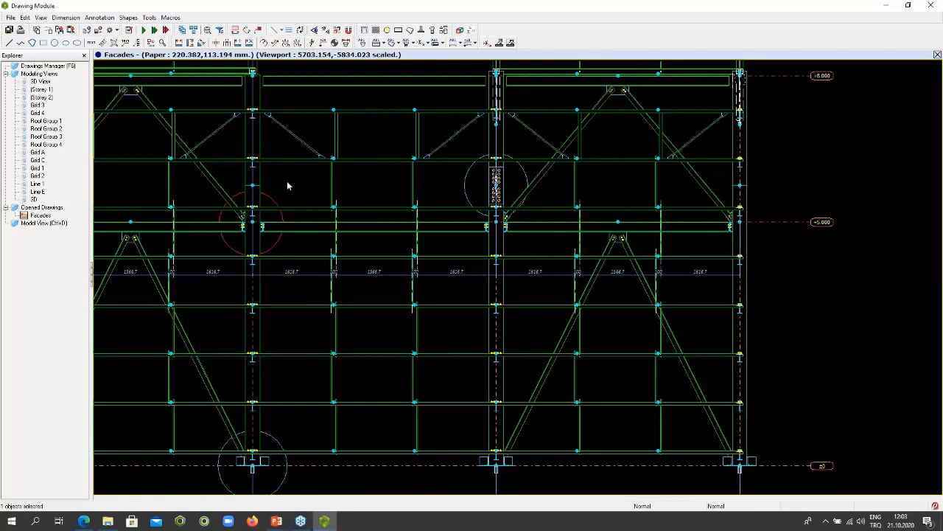
pyautogui.scroll(1, 287, 185)
pyautogui.scroll(2, 288, 309)
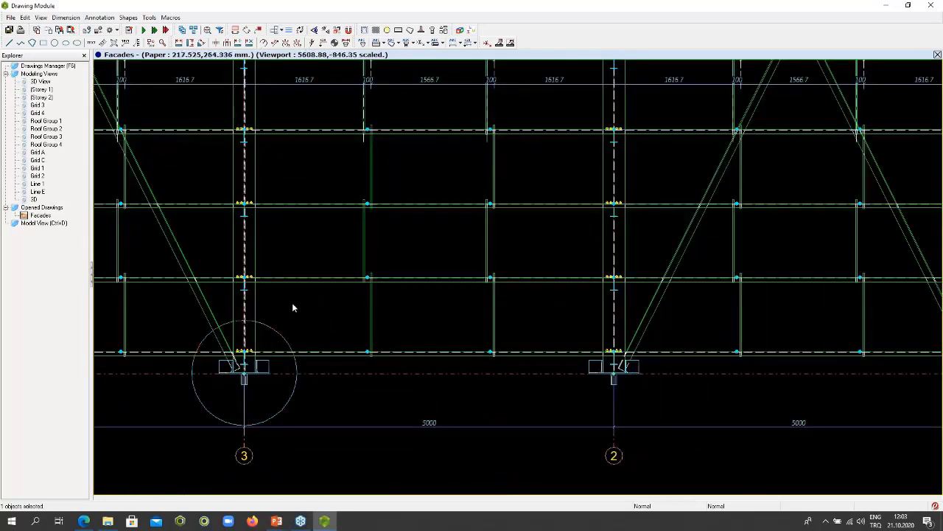
pyautogui.scroll(-5, 307, 277)
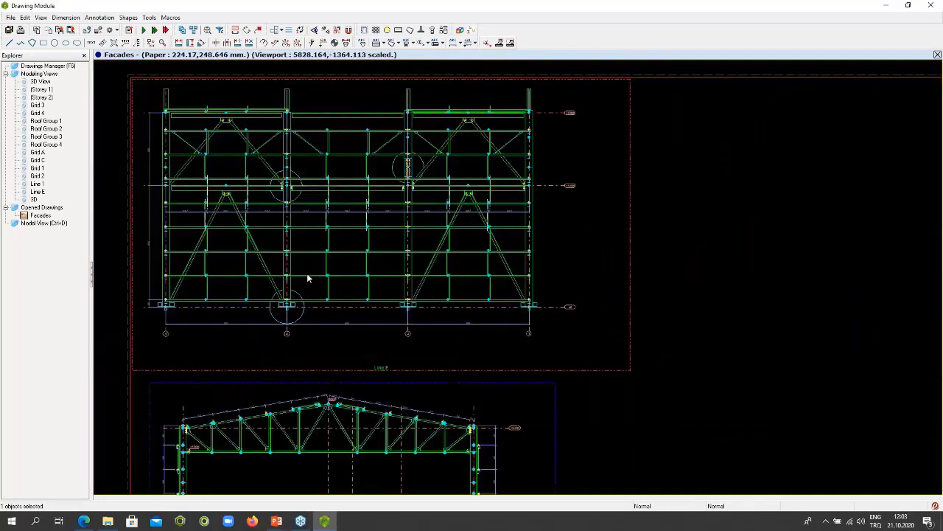
pyautogui.scroll(-2, 307, 277)
pyautogui.moveTo(326, 296); pyautogui.dragTo(326, 230, button='middle')
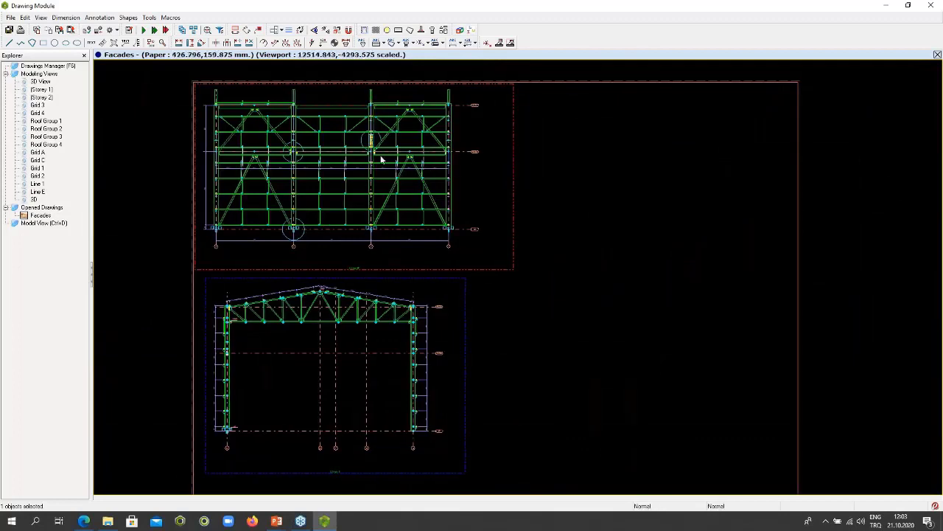
pyautogui.scroll(6, 371, 136)
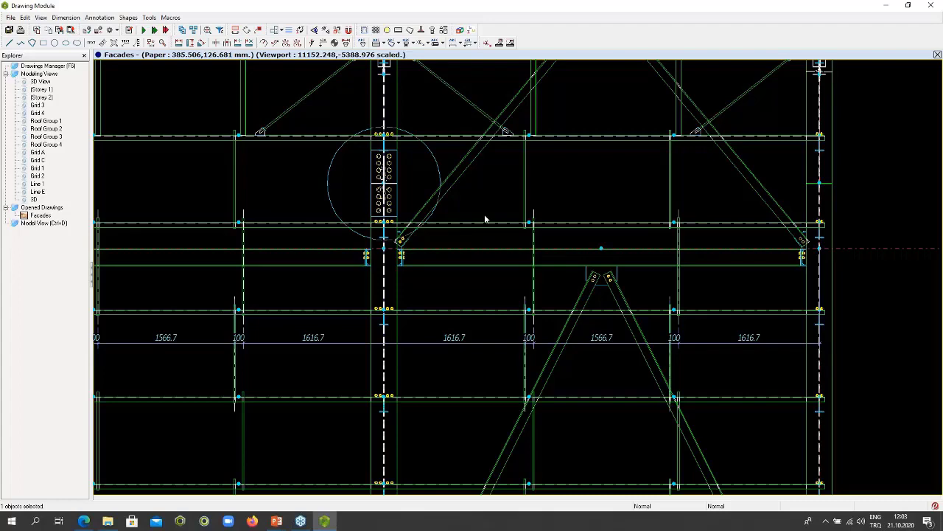
# - Run the Connection Detail Drawing Macro on the Facades drawing with the macro preset set1 loaded and applied
pyautogui.scroll(-6, 483, 225)
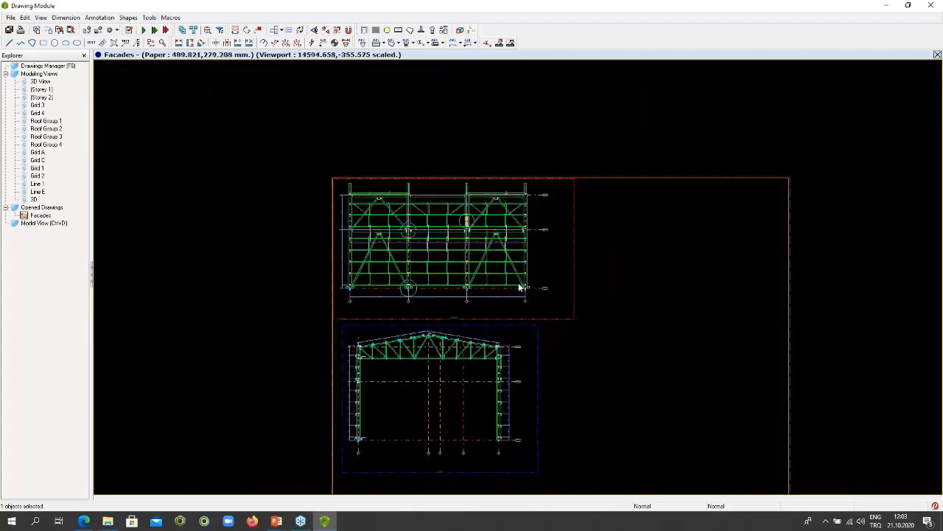
pyautogui.moveTo(521, 287); pyautogui.dragTo(388, 212, button='middle')
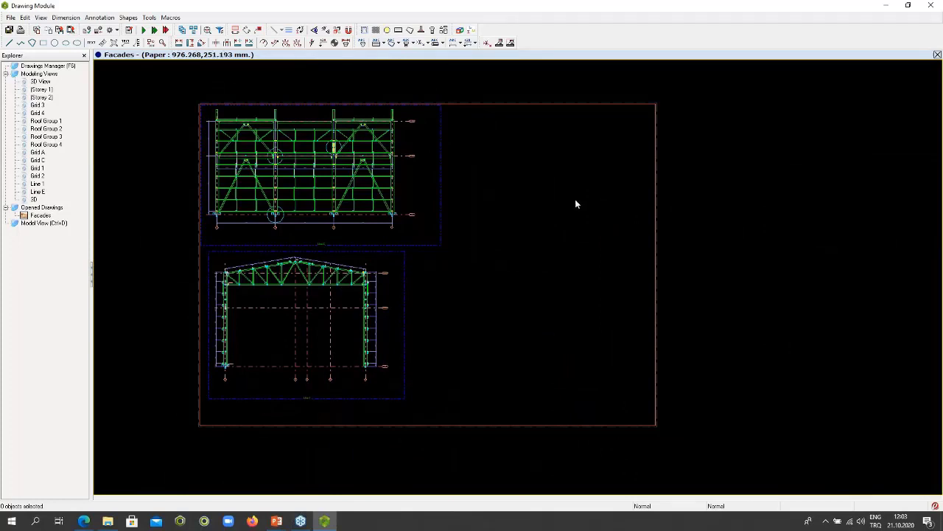
pyautogui.click(460, 30)
pyautogui.click(439, 329)
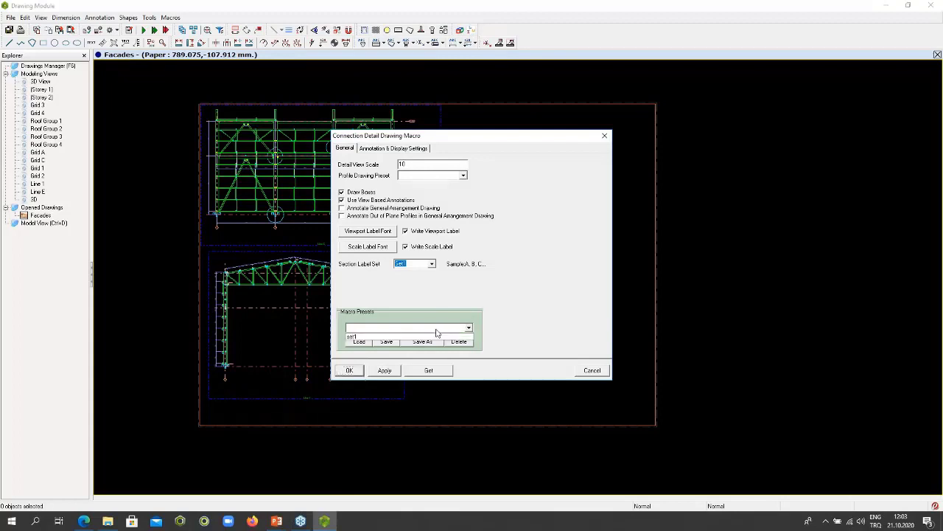
pyautogui.click(396, 335)
pyautogui.click(364, 343)
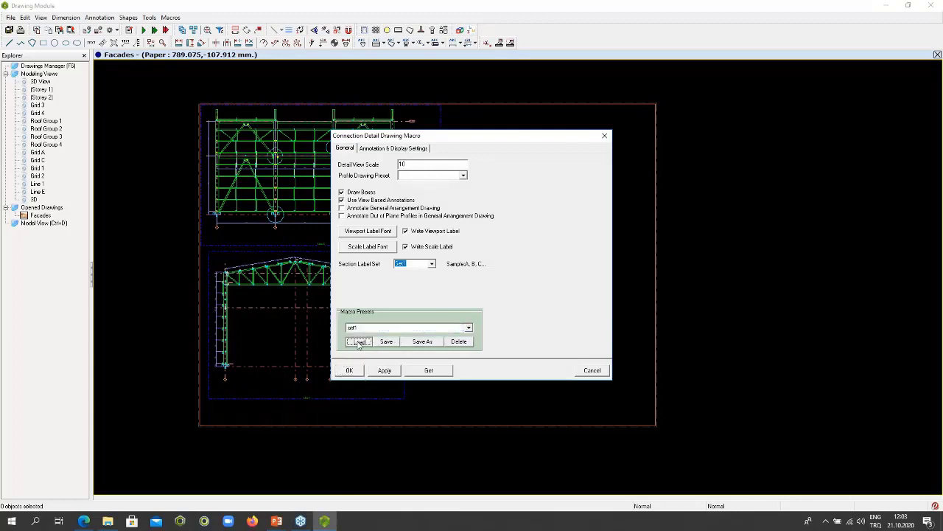
pyautogui.click(384, 370)
pyautogui.click(350, 371)
pyautogui.click(461, 31)
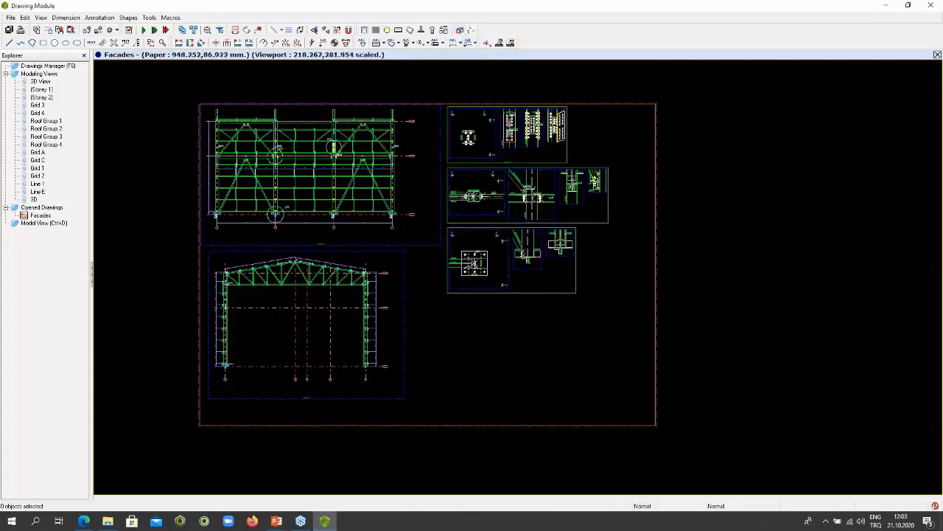
# - Examine the Splice1 and Joint B labels beside the detail circles on grids 2 and 3 of the Line E elevation
pyautogui.scroll(2, 558, 141)
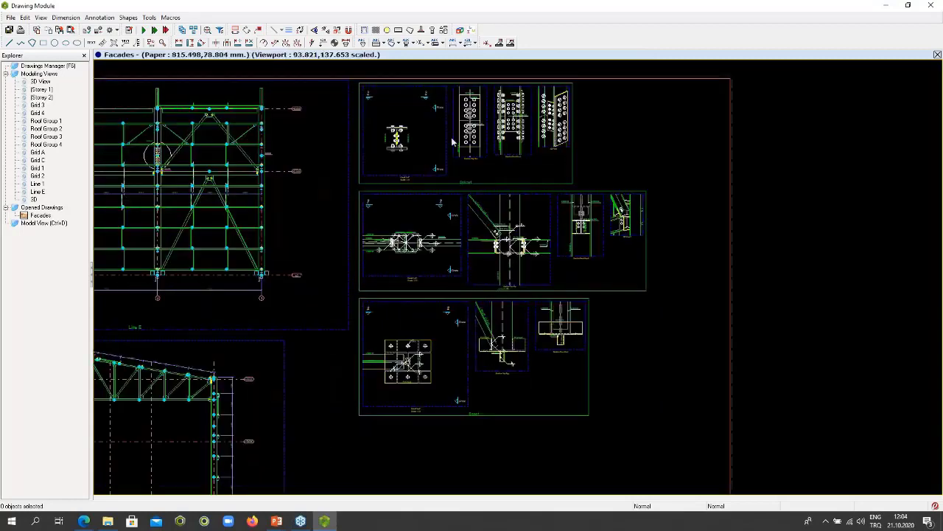
pyautogui.moveTo(390, 172); pyautogui.dragTo(639, 249, button='middle')
pyautogui.scroll(5, 404, 235)
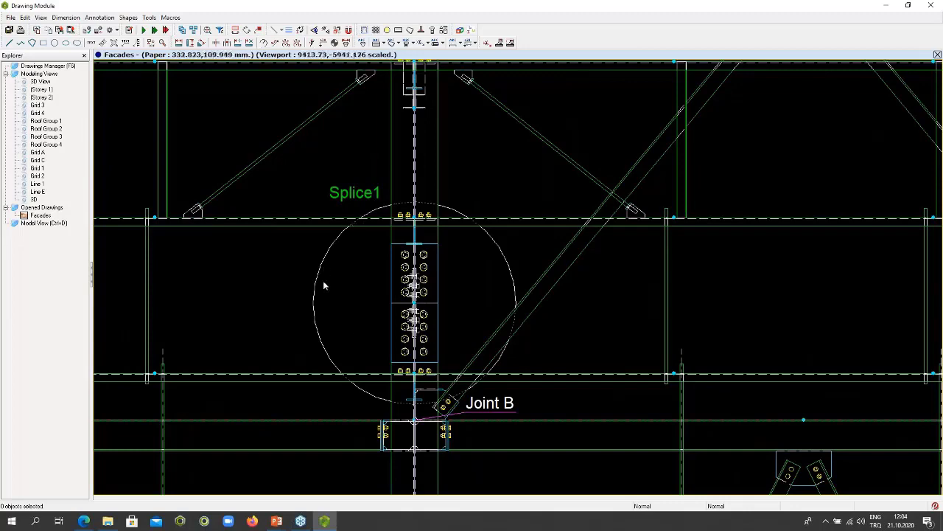
pyautogui.scroll(-1, 566, 186)
pyautogui.scroll(-3, 566, 185)
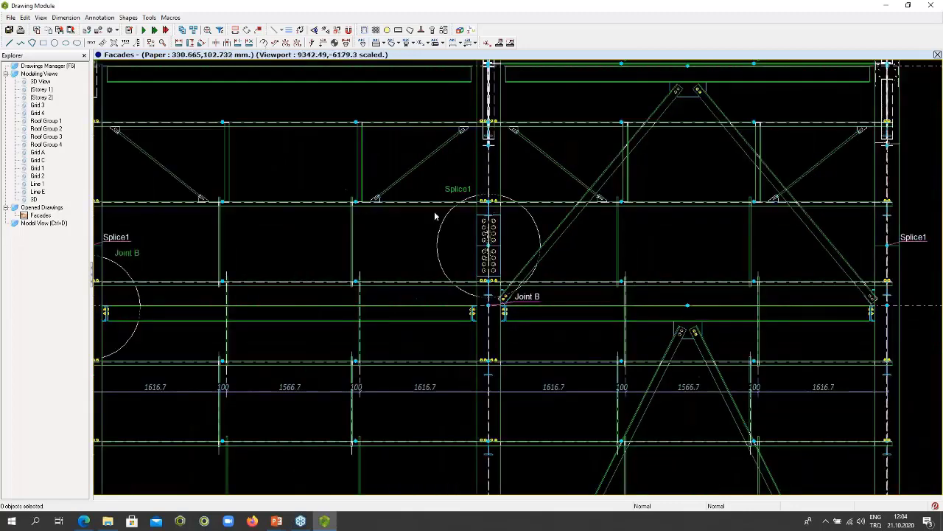
pyautogui.moveTo(466, 214); pyautogui.dragTo(631, 218, button='middle')
pyautogui.scroll(2, 268, 256)
pyautogui.scroll(2, 268, 258)
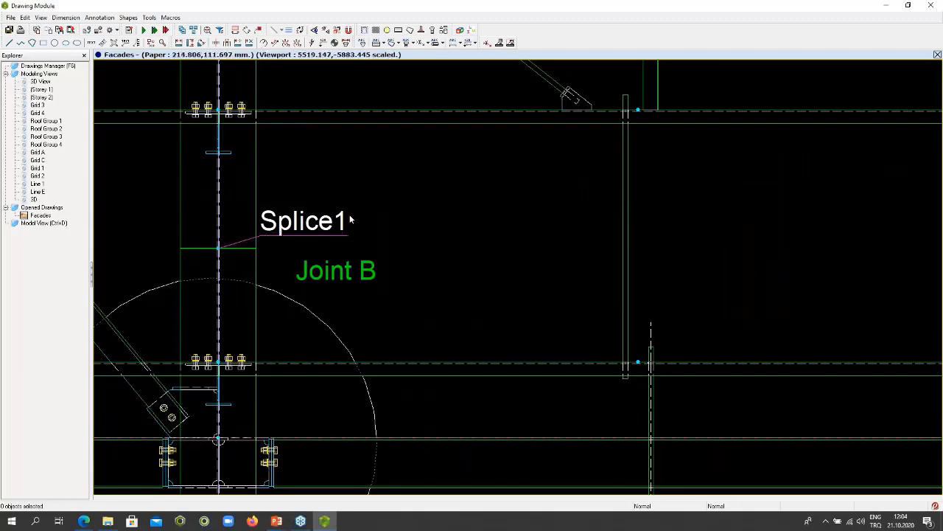
pyautogui.scroll(-3, 351, 216)
pyautogui.scroll(1, 605, 221)
pyautogui.scroll(3, 606, 221)
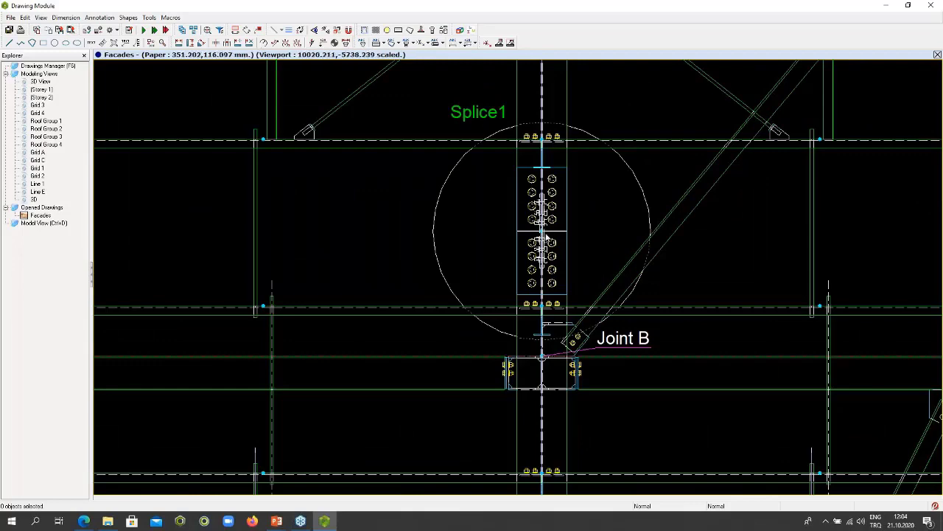
pyautogui.scroll(-4, 546, 236)
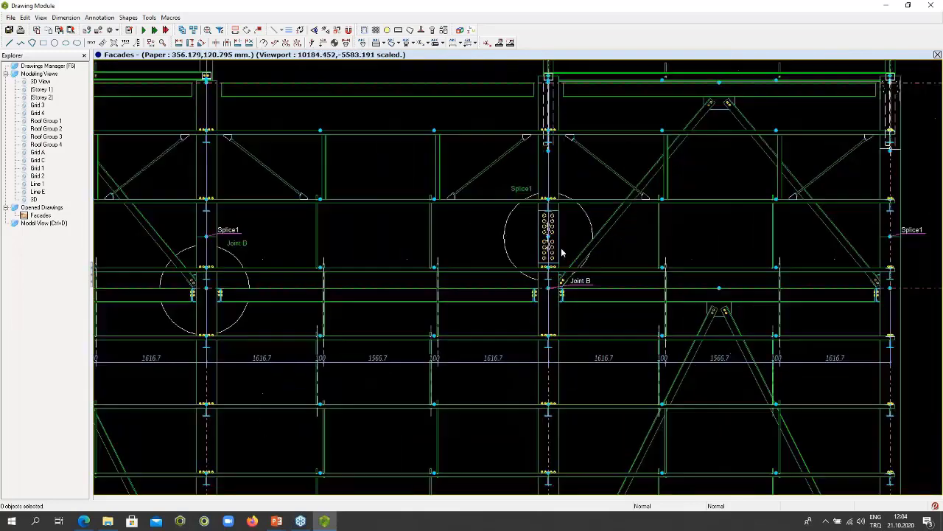
# - Compare the Splice1 reference labels on the grid 3 and grid 4 columns of the Line E elevation
pyautogui.moveTo(410, 250); pyautogui.dragTo(493, 247, button='middle')
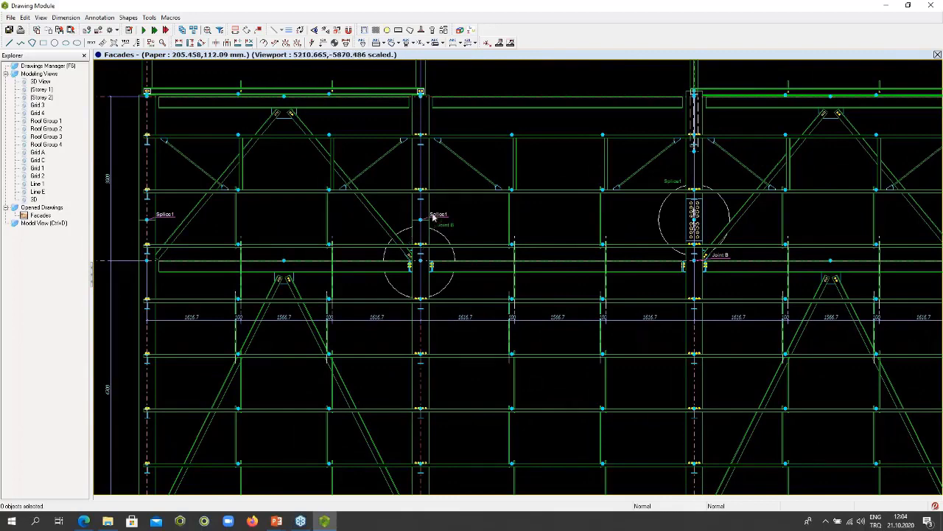
pyautogui.scroll(3, 437, 217)
pyautogui.scroll(-3, 589, 213)
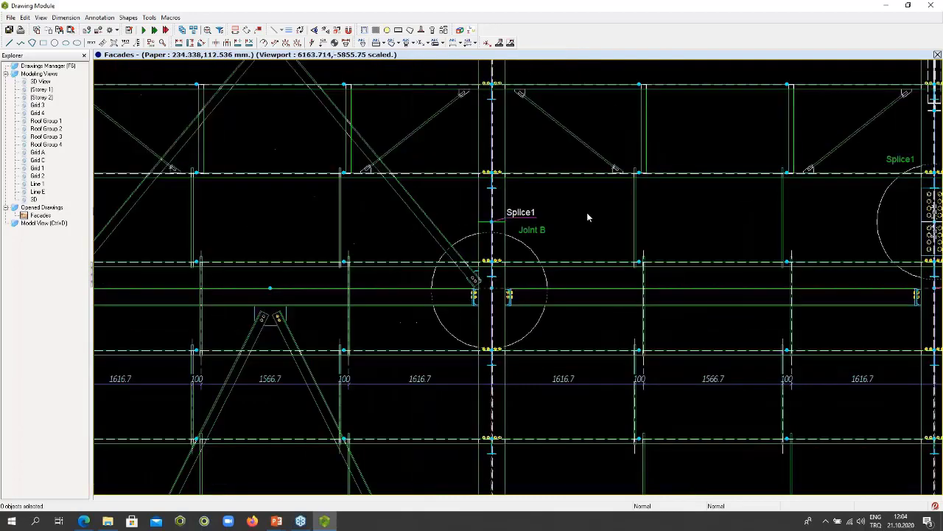
pyautogui.moveTo(371, 216); pyautogui.dragTo(479, 218, button='middle')
pyautogui.scroll(5, 277, 223)
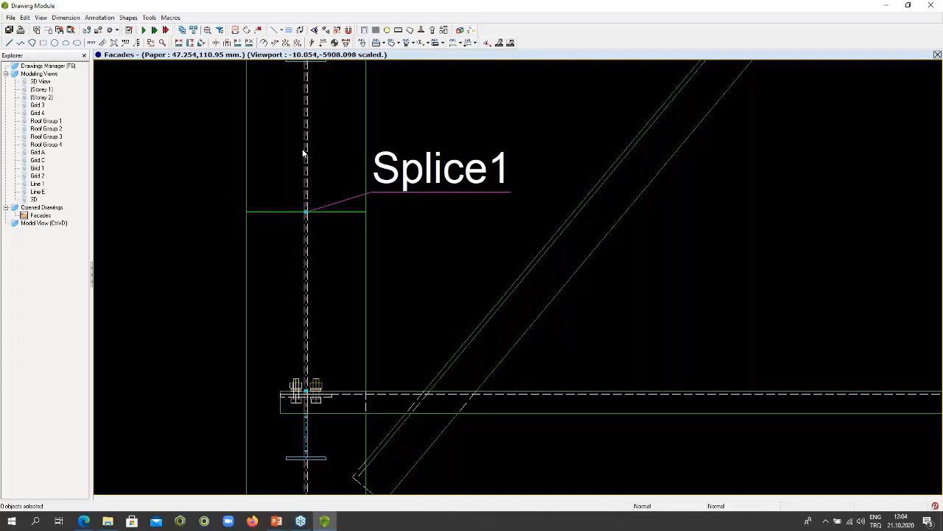
pyautogui.scroll(-5, 309, 158)
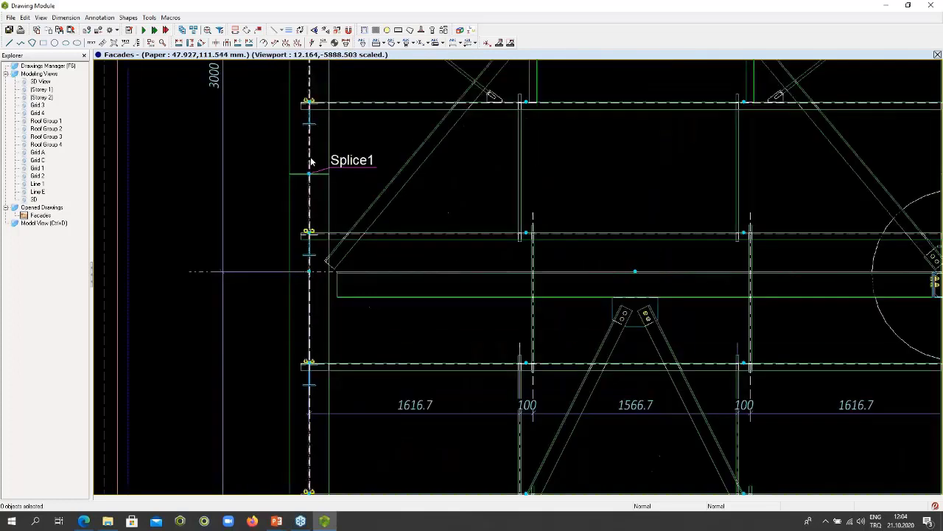
pyautogui.scroll(-2, 383, 193)
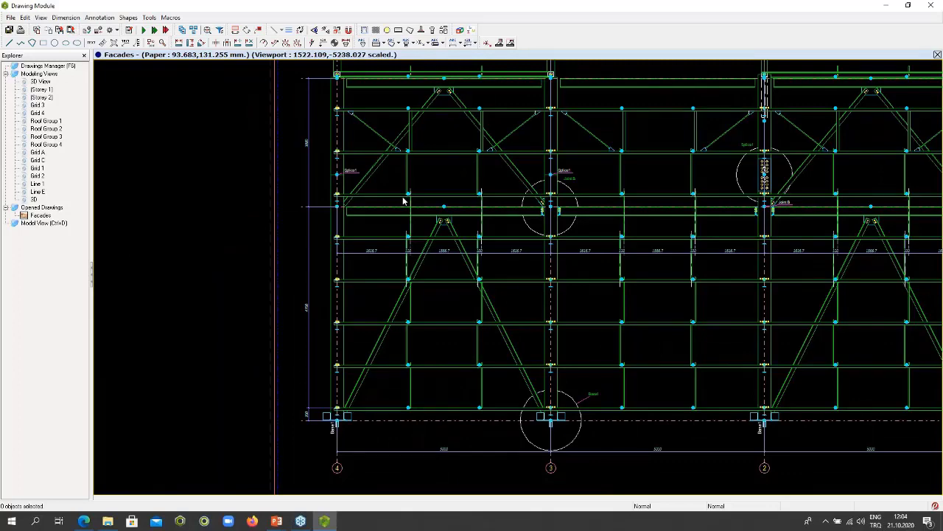
# - Examine the Base1 detail circle on grid 3 and the Base1 labels at the other column bases on Line E
pyautogui.moveTo(534, 263); pyautogui.dragTo(477, 252, button='middle')
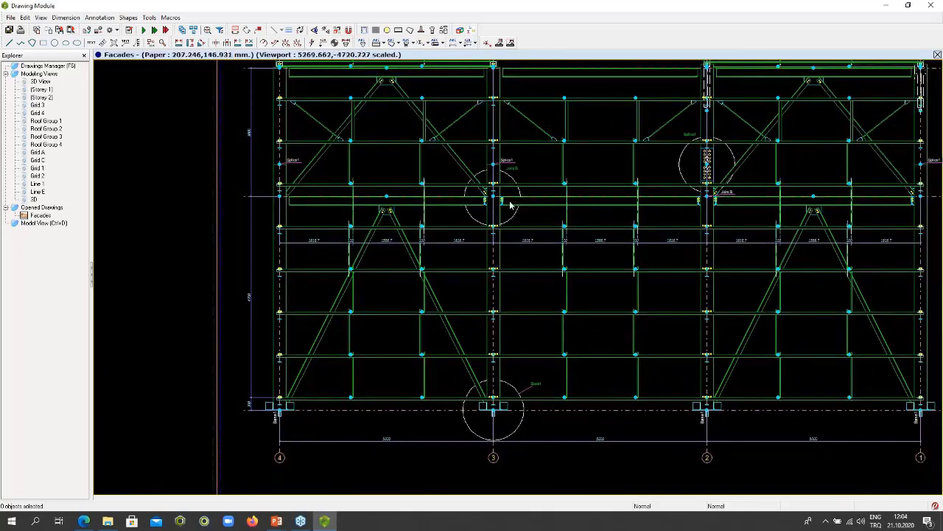
pyautogui.scroll(5, 508, 410)
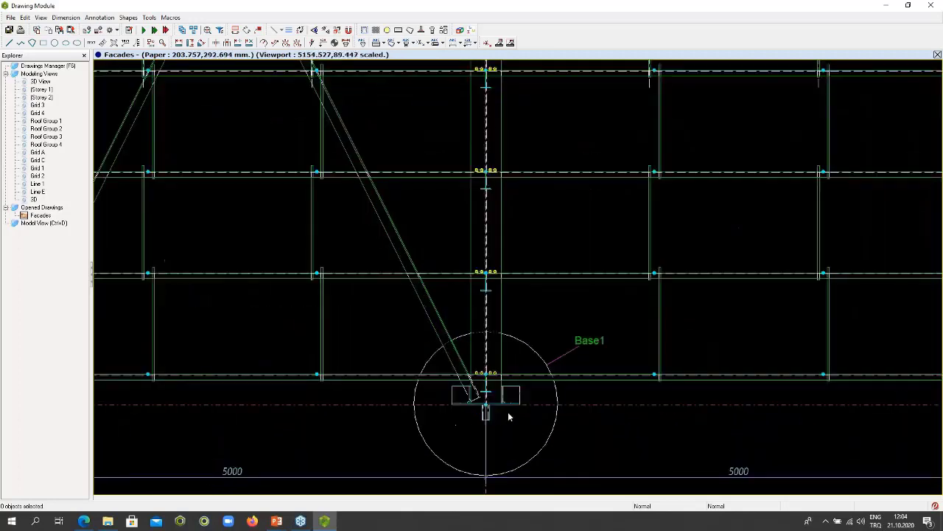
pyautogui.scroll(-4, 518, 401)
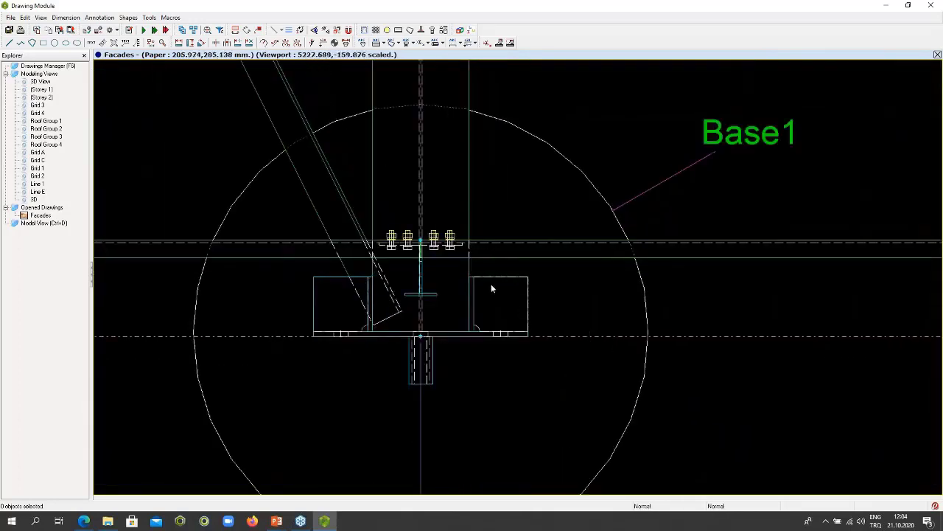
pyautogui.scroll(6, 751, 304)
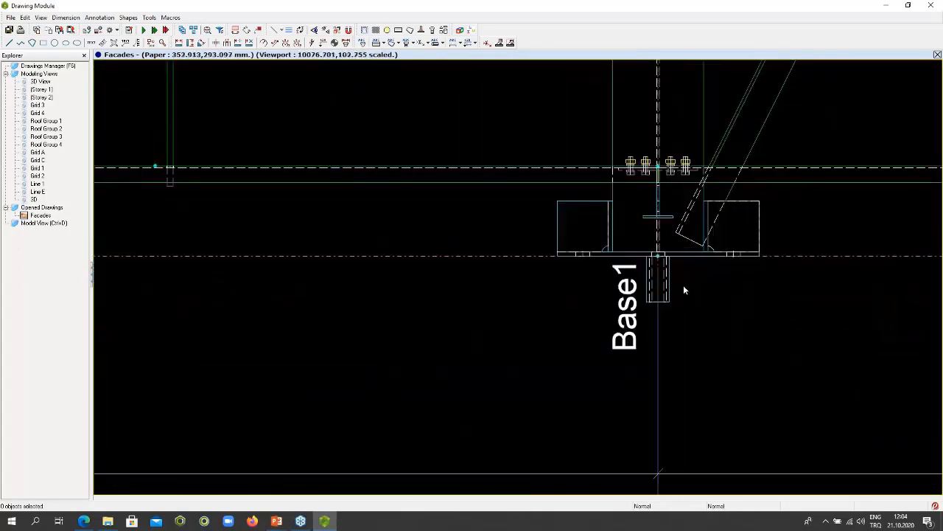
pyautogui.scroll(-7, 697, 278)
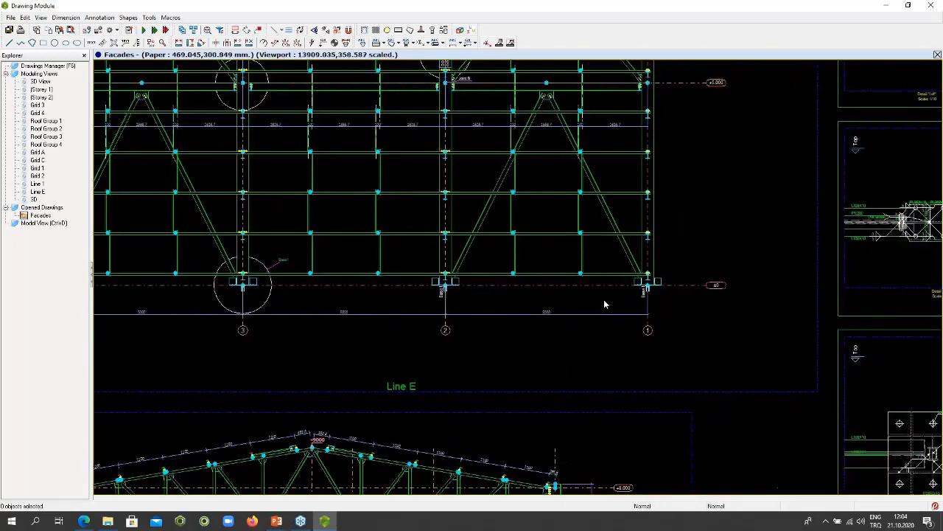
pyautogui.scroll(3, 663, 299)
pyautogui.scroll(2, 678, 303)
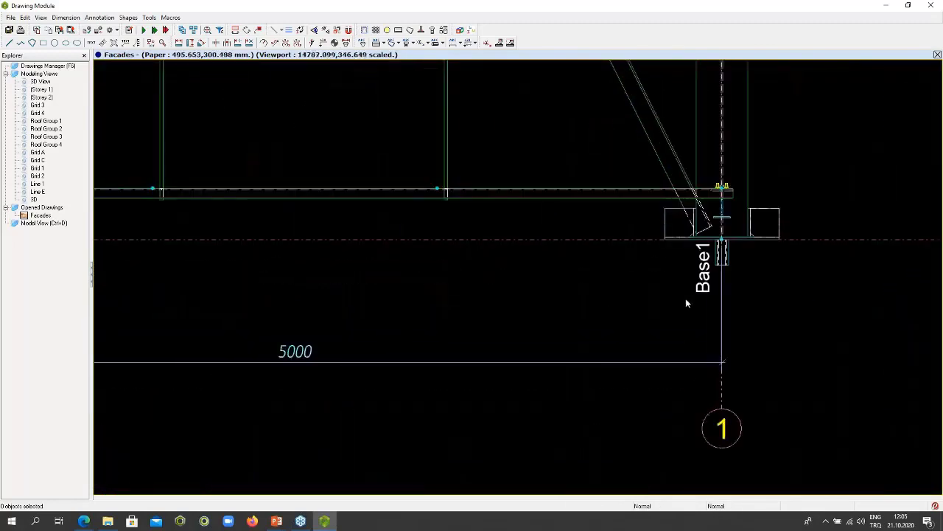
pyautogui.scroll(-6, 686, 302)
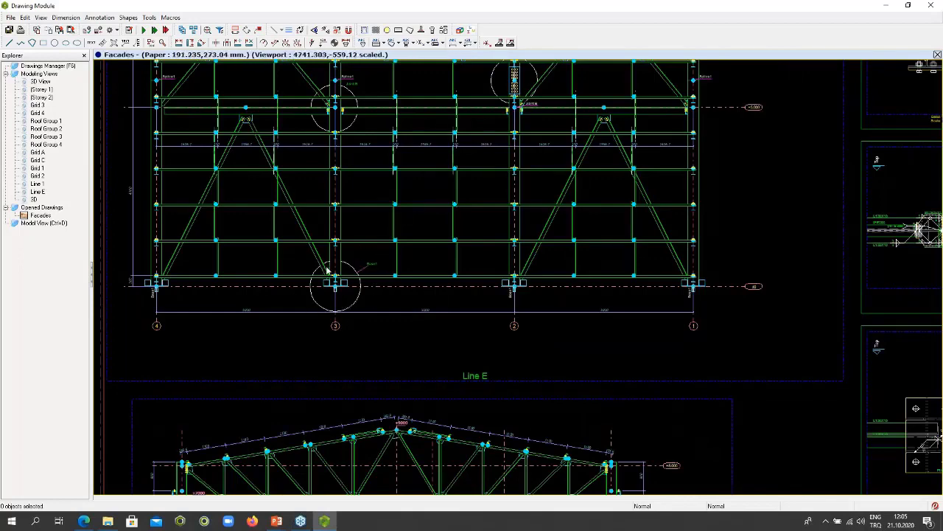
pyautogui.moveTo(401, 302); pyautogui.dragTo(585, 283, button='middle')
pyautogui.scroll(5, 389, 267)
pyautogui.scroll(-4, 388, 266)
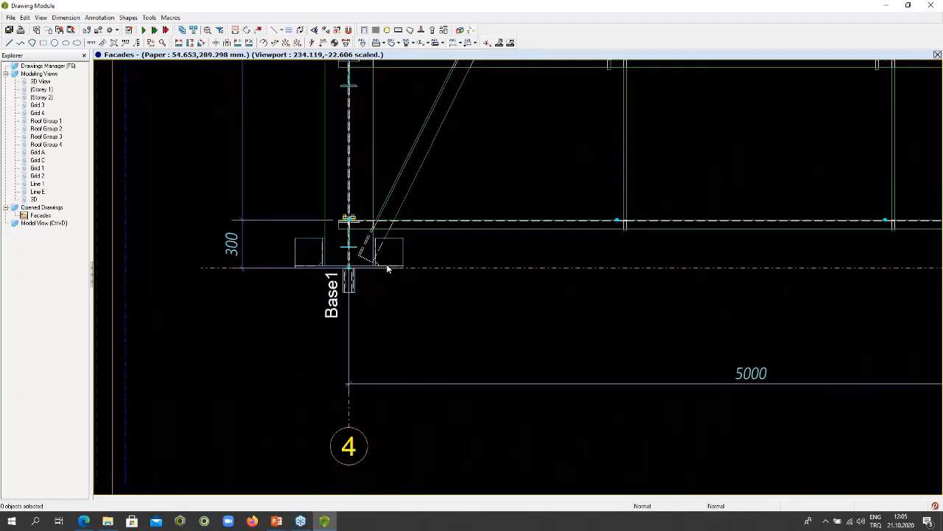
pyautogui.scroll(-4, 388, 266)
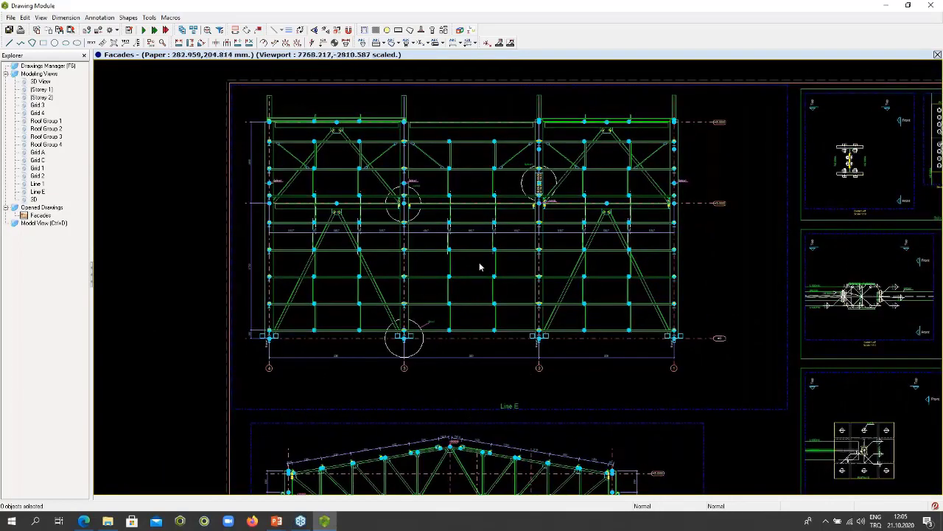
# - Examine the Splice1 detail box, including its plan, top and front sections and 3D view
pyautogui.scroll(-3, 432, 258)
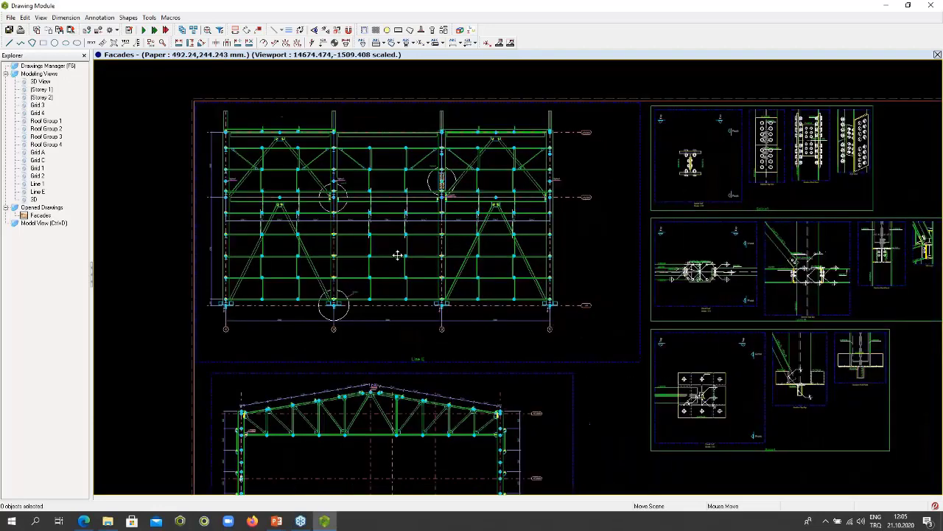
pyautogui.scroll(4, 474, 242)
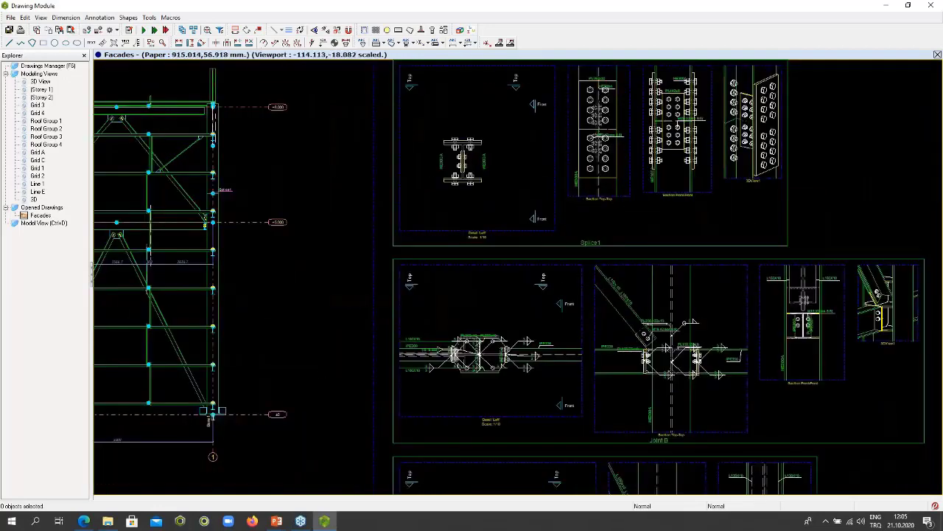
pyautogui.scroll(4, 490, 200)
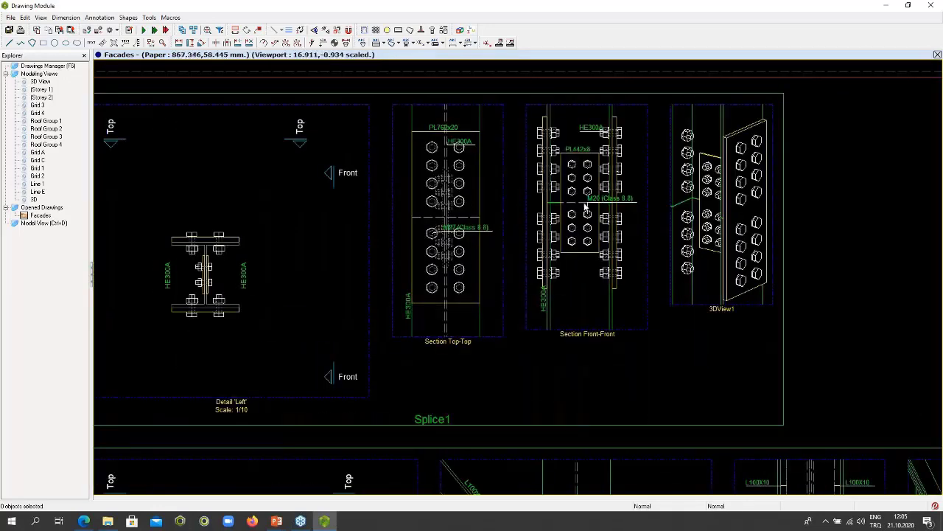
pyautogui.scroll(3, 584, 203)
pyautogui.scroll(-1, 587, 204)
pyautogui.moveTo(692, 216); pyautogui.dragTo(490, 221, button='middle')
pyautogui.scroll(2, 604, 206)
pyautogui.scroll(-2, 601, 216)
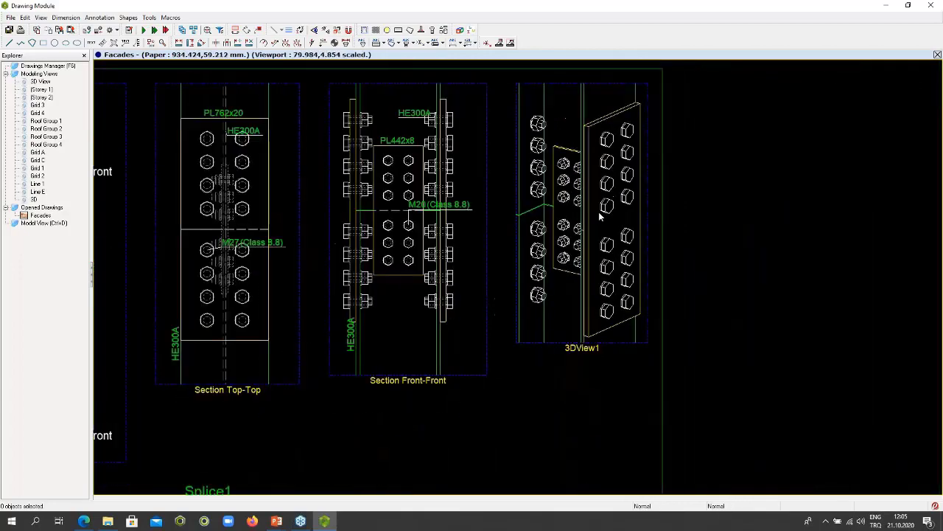
# - Examine the sections and 3D view in the Joint B detail box and the section views in the Base1 detail box
pyautogui.scroll(-6, 600, 215)
pyautogui.moveTo(573, 251); pyautogui.dragTo(581, 161, button='middle')
pyautogui.scroll(5, 701, 231)
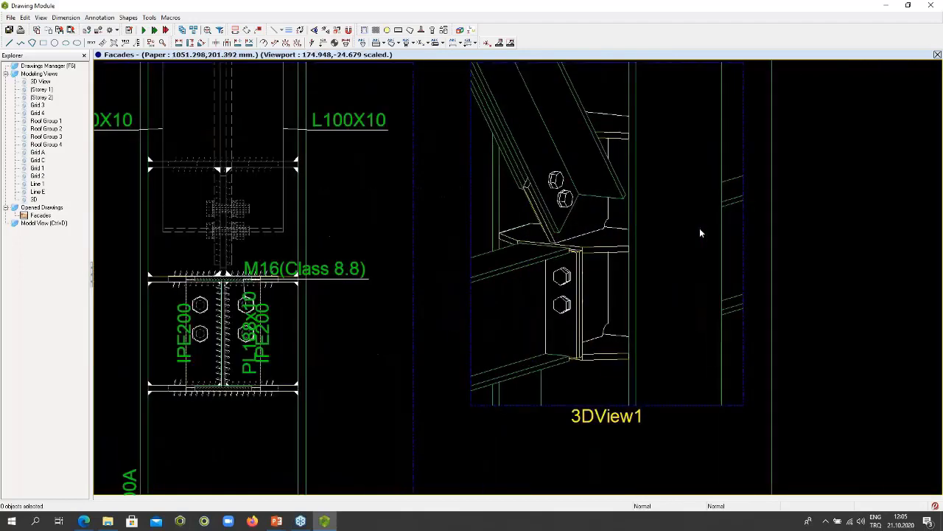
pyautogui.scroll(-5, 699, 227)
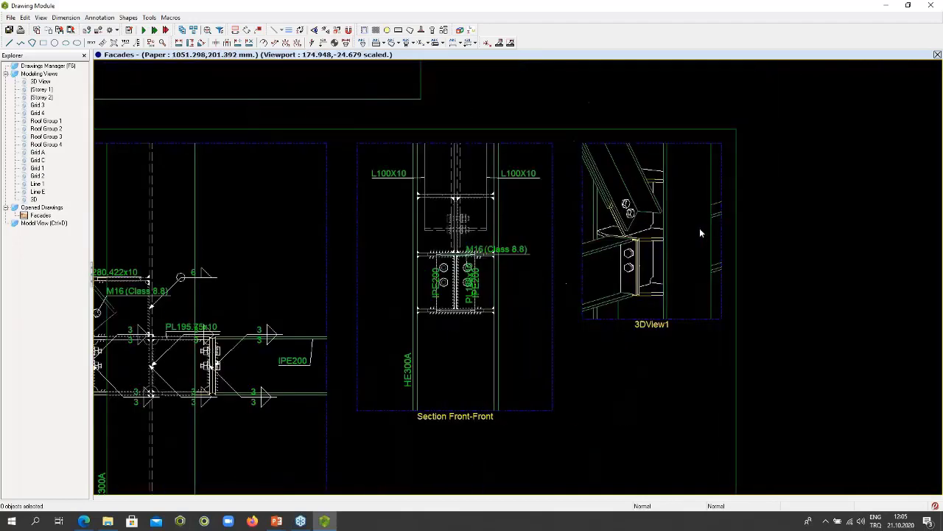
pyautogui.scroll(2, 685, 230)
pyautogui.scroll(-3, 685, 231)
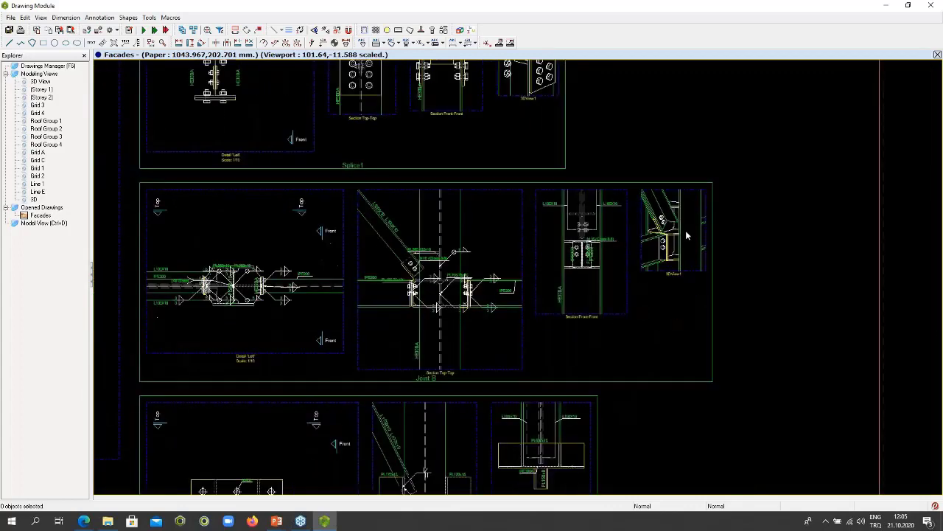
pyautogui.scroll(4, 579, 362)
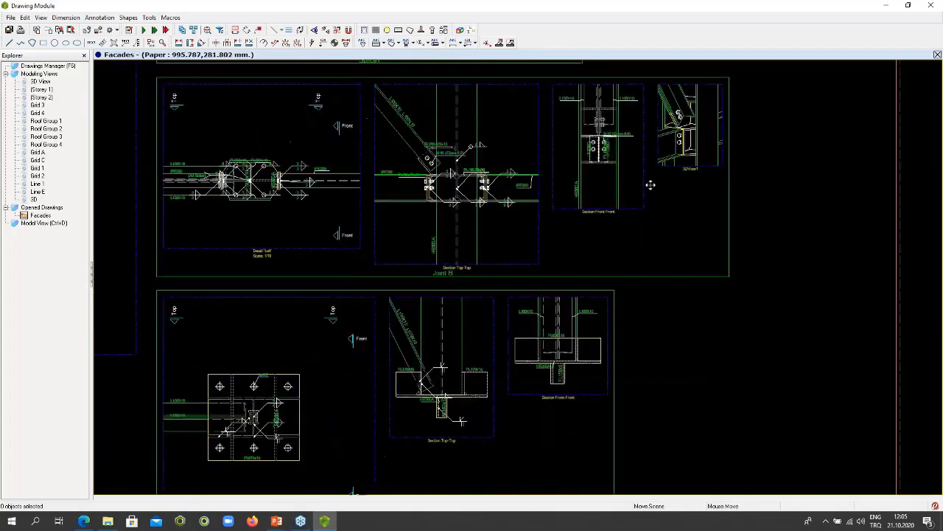
pyautogui.moveTo(572, 359); pyautogui.dragTo(652, 314, button='middle')
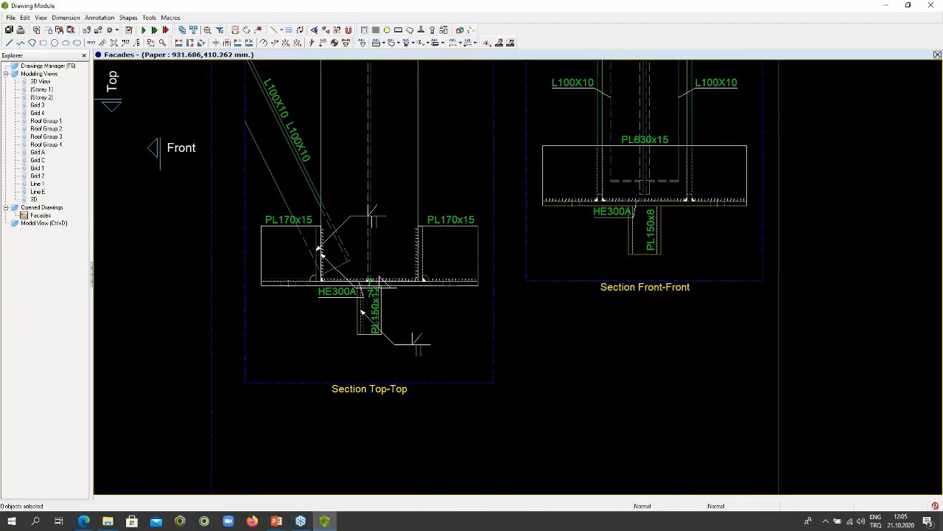
pyautogui.scroll(-4, 620, 318)
pyautogui.moveTo(611, 316); pyautogui.dragTo(675, 275, button='middle')
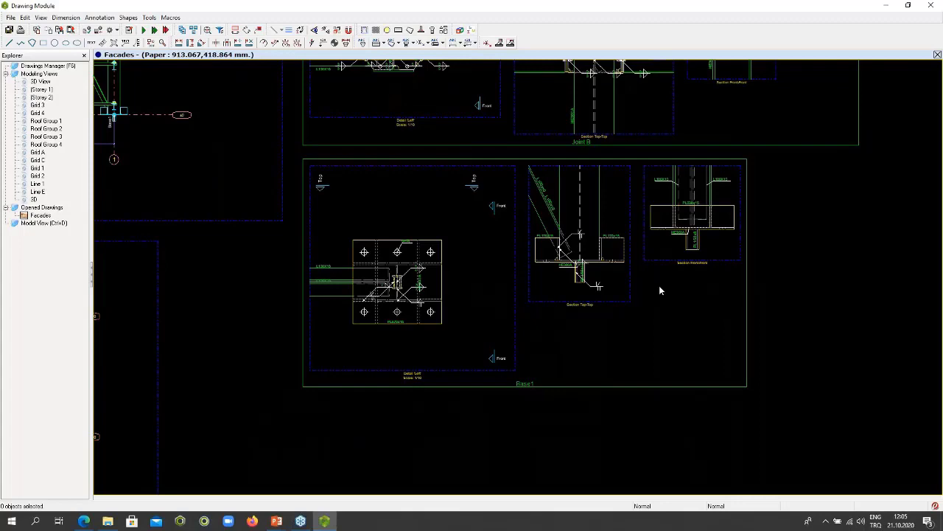
# - Close the drawing module and clear the detail box selection in the 3D model
pyautogui.scroll(-5, 653, 294)
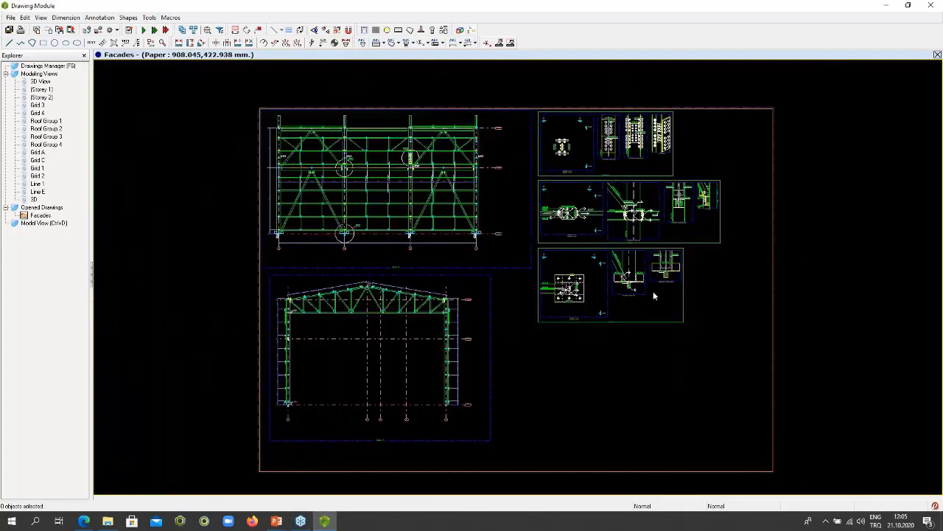
pyautogui.moveTo(653, 293); pyautogui.dragTo(639, 322, button='middle')
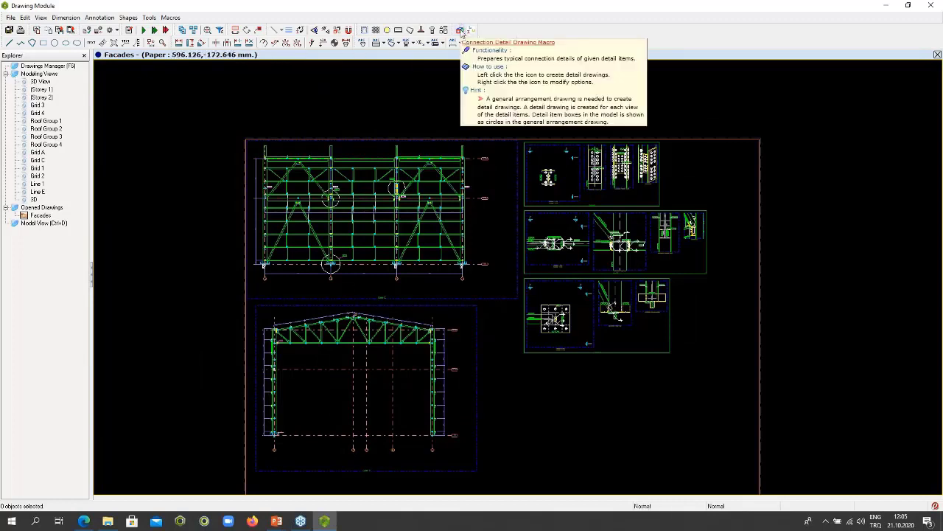
pyautogui.click(460, 31)
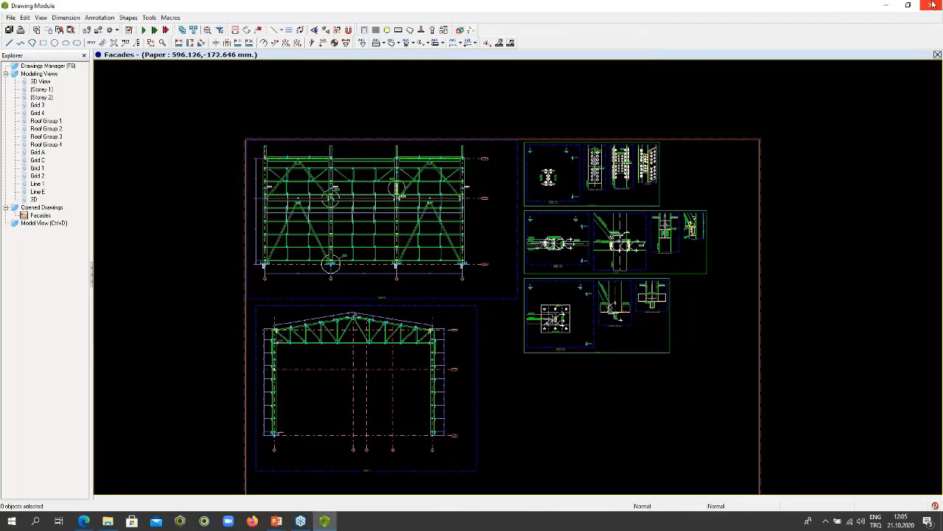
pyautogui.click(476, 288)
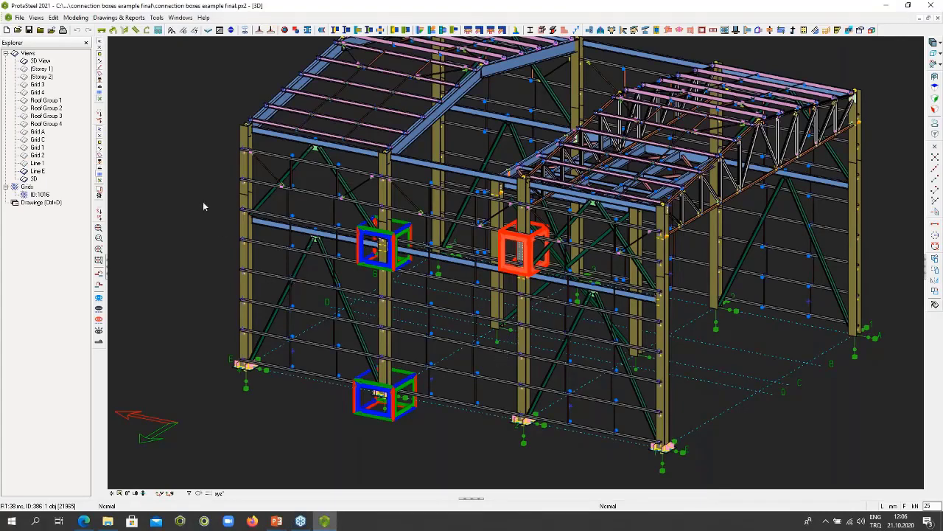
pyautogui.press('Escape')
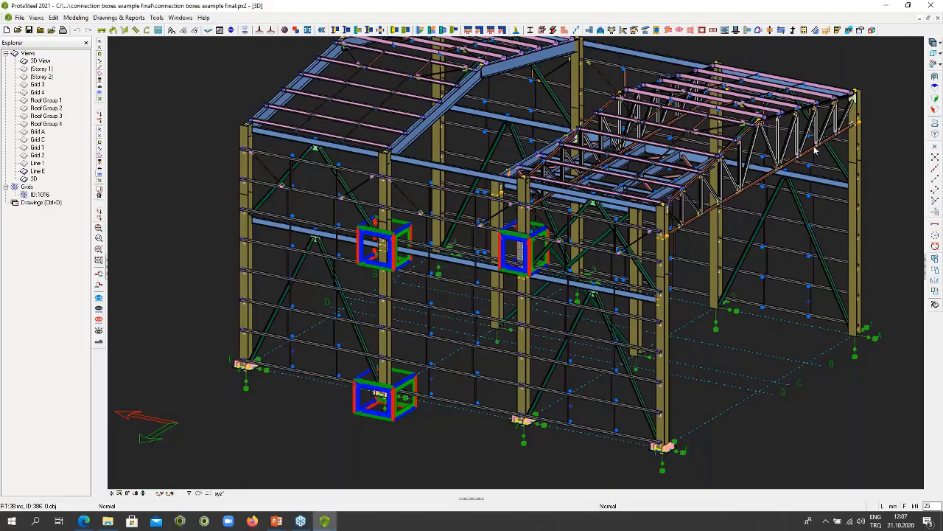
# - Examine the roof truss, its gusset and purlin connections, and the surrounding steel frame in the 3D model
pyautogui.scroll(10, 815, 150)
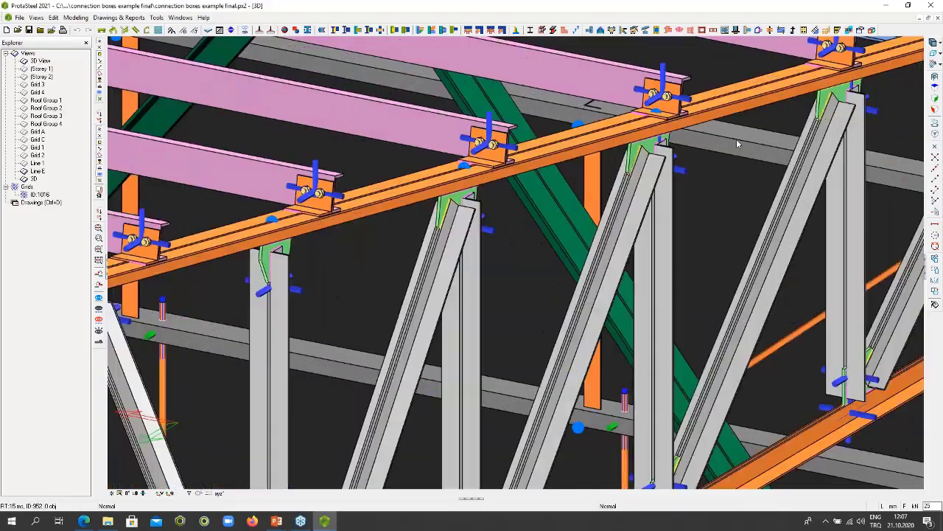
pyautogui.scroll(-5, 730, 155)
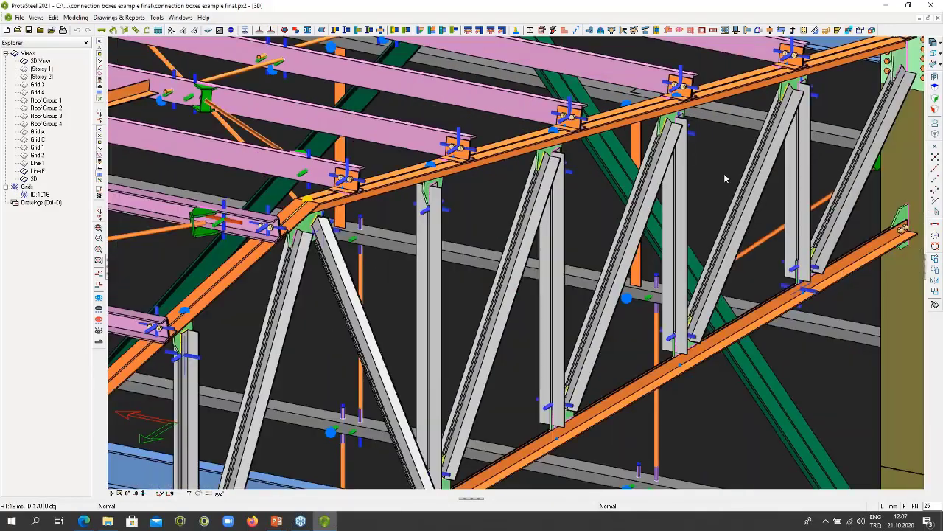
pyautogui.scroll(-1, 725, 177)
pyautogui.moveTo(648, 219); pyautogui.dragTo(767, 189, button='middle')
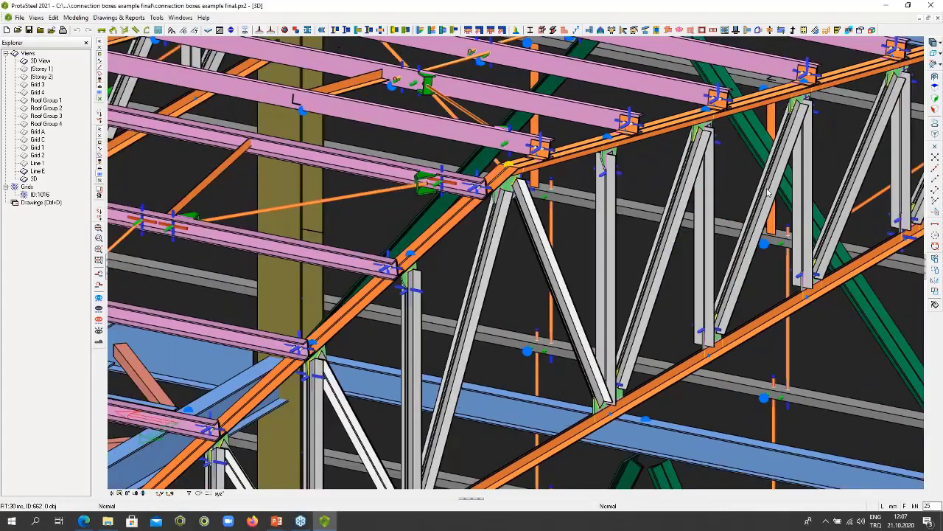
pyautogui.scroll(-5, 752, 197)
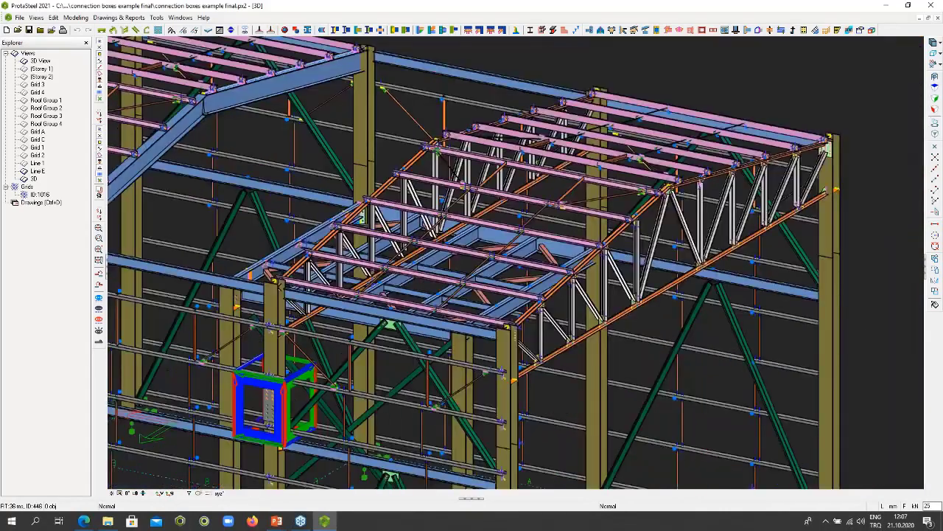
pyautogui.scroll(-1, 751, 199)
pyautogui.moveTo(653, 202); pyautogui.dragTo(775, 222, button='middle')
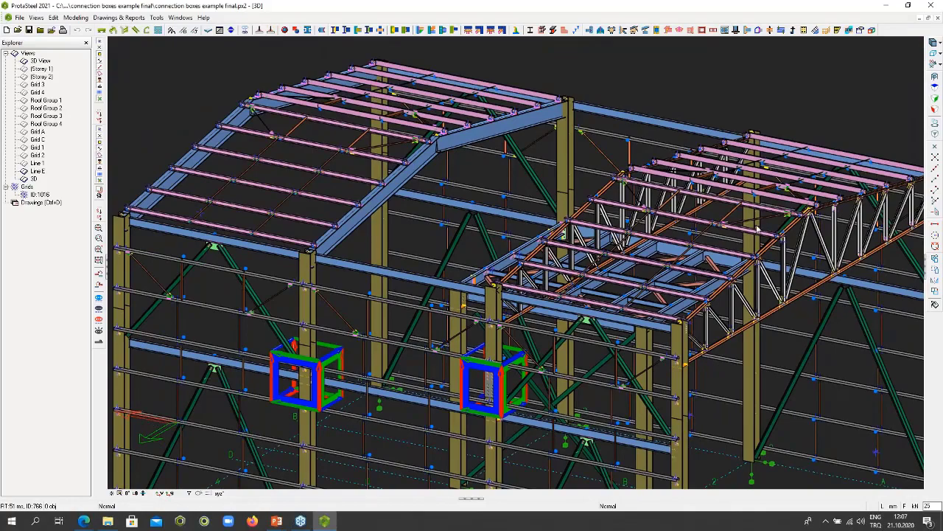
pyautogui.scroll(-1, 758, 230)
pyautogui.scroll(-1, 375, 157)
pyautogui.scroll(3, 690, 258)
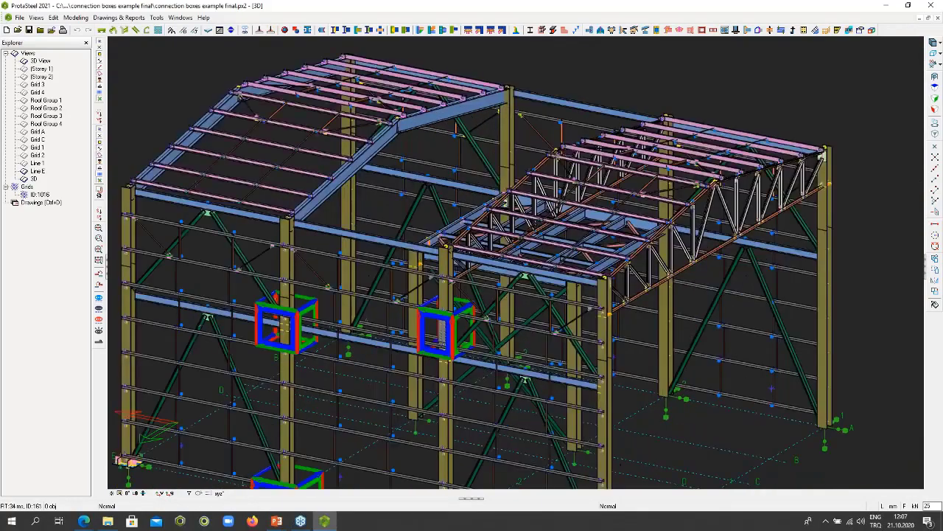
# - Select members around the roof truss, inspect the part and assembly drawing creation options, and clear the selection
pyautogui.click(671, 143)
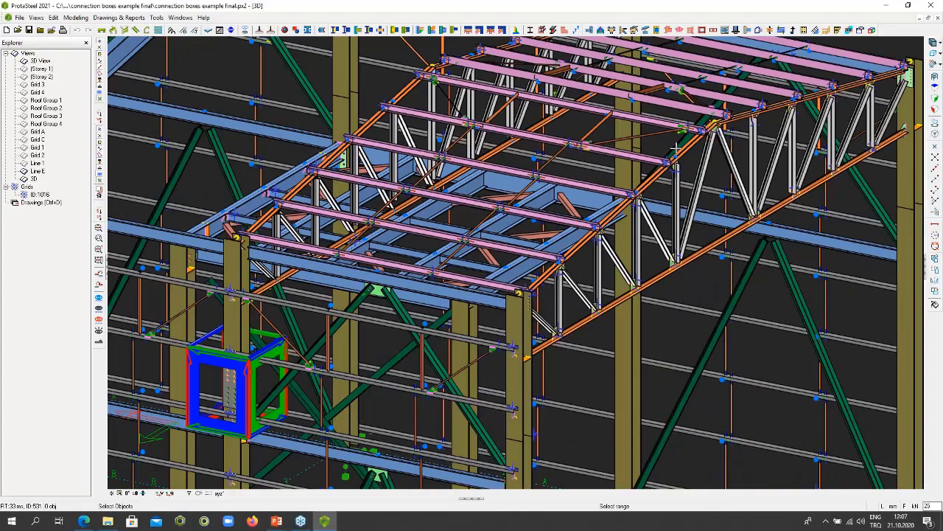
pyautogui.rightClick(690, 151)
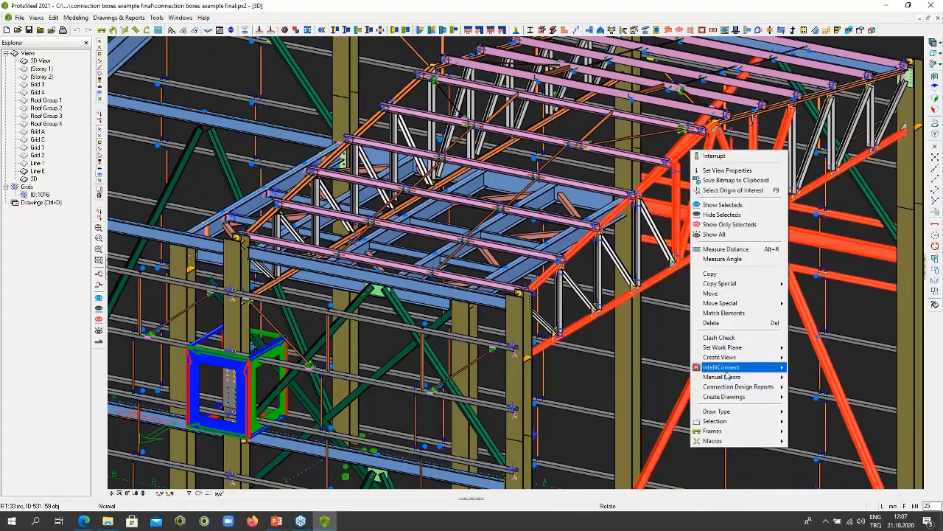
pyautogui.moveTo(734, 398)
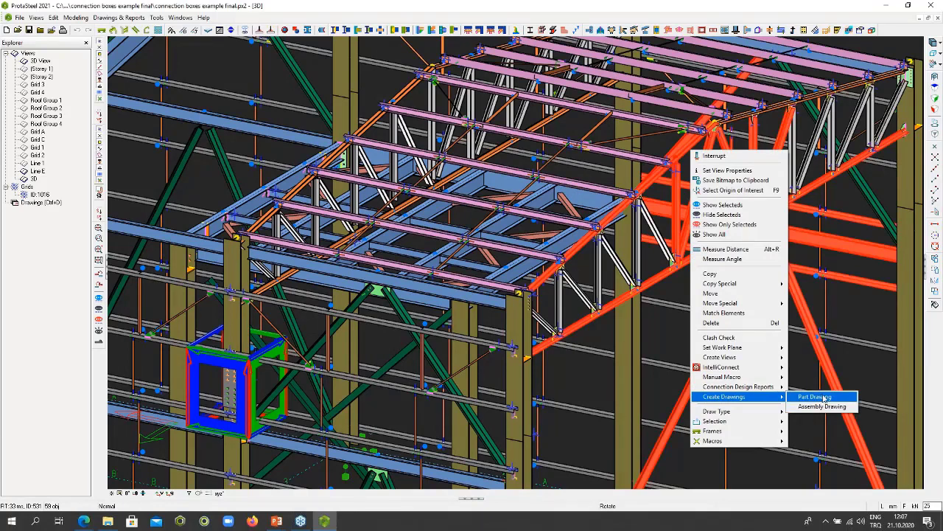
pyautogui.click(860, 314)
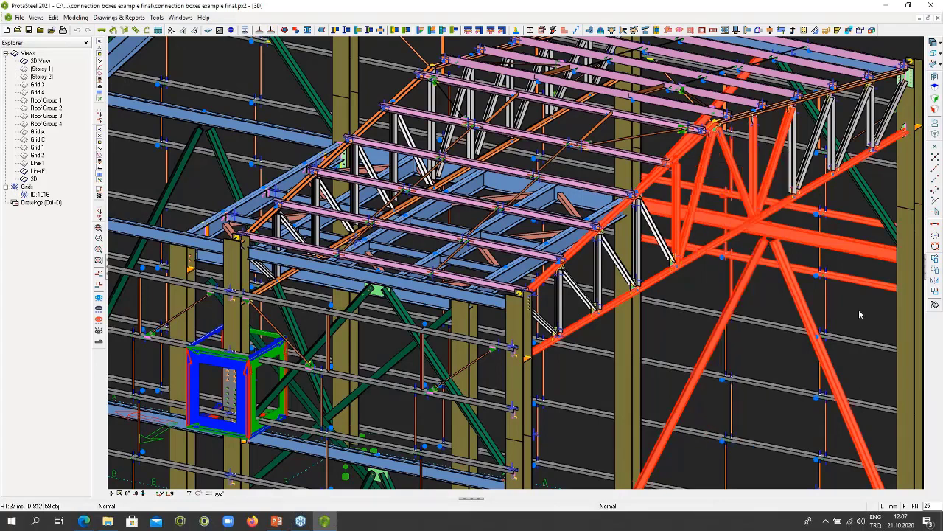
pyautogui.press('Escape')
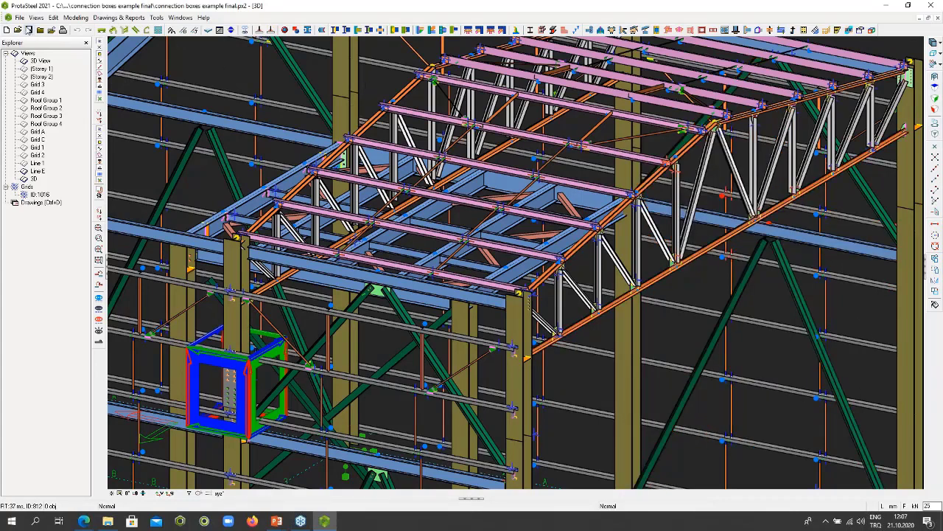
# - Open the drawing 835-156-CE-001 from the Drawings Manager
pyautogui.doubleClick(41, 203)
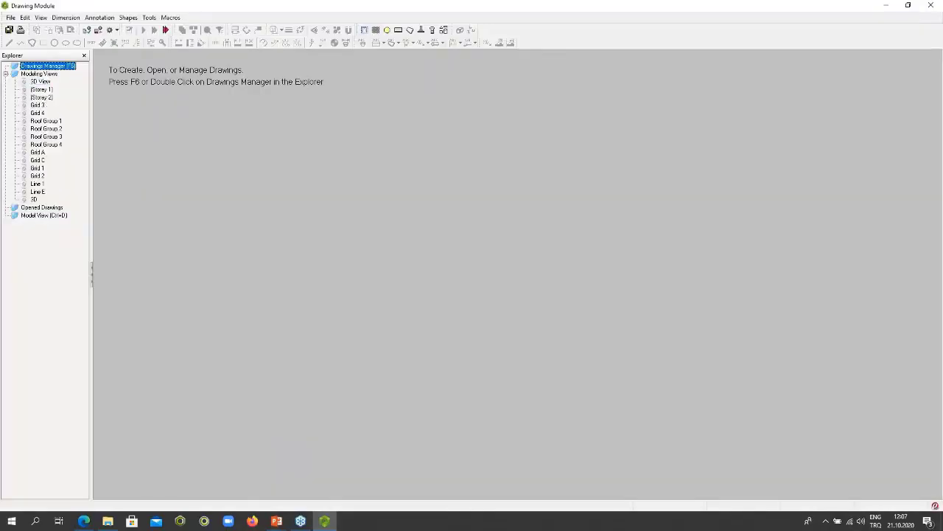
pyautogui.doubleClick(52, 67)
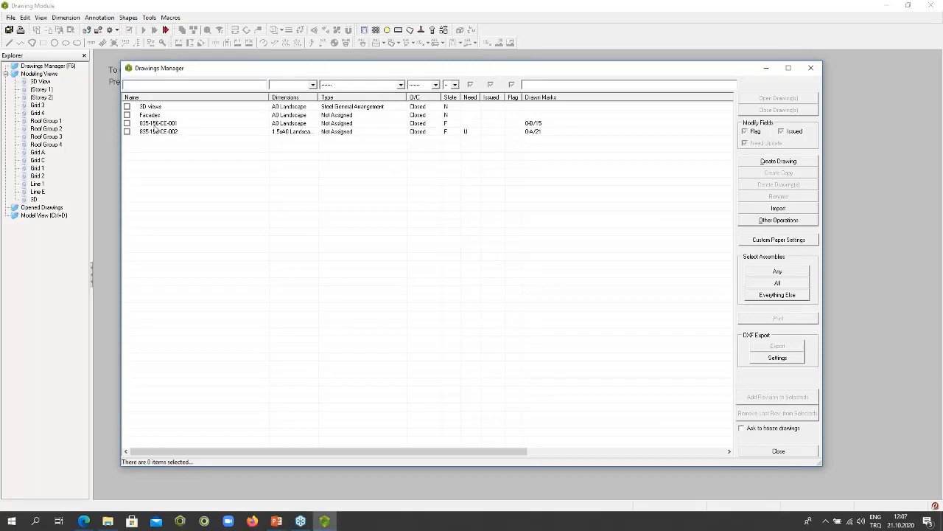
pyautogui.click(156, 124)
pyautogui.doubleClick(156, 123)
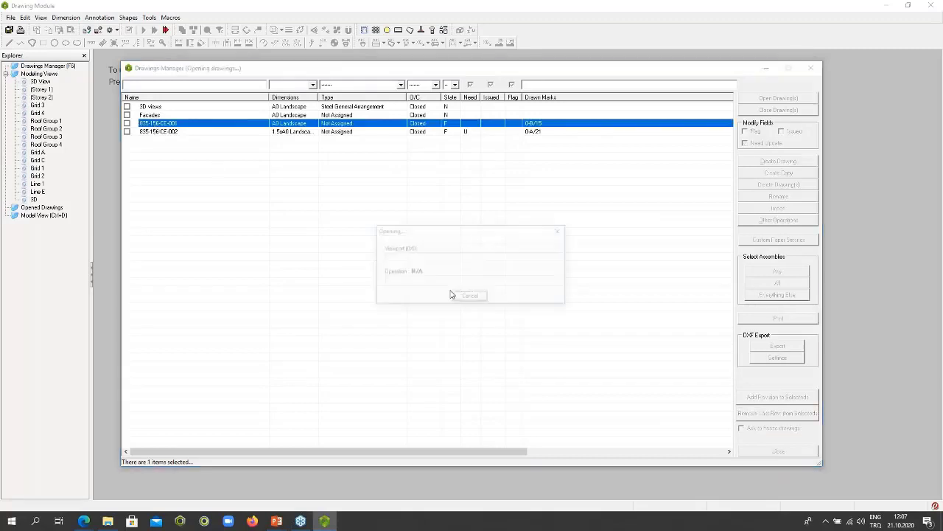
pyautogui.click(756, 453)
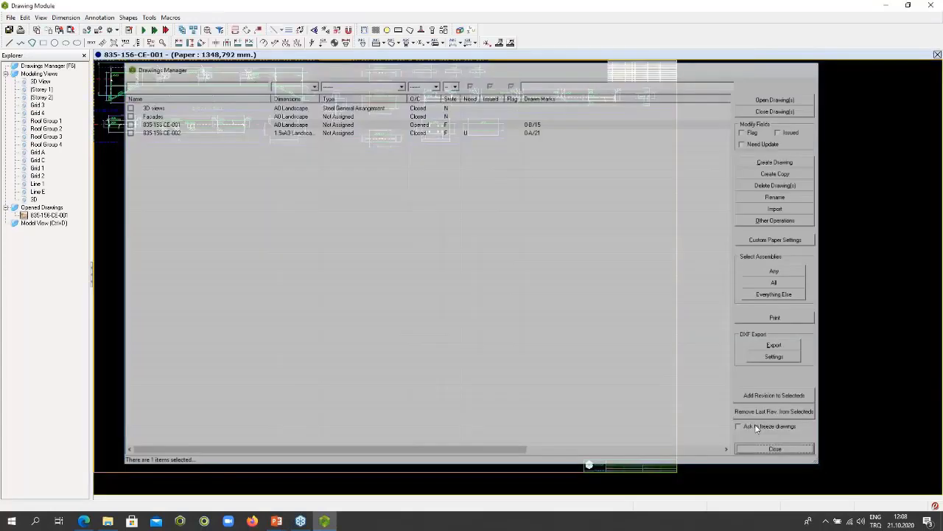
# - Examine the B/15 beam elevation and section B-B, including their dimensions, weld symbols and part marks
pyautogui.scroll(3, 329, 247)
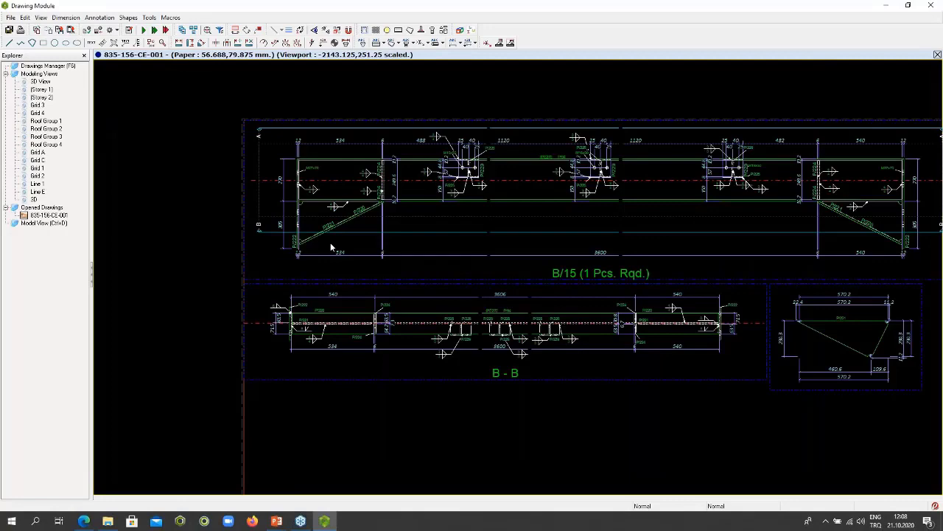
pyautogui.scroll(2, 331, 242)
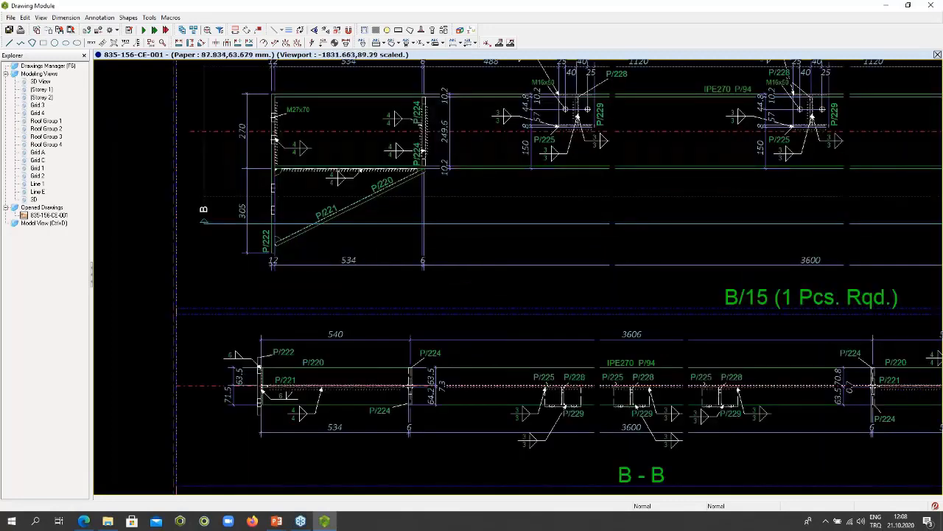
pyautogui.scroll(1, 467, 313)
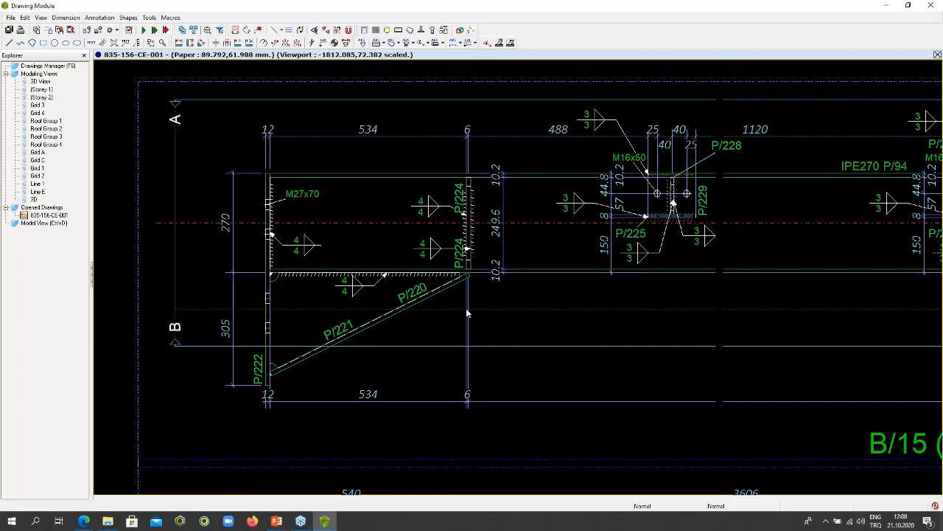
pyautogui.moveTo(467, 313); pyautogui.dragTo(436, 247, button='middle')
pyautogui.scroll(-2, 436, 246)
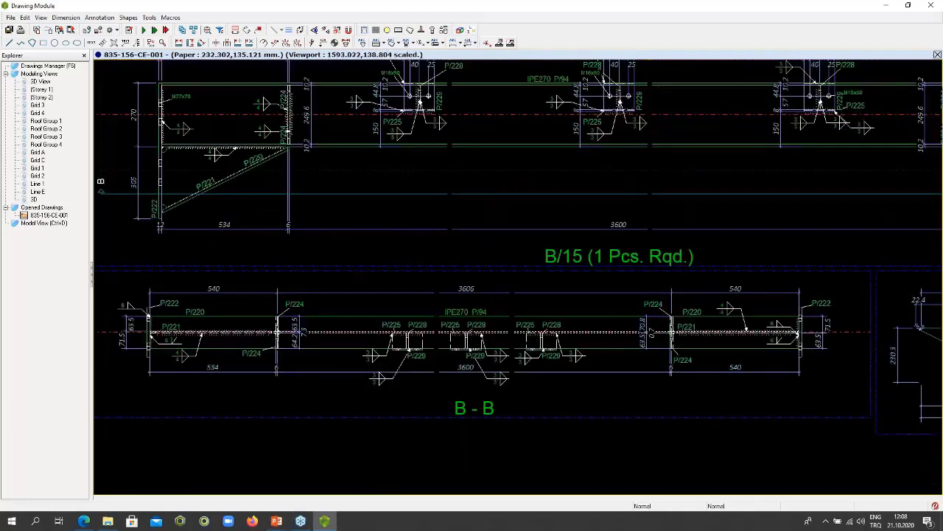
pyautogui.scroll(-4, 435, 247)
# - Examine section A-A and the single-part views of the B/15 assembly, ending back at its elevation
pyautogui.scroll(3, 588, 285)
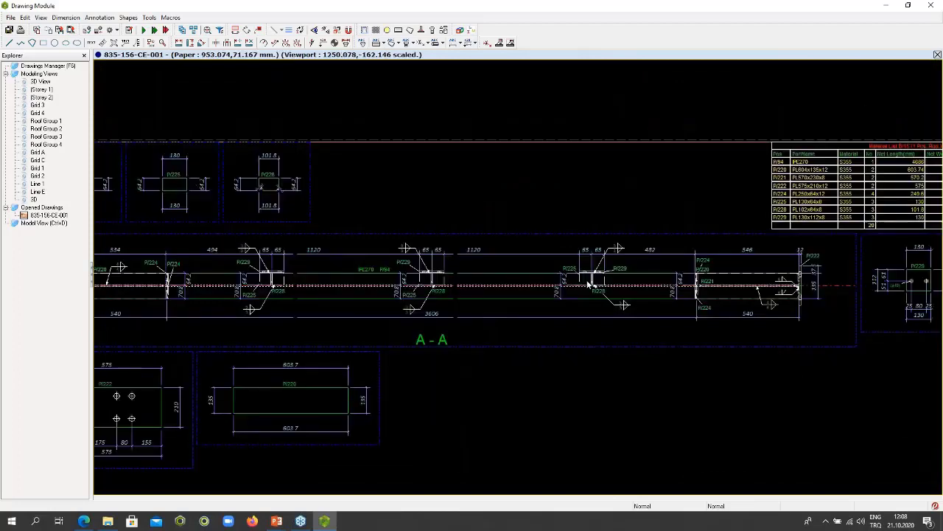
pyautogui.moveTo(404, 266); pyautogui.dragTo(561, 237, button='middle')
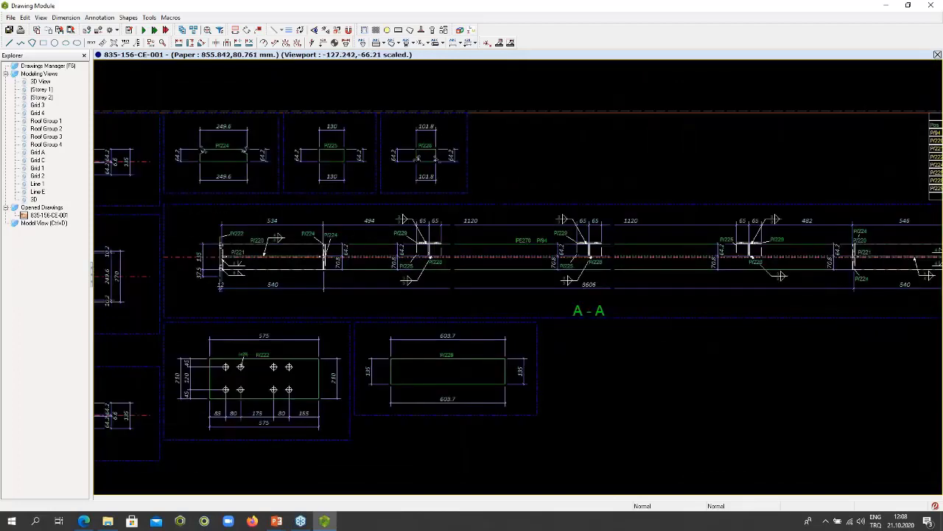
pyautogui.scroll(-1, 525, 274)
pyautogui.moveTo(456, 283); pyautogui.dragTo(681, 258, button='middle')
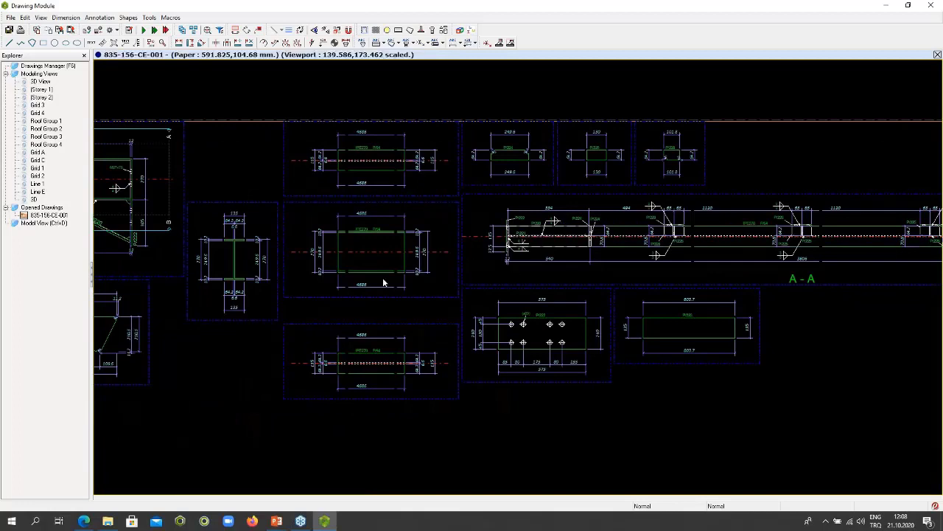
pyautogui.moveTo(383, 283); pyautogui.dragTo(920, 283, button='middle')
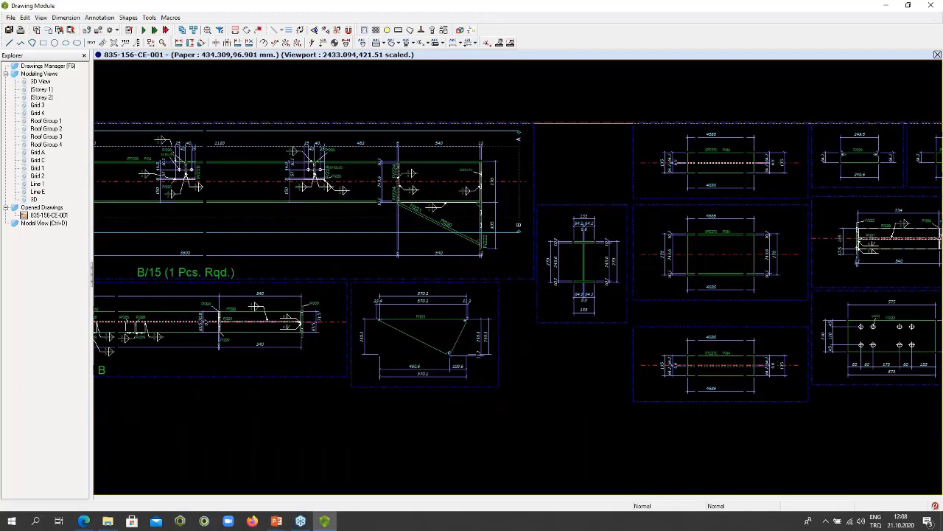
pyautogui.moveTo(384, 282); pyautogui.dragTo(588, 283, button='middle')
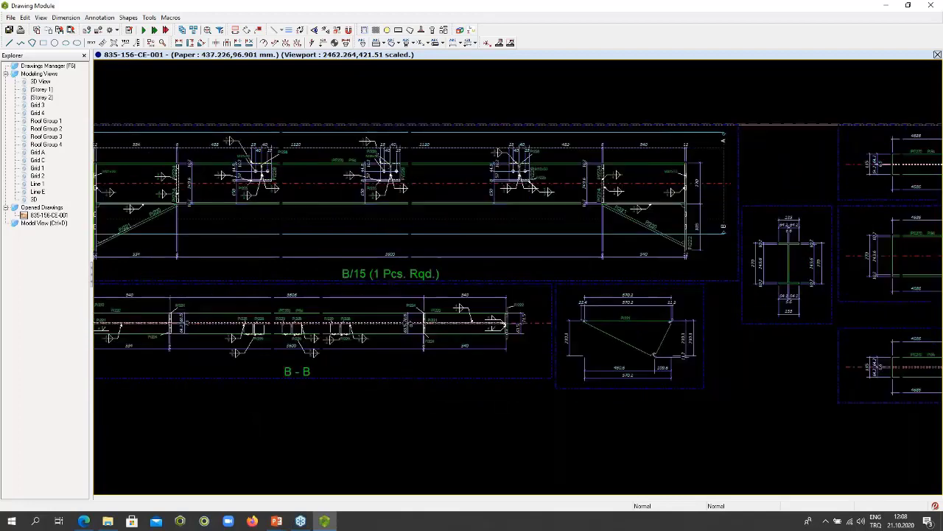
pyautogui.moveTo(728, 98); pyautogui.dragTo(916, 94, button='middle')
# - Open the drawing 835-156-CE-002 from the Drawings Manager
pyautogui.press('F6')
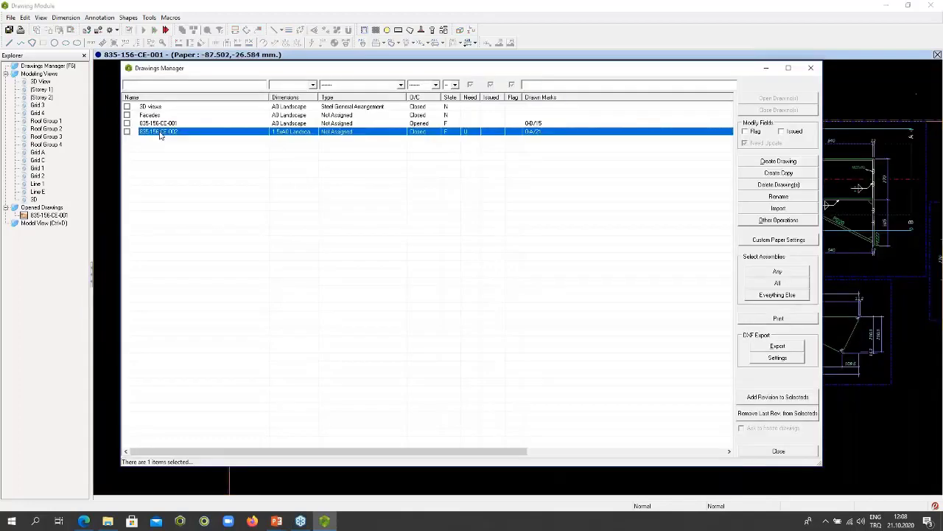
pyautogui.doubleClick(159, 131)
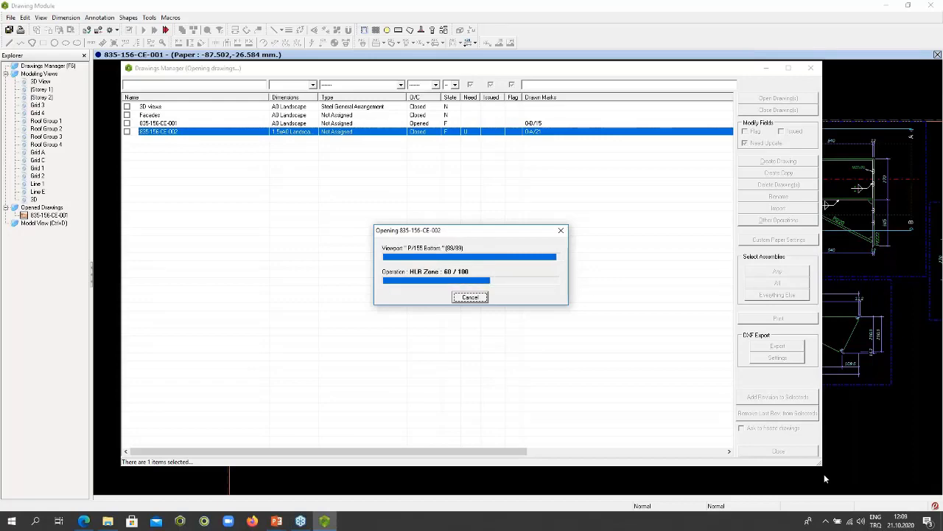
pyautogui.click(781, 452)
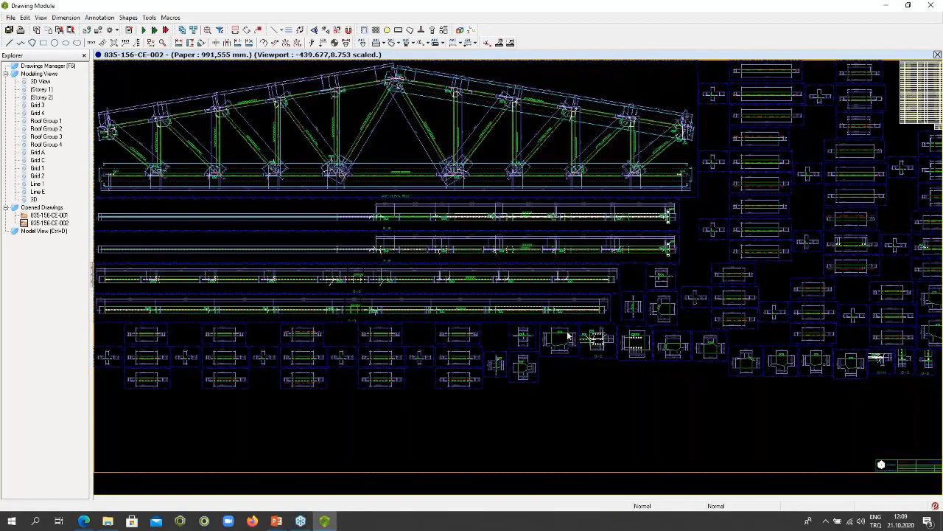
# - Examine the truss assembly elevation, including the member marks, gusset joints, welds and chord dimensions
pyautogui.scroll(-2, 309, 171)
pyautogui.scroll(1, 308, 205)
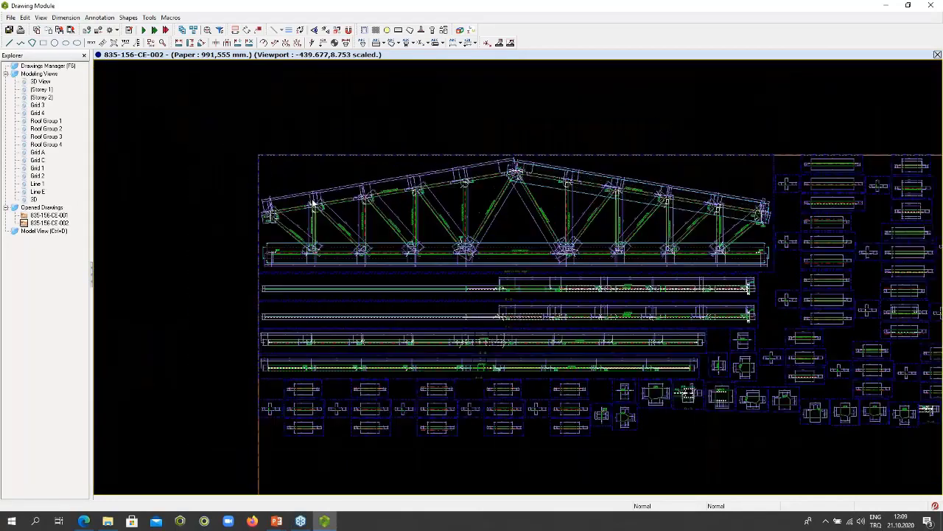
pyautogui.scroll(5, 351, 229)
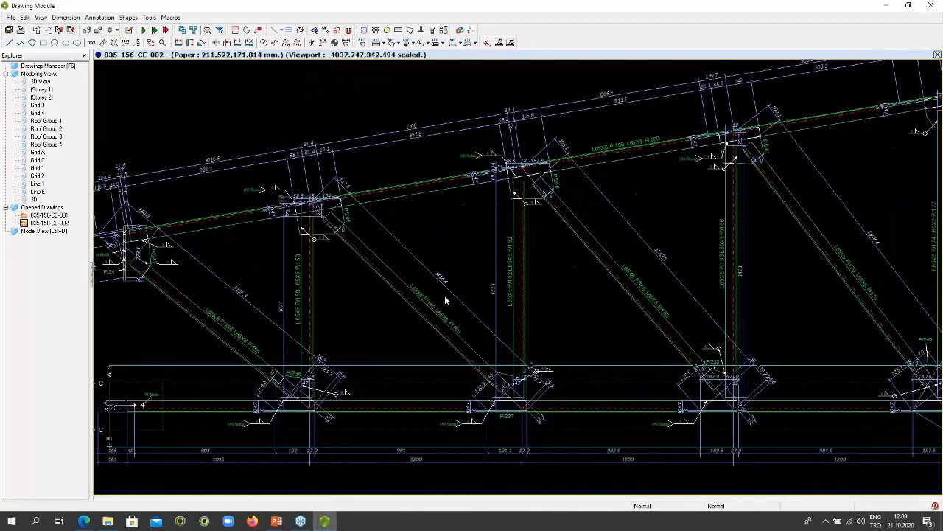
pyautogui.moveTo(460, 311); pyautogui.dragTo(446, 255, button='middle')
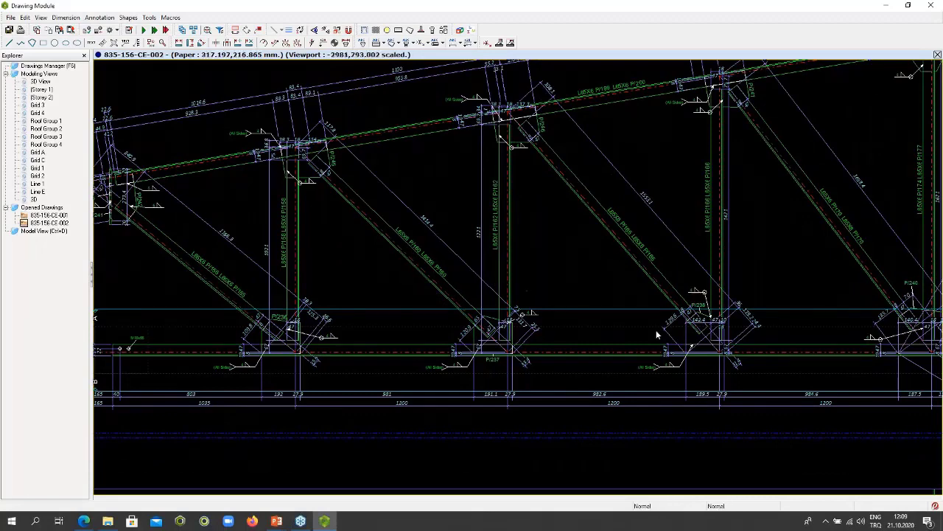
# - Examine the truss elevation along its bottom chord and up to the ridge, ending with the full-length elevation and views beneath it
pyautogui.moveTo(655, 338); pyautogui.dragTo(454, 353, button='middle')
pyautogui.moveTo(653, 302); pyautogui.dragTo(505, 359, button='middle')
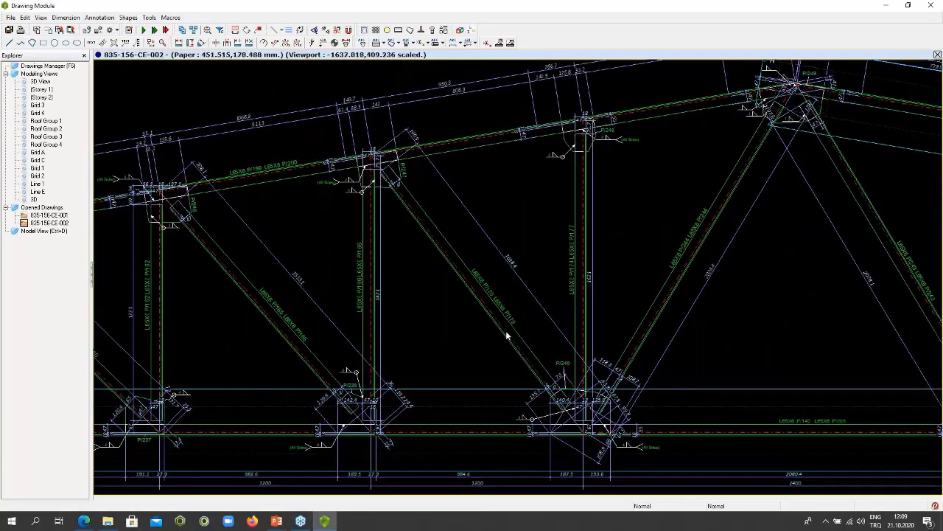
pyautogui.scroll(-2, 506, 334)
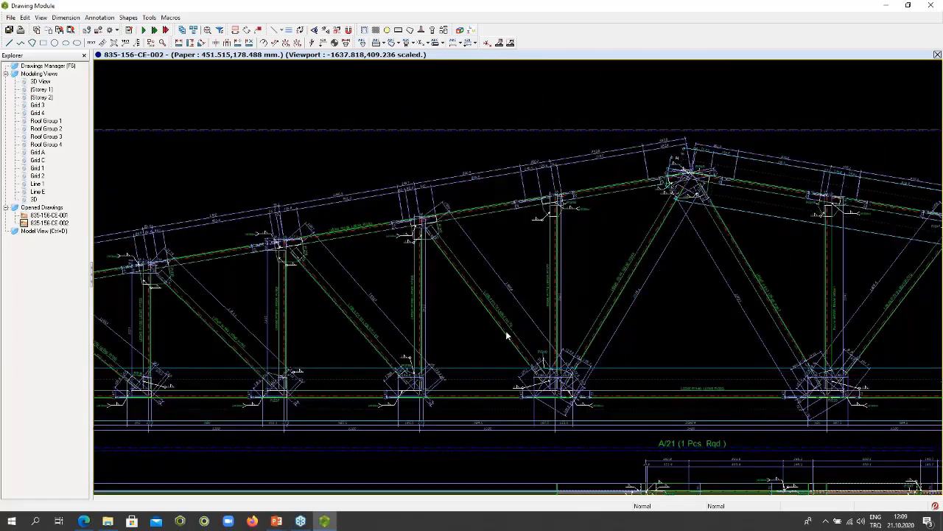
pyautogui.scroll(-1, 507, 335)
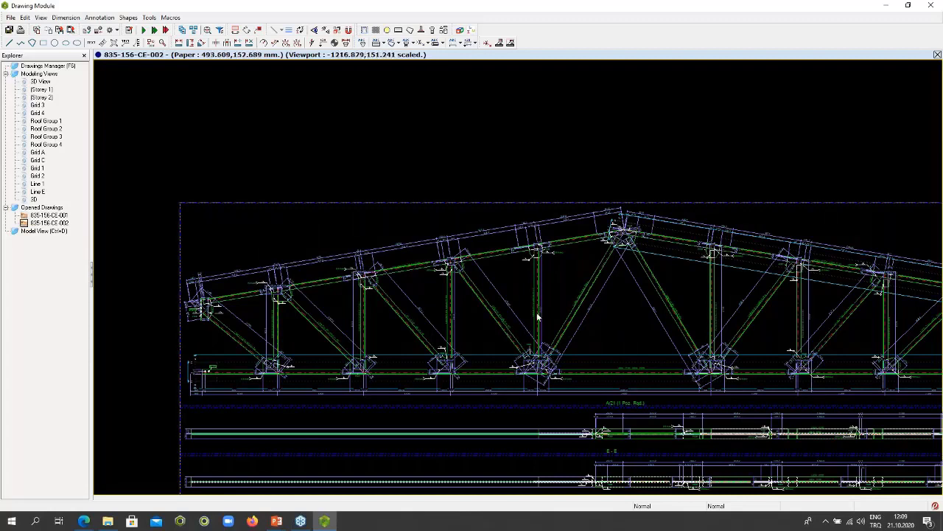
# - Close the drawing module and open the Upper Tower.px2 project from its own folder, without saving the current project
pyautogui.click(930, 5)
pyautogui.click(475, 288)
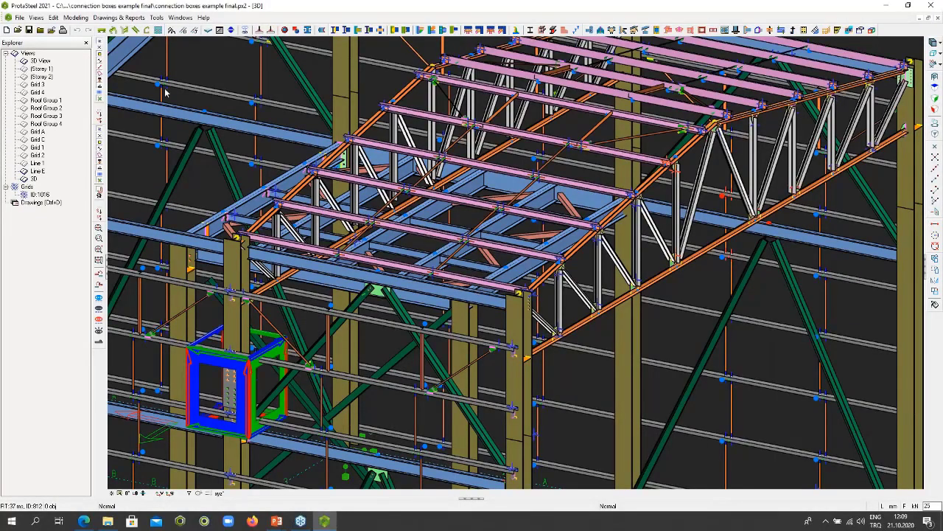
pyautogui.click(19, 18)
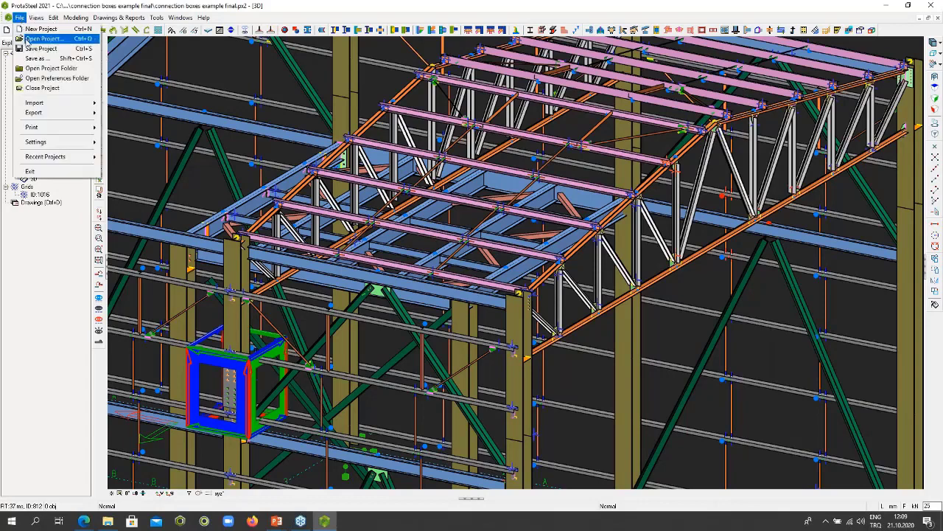
pyautogui.click(28, 39)
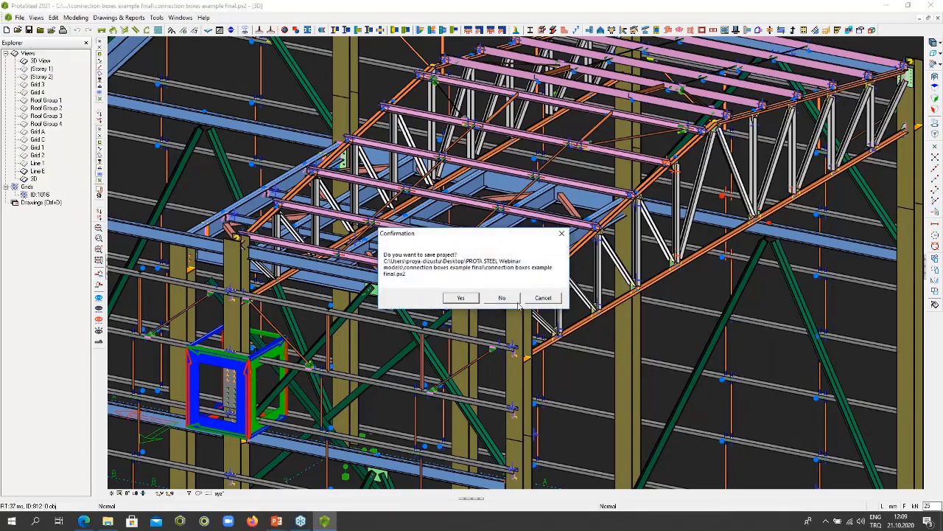
pyautogui.click(501, 297)
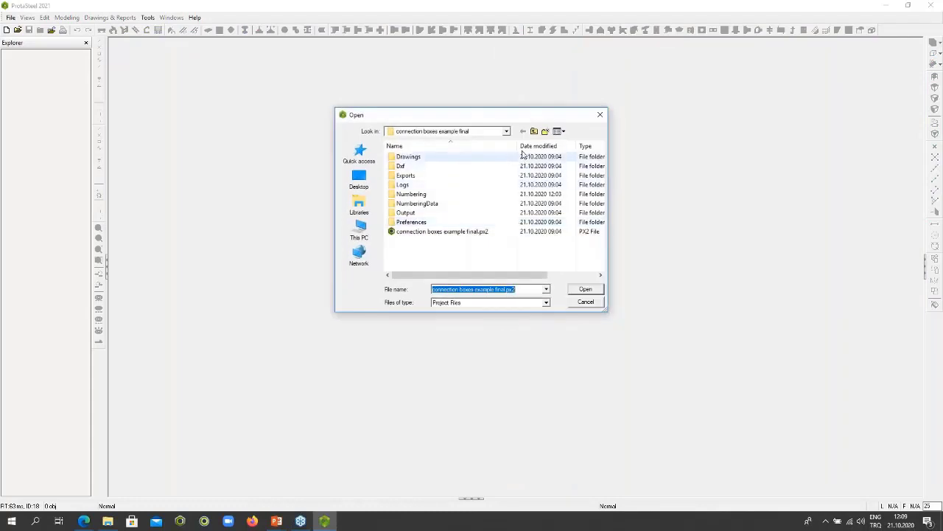
pyautogui.click(535, 131)
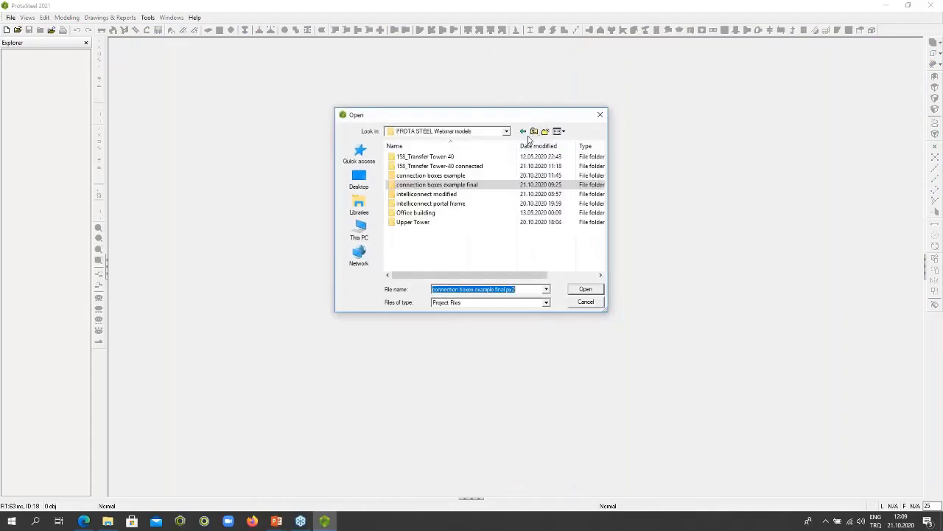
pyautogui.doubleClick(417, 223)
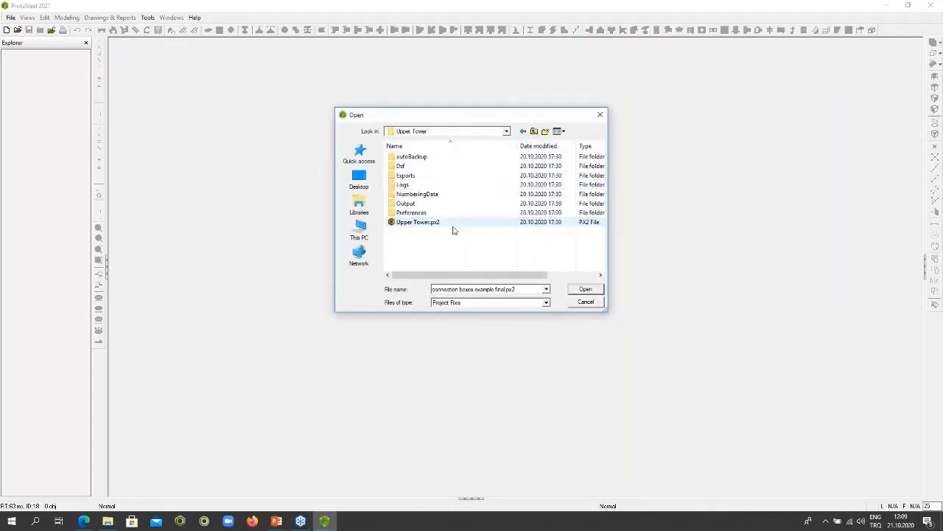
pyautogui.doubleClick(435, 223)
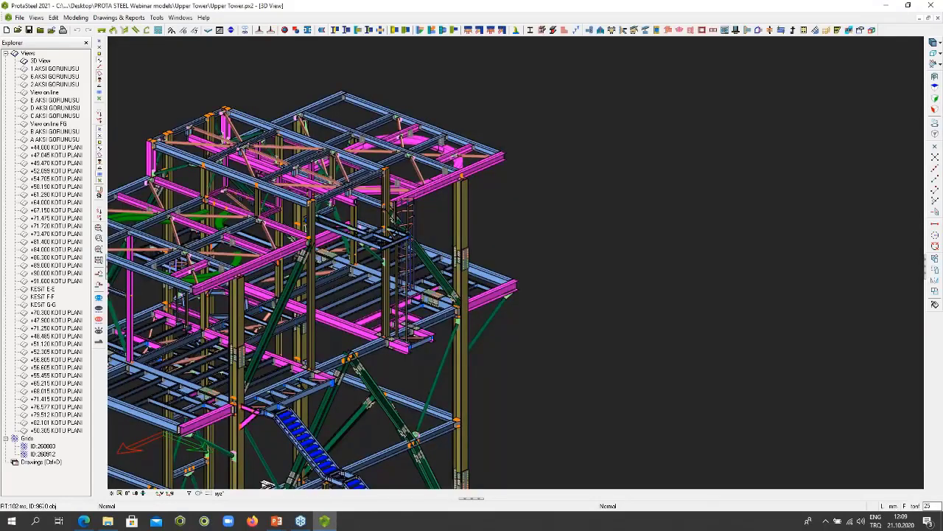
# - Examine the overall tower model, from the top platforms down past the long pink girders to the braced legs
pyautogui.scroll(-5, 579, 266)
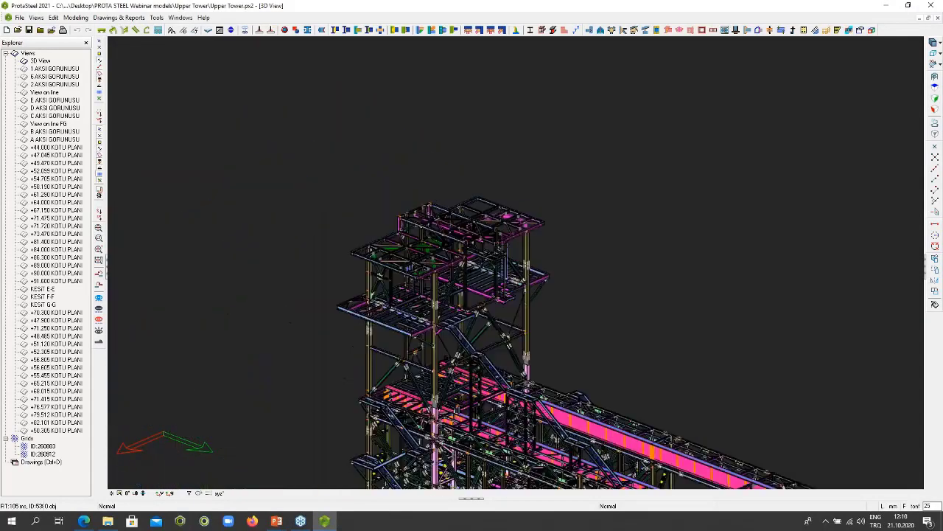
pyautogui.moveTo(579, 266); pyautogui.dragTo(543, 149, button='middle')
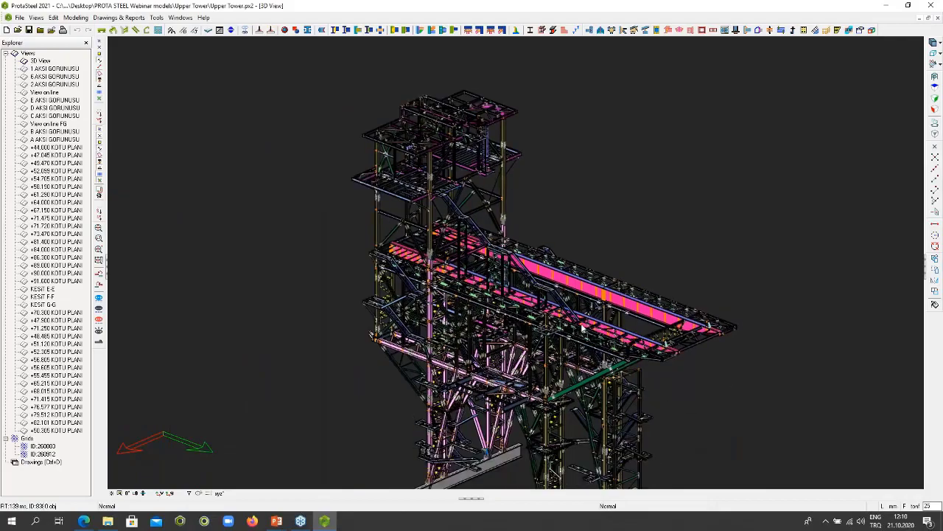
pyautogui.scroll(3, 582, 328)
pyautogui.scroll(1, 206, 341)
pyautogui.scroll(2, 565, 338)
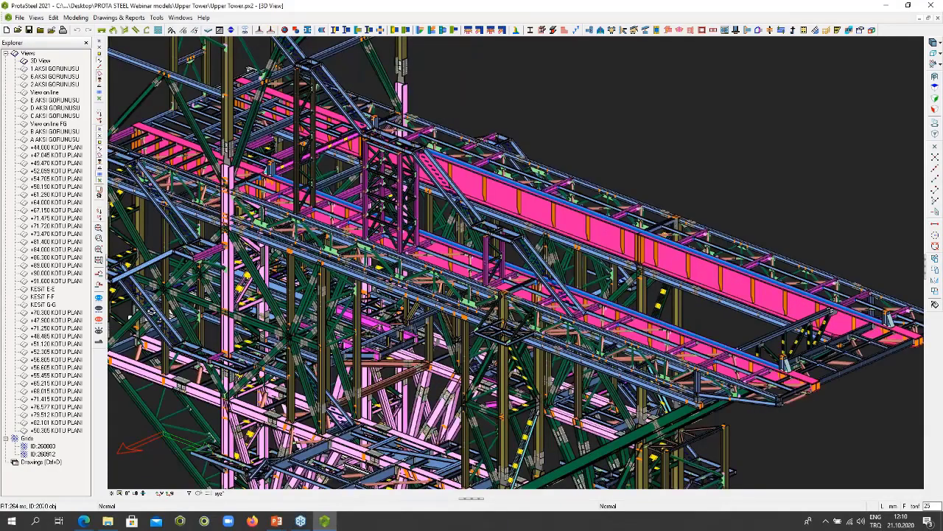
pyautogui.moveTo(566, 338); pyautogui.dragTo(614, 172, button='middle')
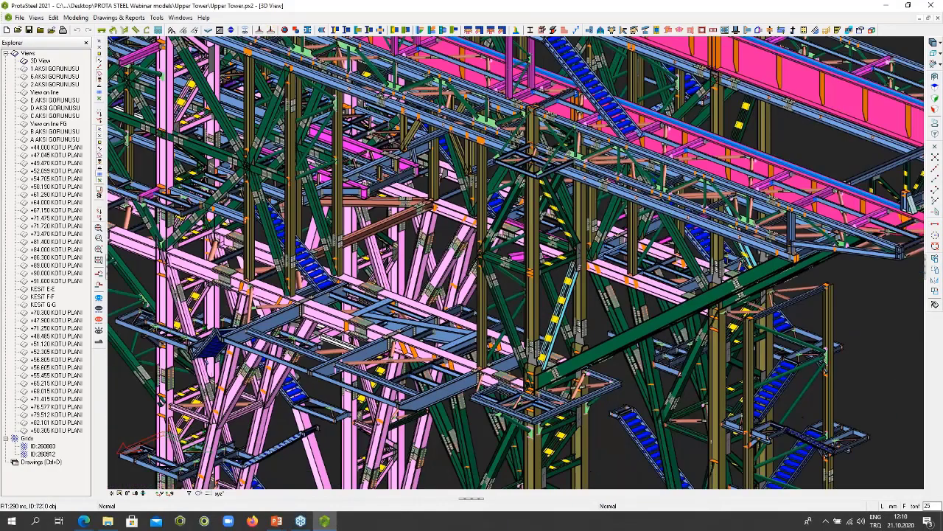
# - Examine the bolted column, brace and girder splices where the large green girder meets the column, and the small platform beside them
pyautogui.scroll(2, 566, 337)
pyautogui.scroll(1, 561, 337)
pyautogui.scroll(-2, 556, 339)
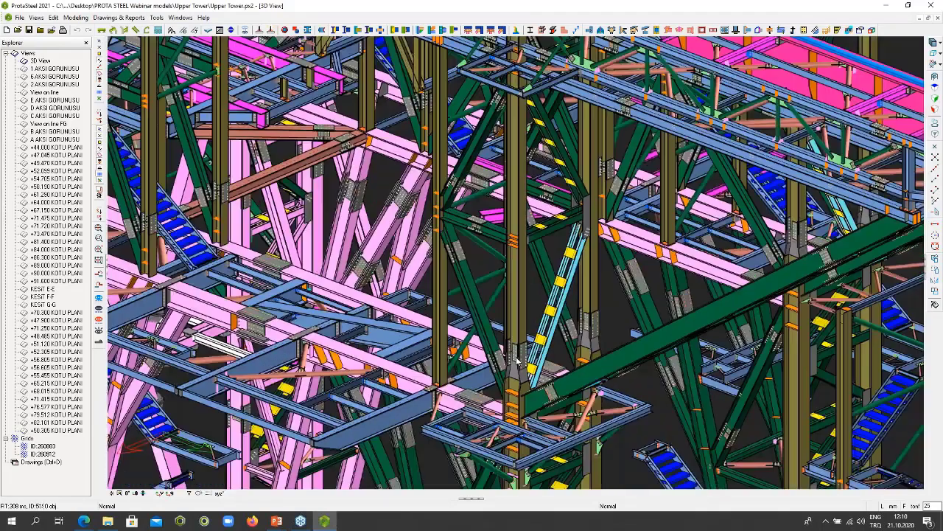
pyautogui.scroll(3, 521, 354)
pyautogui.moveTo(521, 354); pyautogui.dragTo(536, 249, button='middle')
pyautogui.scroll(1, 615, 353)
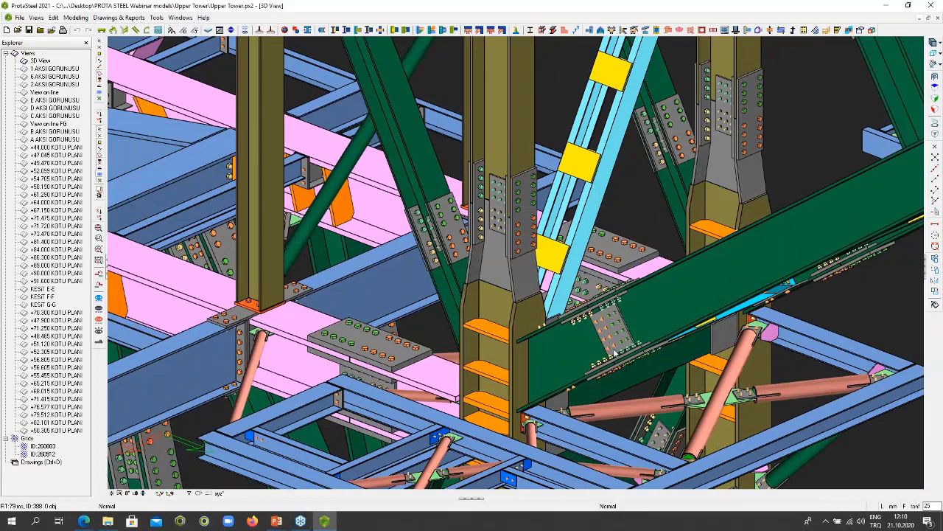
pyautogui.scroll(1, 592, 366)
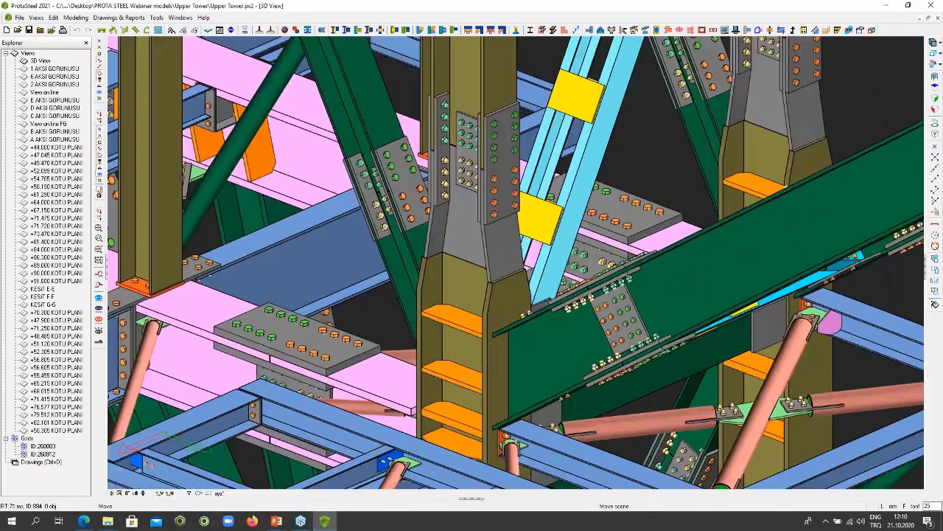
pyautogui.moveTo(592, 367); pyautogui.dragTo(628, 286, button='middle')
pyautogui.scroll(-1, 628, 286)
pyautogui.scroll(-1, 656, 286)
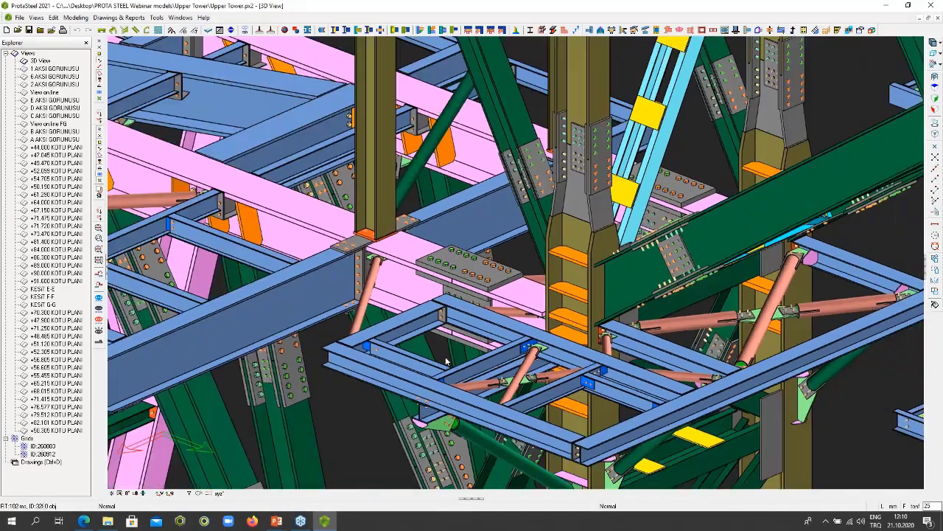
pyautogui.scroll(1, 409, 350)
pyautogui.scroll(-4, 291, 223)
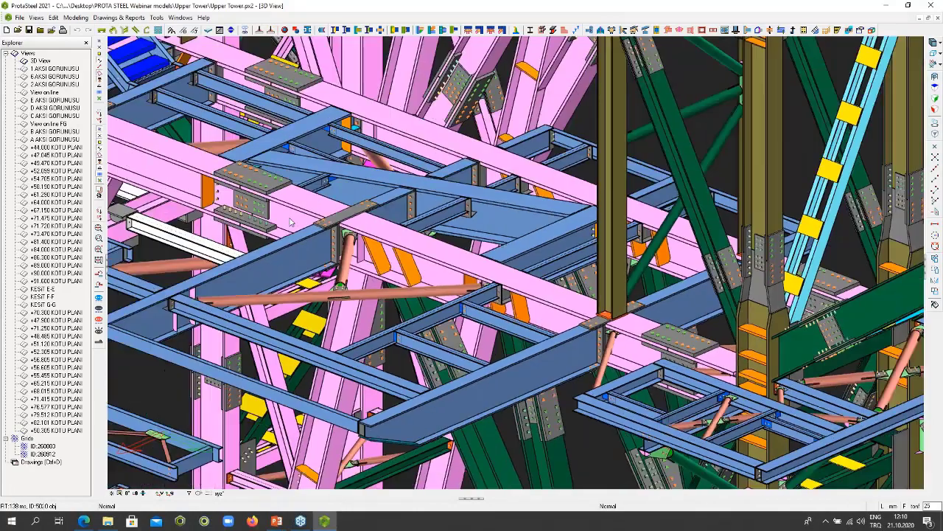
# - Examine the stairs, braced bays and pink main beams from the lower floor framing up to the deck level
pyautogui.moveTo(291, 223); pyautogui.dragTo(557, 410, button='middle')
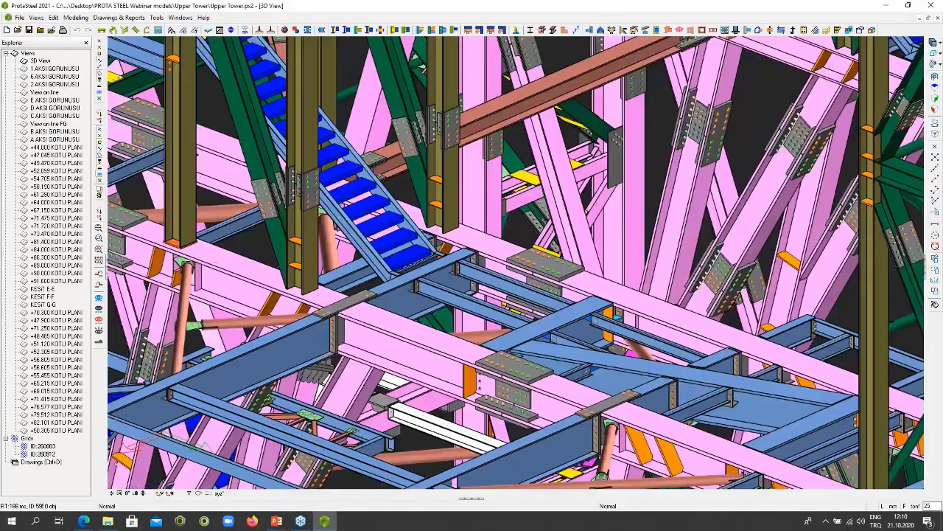
pyautogui.scroll(-1, 556, 410)
pyautogui.scroll(-1, 402, 240)
pyautogui.scroll(4, 401, 240)
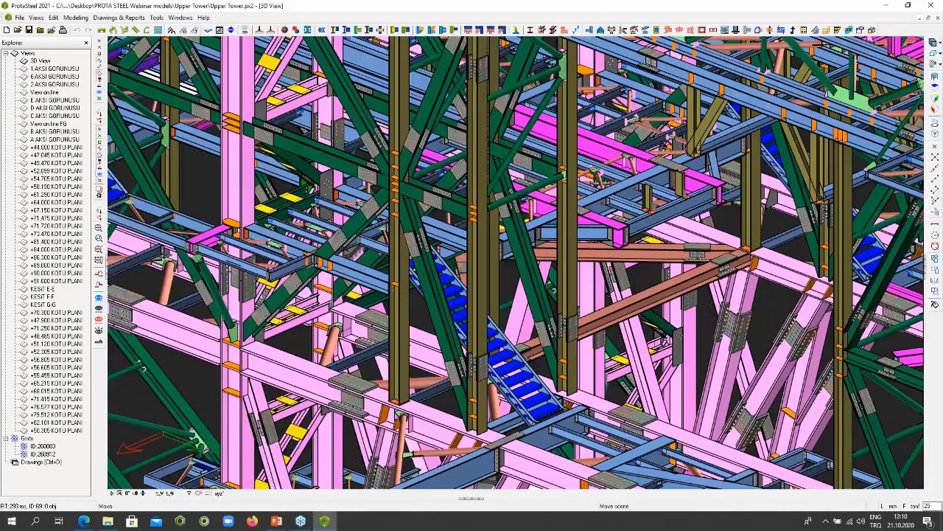
pyautogui.scroll(-2, 376, 242)
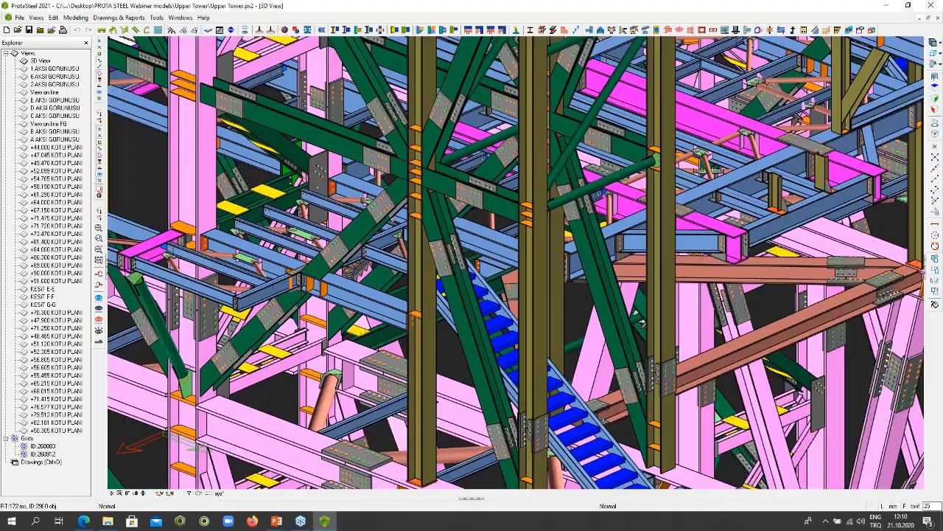
pyautogui.moveTo(375, 242); pyautogui.dragTo(349, 483, button='middle')
pyautogui.moveTo(442, 221); pyautogui.dragTo(705, 396, button='middle')
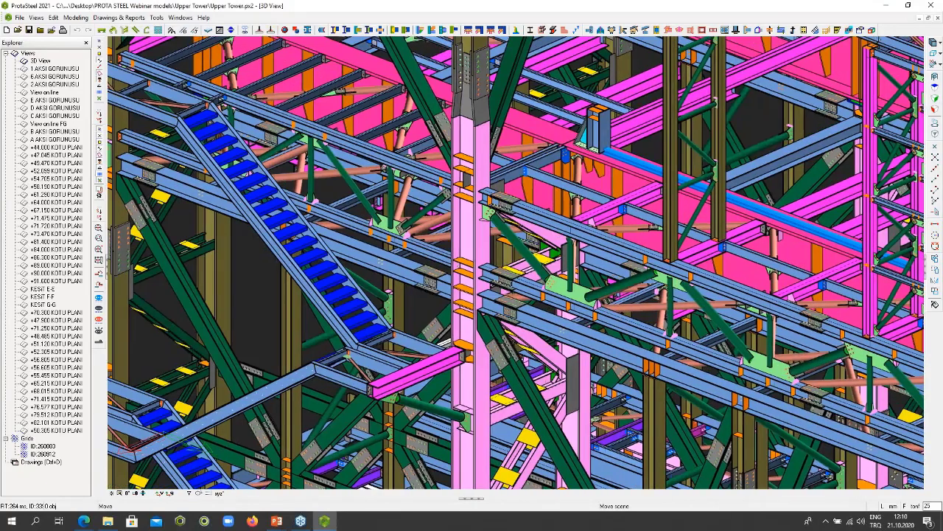
# - Examine the column splice at deck level, the edge trusses beside the pink girders, and the stair landings below
pyautogui.moveTo(291, 47); pyautogui.dragTo(471, 161, button='middle')
pyautogui.scroll(2, 471, 161)
pyautogui.moveTo(589, 176); pyautogui.dragTo(394, 320, button='middle')
pyautogui.moveTo(560, 310); pyautogui.dragTo(353, 238, button='middle')
pyautogui.scroll(-2, 442, 166)
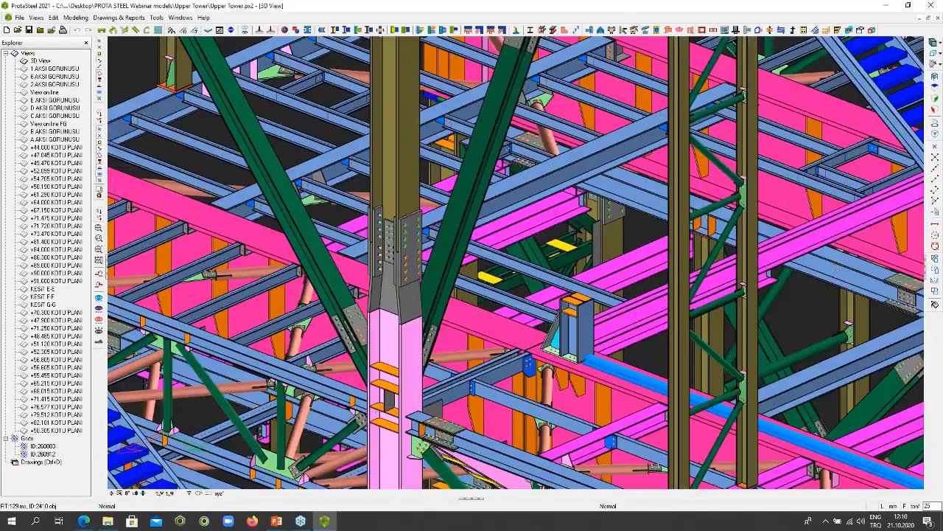
pyautogui.moveTo(471, 332); pyautogui.dragTo(413, 114, button='middle')
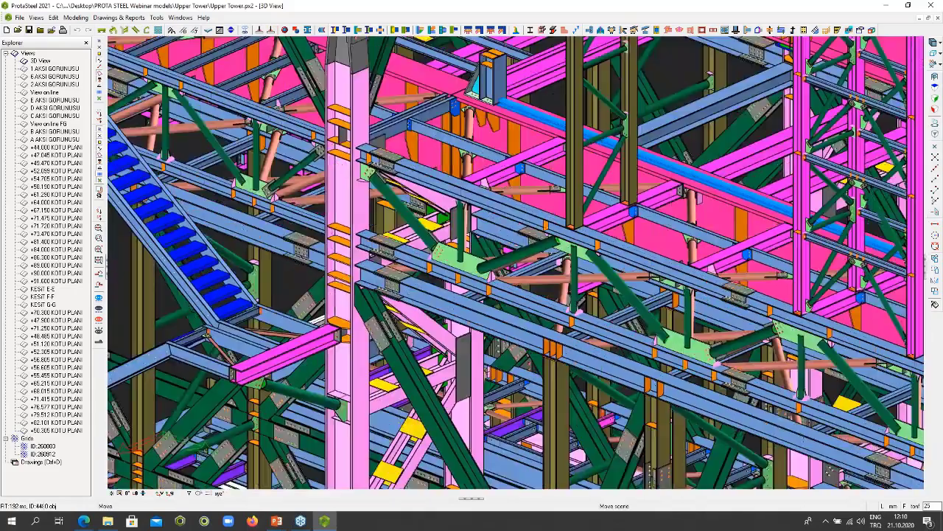
pyautogui.moveTo(413, 413); pyautogui.dragTo(478, 115, button='middle')
pyautogui.scroll(-1, 502, 218)
pyautogui.scroll(-4, 177, 259)
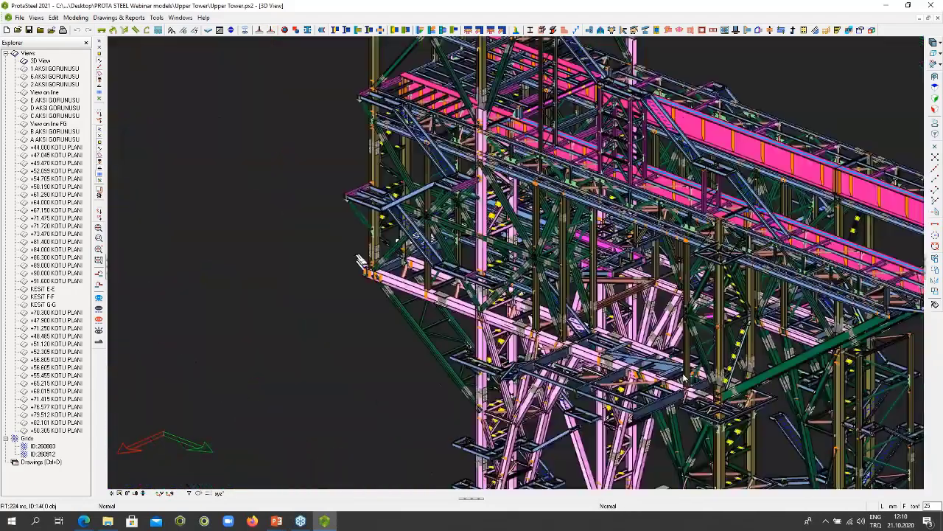
# - Examine the lower tower legs, the platforms and stairs around the white cylinder, and the column bases on the support beams
pyautogui.moveTo(291, 267); pyautogui.dragTo(357, 257, button='middle')
pyautogui.moveTo(669, 423); pyautogui.dragTo(653, 189, button='middle')
pyautogui.scroll(6, 549, 299)
pyautogui.scroll(1, 456, 230)
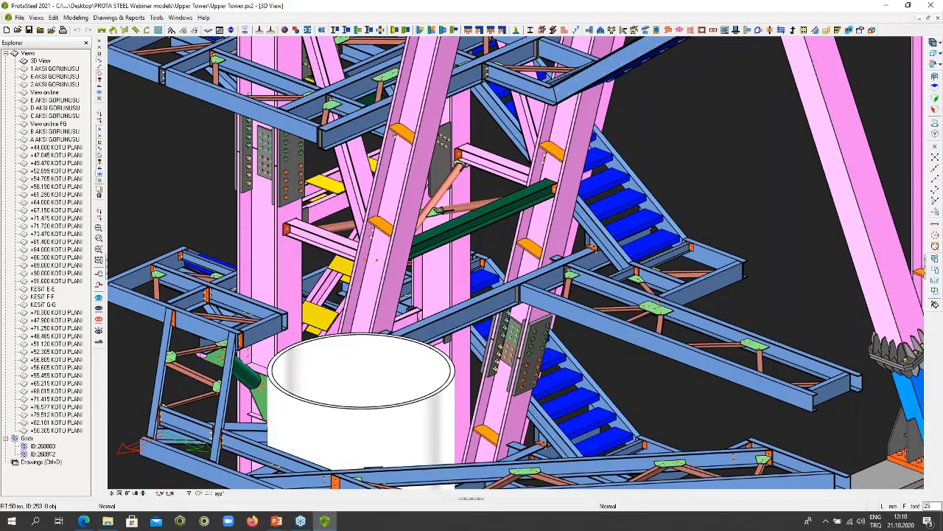
pyautogui.scroll(-2, 457, 225)
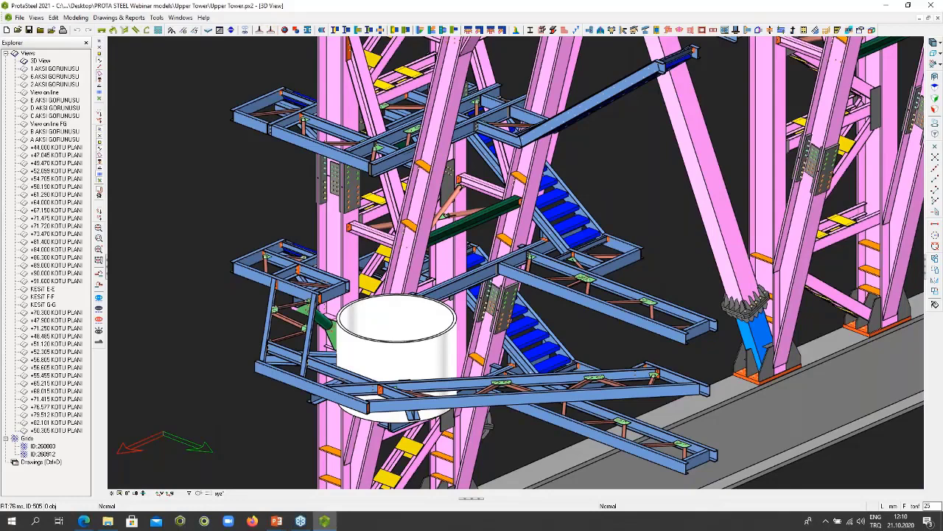
pyautogui.scroll(-5, 460, 227)
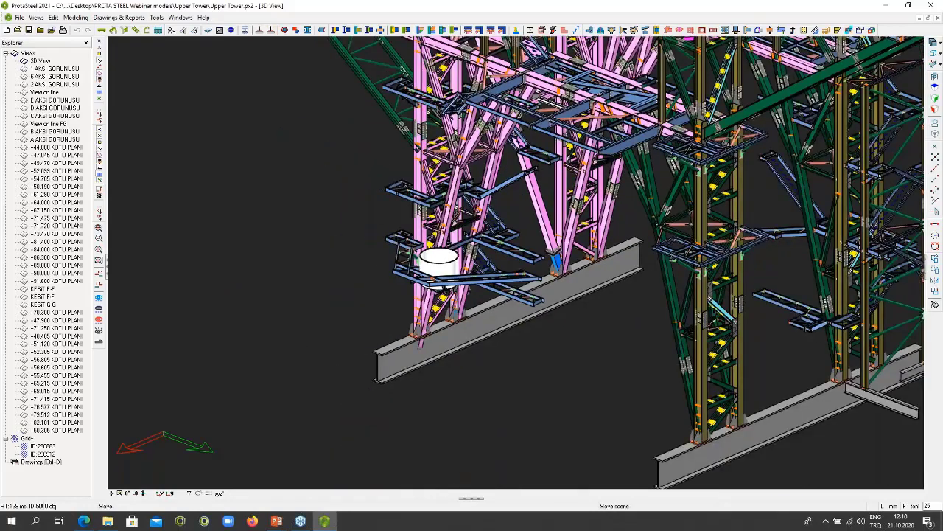
pyautogui.moveTo(461, 226); pyautogui.dragTo(319, 302, button='middle')
pyautogui.scroll(6, 531, 221)
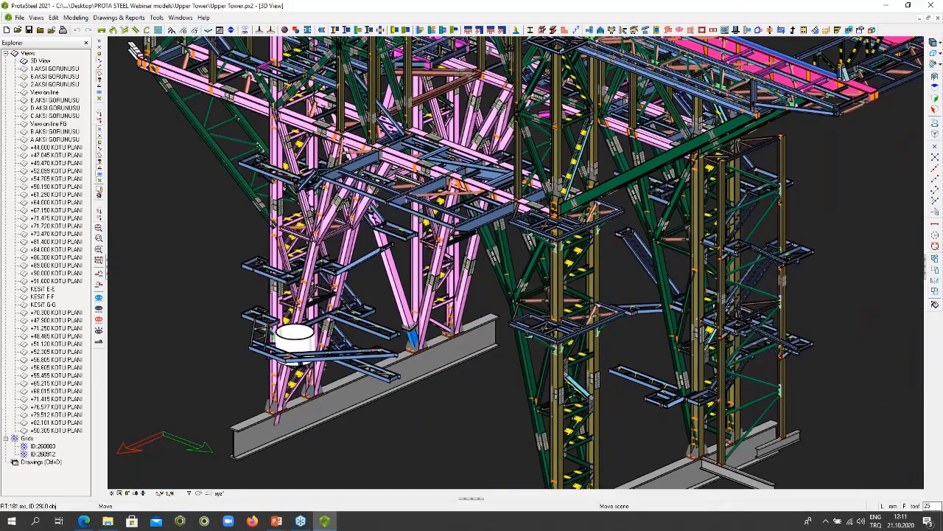
# - Examine the bolted pipe-brace connection at the pink girder's end, ending with an overall view of the tower
pyautogui.scroll(2, 795, 185)
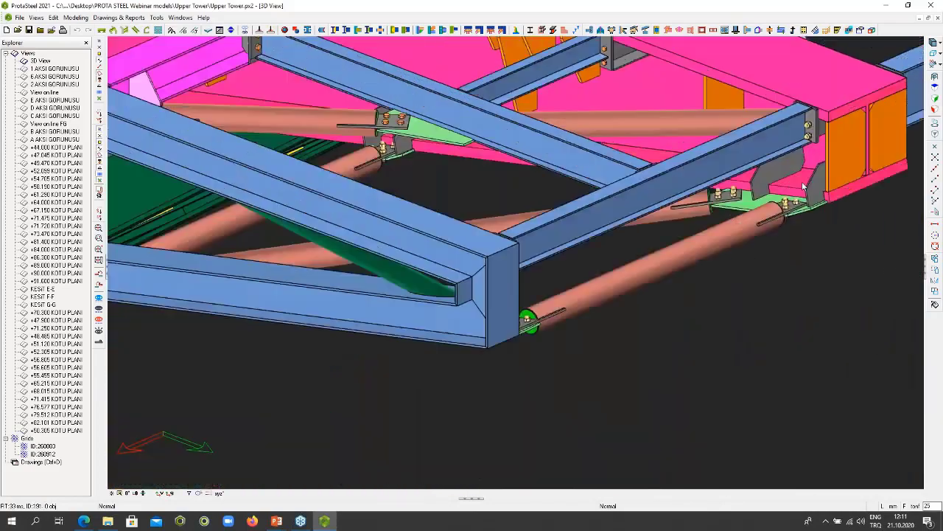
pyautogui.scroll(3, 794, 185)
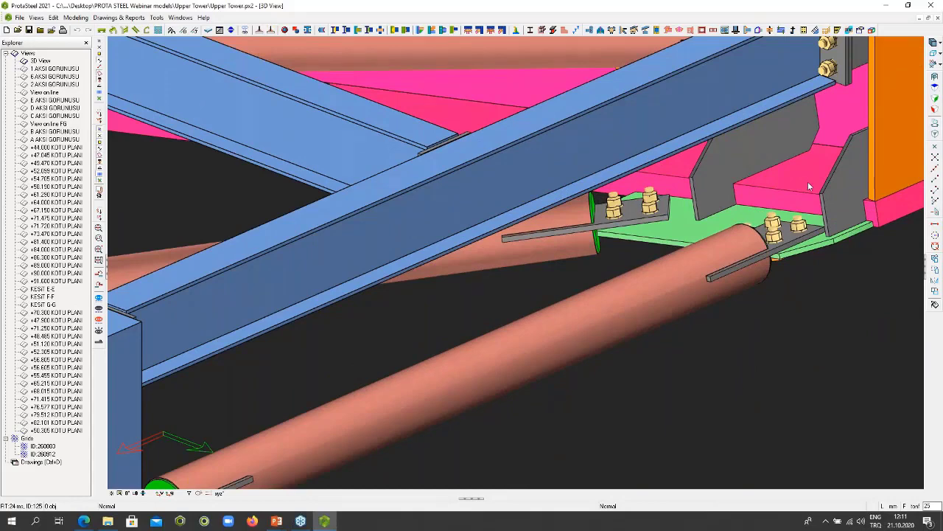
pyautogui.scroll(-5, 808, 181)
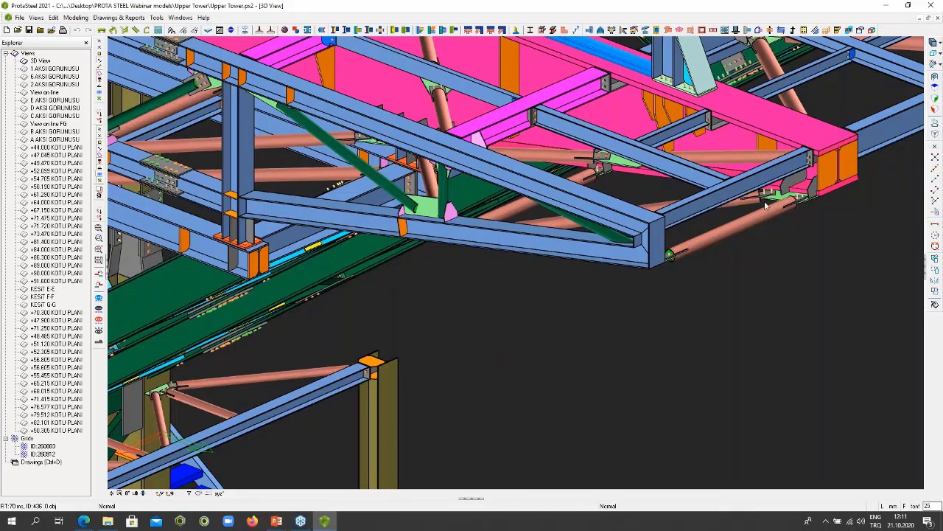
pyautogui.scroll(-5, 730, 219)
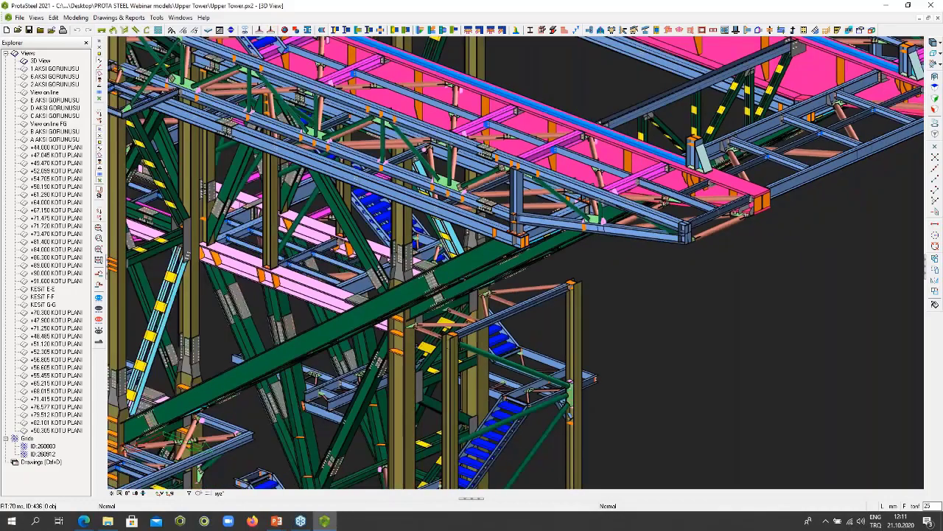
pyautogui.scroll(-2, 733, 213)
pyautogui.scroll(3, 614, 221)
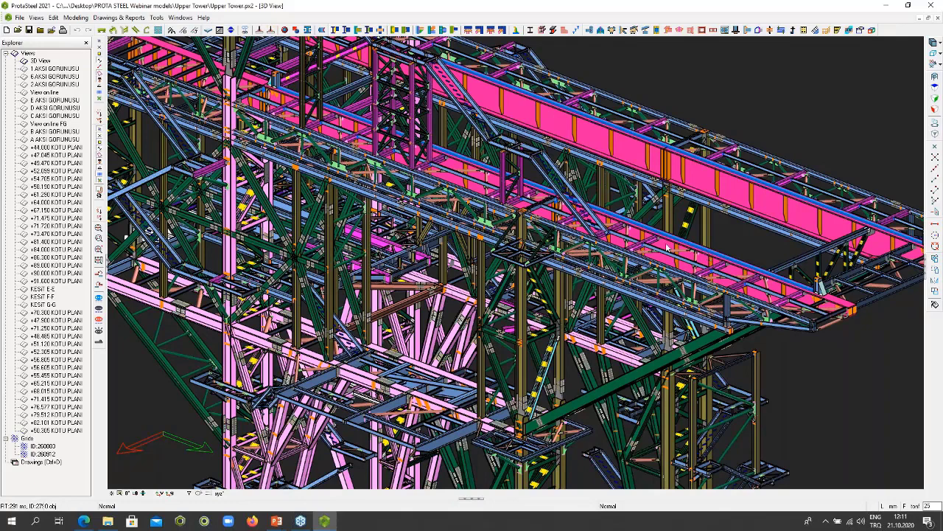
pyautogui.scroll(-3, 668, 247)
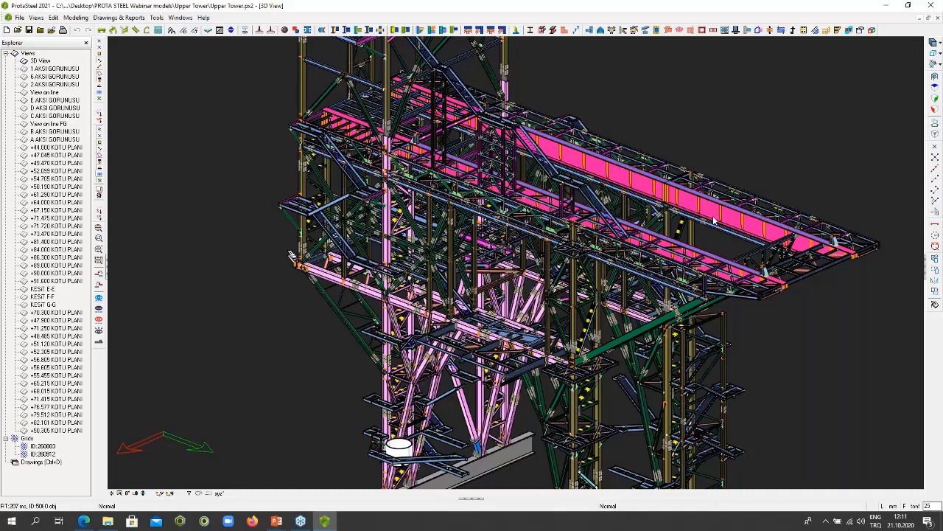
# - Switch to the PowerPoint slide show
pyautogui.hotkey('alt', 'Tab')
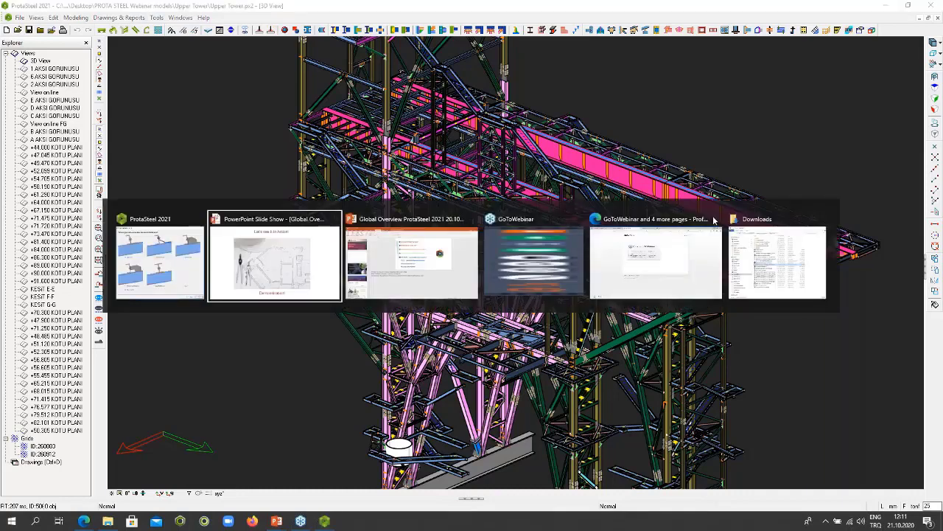